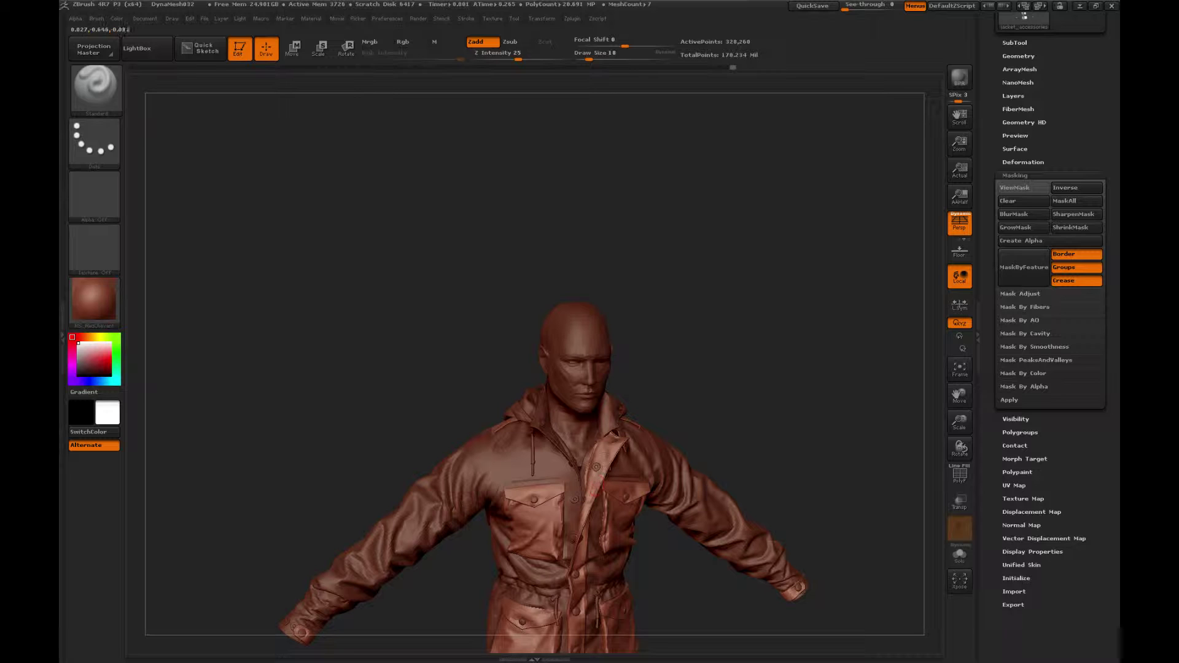
Step: Work on the folds of the jacket's chest pockets with the Standard brush
mouse_move(639, 387)
left_mouse_down()
mouse_move(670, 393)
mouse_move(739, 306)
mouse_move(706, 345)
mouse_move(688, 459)
left_mouse_up()
key("b")
left_click(806, 345)
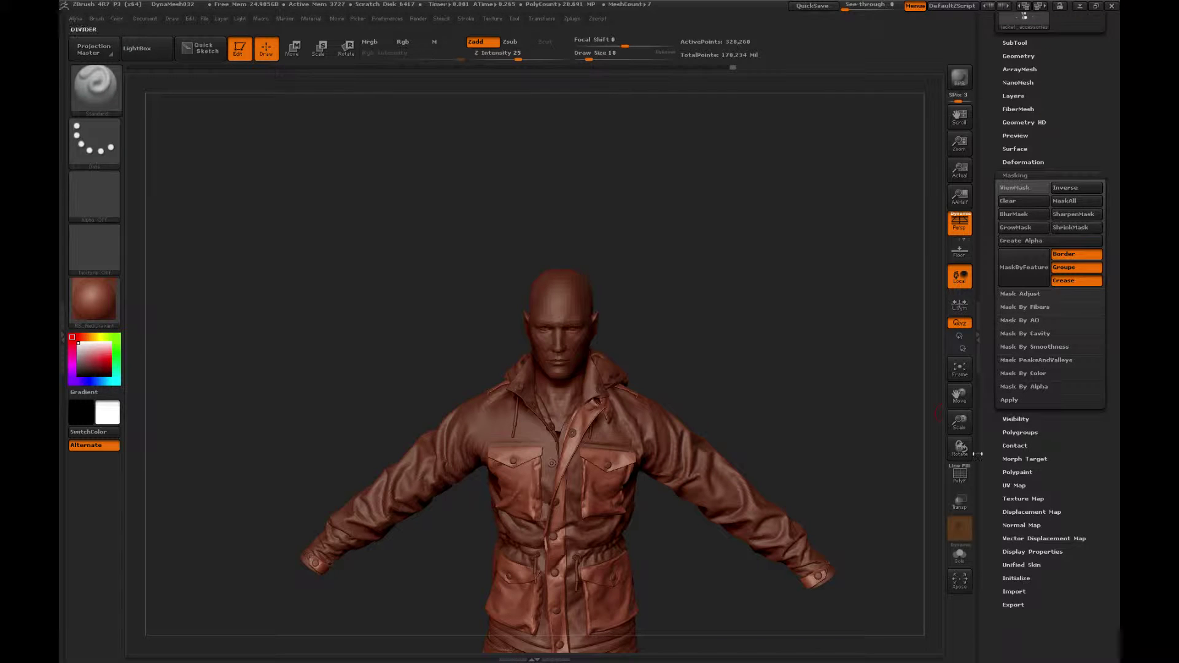
left_click_drag(959, 422, 959, 462)
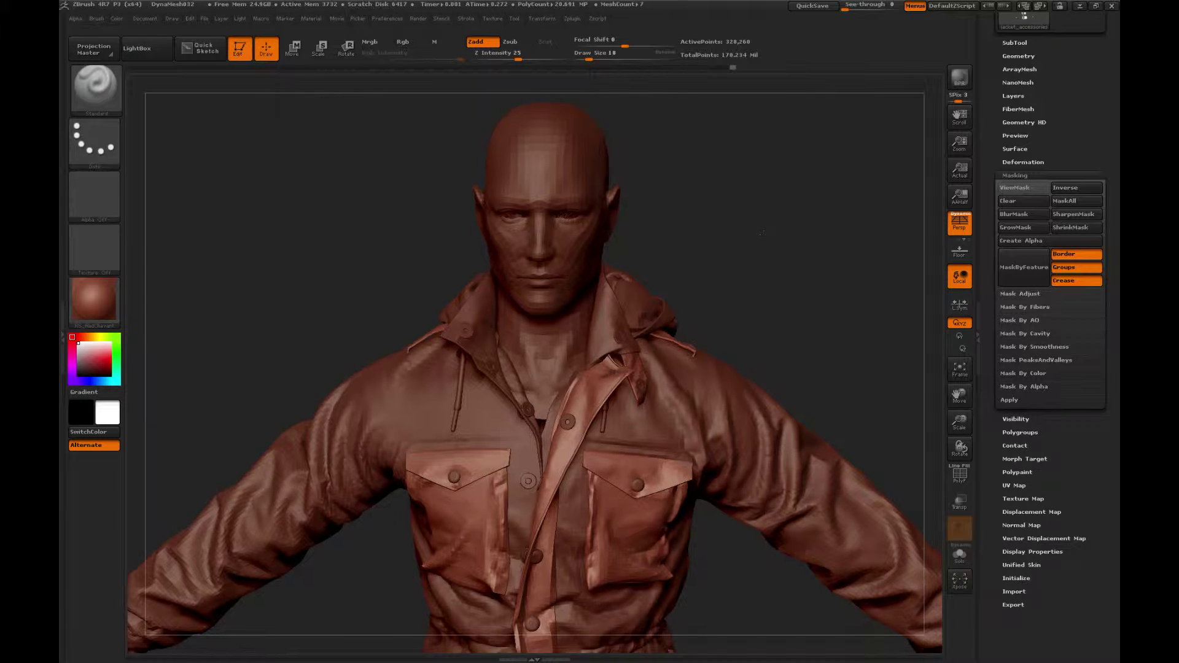
mouse_move(800, 270)
left_mouse_down("alt")
mouse_move(502, 268)
mouse_move(597, 458)
left_mouse_up("alt")
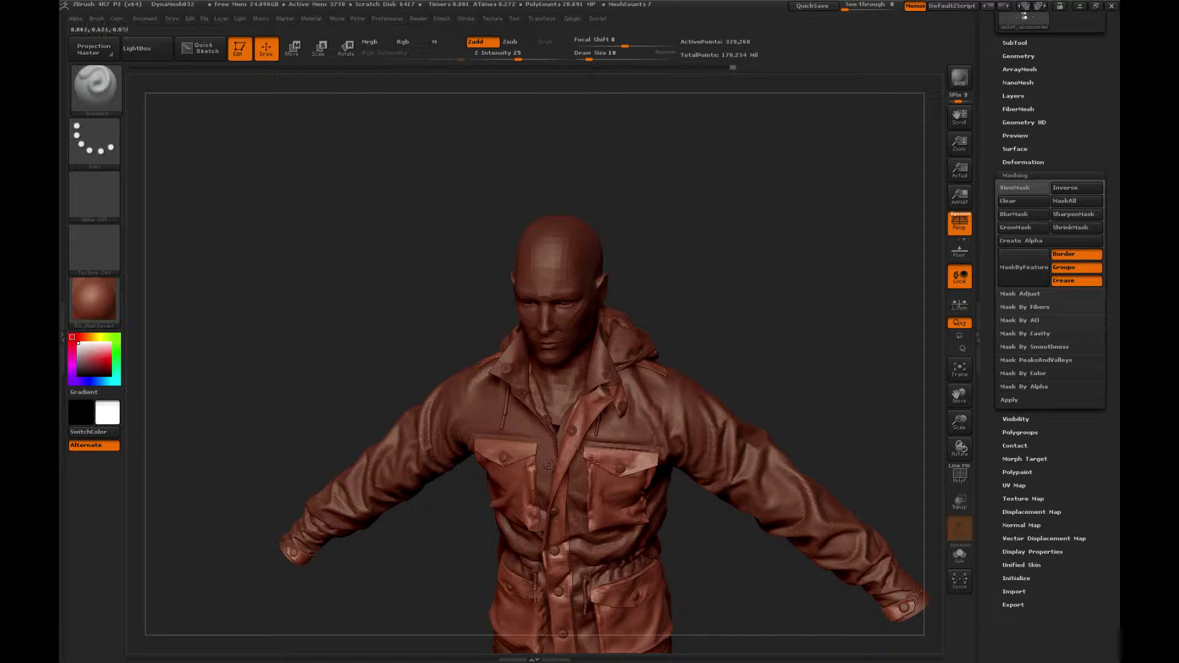
left_click_drag(757, 337, 740, 339)
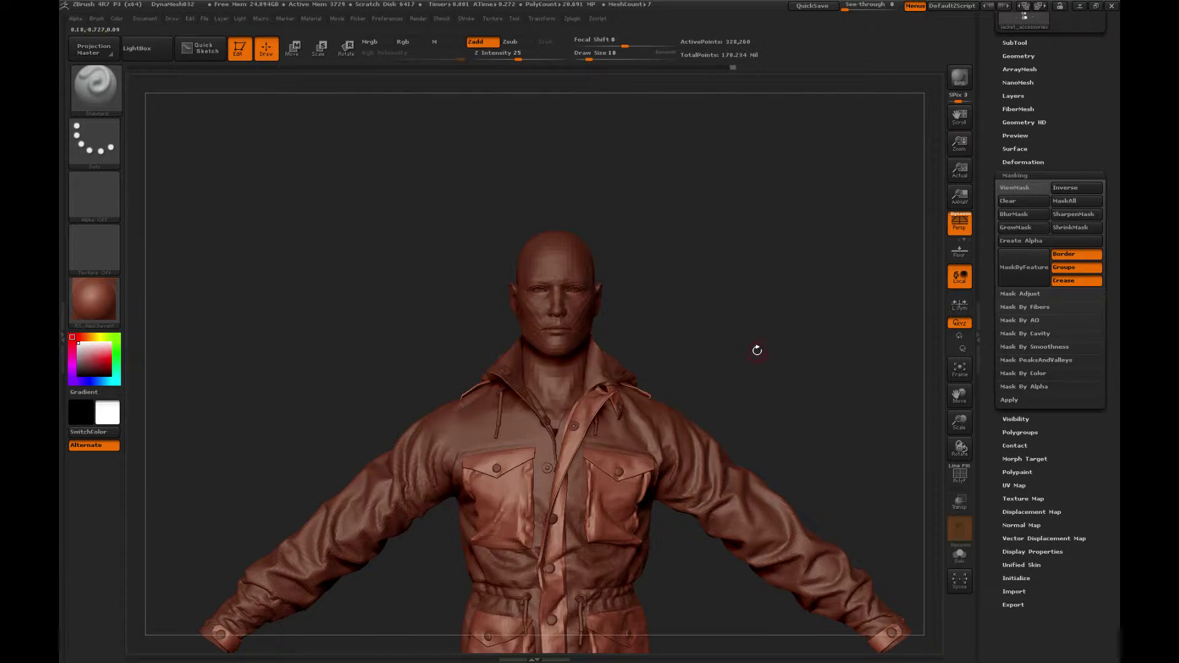
Step: Switch to the Inflat brush to add volume to the chest pocket on the figure's left side
key("b")
left_click(441, 342)
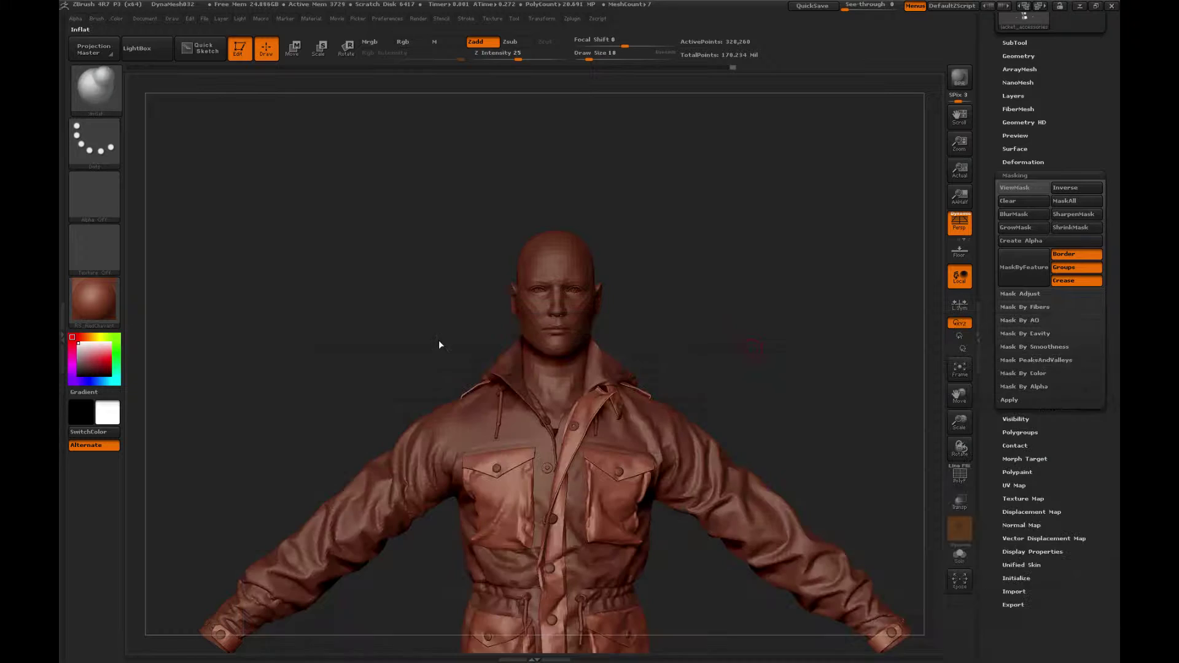
mouse_move(745, 350)
left_mouse_down("alt")
mouse_move(721, 310)
mouse_move(687, 312)
left_mouse_up("alt")
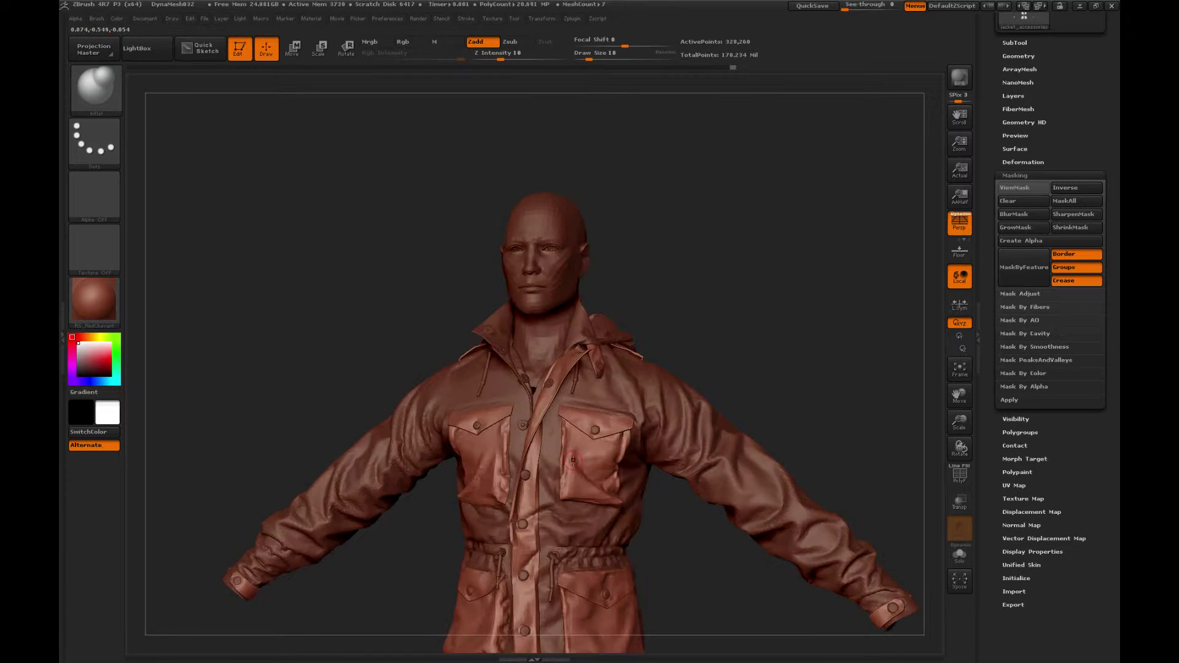
Step: Return to the Standard brush with a larger draw size and refine the left chest pocket's surface
key("b")
left_click(745, 343)
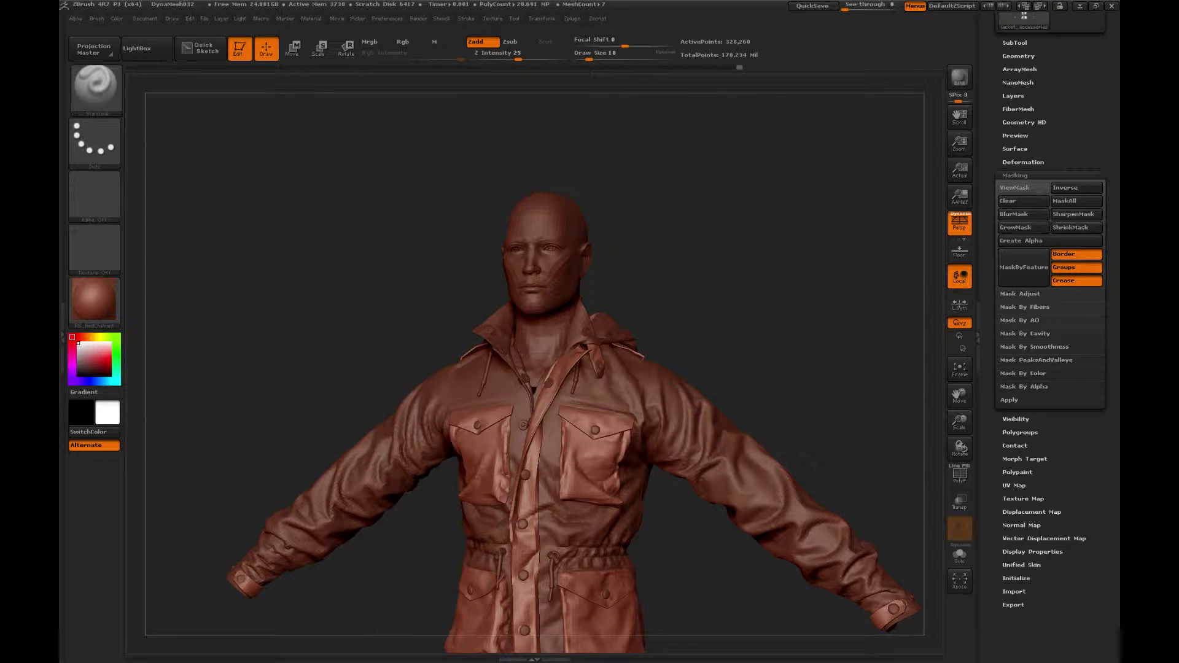
key("ctrl")
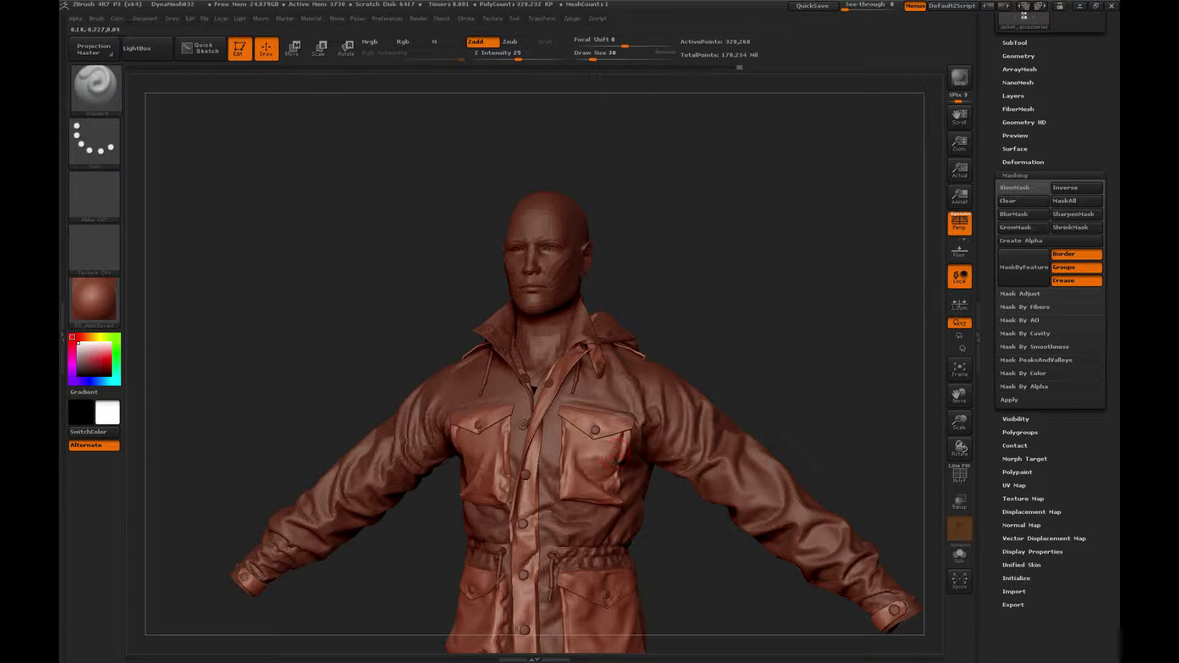
mouse_move(694, 553)
left_mouse_down("alt")
mouse_move(681, 500)
mouse_move(624, 491)
left_mouse_up("alt")
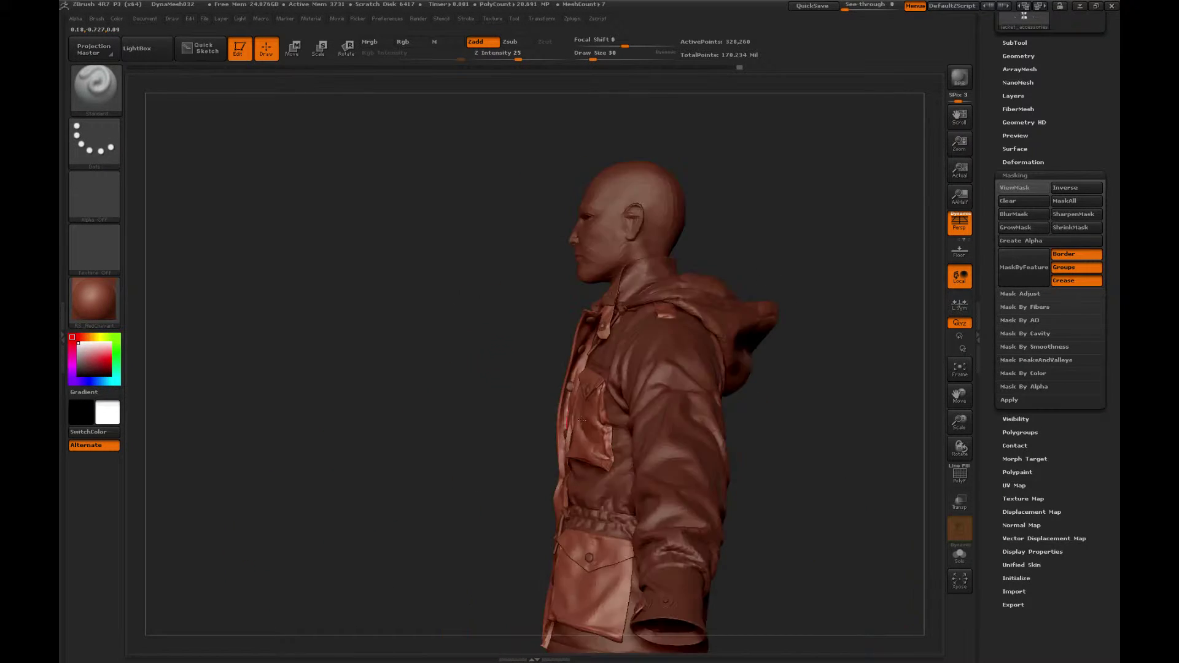
Step: Reshape the side profile of the left chest pocket using the Move brush with an enlarged draw size
key("b")
left_click(544, 342)
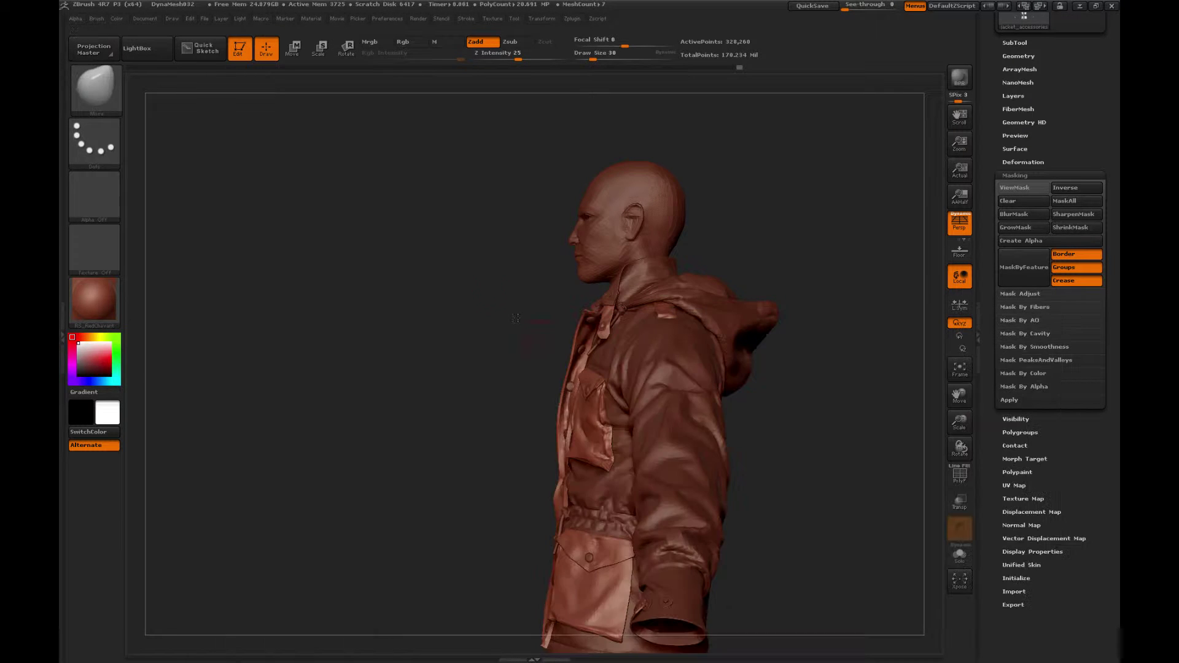
left_click_drag(393, 393, 415, 398)
key("bracketright")
key("bracketright")
key("bracketright")
key("bracketright")
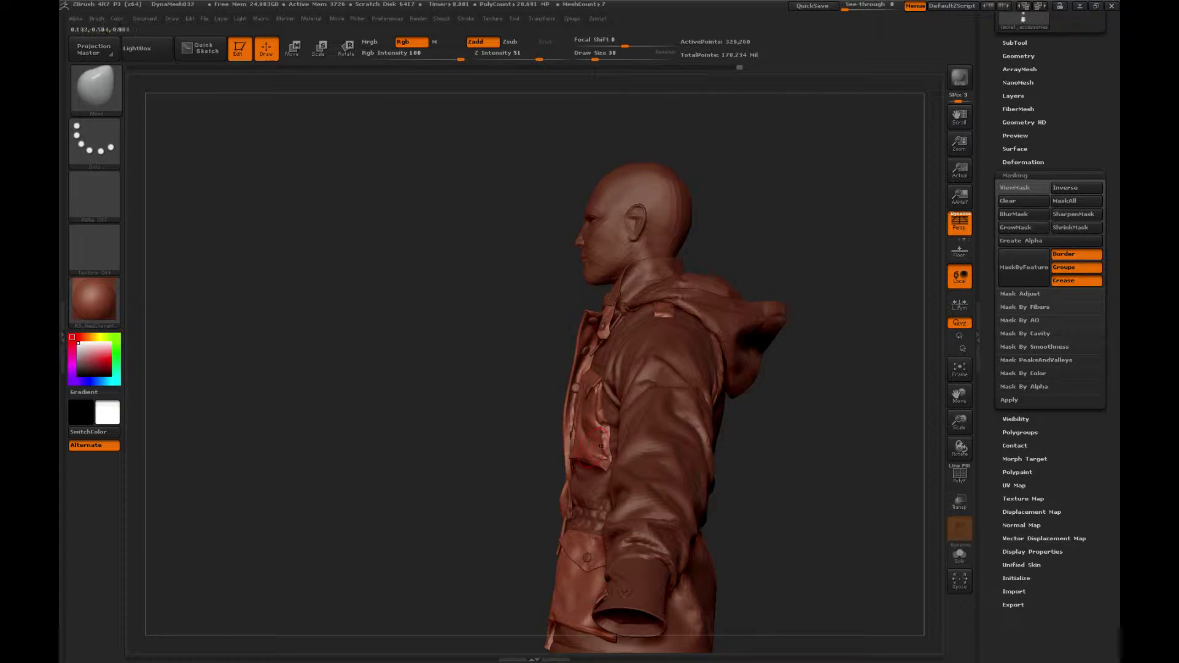
mouse_move(607, 436)
left_mouse_down()
mouse_move(599, 423)
mouse_move(603, 432)
left_mouse_up()
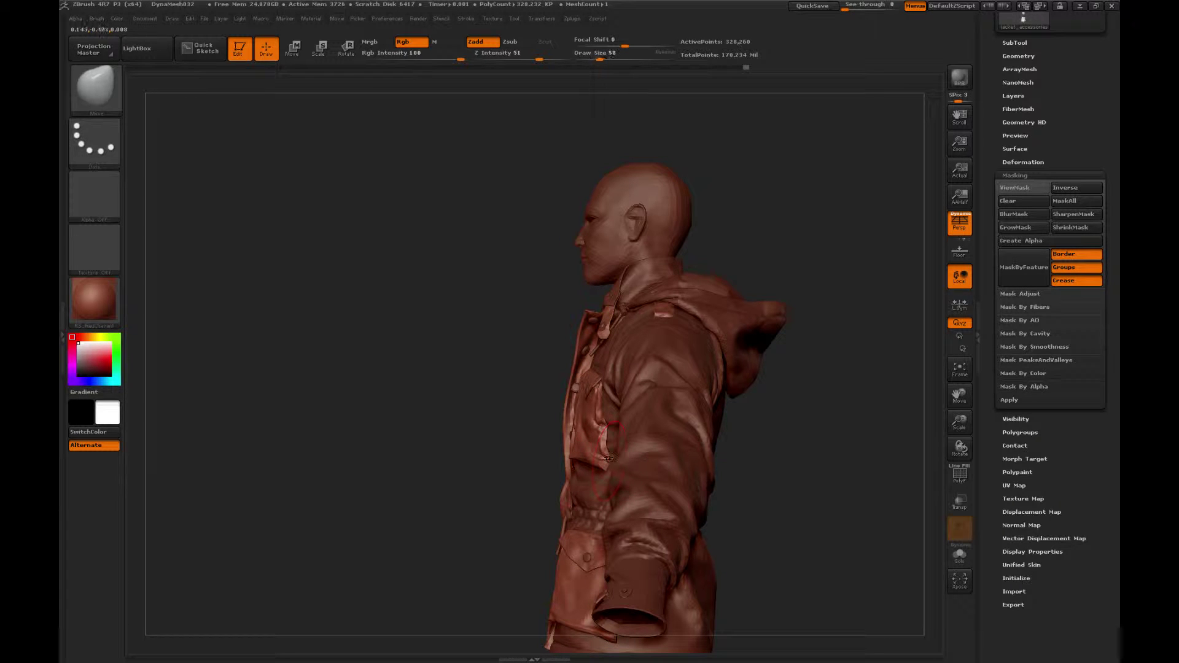
Step: Refine the left chest pocket's outer edge with smaller Move strokes from the side and three-quarter views, finishing at draw size 34
key("bracketleft")
key("bracketleft")
key("bracketleft")
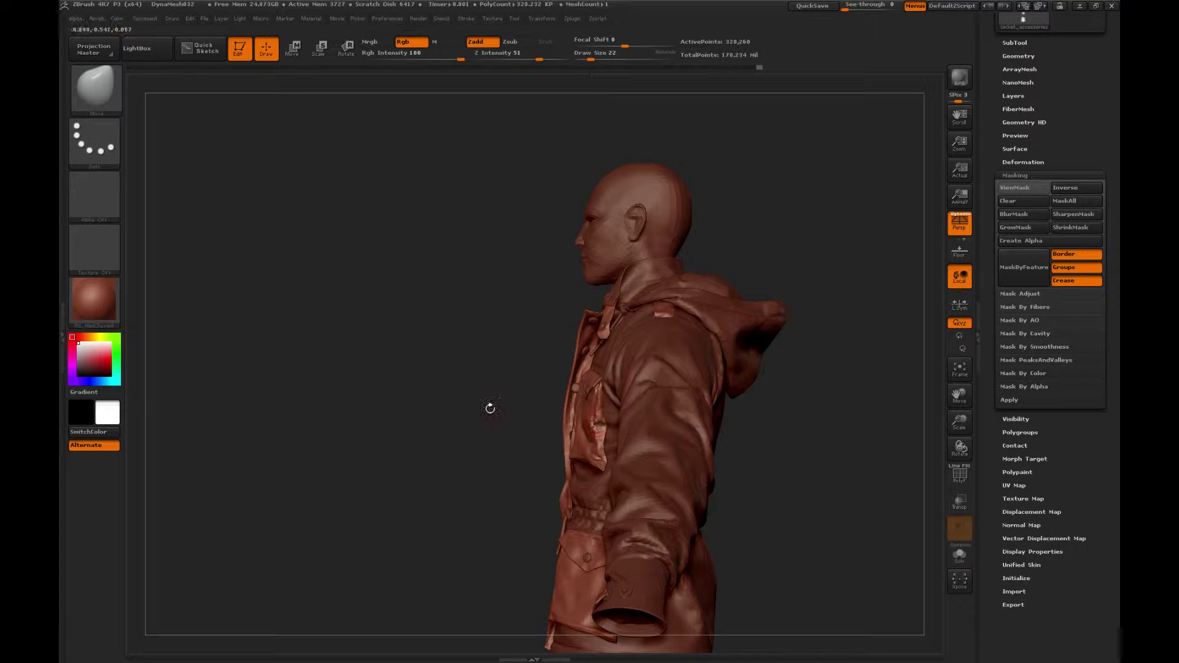
left_click_drag(487, 407, 503, 440)
mouse_move(761, 405)
left_mouse_down()
mouse_move(831, 324)
mouse_move(829, 335)
mouse_move(821, 314)
mouse_move(747, 263)
mouse_move(759, 264)
left_mouse_up()
left_click_drag(444, 255, 466, 258)
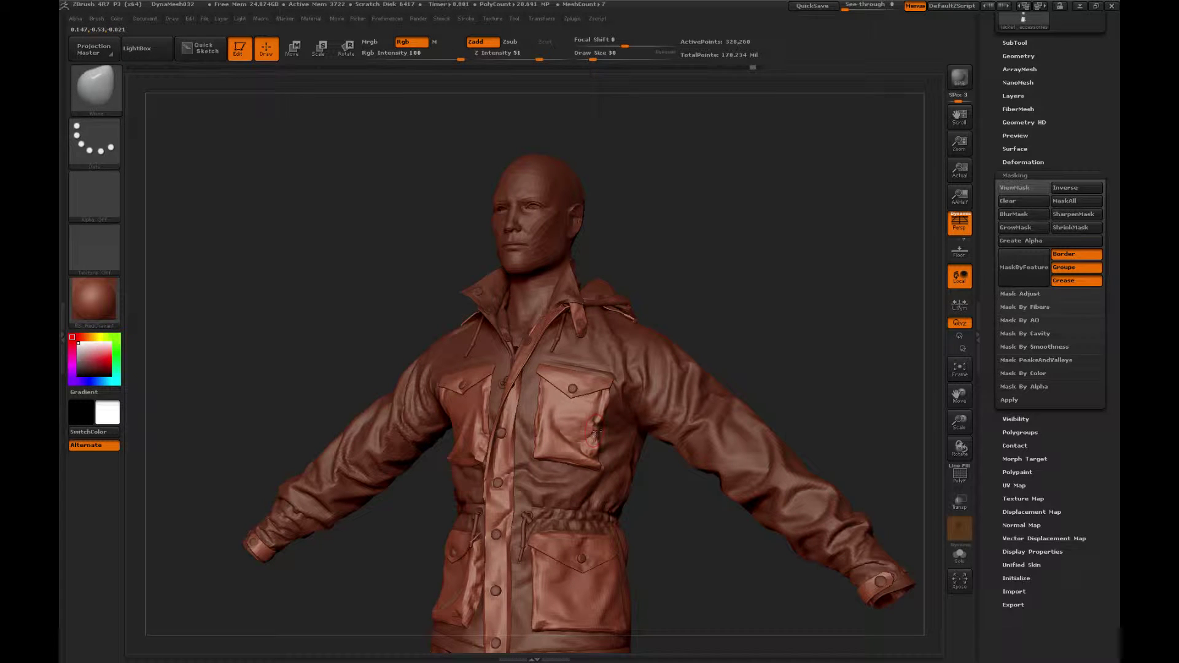
left_click_drag(594, 433, 590, 437)
key("bracketright")
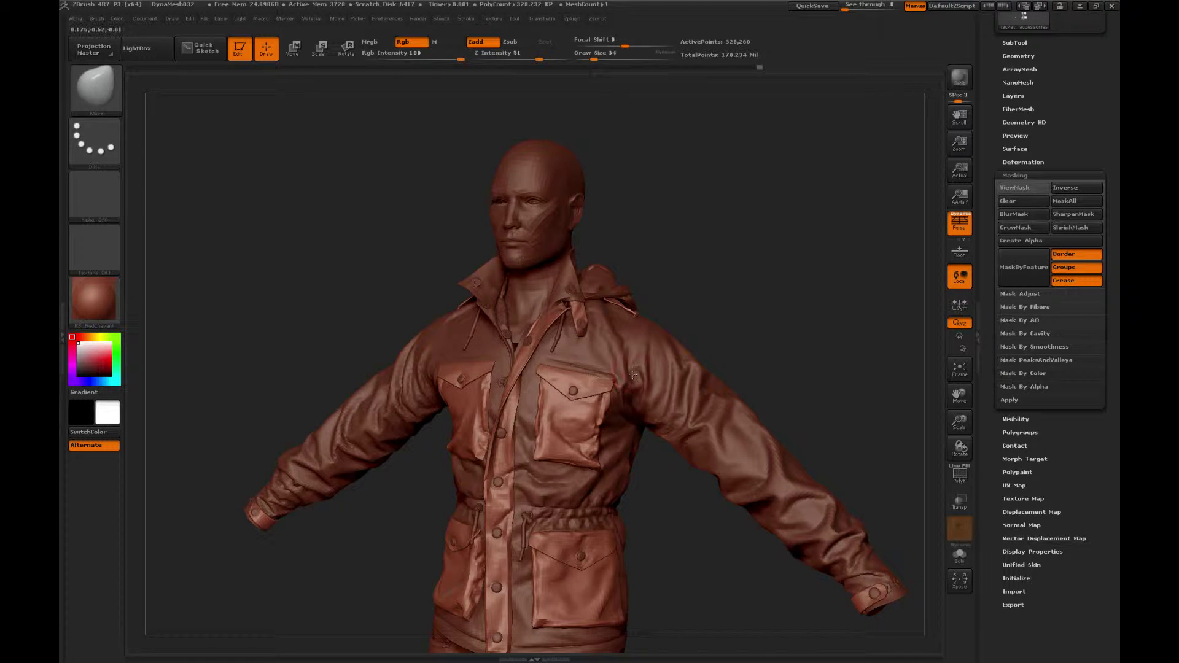
Step: Sculpt fabric folds on the left chest pocket with the Standard brush
key("b")
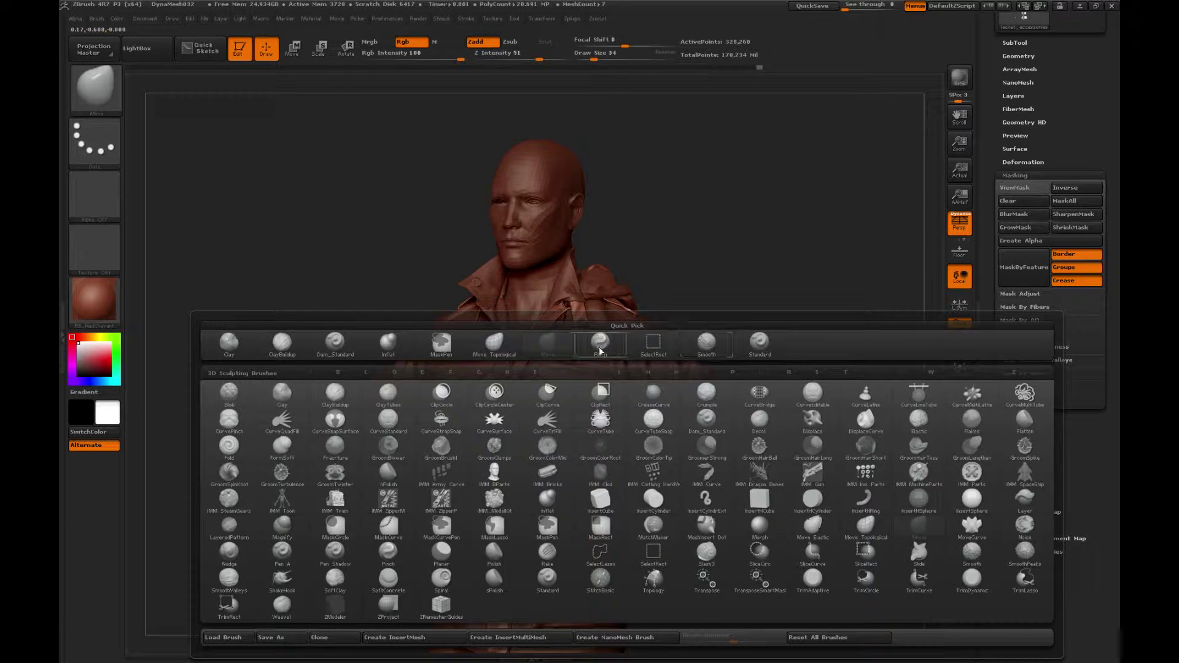
left_click(759, 342)
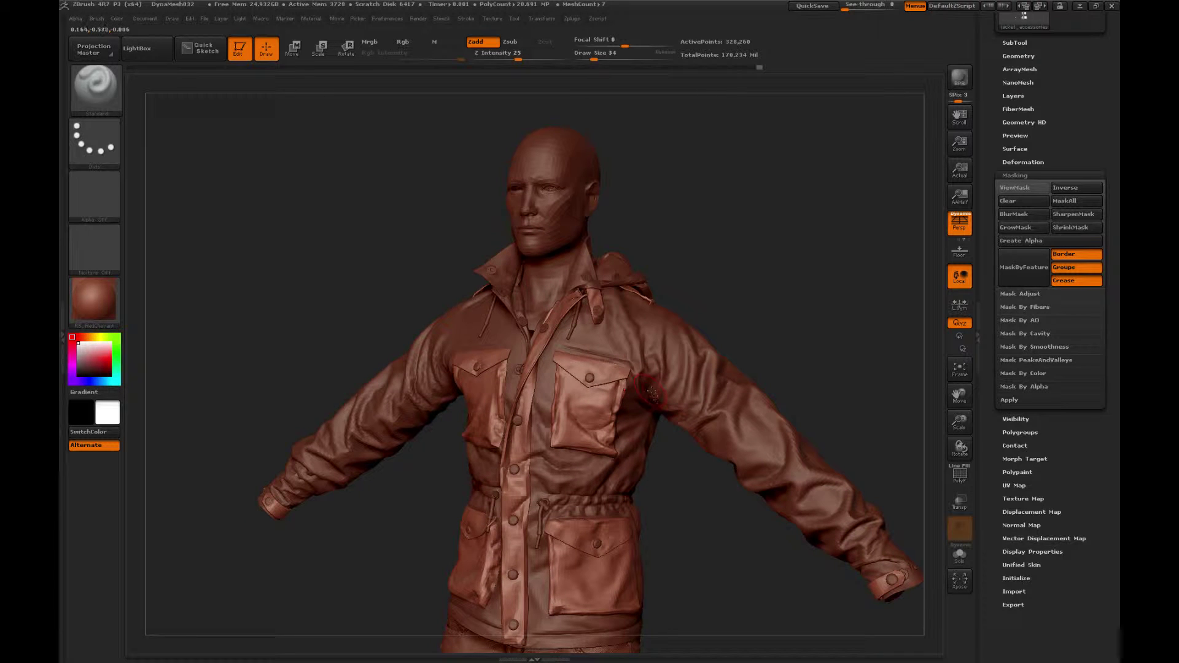
left_click_drag(822, 259, 792, 263)
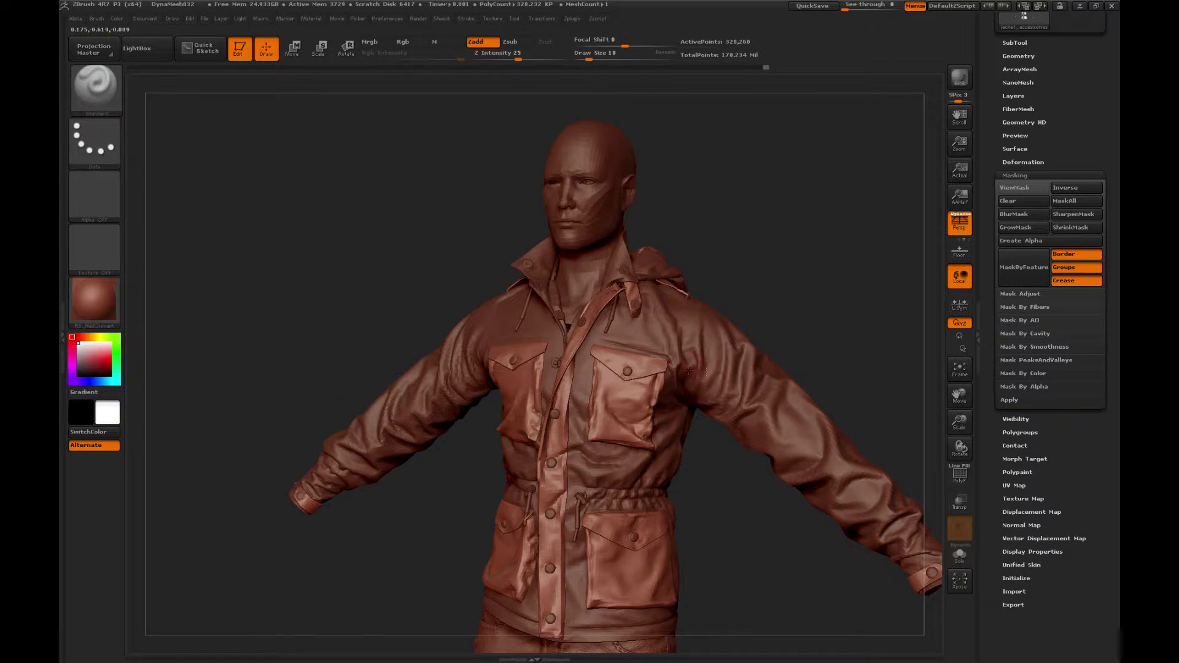
Step: Adjust the left chest pocket's shape with the Move brush, checking it against the front view
key("b")
key("m")
key("v")
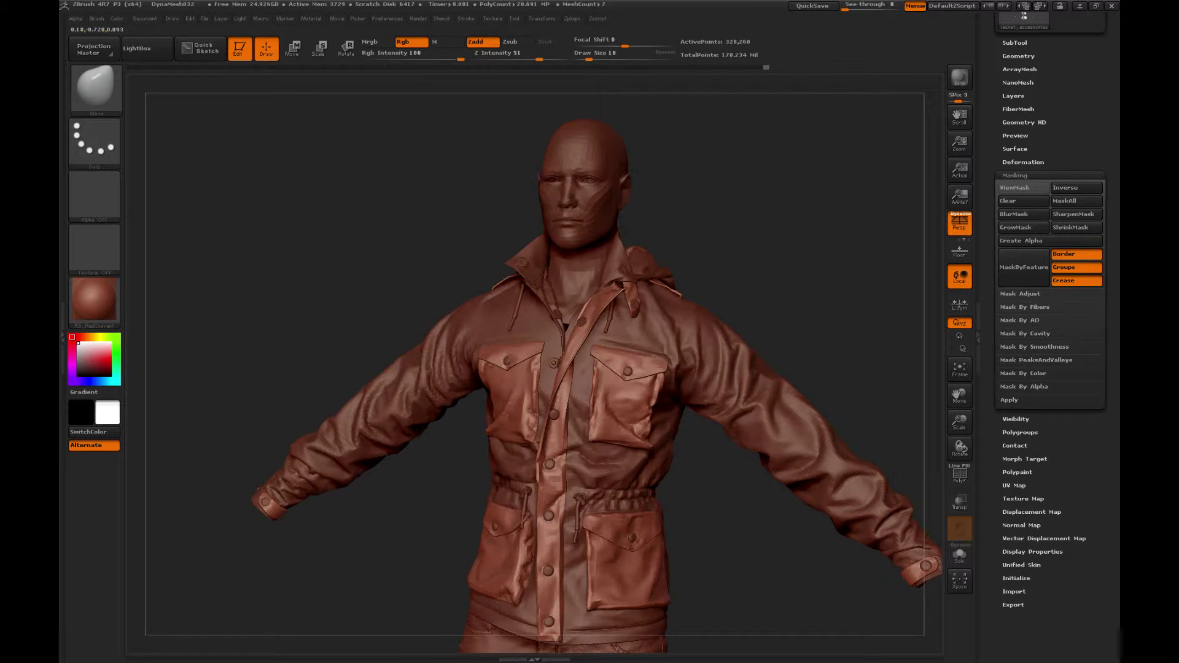
left_click_drag(757, 304, 766, 285, "shift")
left_click_drag(738, 145, 765, 240, "alt")
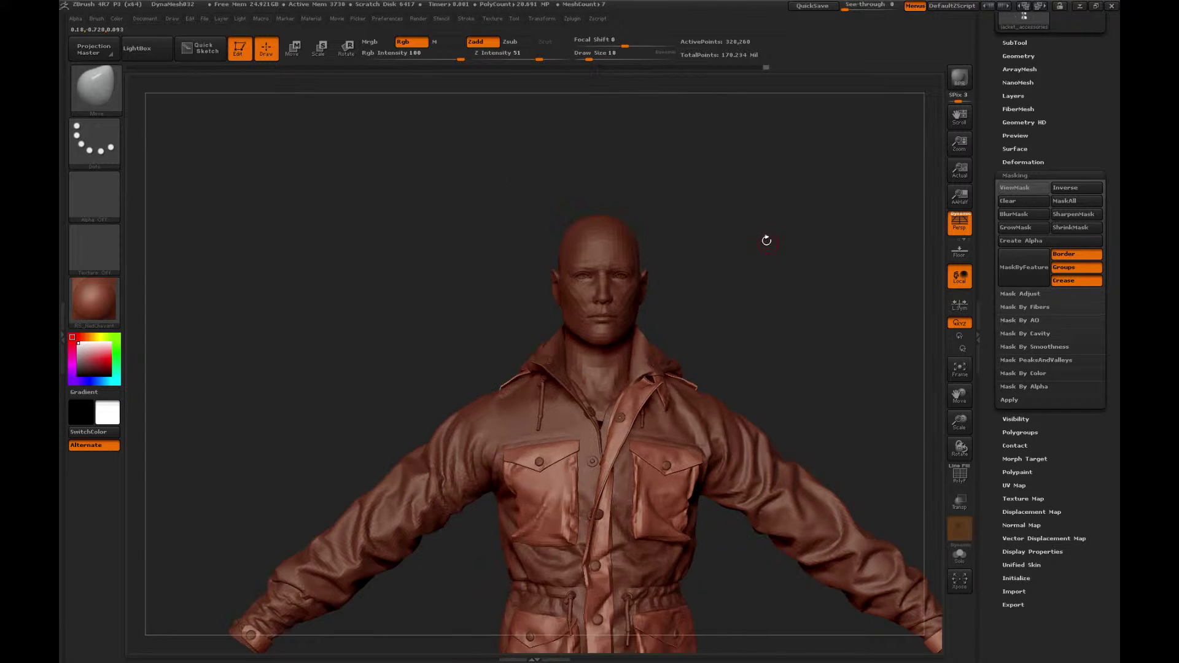
mouse_move(780, 301)
left_mouse_down()
mouse_move(768, 310)
mouse_move(798, 283)
mouse_move(809, 290)
left_mouse_up()
Step: Build up creases along the chest pocket with the Standard brush and smooth its lower outer edge
key("b")
key("s")
key("t")
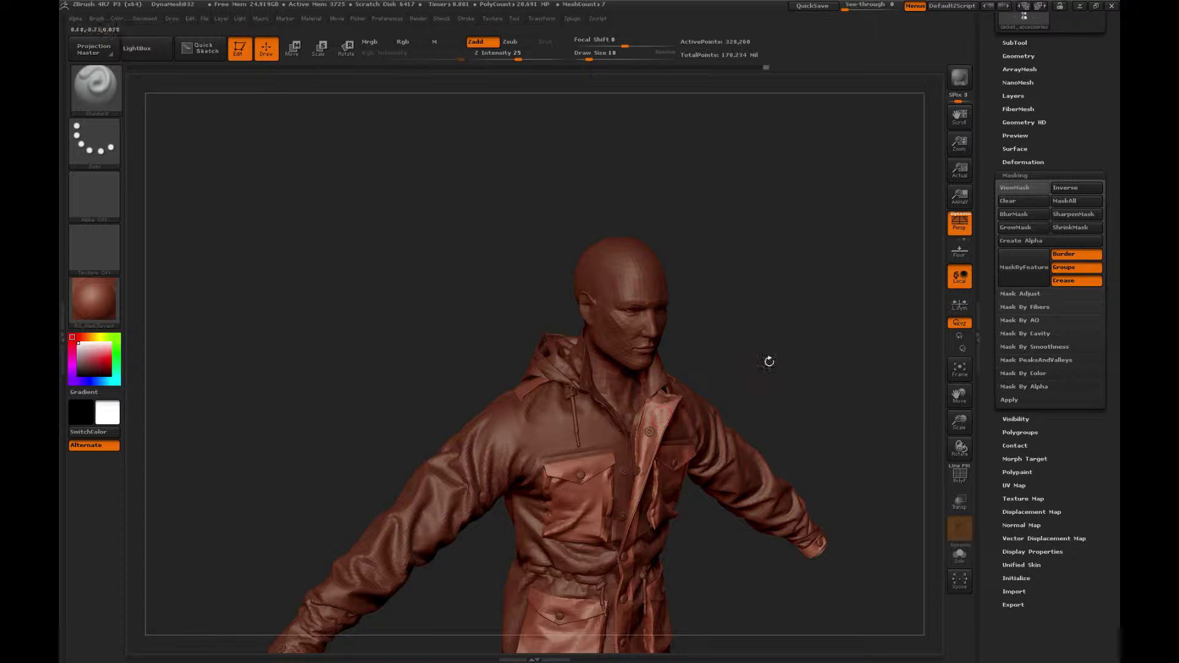
mouse_move(802, 306)
left_mouse_down("shift")
mouse_move(750, 299)
mouse_move(614, 398)
left_mouse_up("shift")
left_click_drag(629, 478, 636, 476, "shift")
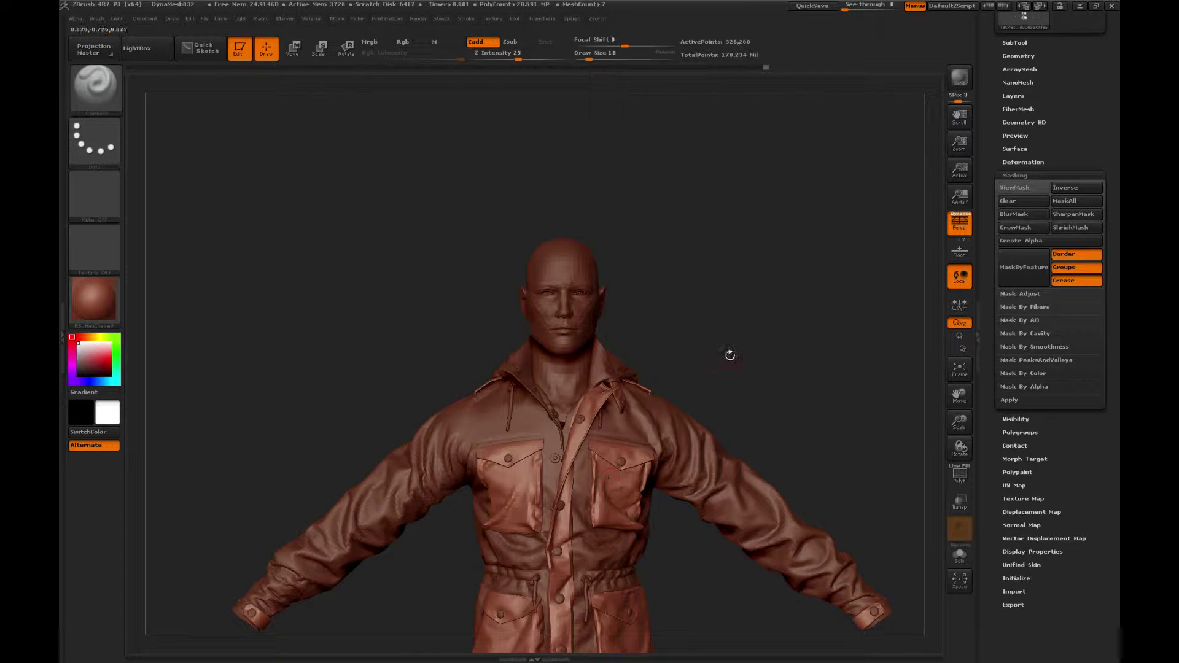
key("b")
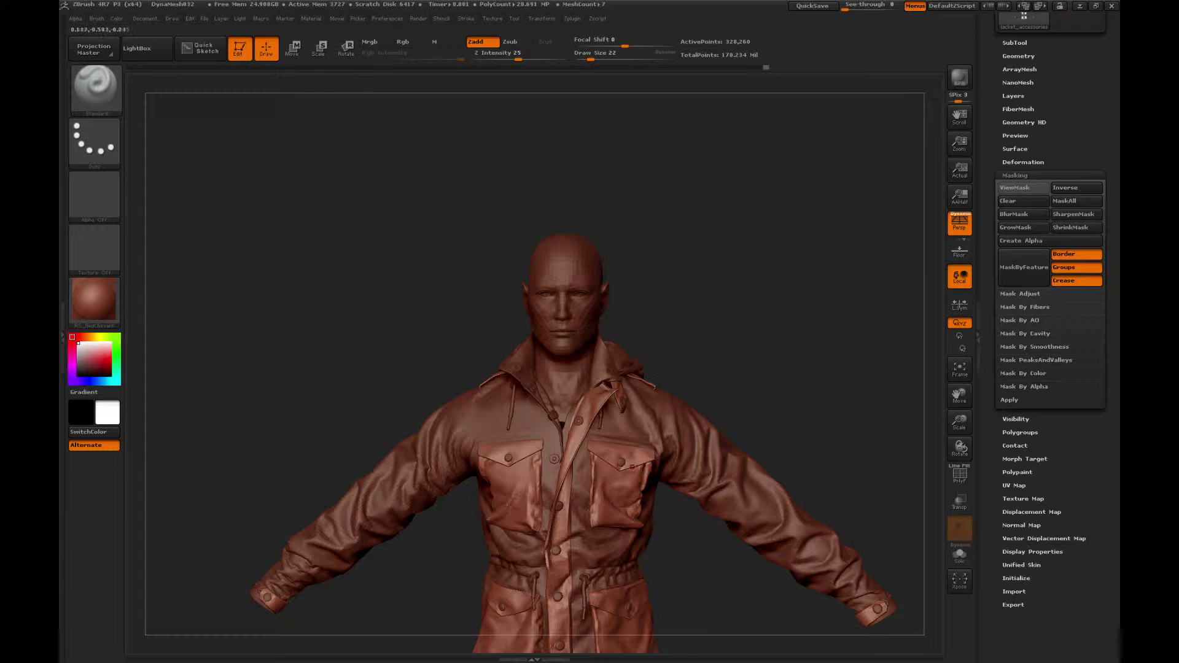
key("shift")
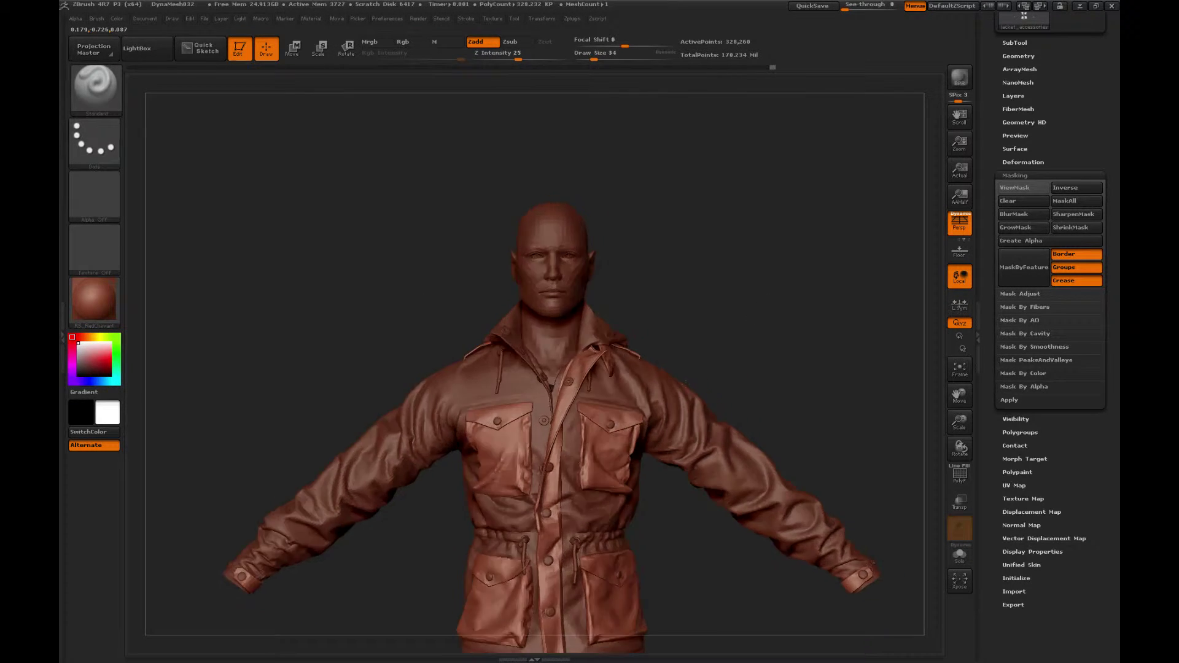
Step: Switch to the Move brush at draw size 34 to adjust the chest pocket's outline
key("b")
key("m")
key("v")
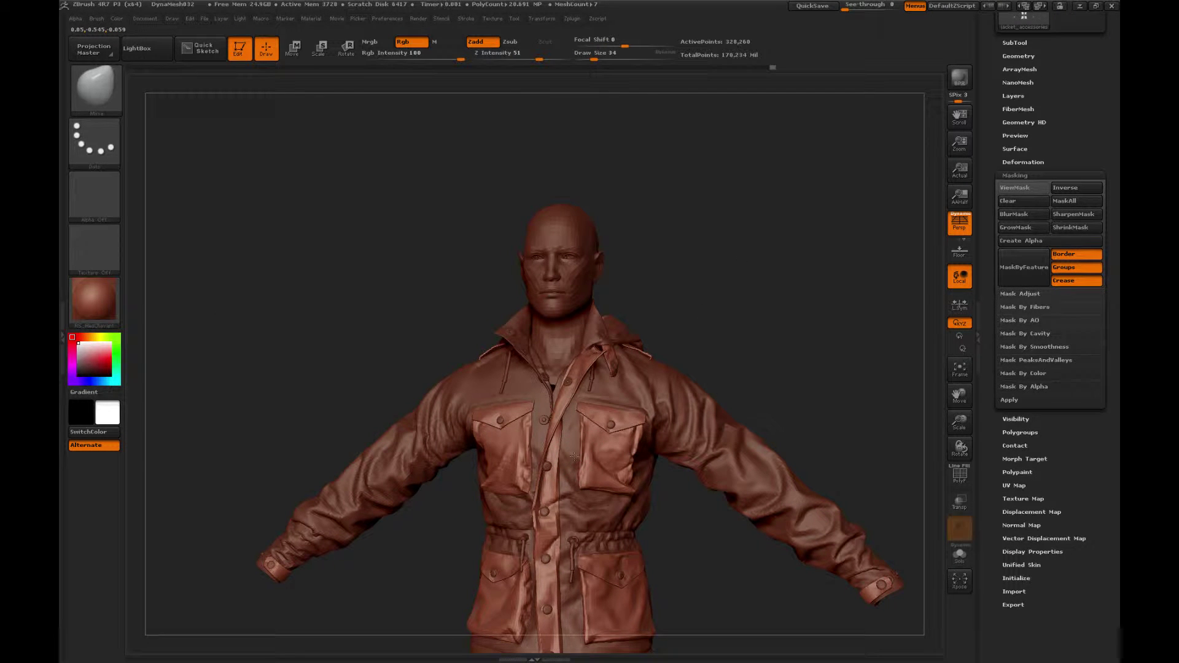
Step: Detail the left chest pocket's lower edge and face with the Standard brush, starting small and enlarging the draw size to 34
key("b")
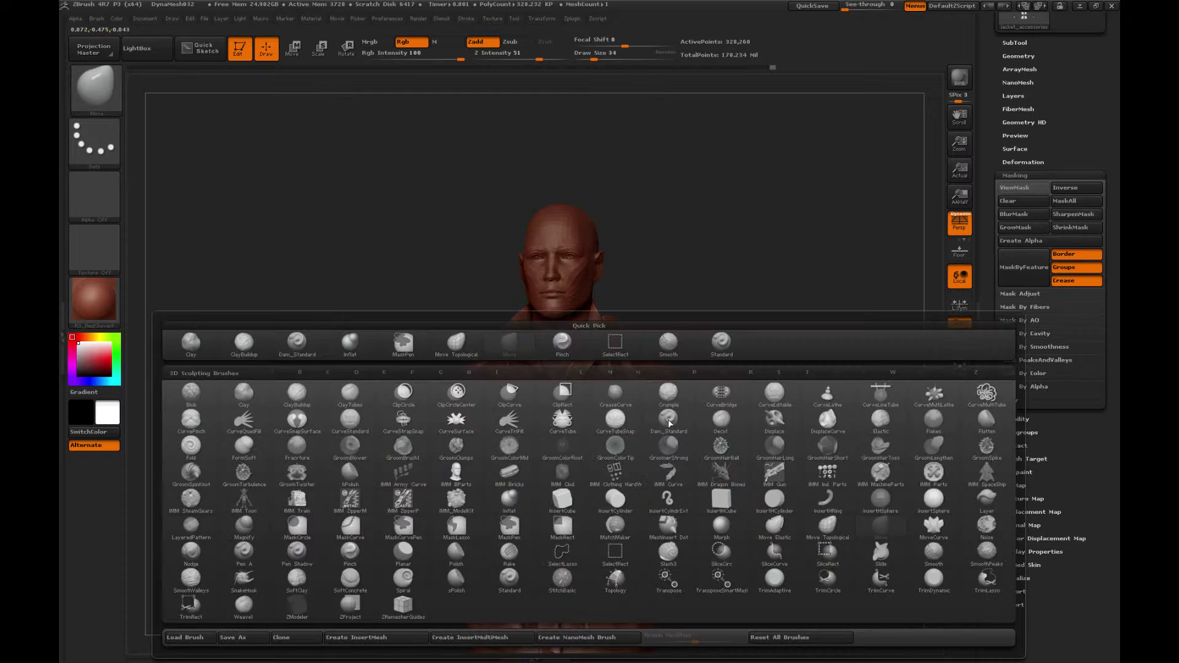
key("s")
key("t")
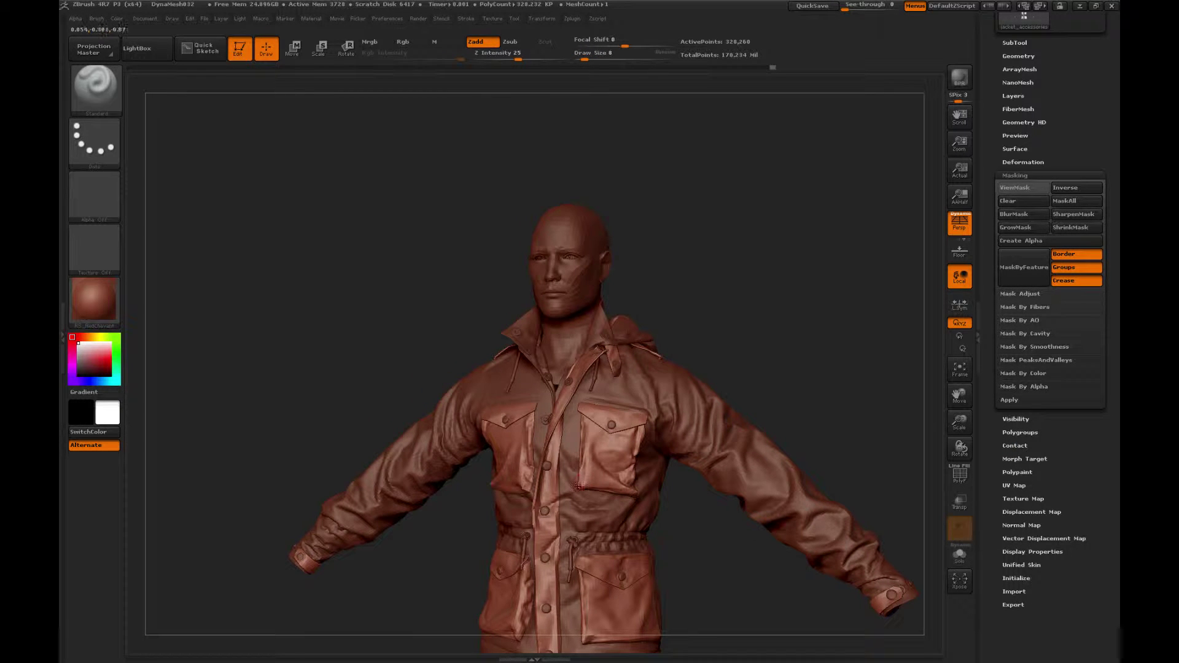
left_click_drag(739, 356, 639, 363)
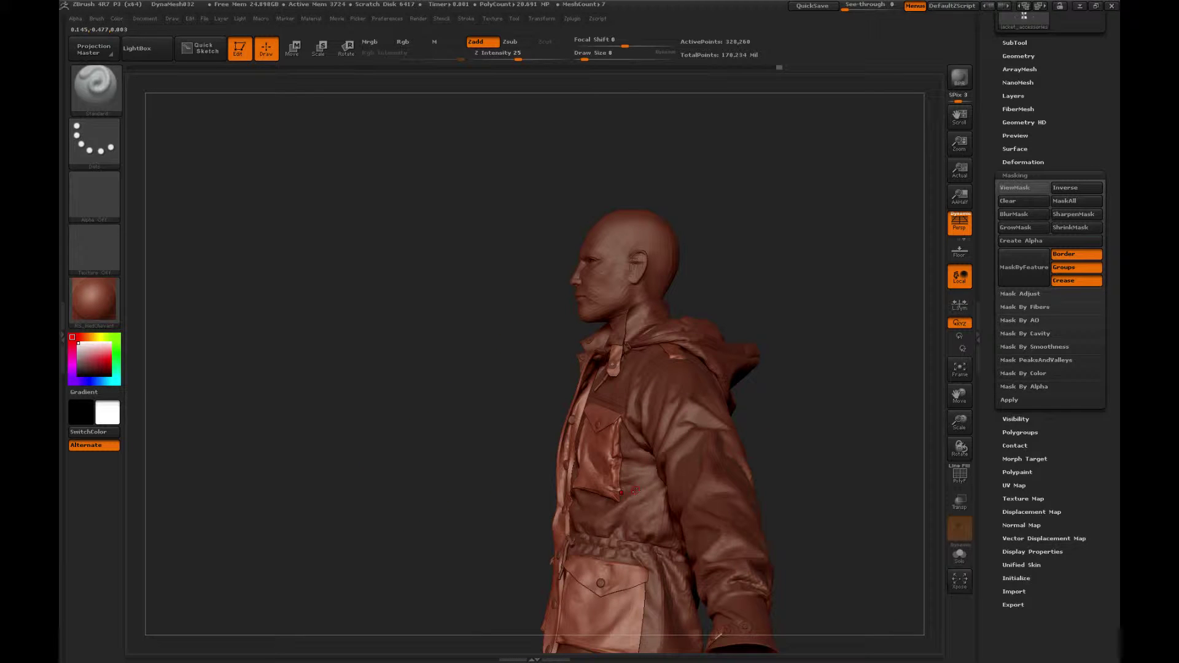
left_click_drag(501, 506, 593, 495)
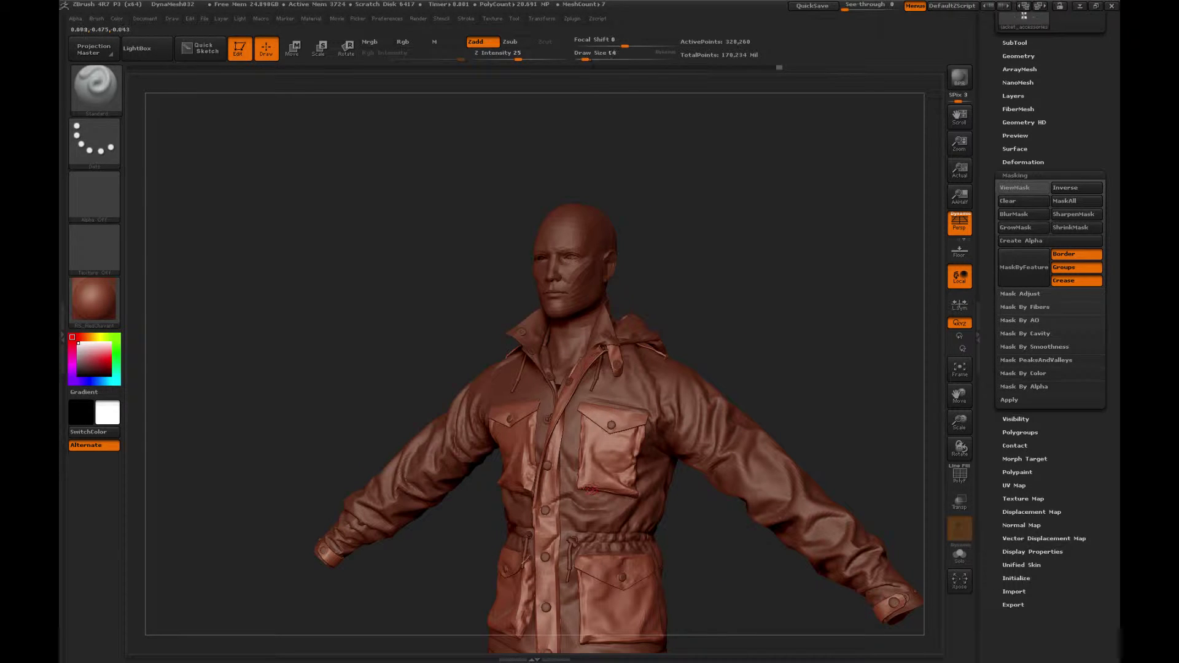
key("bracketright")
key("bracketright")
left_click_drag(652, 492, 614, 454)
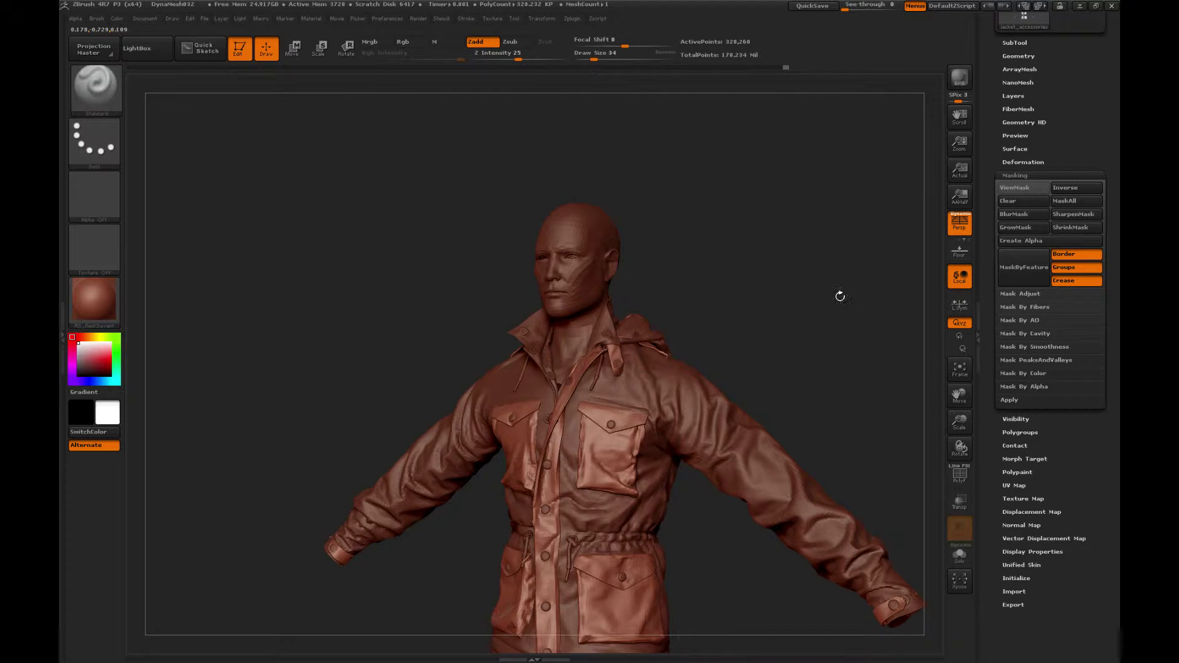
Step: Add material along the outer edge of the left chest pocket with the Clay brush at intensity 12
left_click_drag(840, 295, 719, 313)
key("b")
left_click(158, 346)
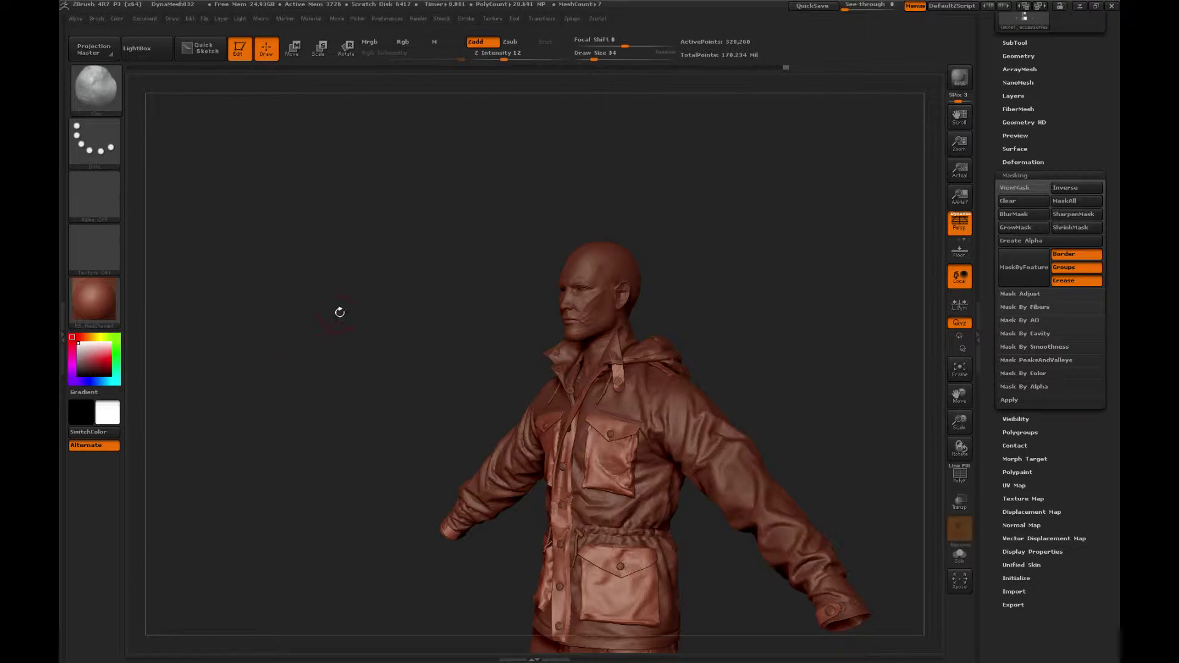
left_click_drag(340, 312, 368, 312)
left_click_drag(959, 422, 827, 187)
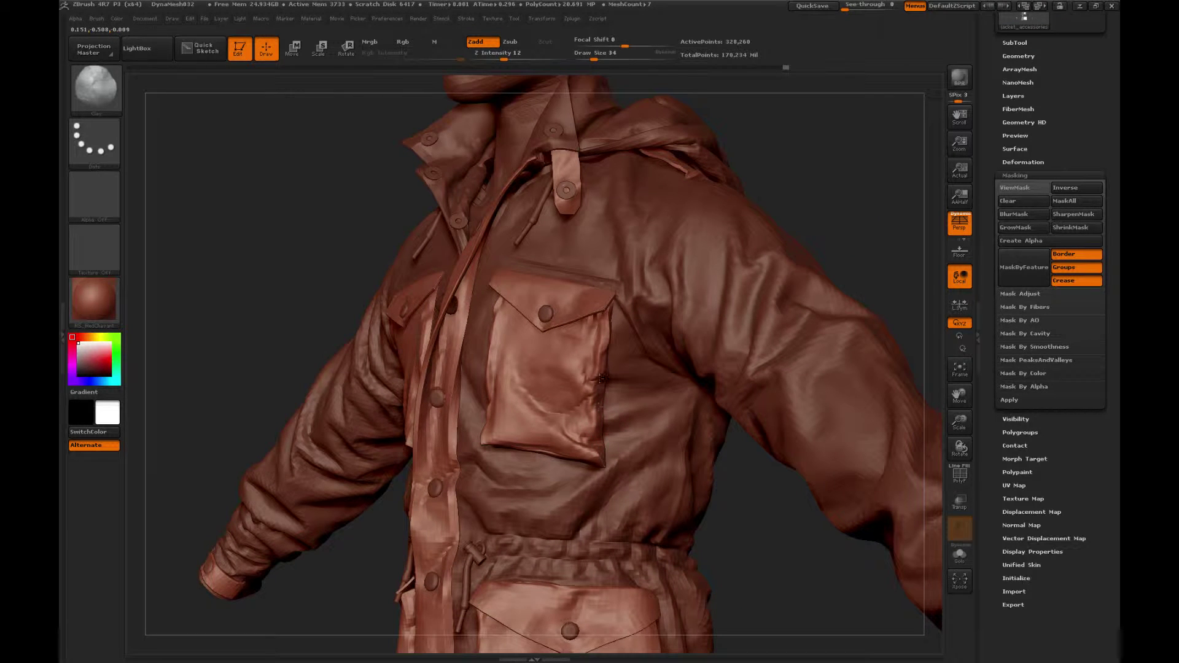
left_click_drag(601, 379, 598, 407)
Step: Pull the outer edge of the left chest pocket inward with the Move brush at draw size 34
key("b")
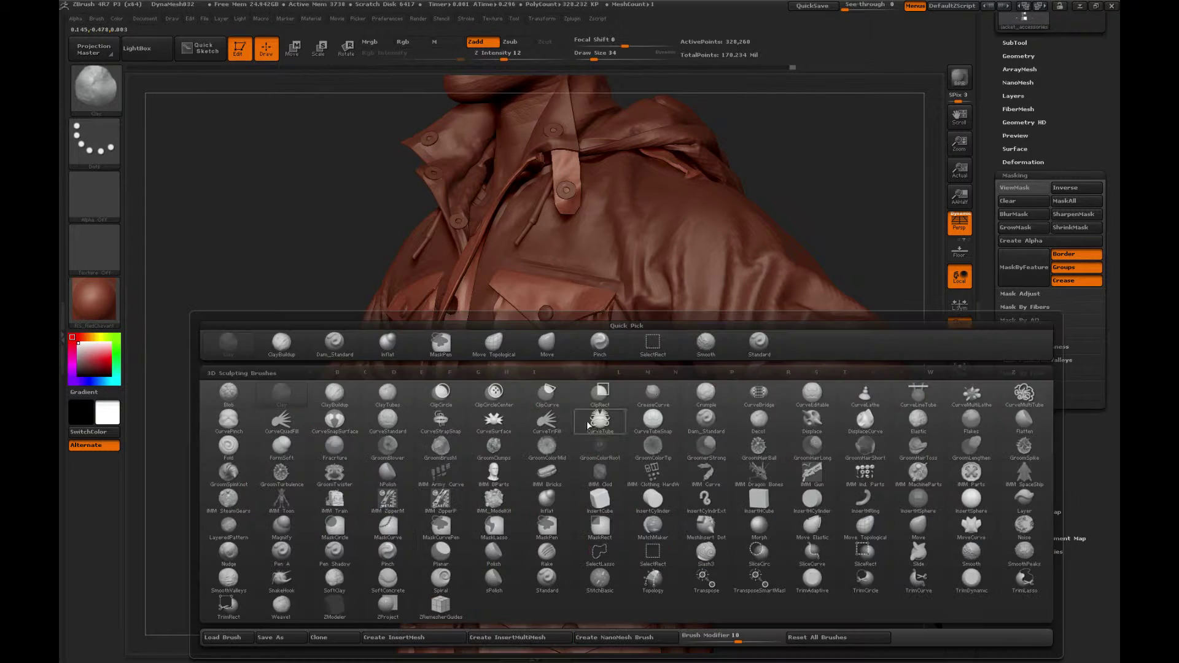
left_click(517, 350)
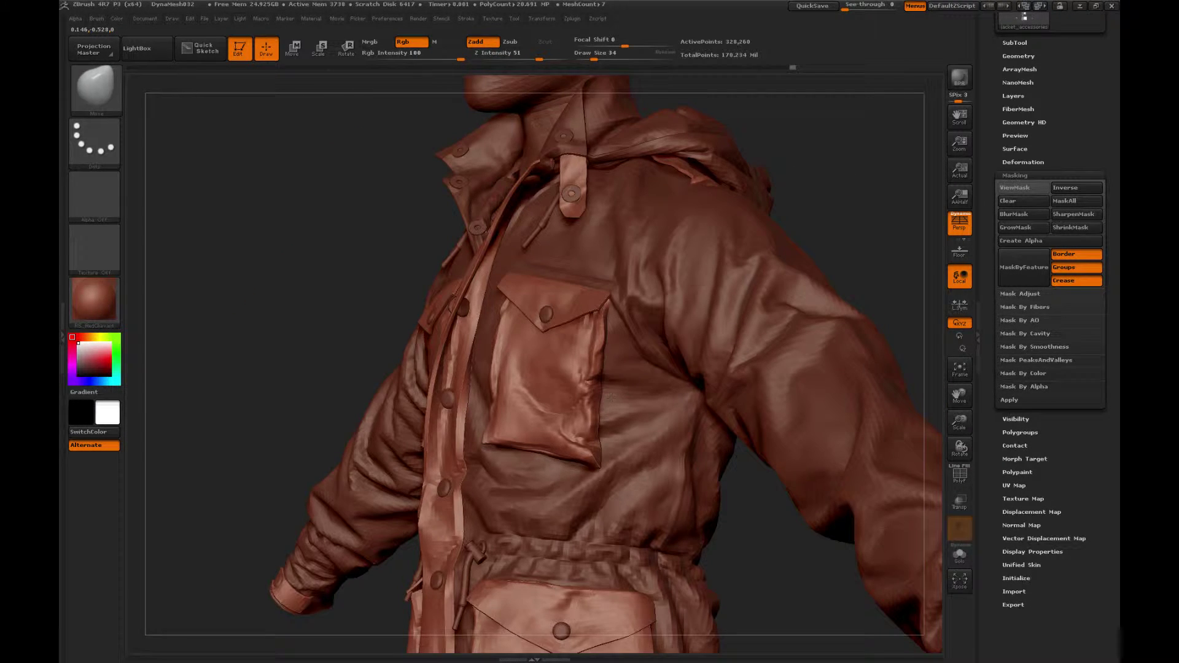
left_click_drag(611, 398, 600, 399)
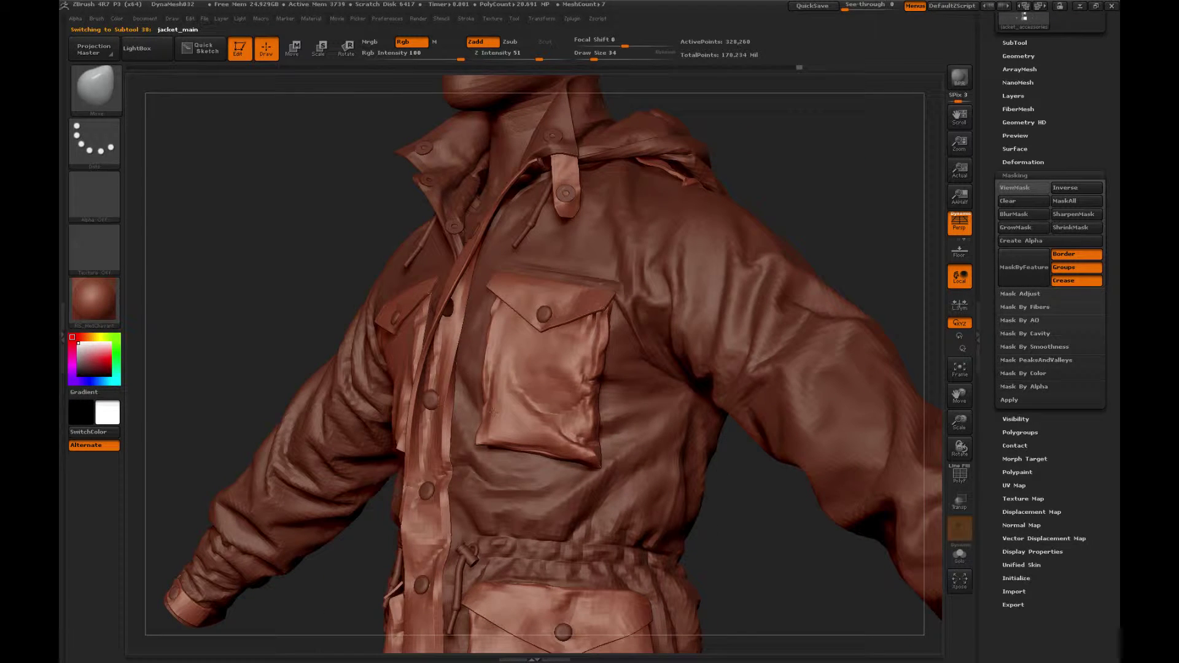
Step: Select the main jacket subtool and build up its fabric around the left chest pocket with the Clay brush at intensity 12
key("b")
key("b")
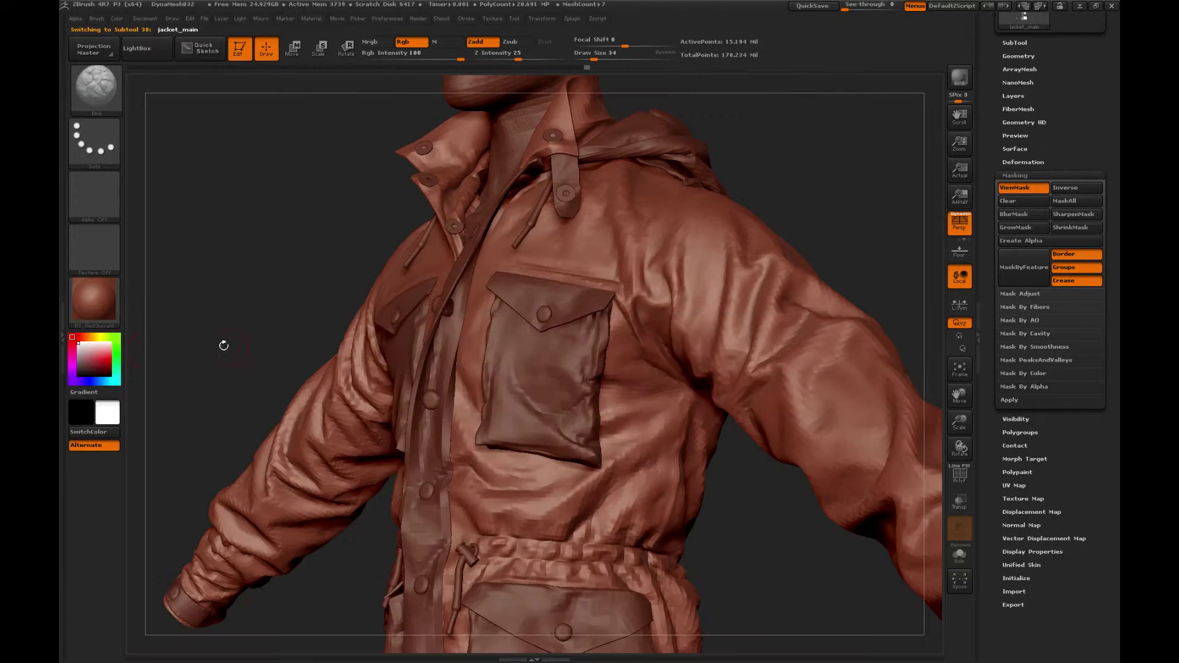
key("b")
key("b")
key("c")
key("l")
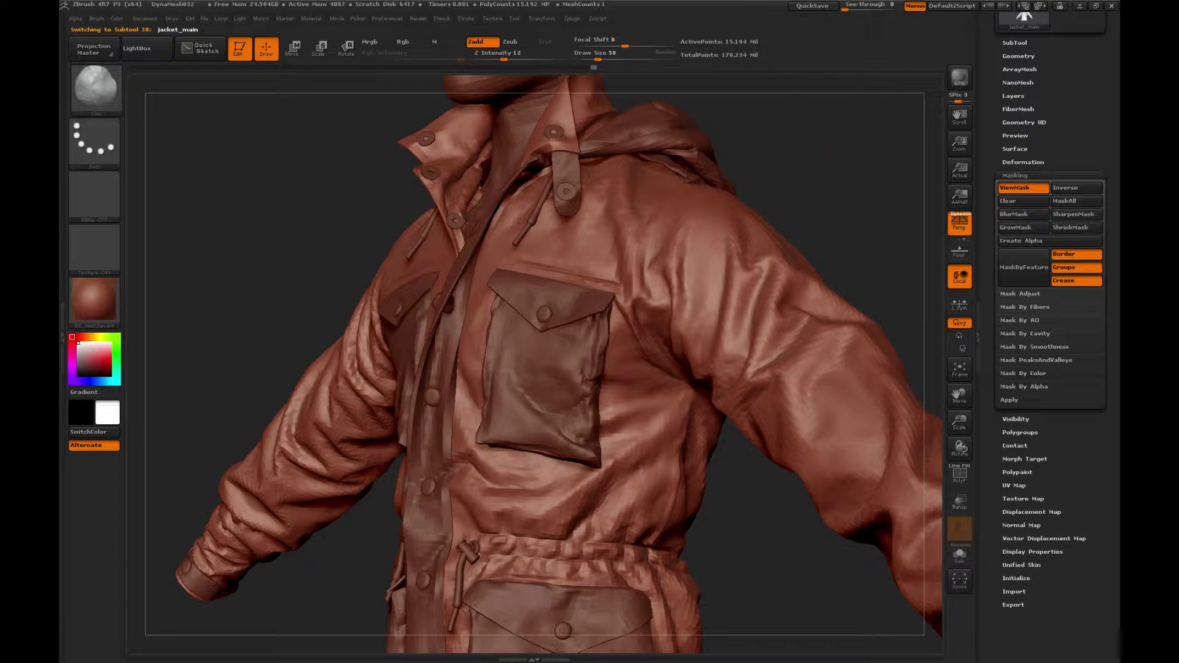
Step: Switch to the jacket accessories subtool and refine the left chest pocket's lower outer corner with the Standard brush at draw size 42
left_click_drag(829, 155, 890, 159)
left_click(590, 338, "alt")
key("b")
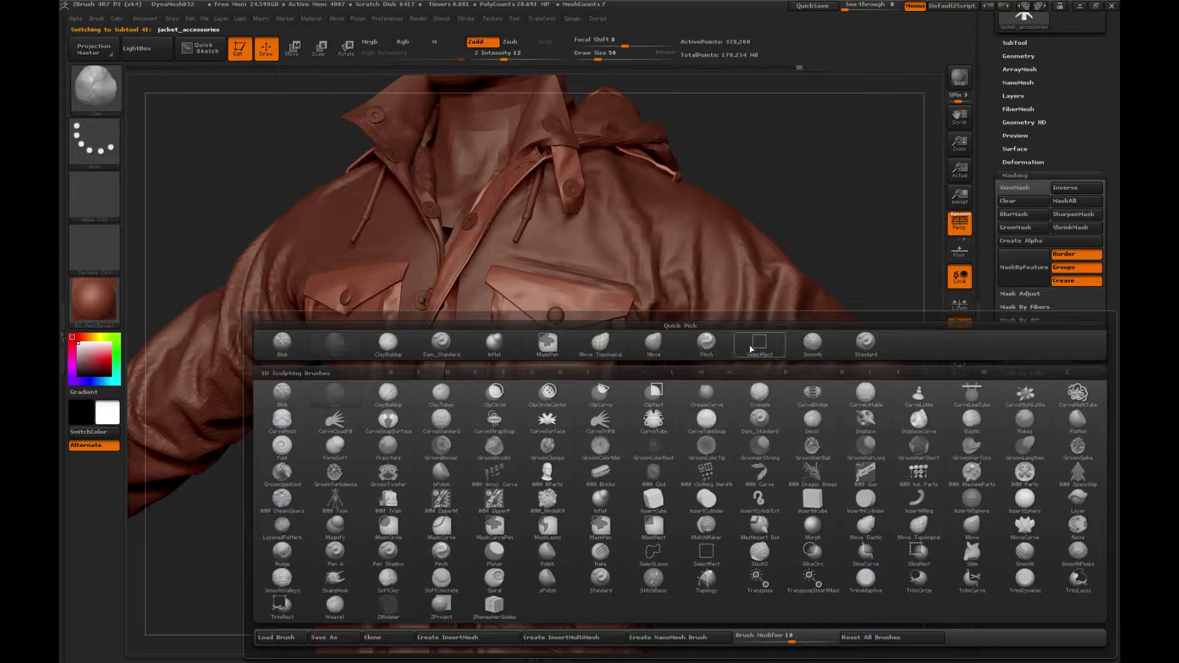
left_click(812, 342)
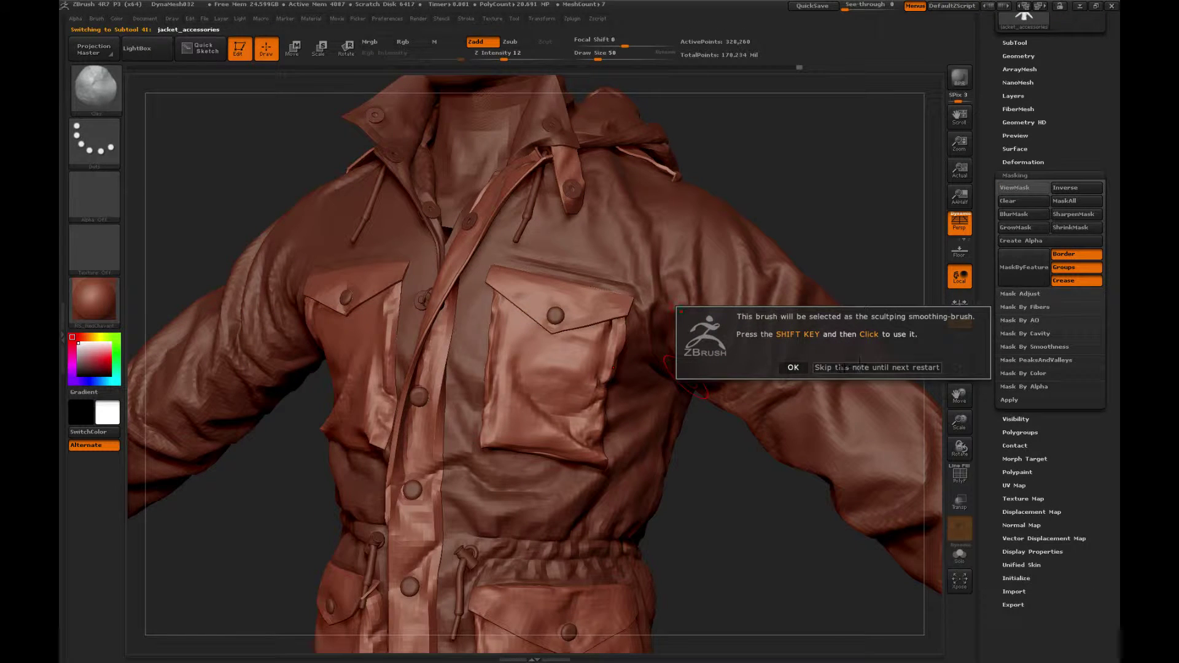
left_click(792, 367)
key("b")
left_click(860, 342)
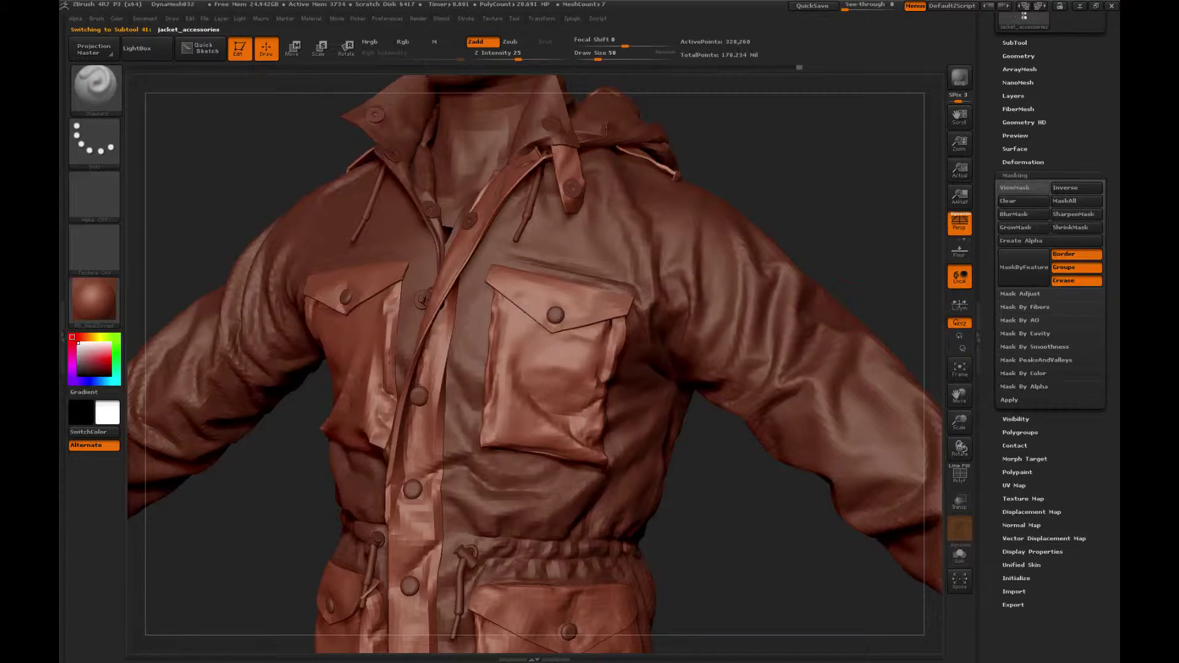
right_click_drag(542, 483, 529, 437, "alt")
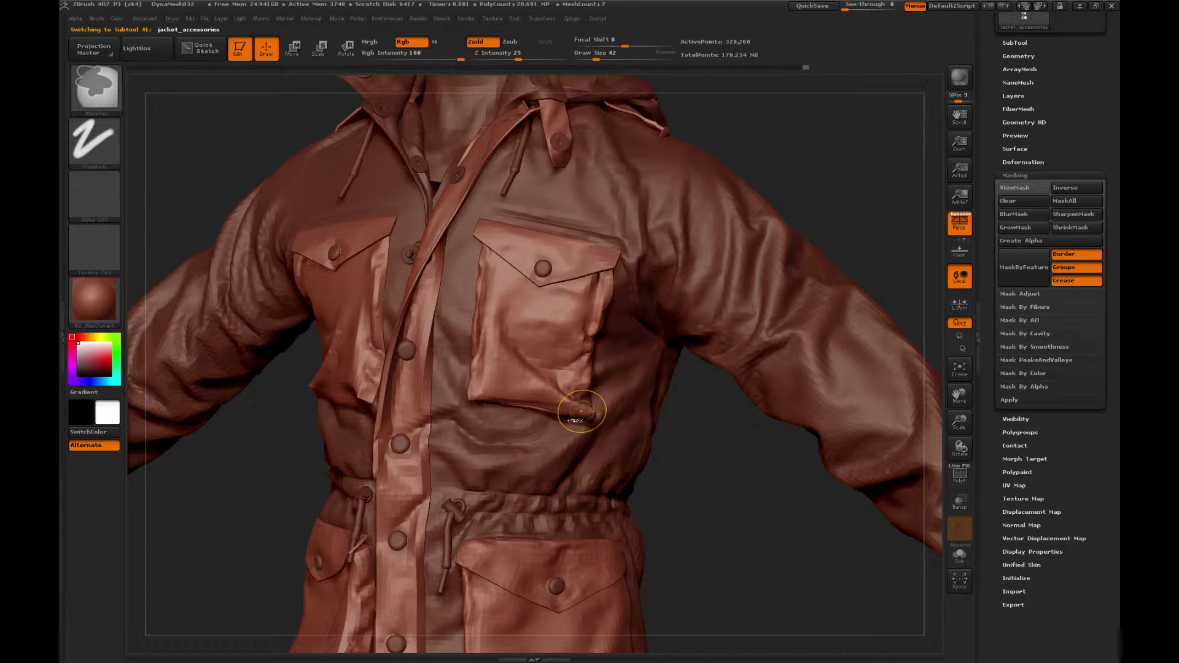
Step: Subdivide the jacket accessories one level and smooth the left chest pocket's surface
key("shift")
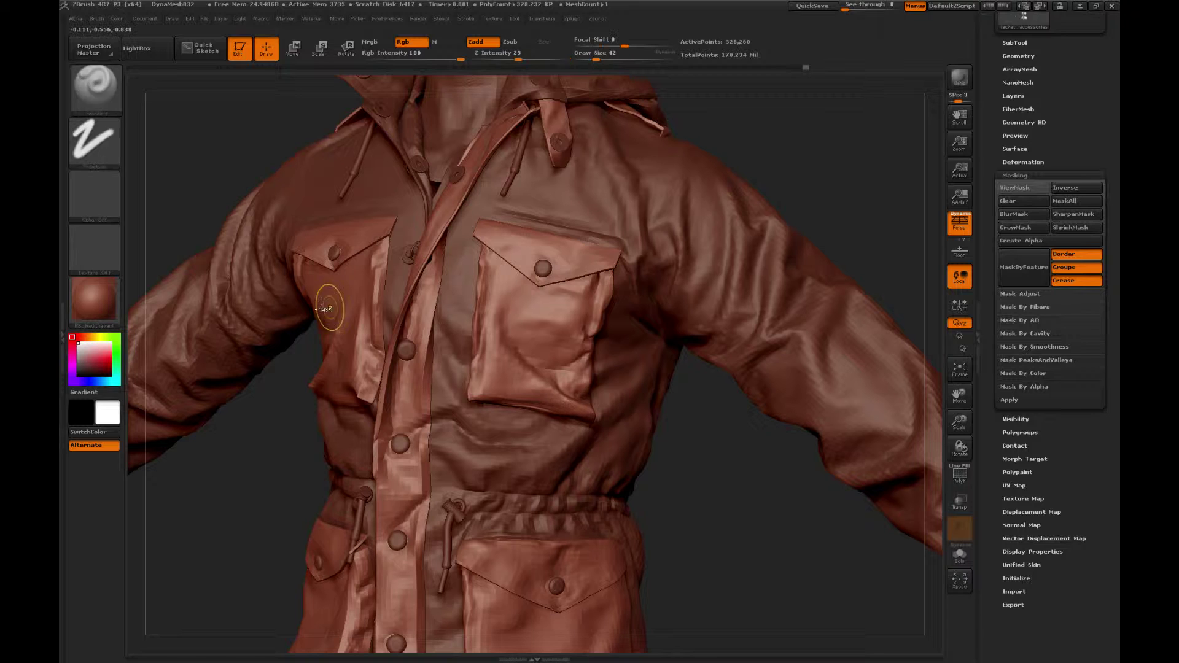
key("ctrl+d")
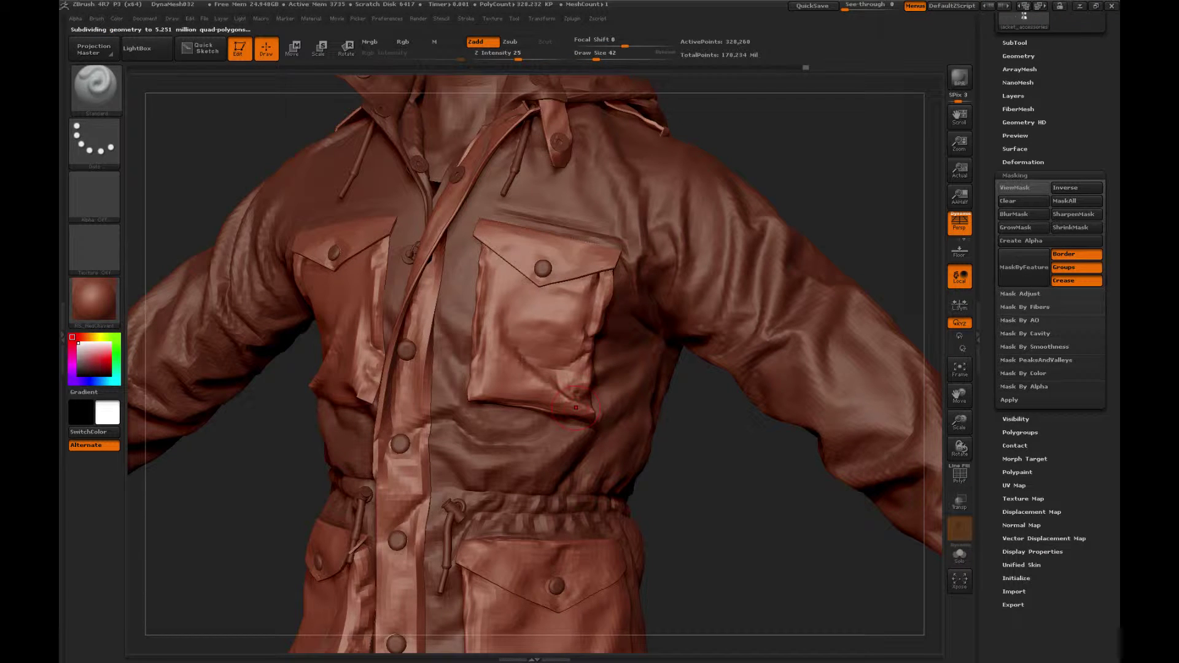
key("shift")
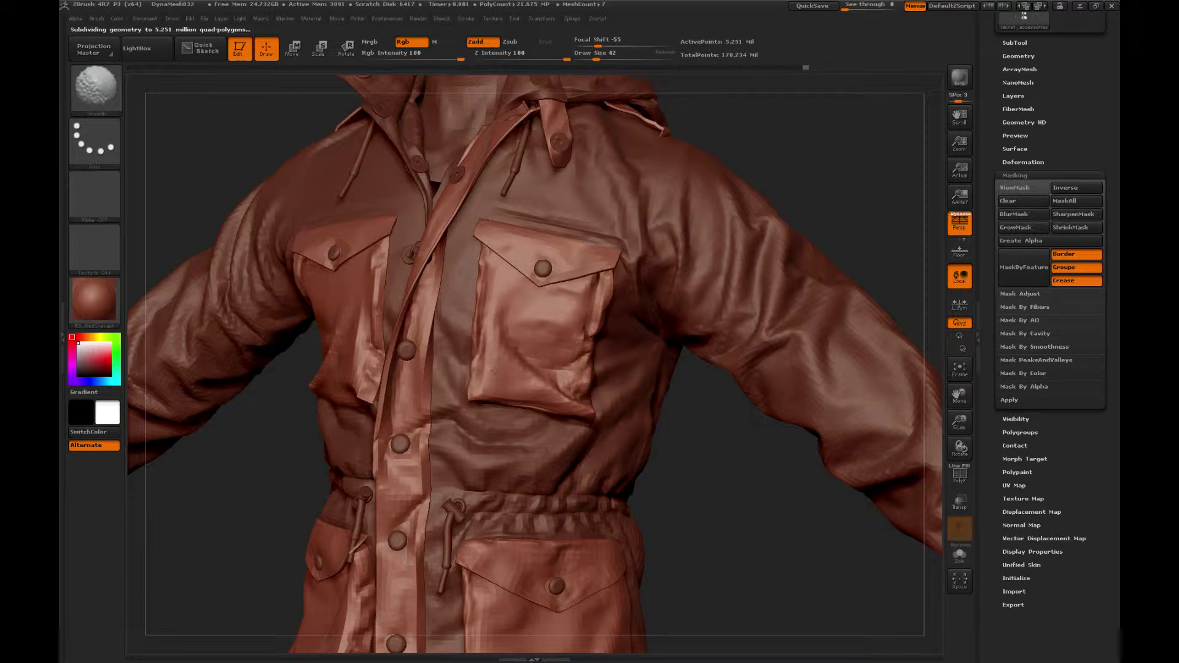
Step: Sharpen the left chest pocket's folds with the Pinch brush at intensity 20 and draw size 18
mouse_move(960, 422)
left_mouse_down()
mouse_move(895, 354)
mouse_move(721, 327)
mouse_move(718, 340)
mouse_move(639, 333)
left_mouse_up()
key("b")
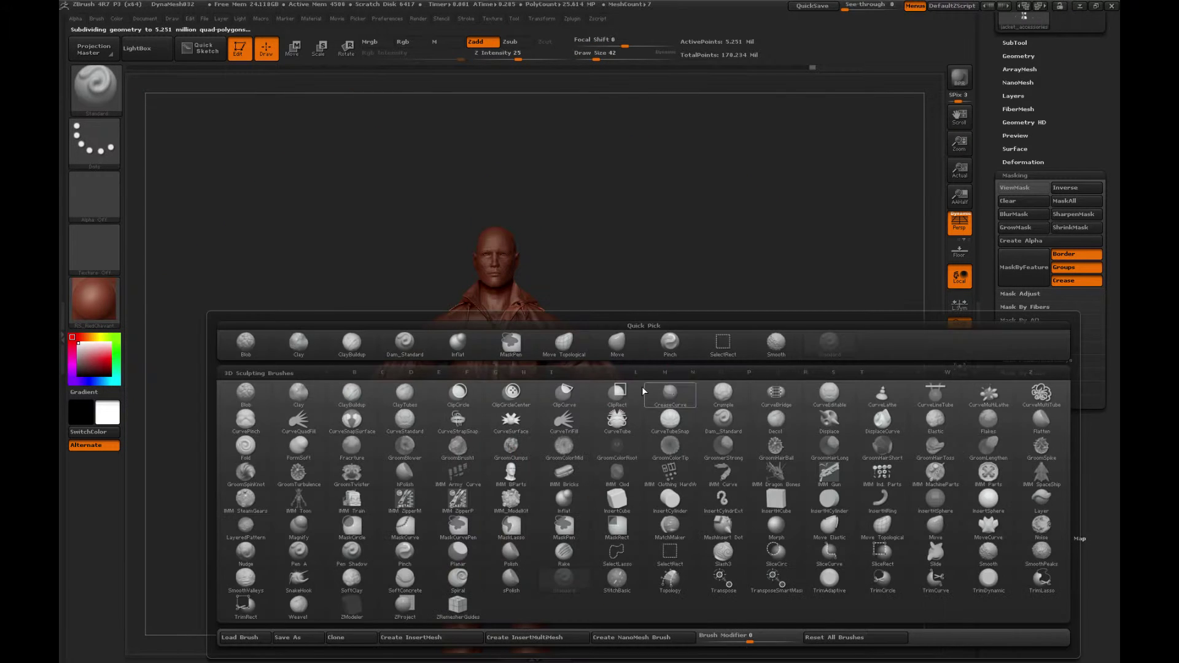
left_click(658, 343)
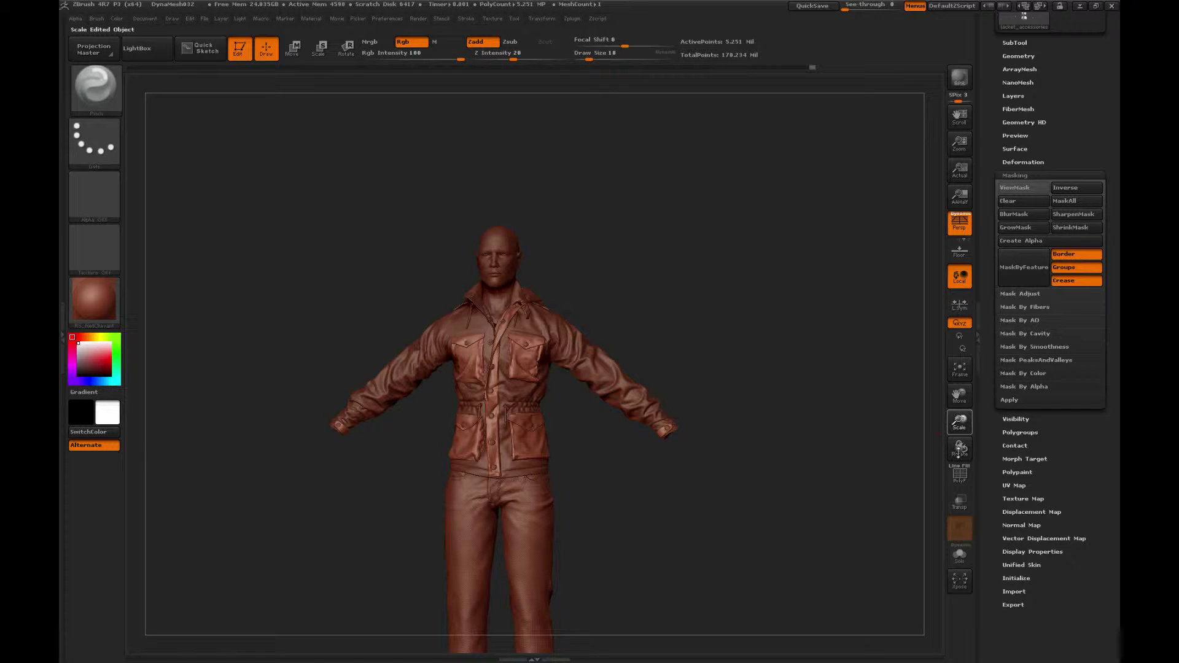
Step: Refine fine folds on the jacket pockets with the Standard brush at intensity 25, keeping the draw size small
mouse_move(961, 423)
left_mouse_down()
mouse_move(716, 440)
mouse_move(653, 458)
left_mouse_up()
key("b")
left_click(827, 344)
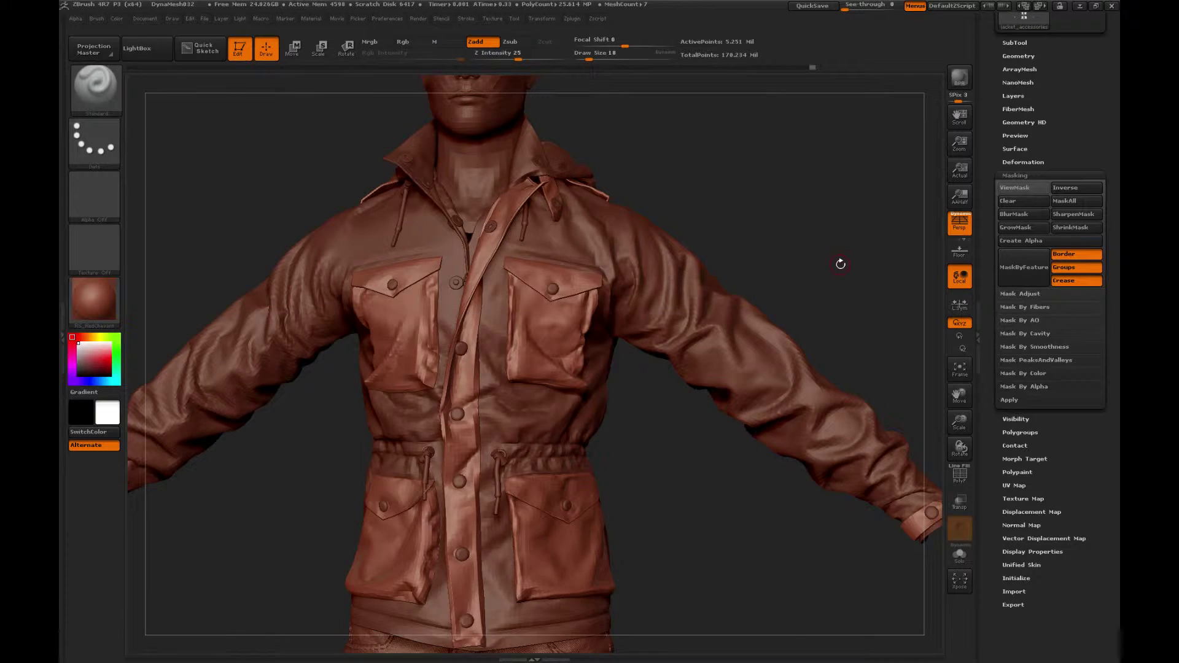
mouse_move(840, 263)
left_mouse_down("alt")
mouse_move(825, 174)
mouse_move(673, 169)
left_mouse_up("alt")
left_click_drag(616, 430, 584, 437)
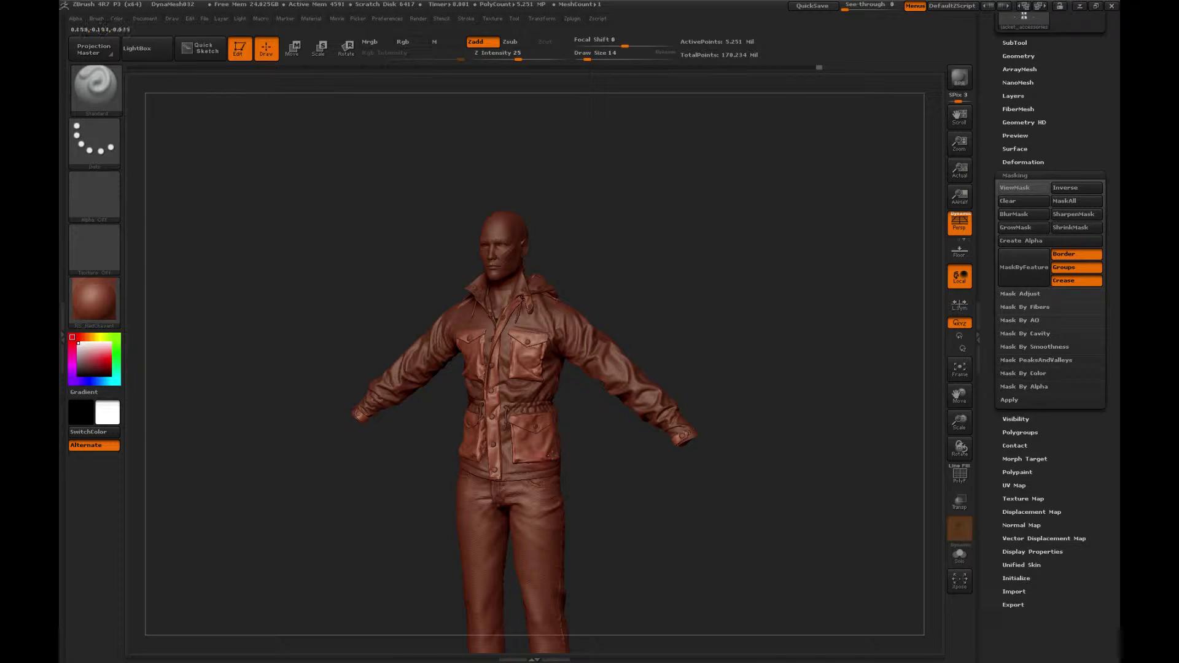
Step: Select the main jacket subtool and add material to its front folds with the Clay brush at draw size 18
mouse_move(602, 430)
left_mouse_down("alt")
mouse_move(630, 492)
mouse_move(628, 481)
left_mouse_up("alt")
left_click(544, 470, "alt")
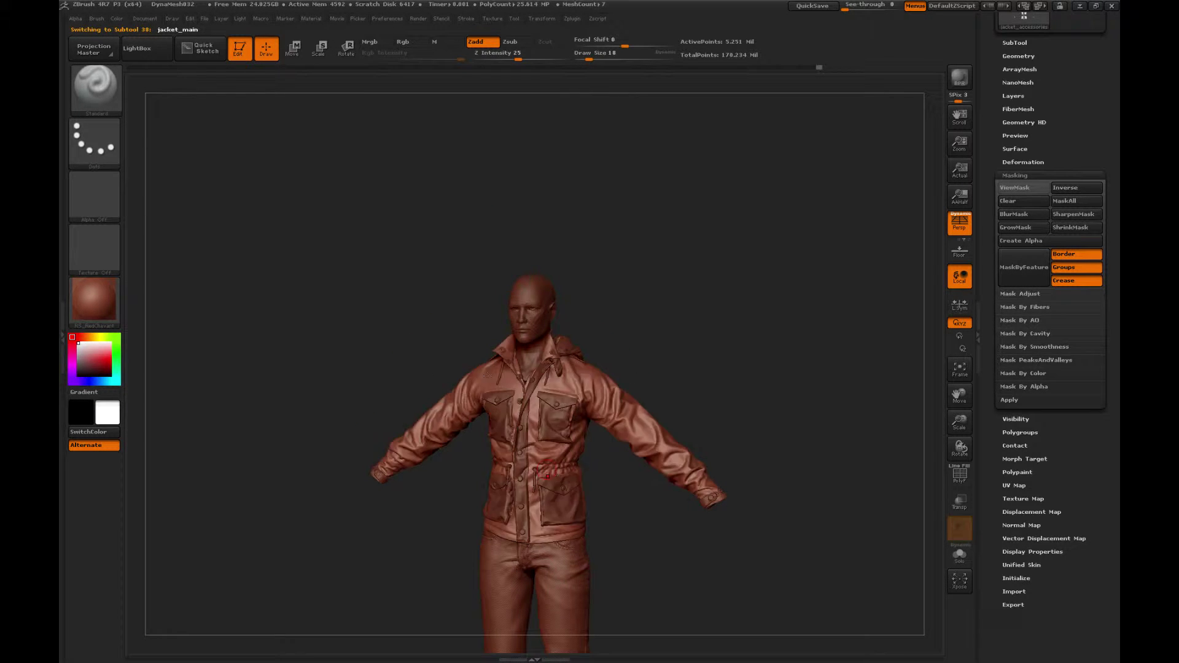
key("b")
left_click(152, 350)
mouse_move(633, 485)
left_mouse_down()
mouse_move(572, 499)
mouse_move(573, 553)
left_mouse_up()
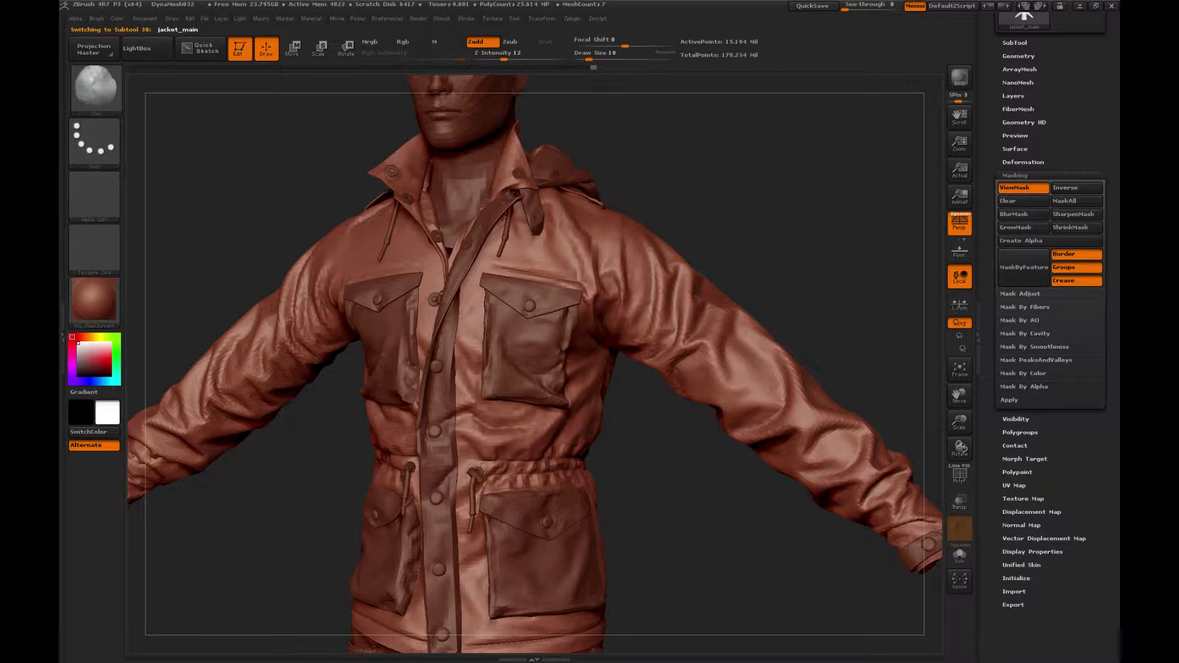
Step: Tighten the main jacket's folds beside the left chest pocket with the Pinch brush at draw size 26
left_click_drag(631, 462, 608, 454)
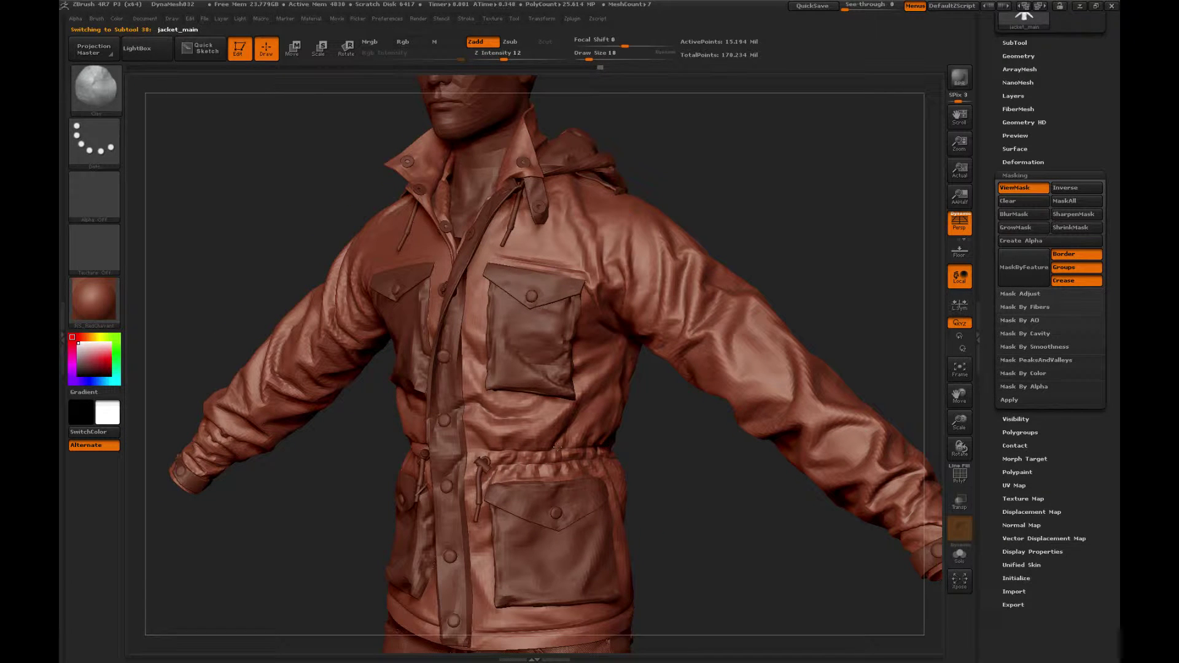
key("b")
left_click(631, 372)
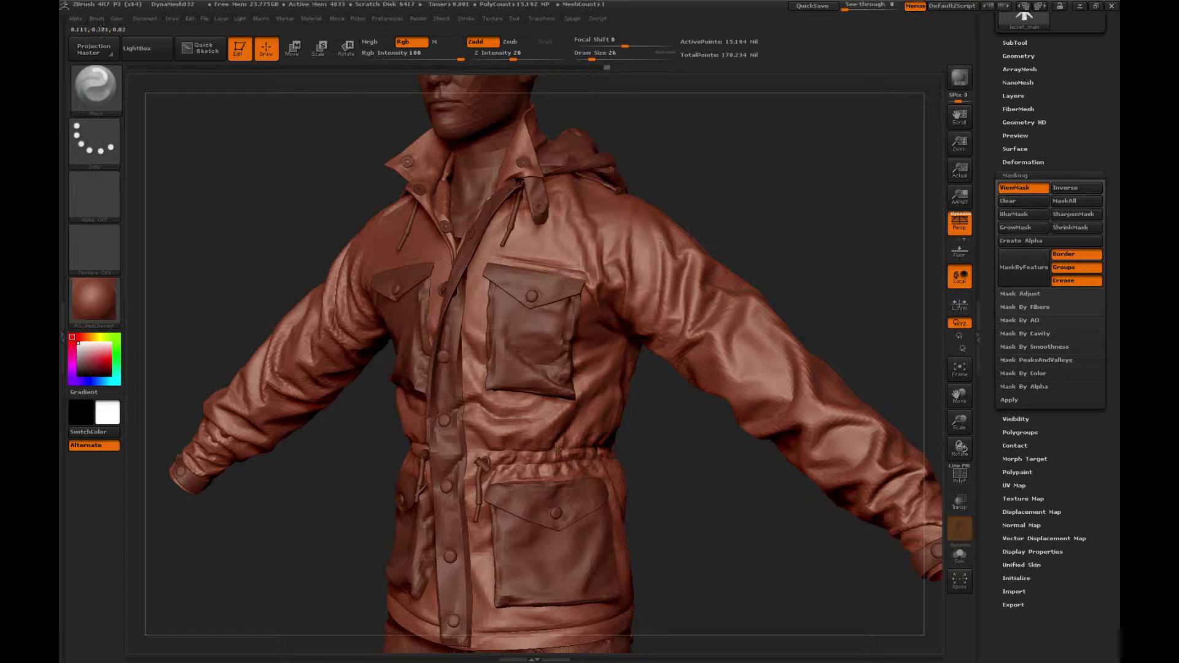
Step: Raise the main jacket's folds around the left chest pocket with the Standard brush at draw size 26
key("b")
key("s")
key("t")
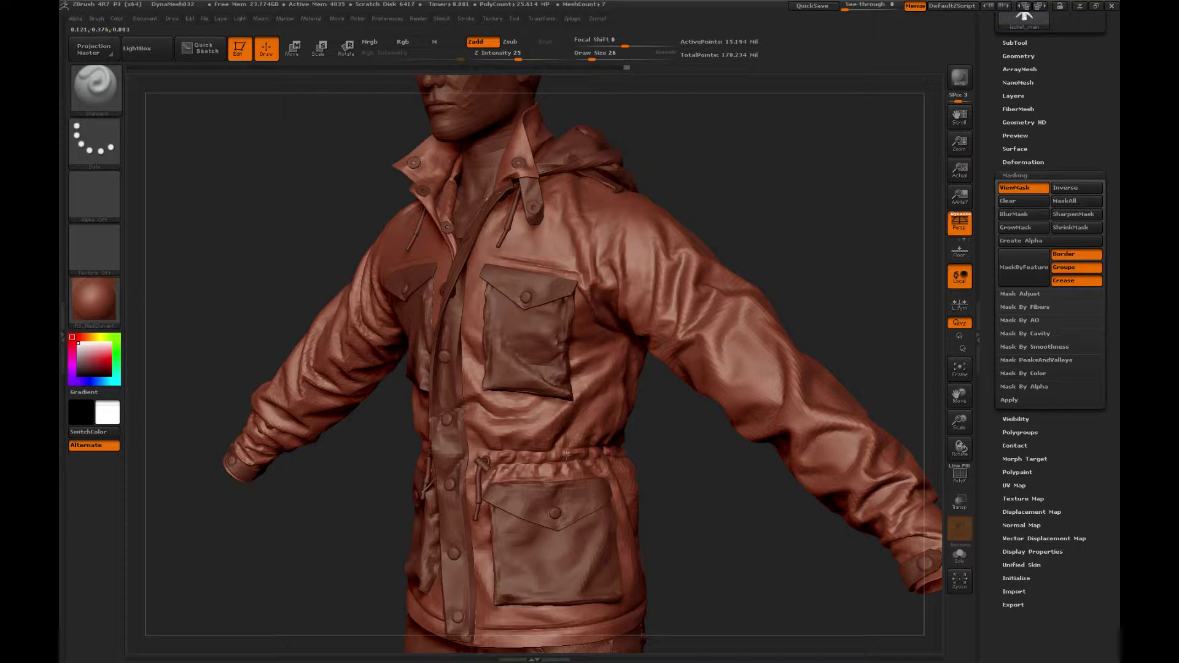
Step: Carve creases into the main jacket around the left chest pocket with the Dam_Standard brush at intensity 33
key("b")
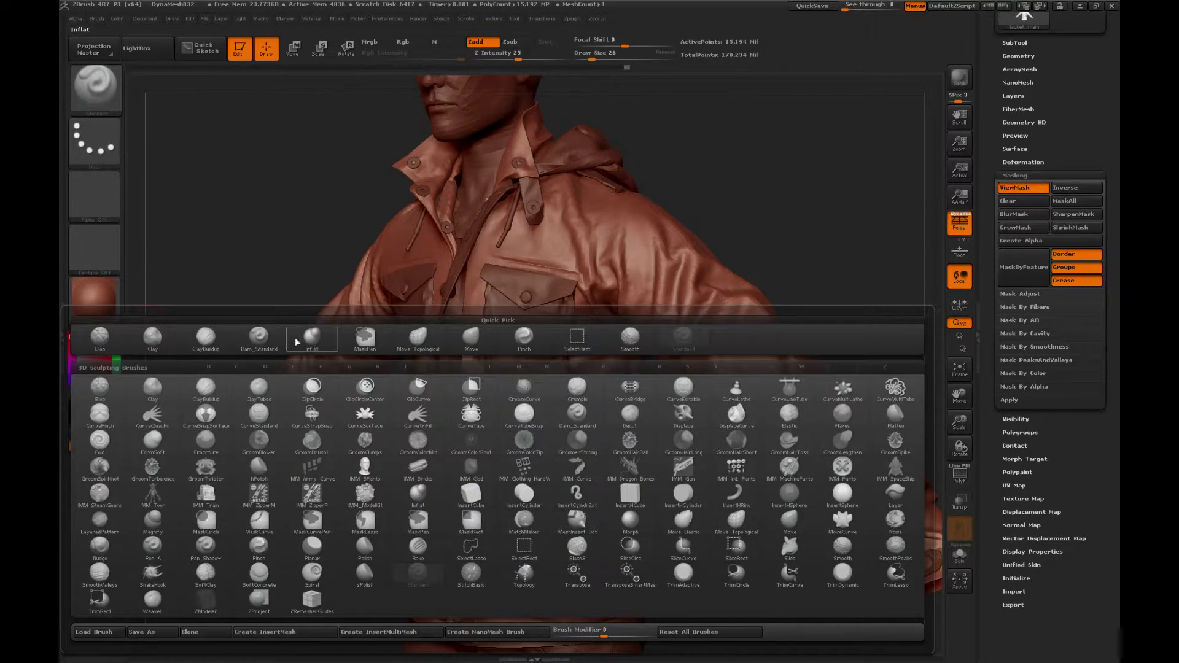
left_click(258, 337)
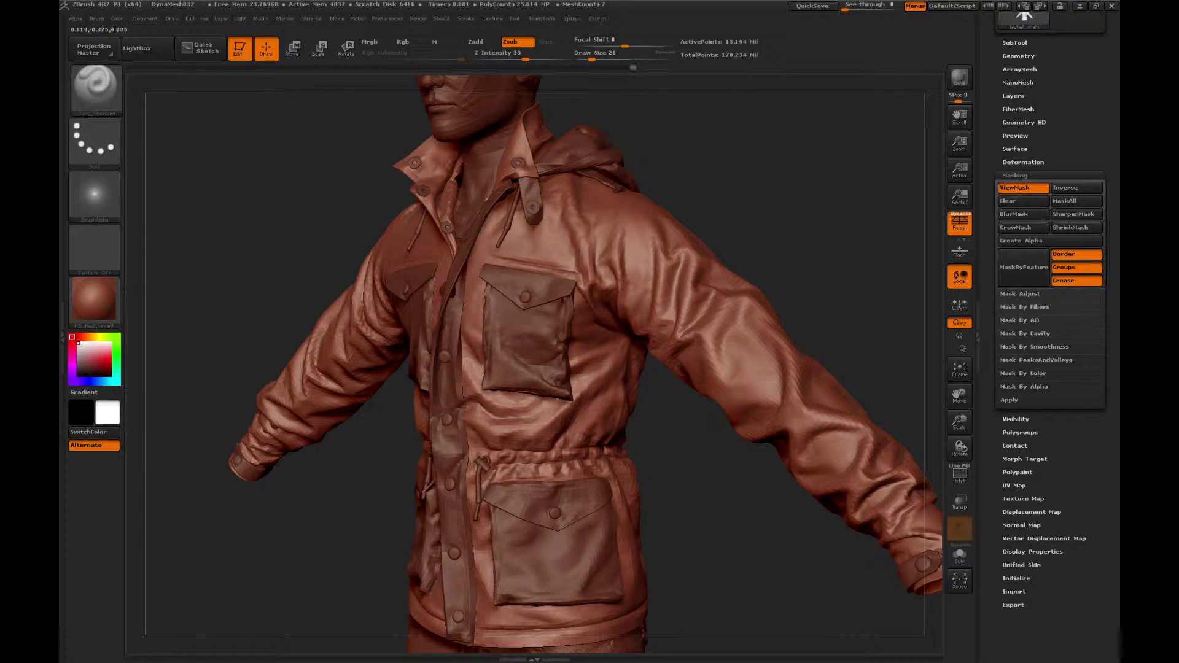
key("ctrl")
key("b")
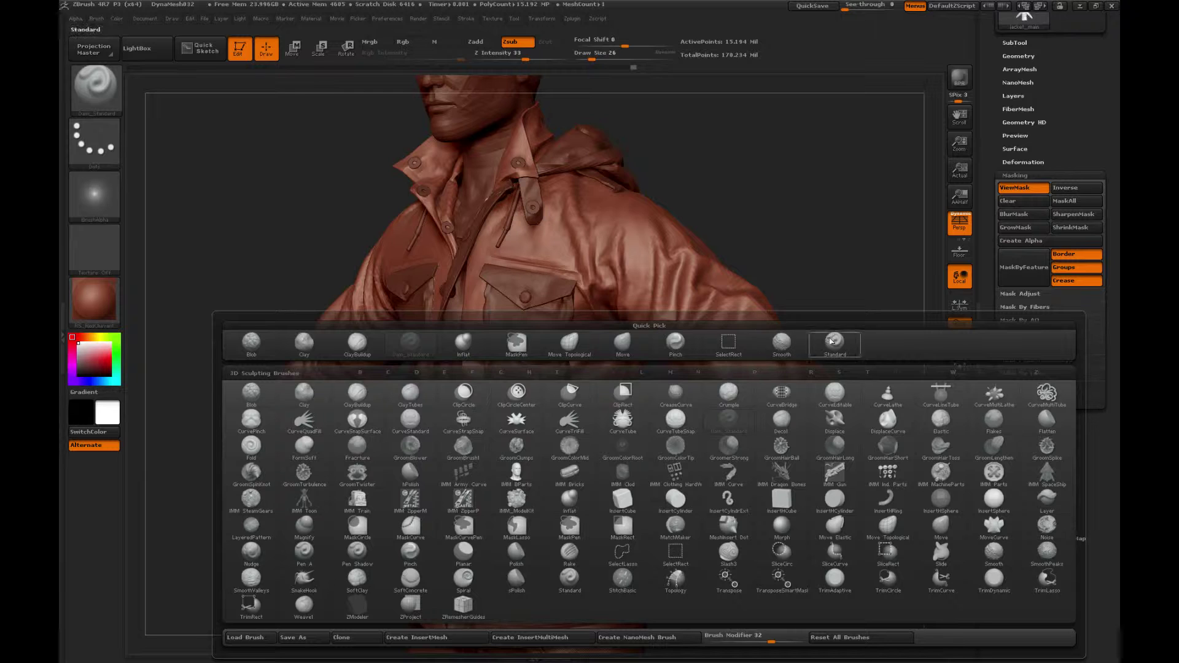
left_click_drag(824, 257, 878, 257)
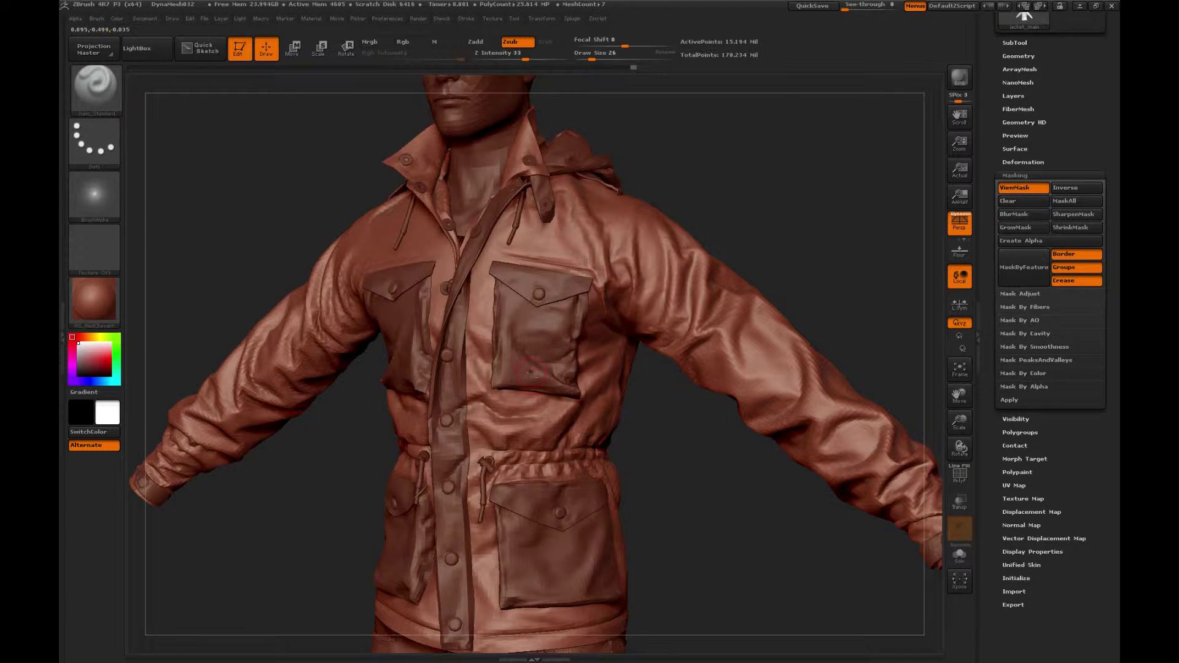
Step: Return to the jacket accessories subtool and sculpt the left chest pocket's face with the Standard brush at draw size 42, smoothing the result
left_click(530, 371, "alt")
key("b")
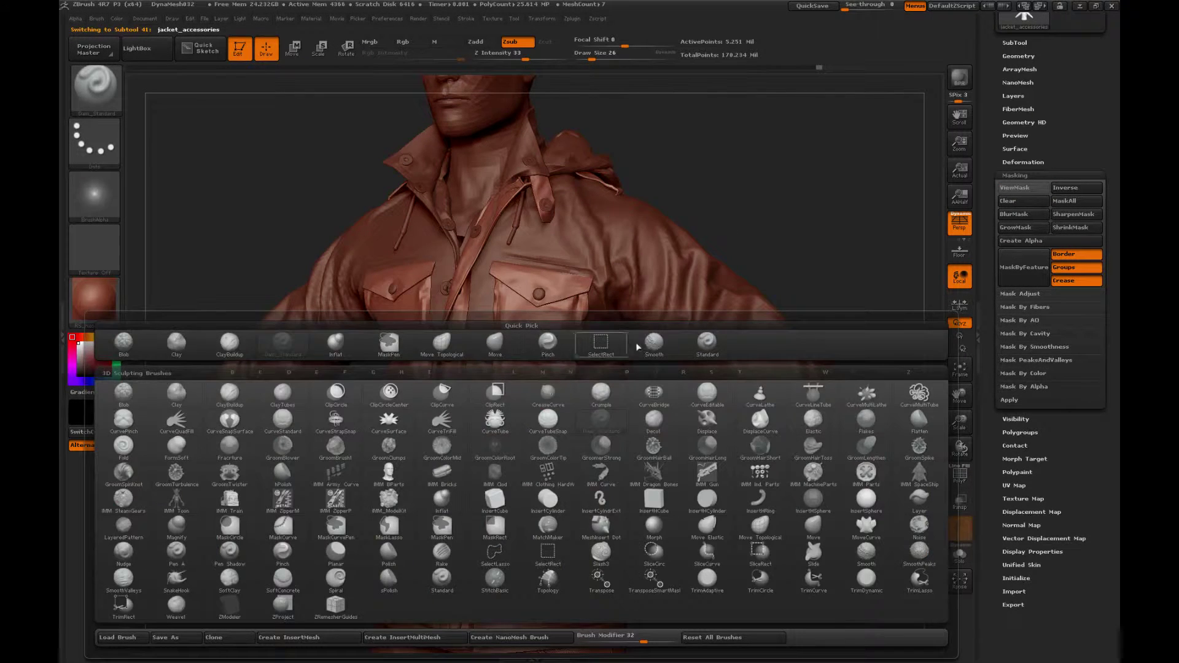
left_click(706, 345)
left_click_drag(784, 192, 734, 192)
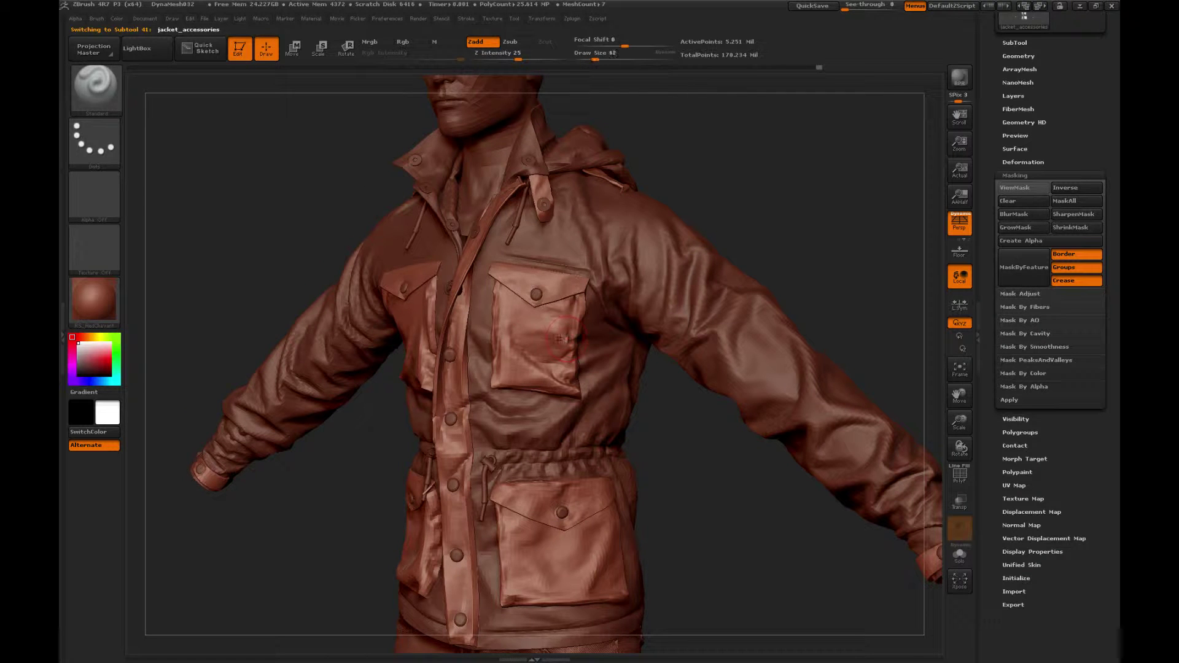
left_click_drag(671, 401, 671, 407)
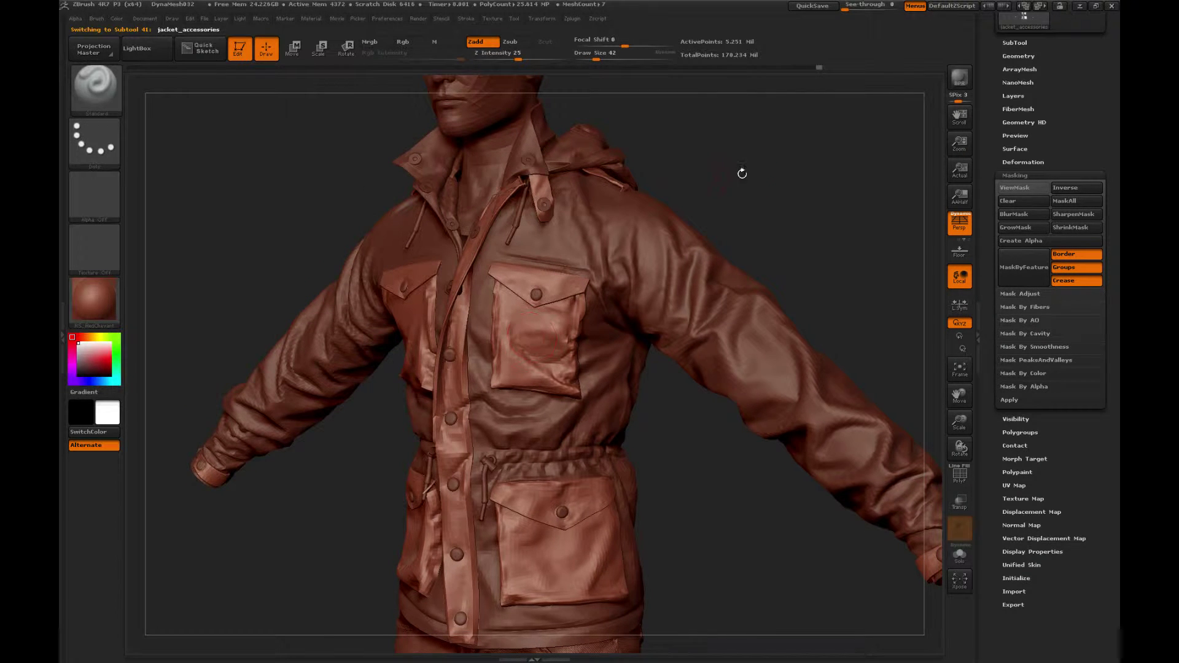
left_click_drag(742, 174, 477, 264)
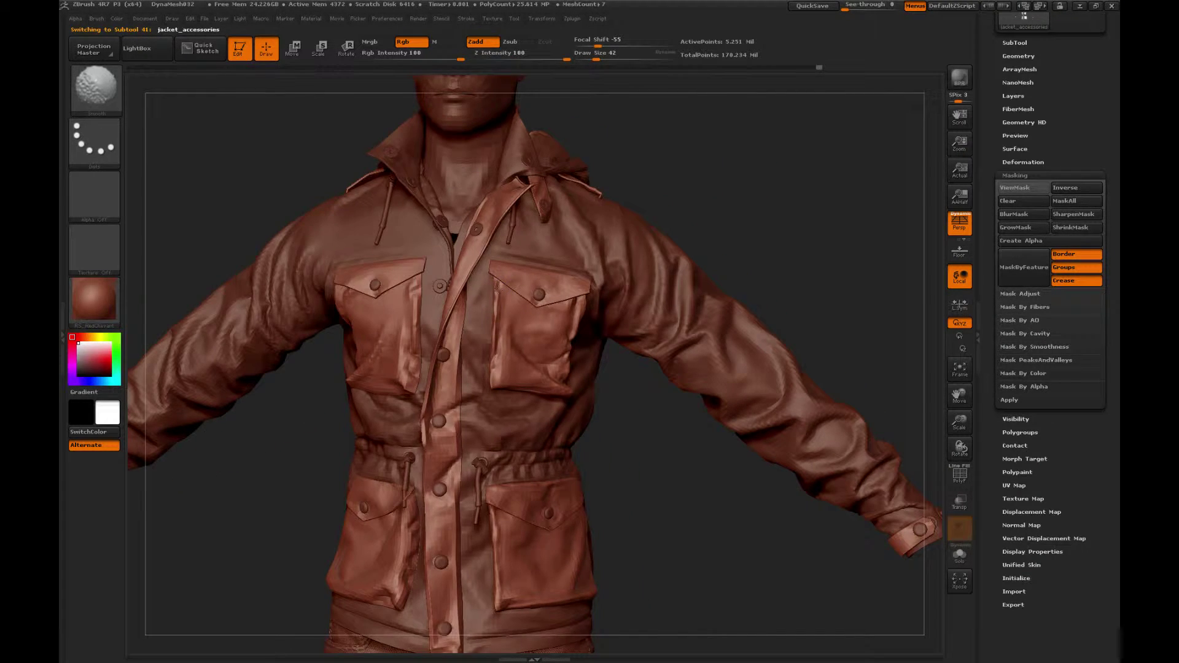
Step: Add volume to the chest pocket with the Clay brush at intensity 12 and draw size 42
key("b")
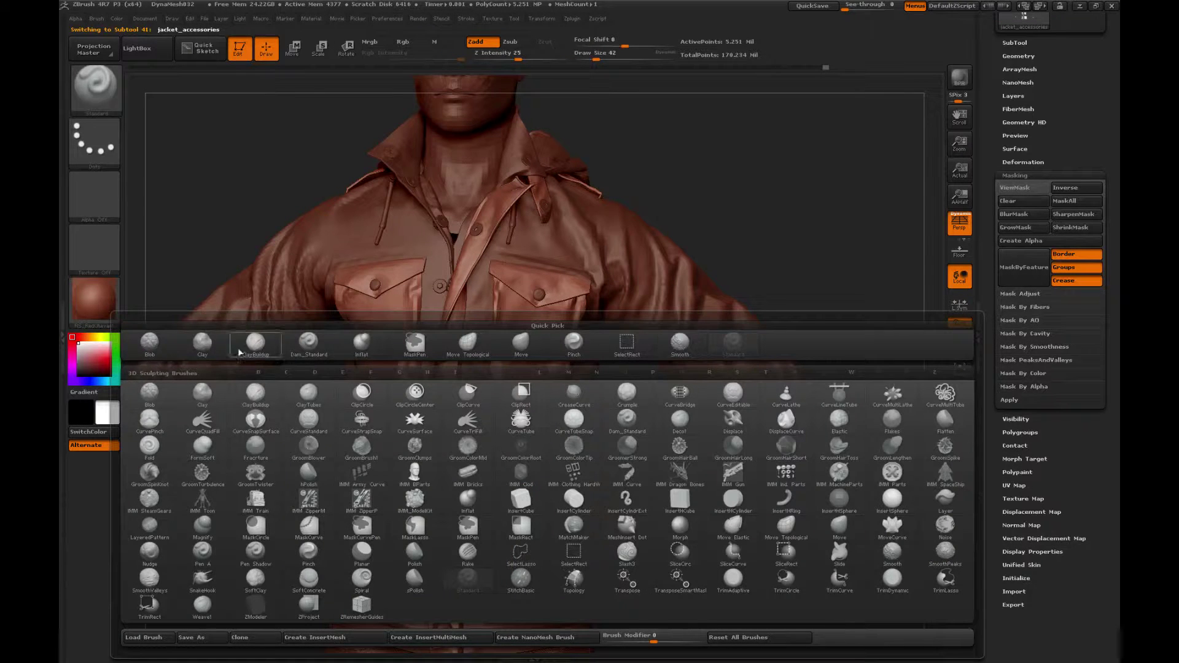
left_click(284, 339)
left_click_drag(764, 182, 752, 182)
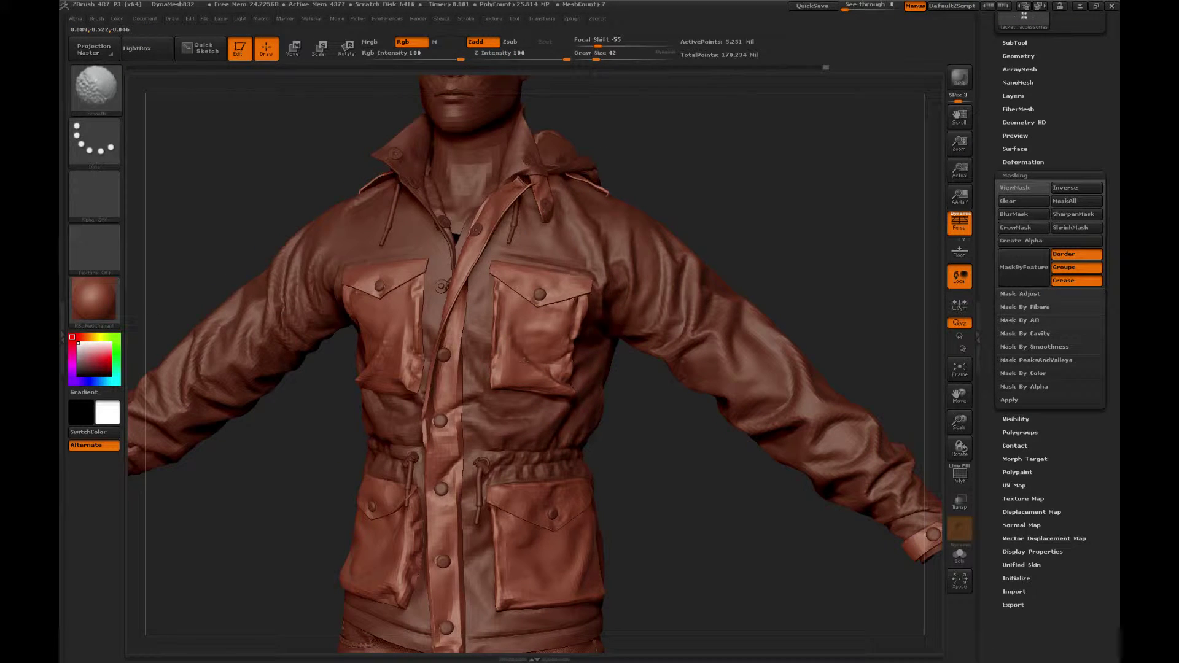
Step: Refine the left chest pocket's lower part with the Standard brush at draw size 42, smooth its inner lower corner, and undo the last change
key("b")
left_click(655, 345)
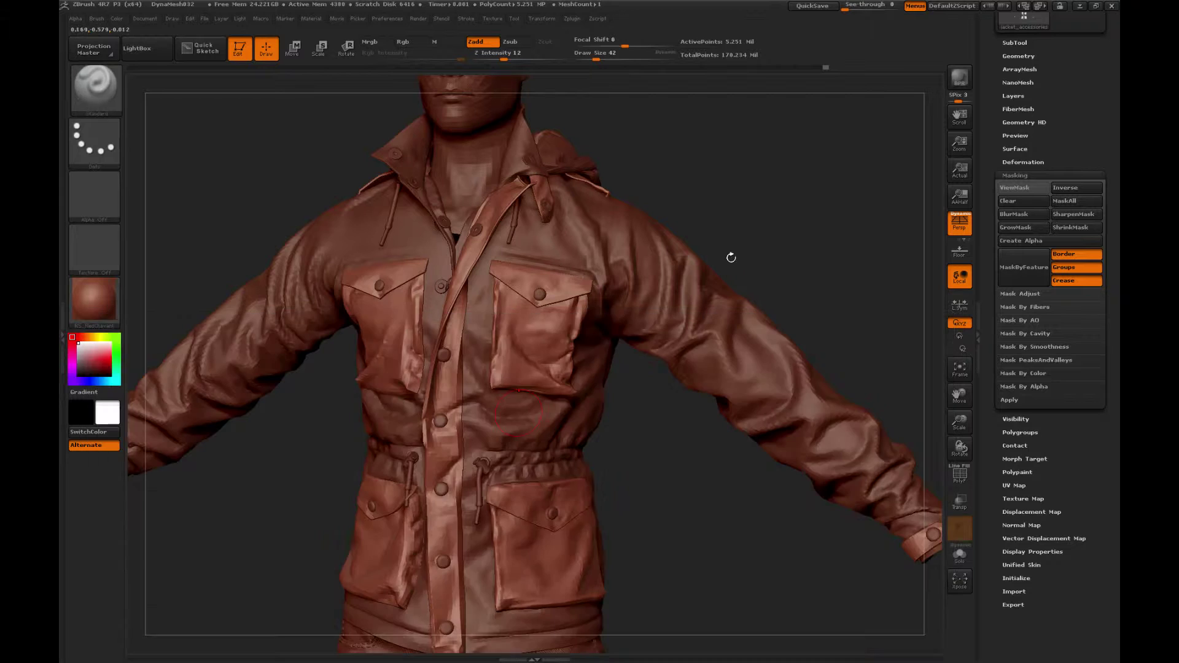
left_click_drag(731, 258, 700, 260)
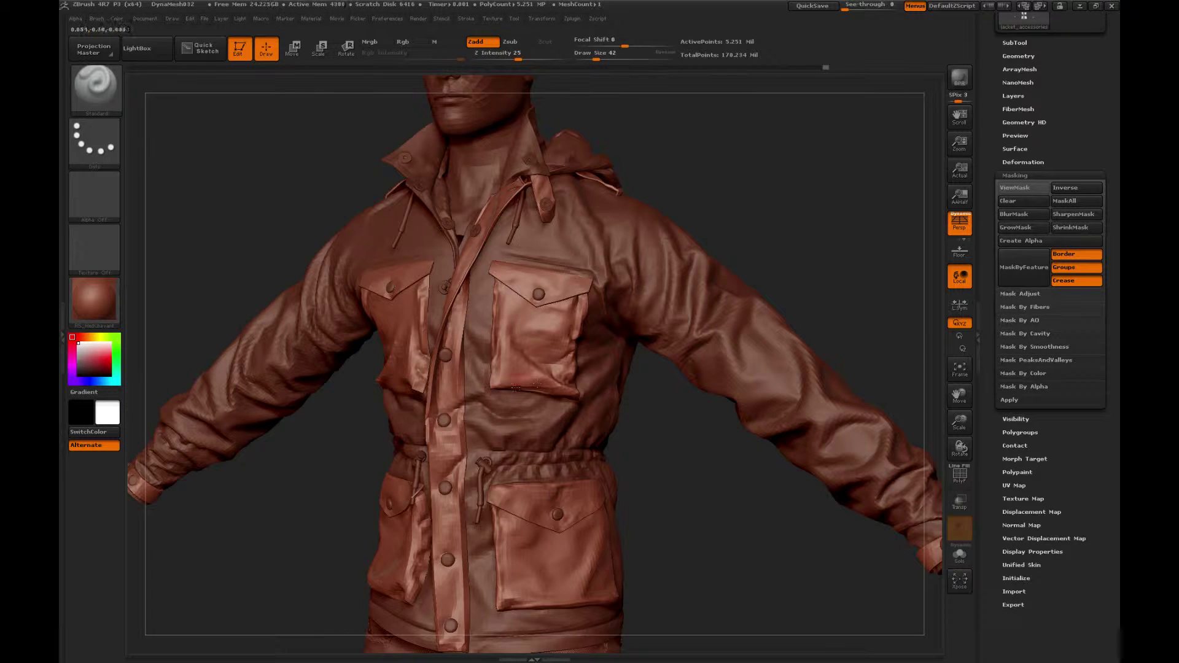
left_click_drag(502, 386, 515, 386, "shift")
key("shift")
left_click_drag(528, 372, 536, 369, "shift")
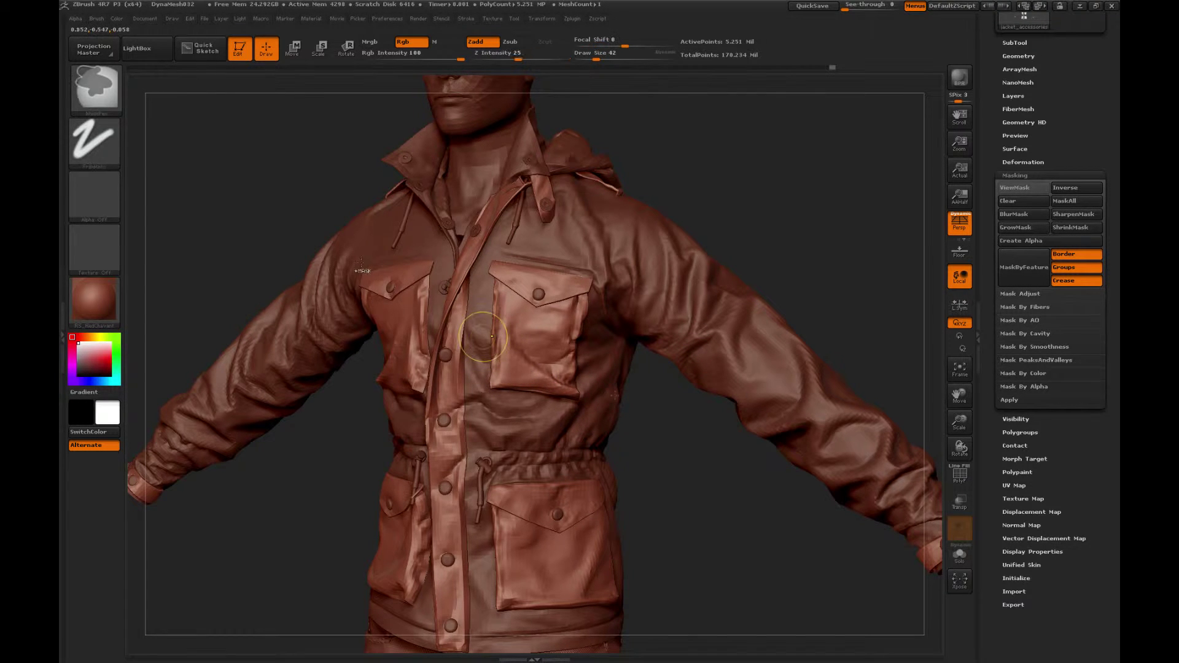
key("ctrl+z")
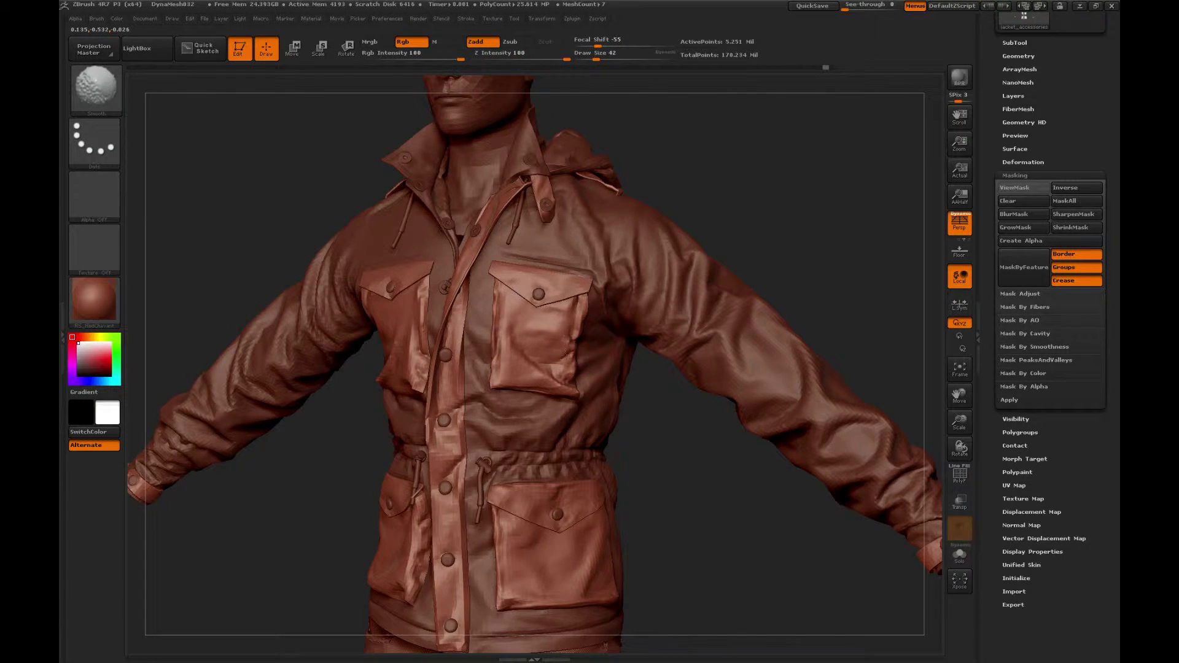
Step: Pinch the left chest pocket's edges and folds with the Pinch brush at draw size 42
key("b")
left_click(620, 347)
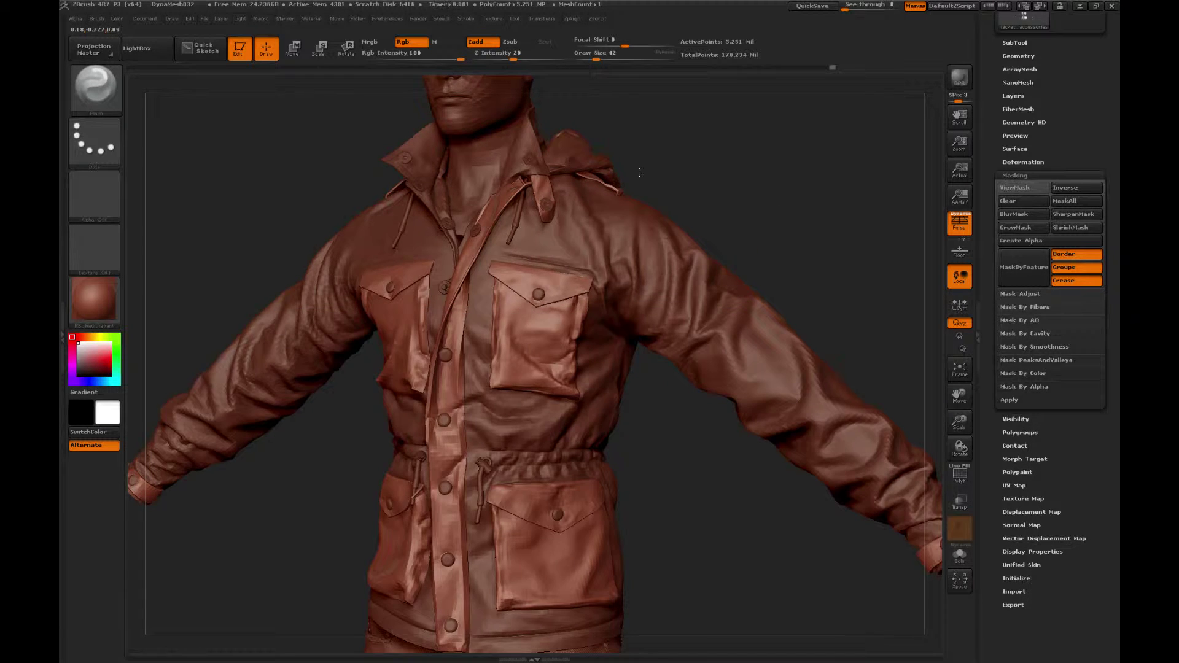
left_click_drag(640, 173, 574, 335)
Step: Flatten the left chest pocket's outer edge with the TrimDynamic brush at draw size 26 and smooth it
key("b")
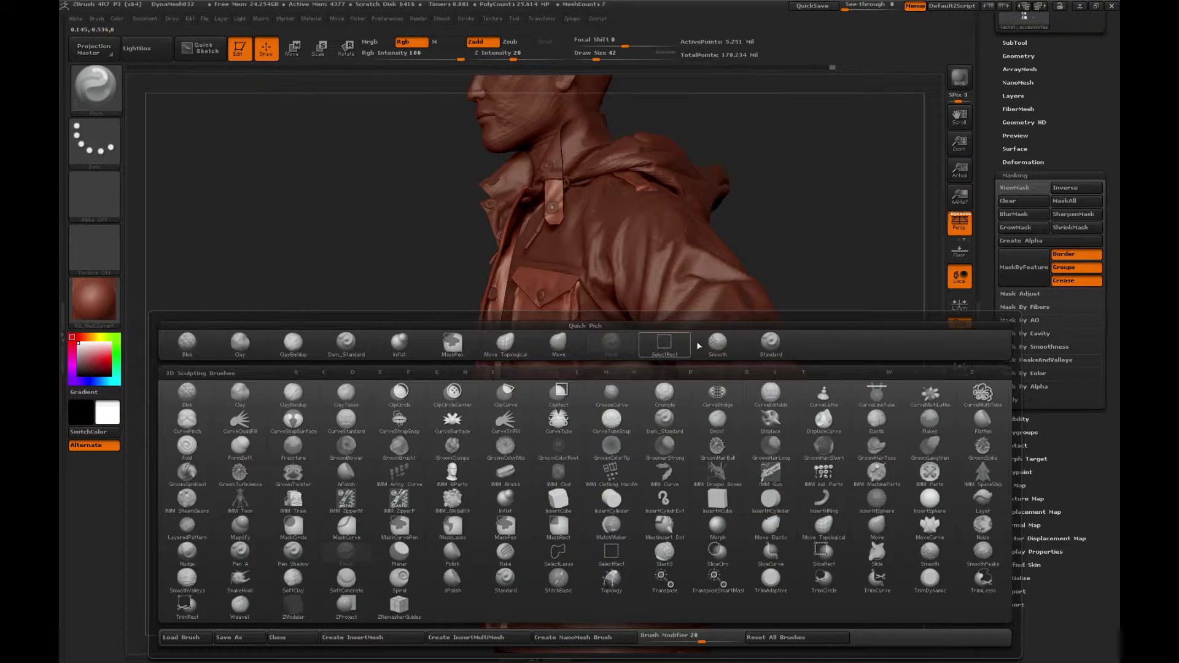
left_click(779, 346)
left_click_drag(430, 332, 553, 335)
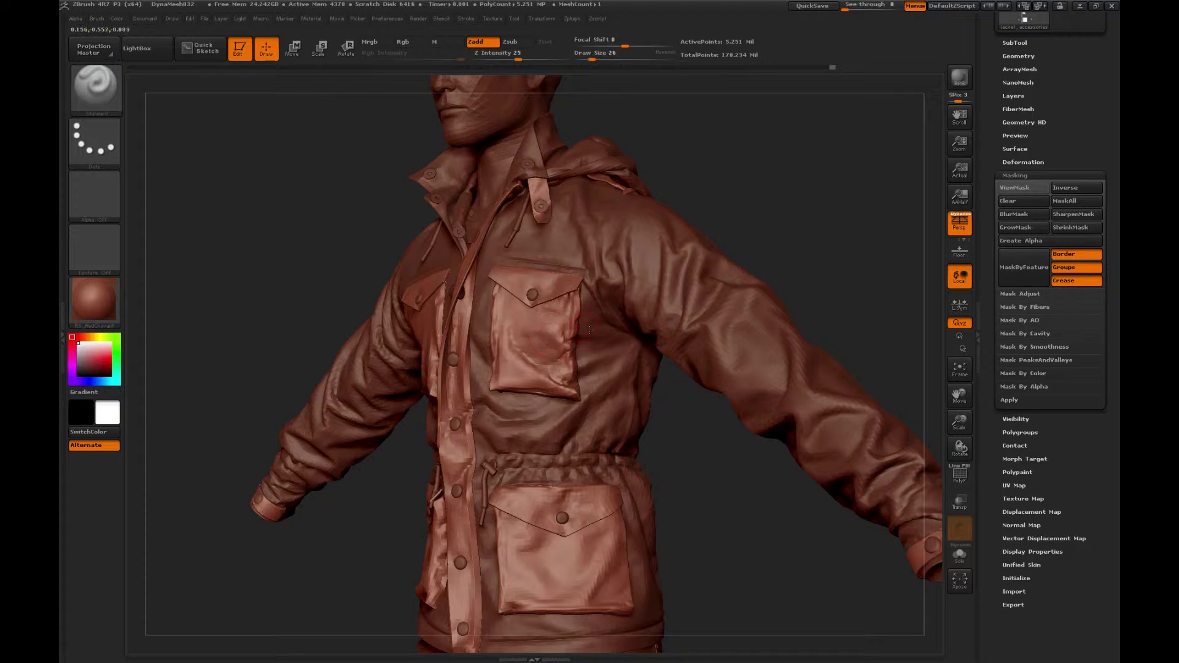
key("b")
left_click(1023, 481)
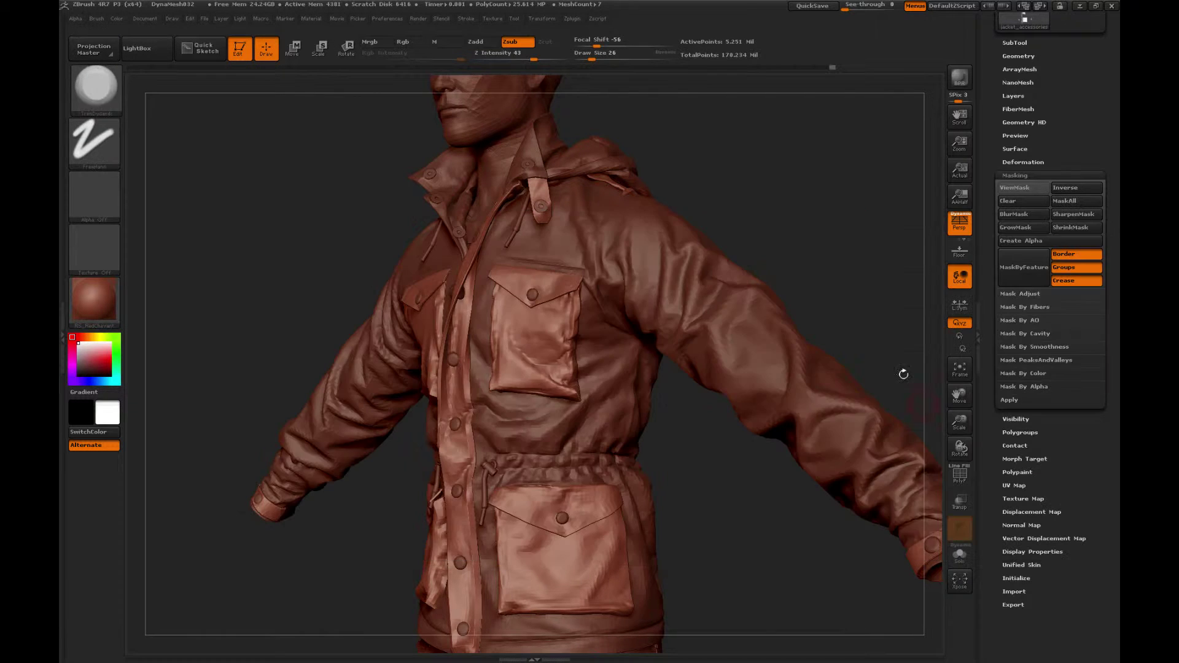
left_click_drag(852, 159, 841, 226, "alt")
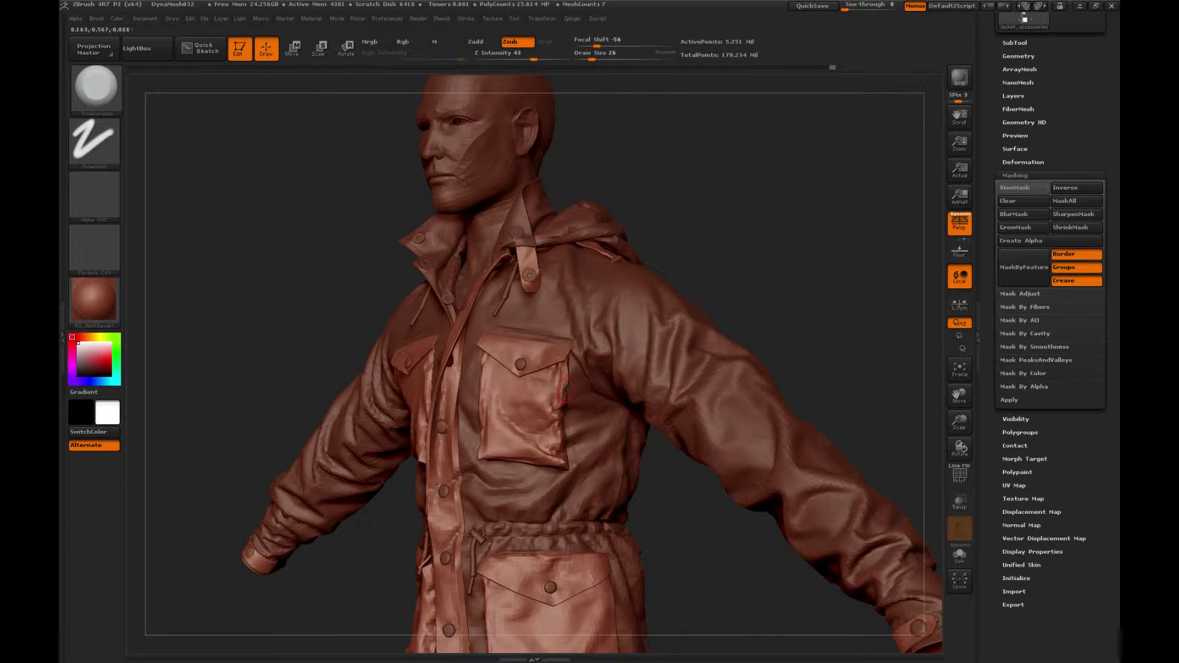
left_click_drag(566, 388, 568, 380)
key("shift")
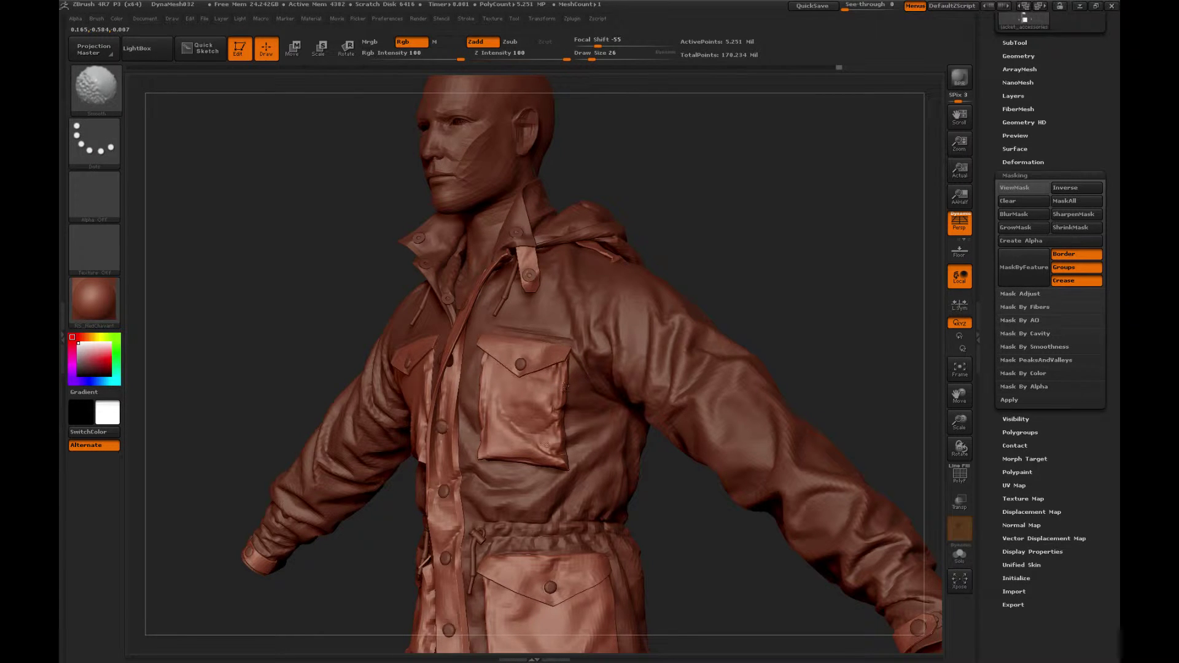
Step: Build up the left chest pocket's outer edge with the Clay brush at intensity 12 and draw size 26, smoothing the result
key("b")
left_click(152, 346)
right_click_drag(614, 399, 577, 400)
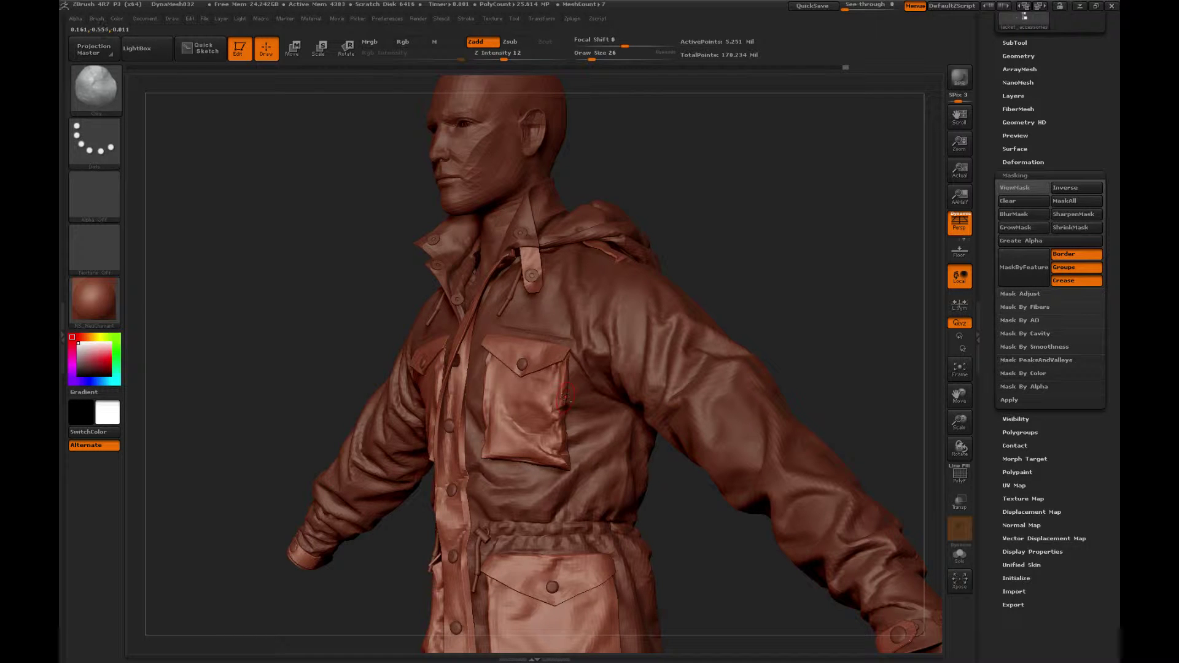
left_click_drag(565, 397, 566, 390)
key("shift")
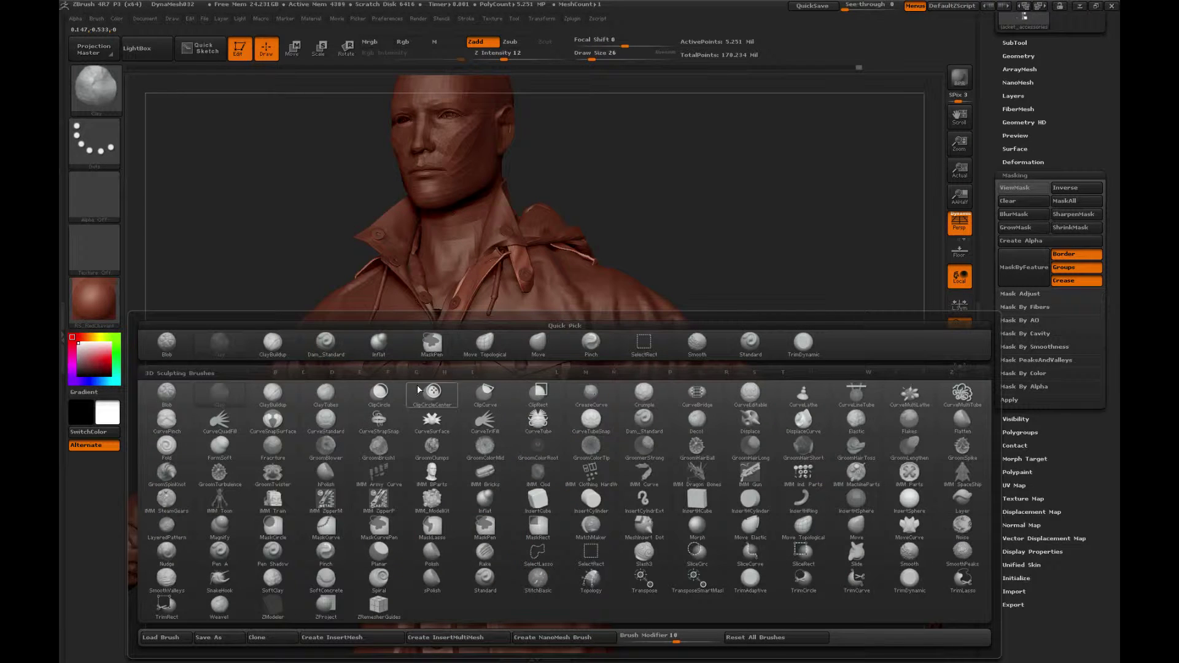
Step: Sharpen the left chest pocket's inner lower area with the Pinch brush at intensity 20 and draw size 26
left_click(325, 341)
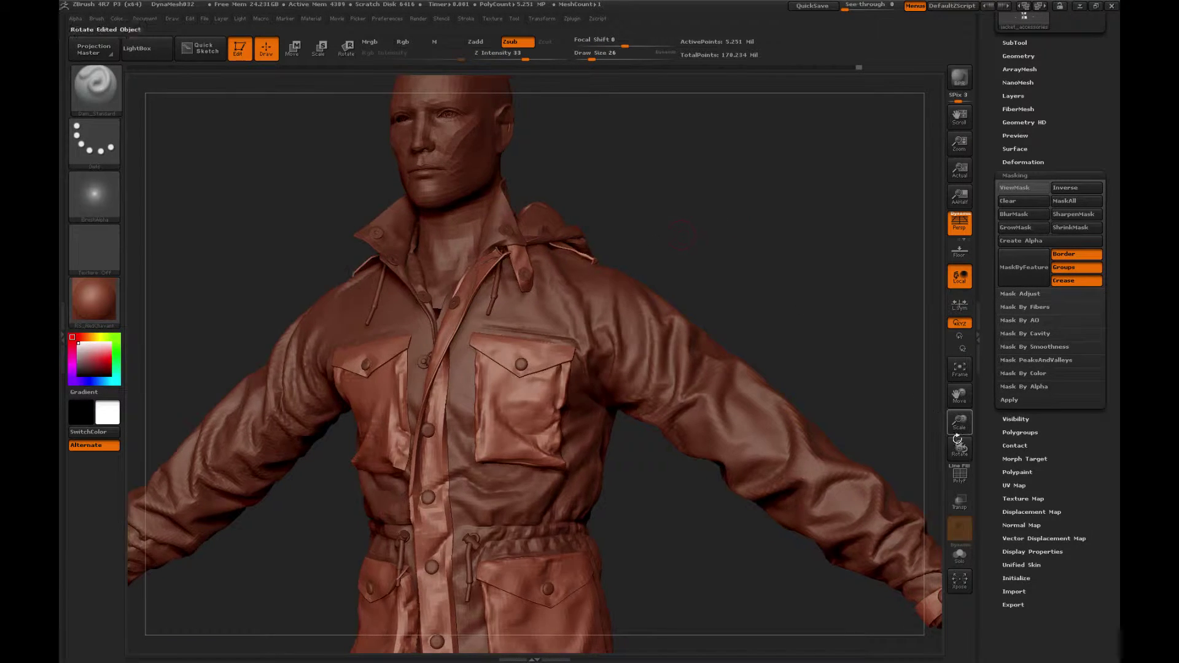
left_click_drag(959, 423, 978, 383)
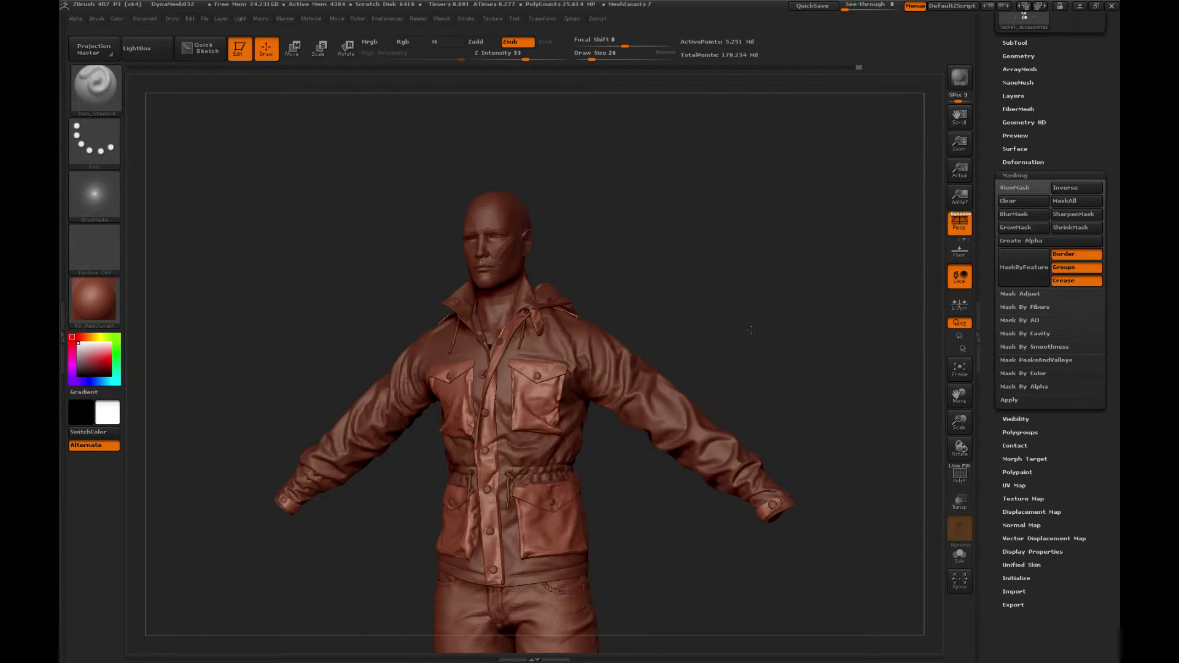
mouse_move(820, 344)
left_mouse_down("alt")
mouse_move(820, 387)
mouse_move(791, 402)
left_mouse_up("alt")
key("b")
left_click(655, 347)
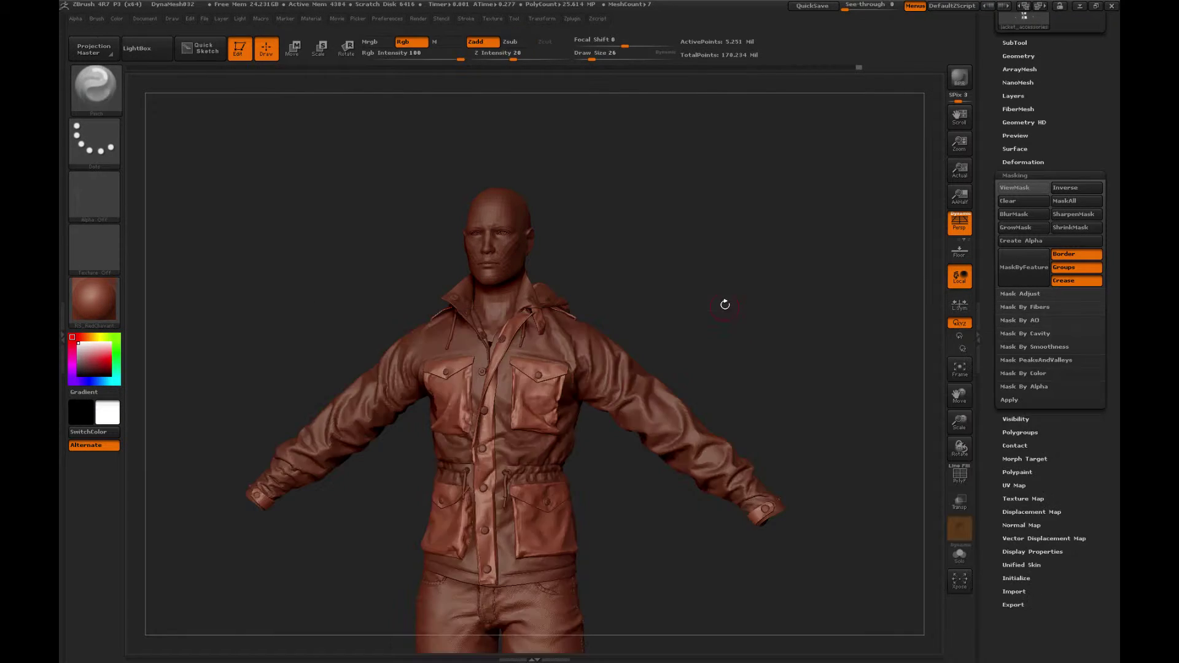
left_click_drag(725, 305, 791, 324, "alt")
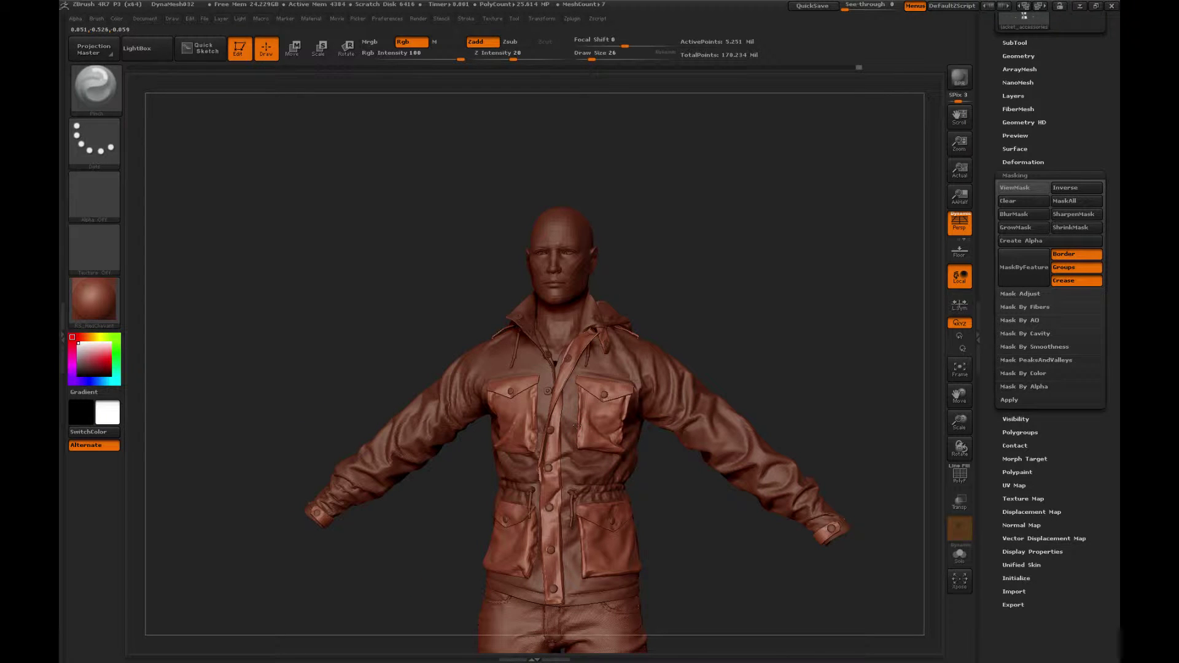
left_click_drag(575, 428, 585, 448)
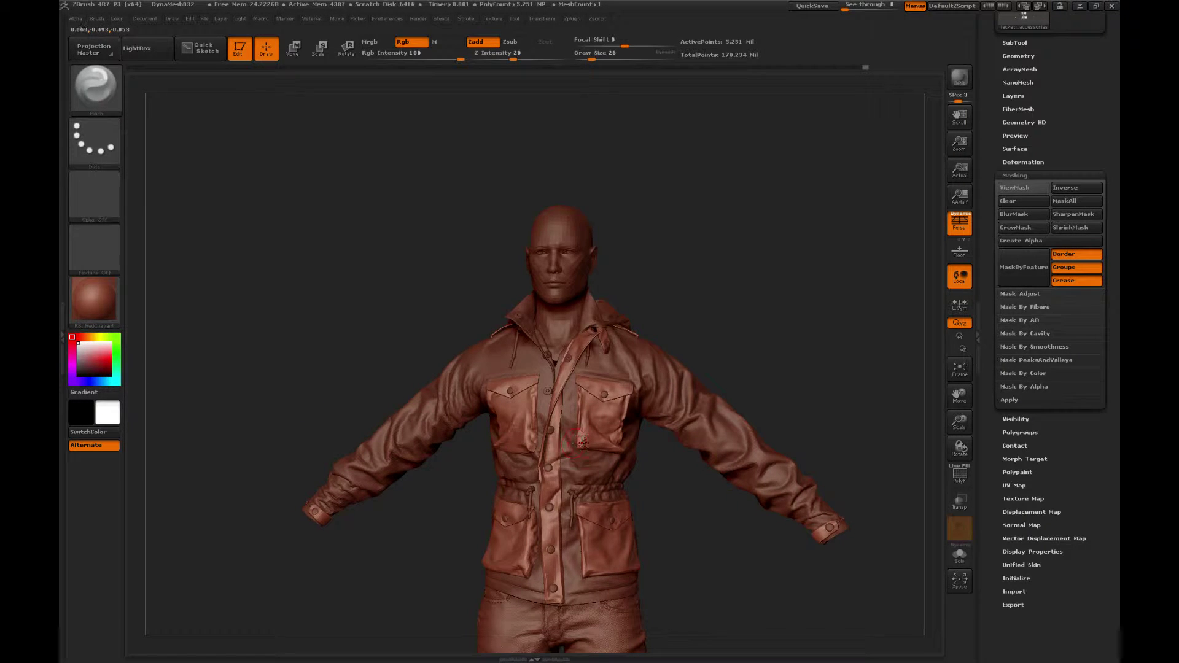
Step: Refine the left chest pocket's inner lower corner with the Standard brush at draw size 22
key("bracketleft")
key("b")
key("s")
key("t")
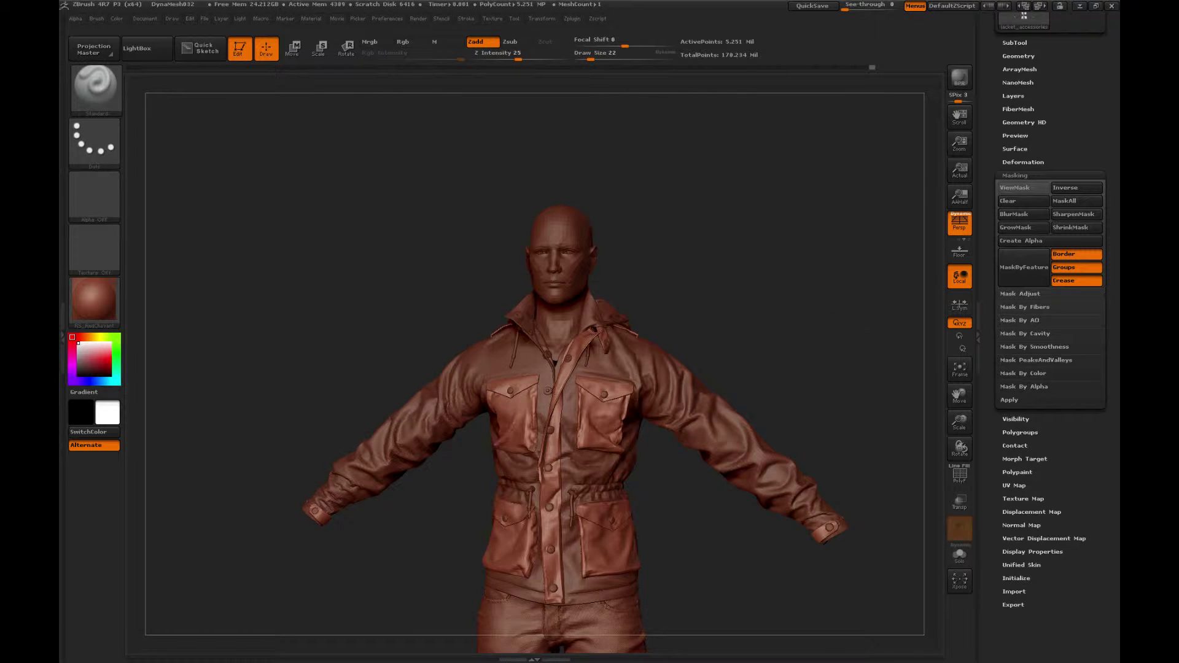
left_click_drag(761, 329, 657, 437)
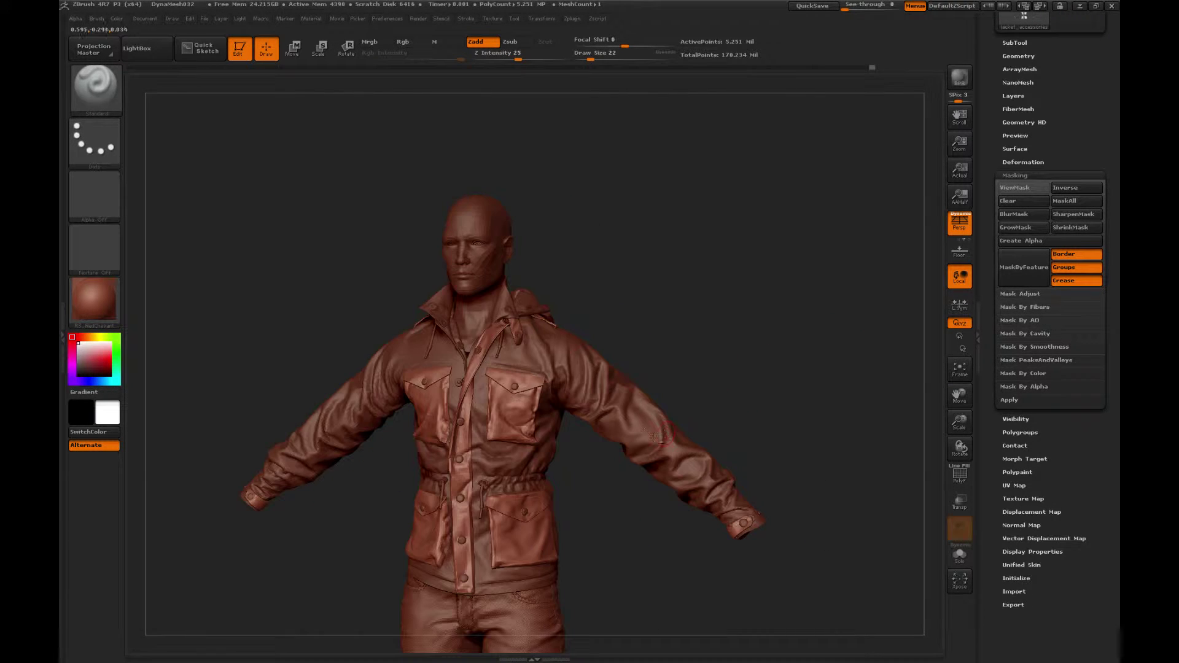
left_click(636, 444, "alt")
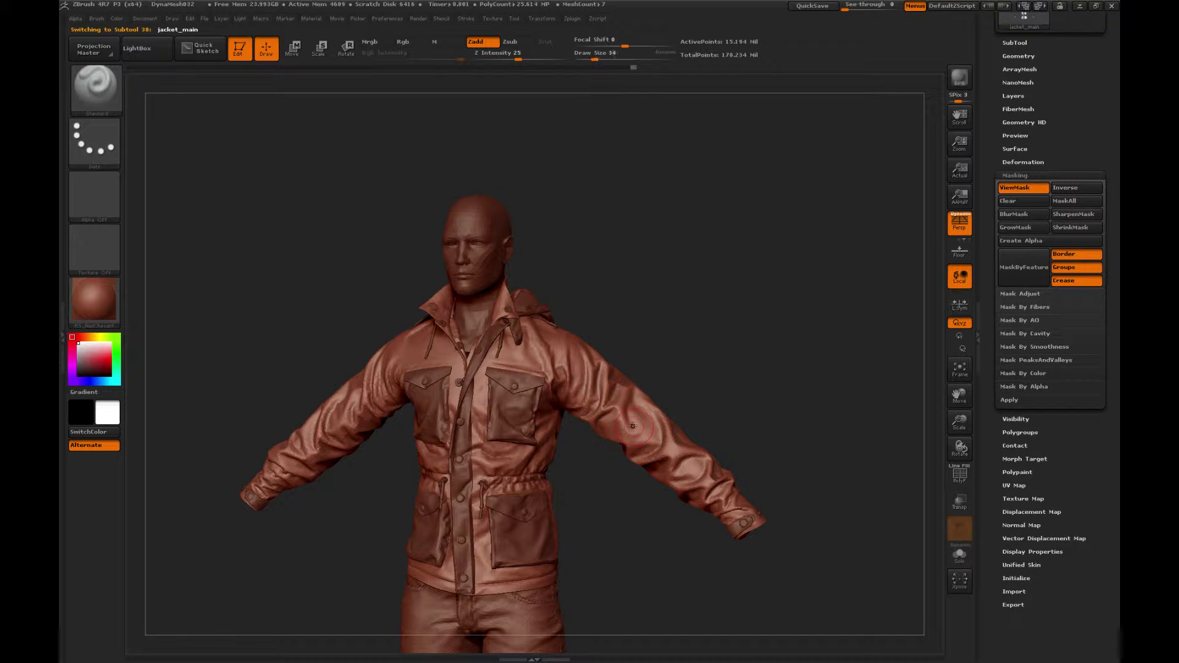
left_click_drag(709, 373, 752, 375)
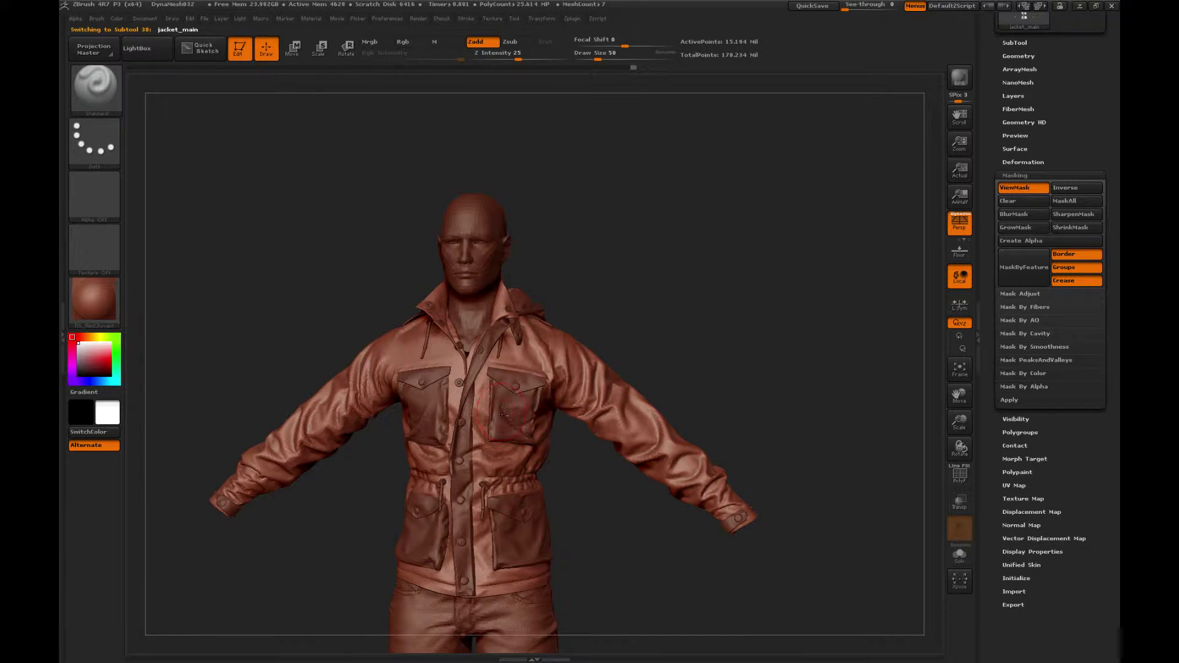
left_click(503, 413, "alt")
Step: Add volume to the left chest pocket with the Clay brush at intensity 12 and draw size 18
key("b")
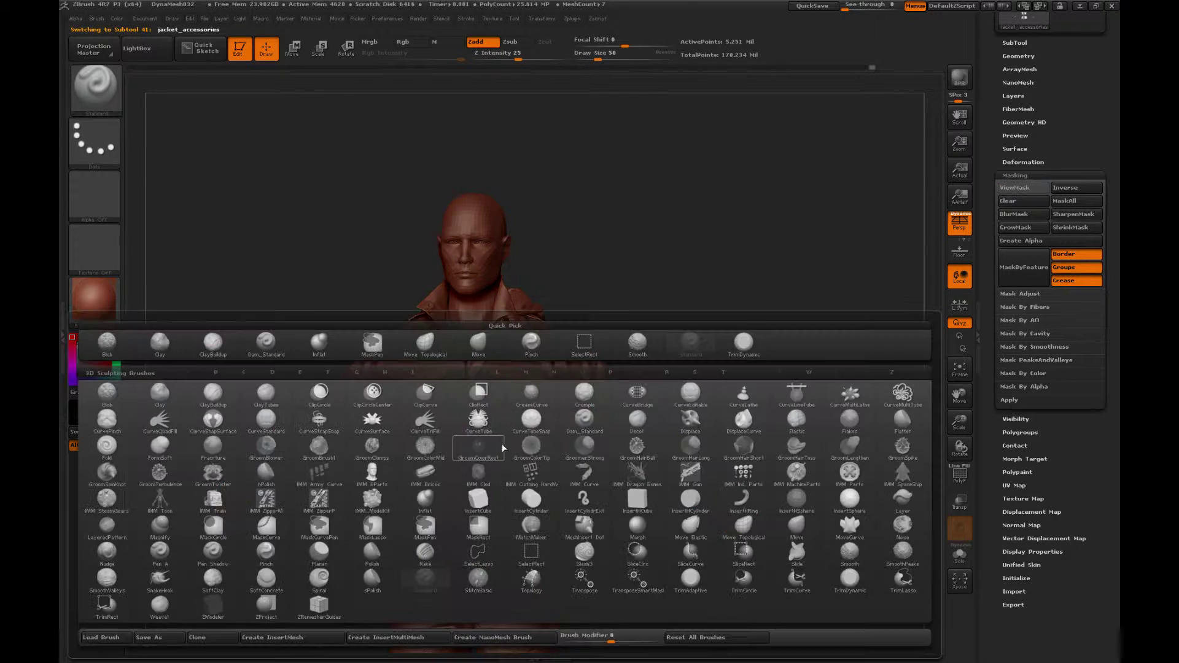
left_click(162, 347)
left_click_drag(640, 397, 697, 448, "alt")
left_click_drag(843, 453, 746, 275, "alt")
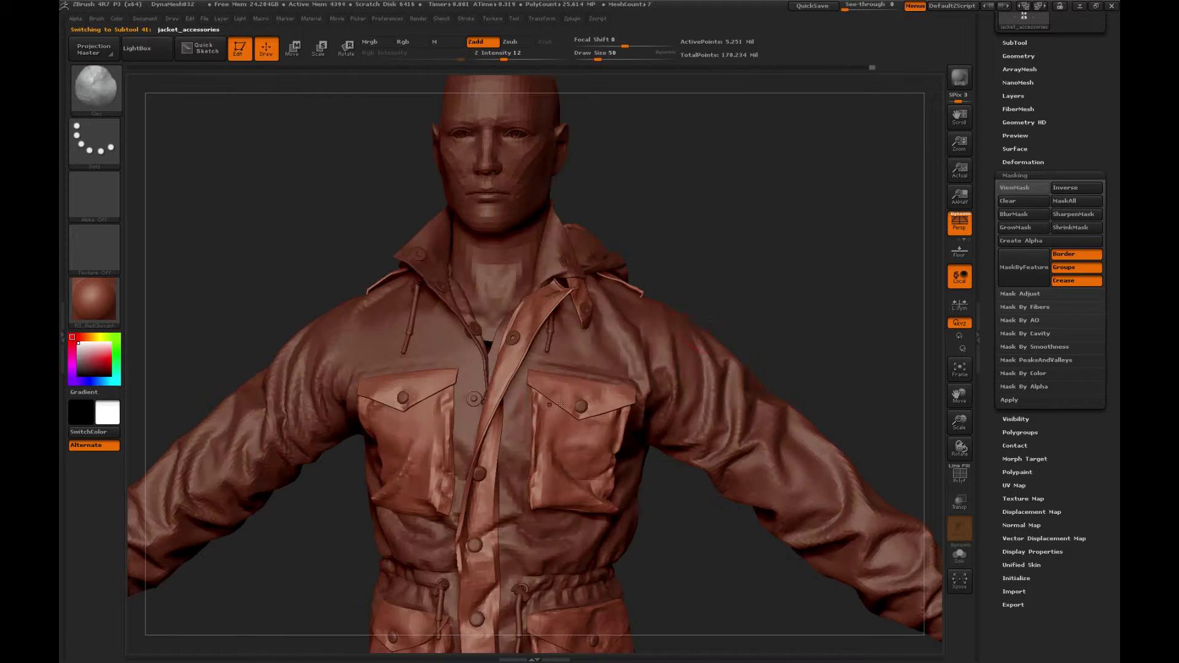
left_click_drag(447, 231, 432, 231)
key("bracketleft")
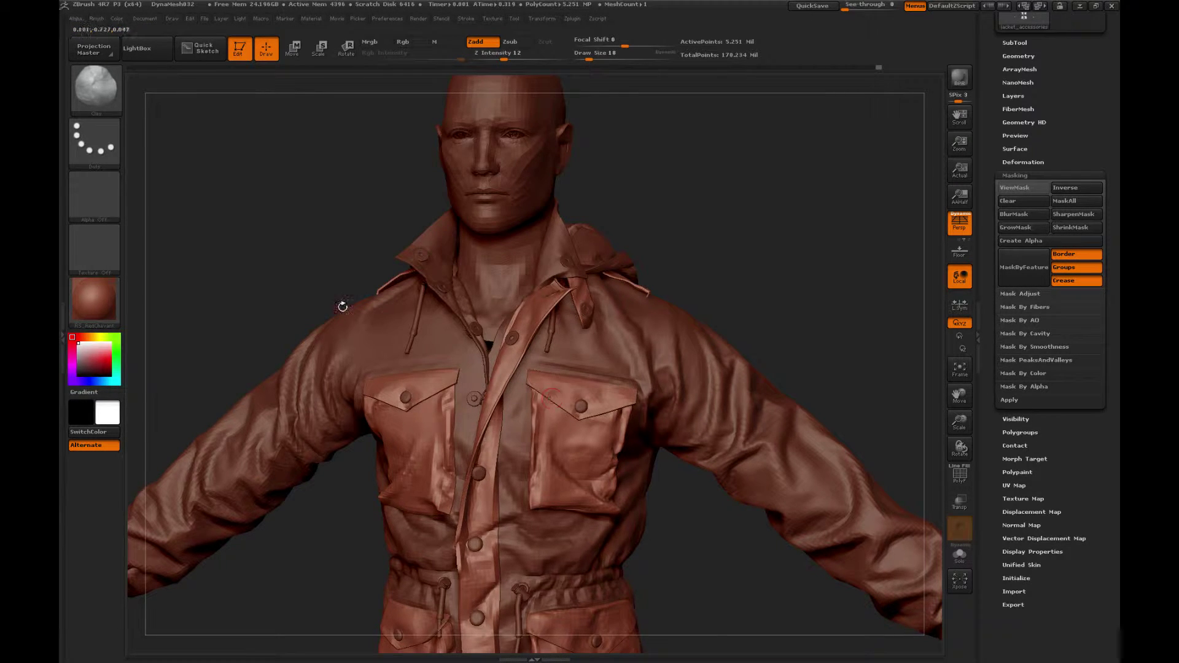
Step: Sculpt finer folds on the left chest pocket with the Standard brush at intensity 25 and draw size 18
key("b")
key("s")
key("t")
left_click_drag(706, 311, 705, 327)
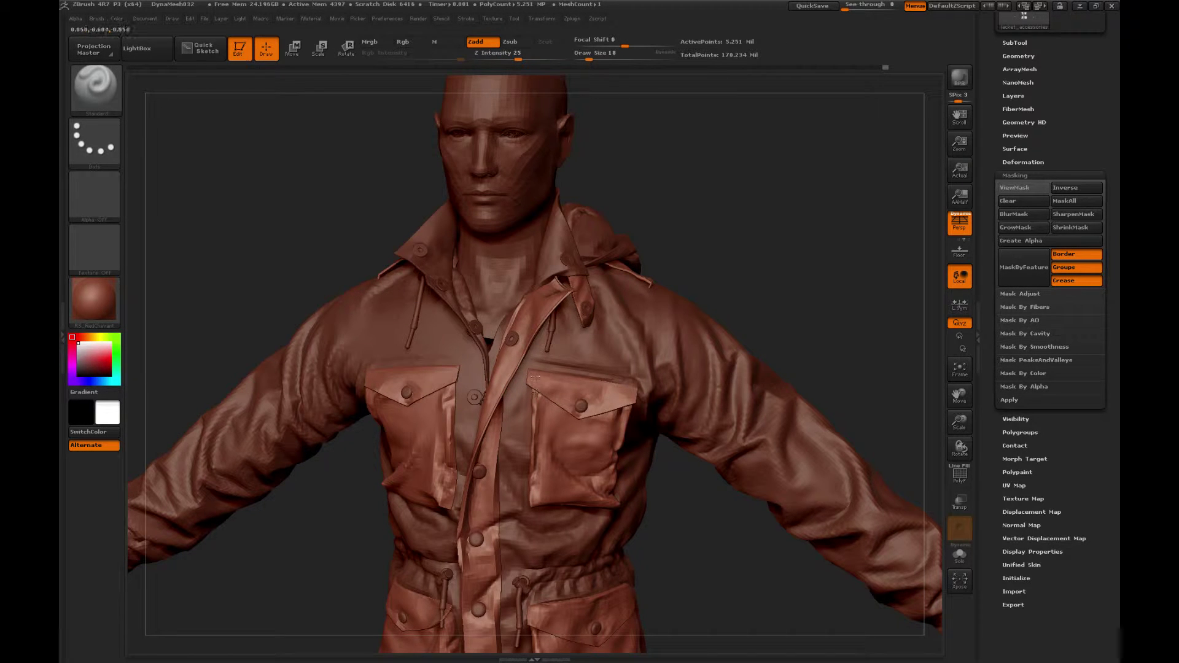
left_click_drag(741, 275, 713, 251)
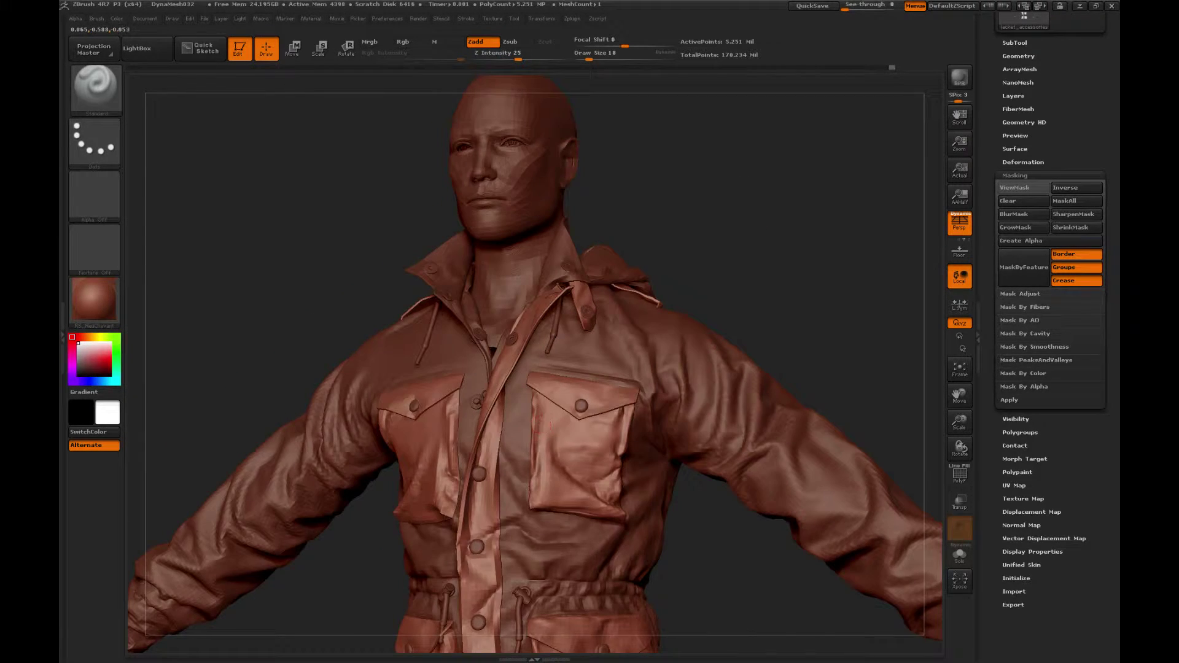
Step: Try building up the left chest pocket's outer edge with the Clay brush at draw size 18, and undo the stroke
key("b")
key("c")
key("l")
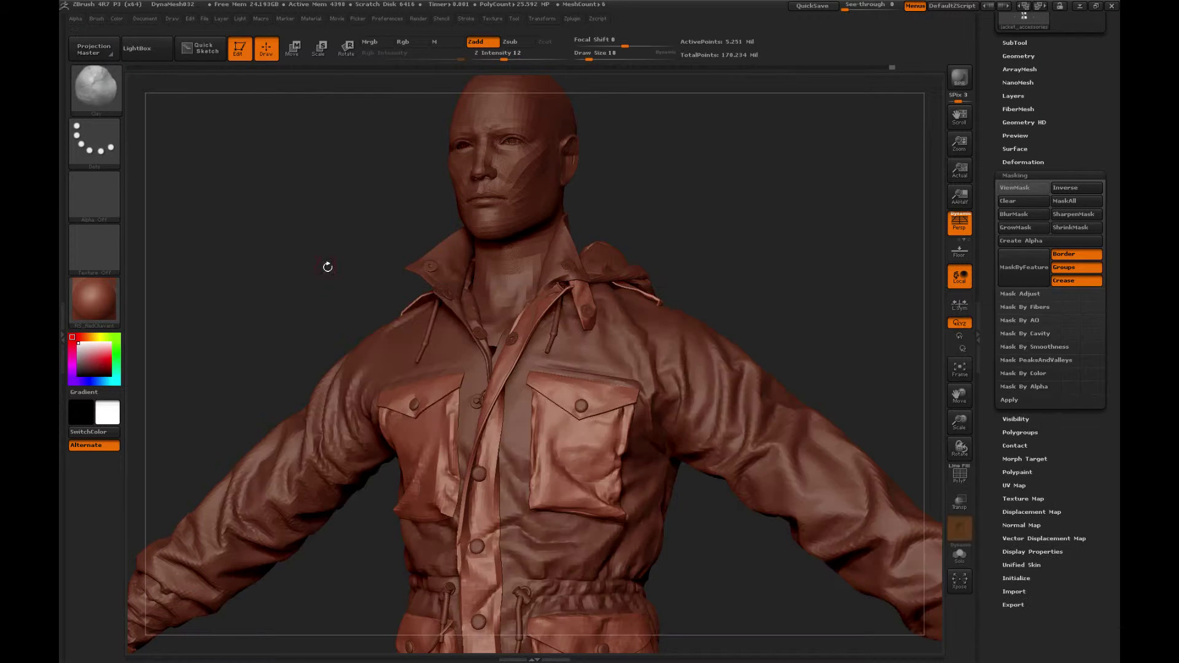
right_click_drag(631, 415, 622, 447)
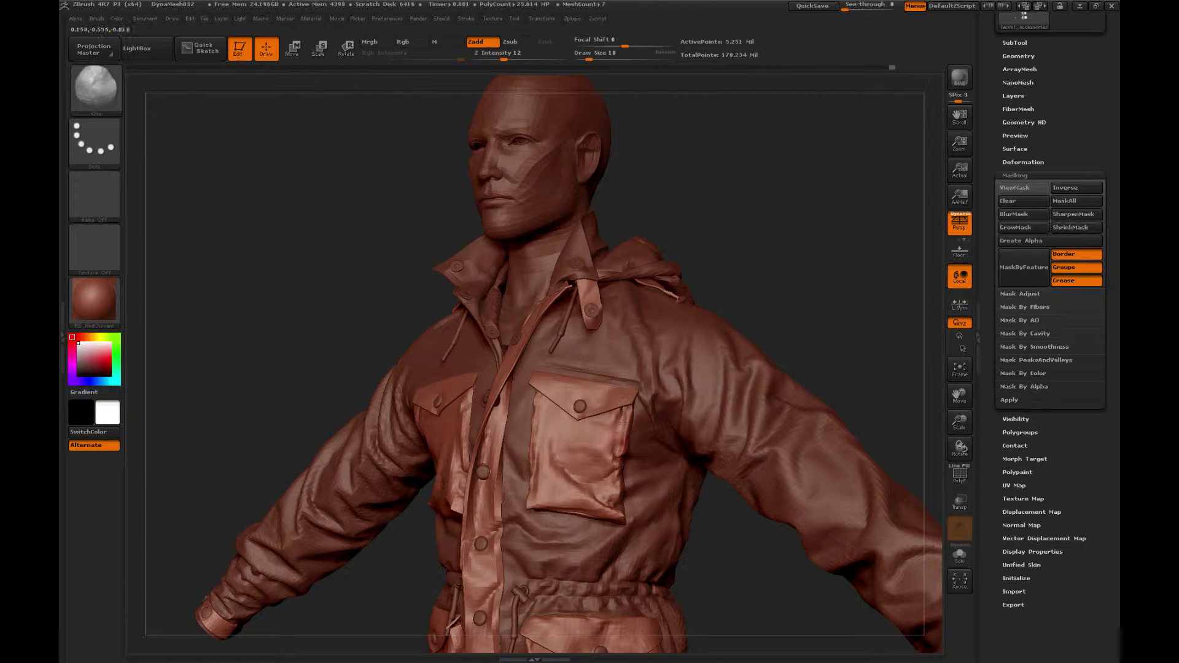
left_click_drag(789, 272, 623, 443)
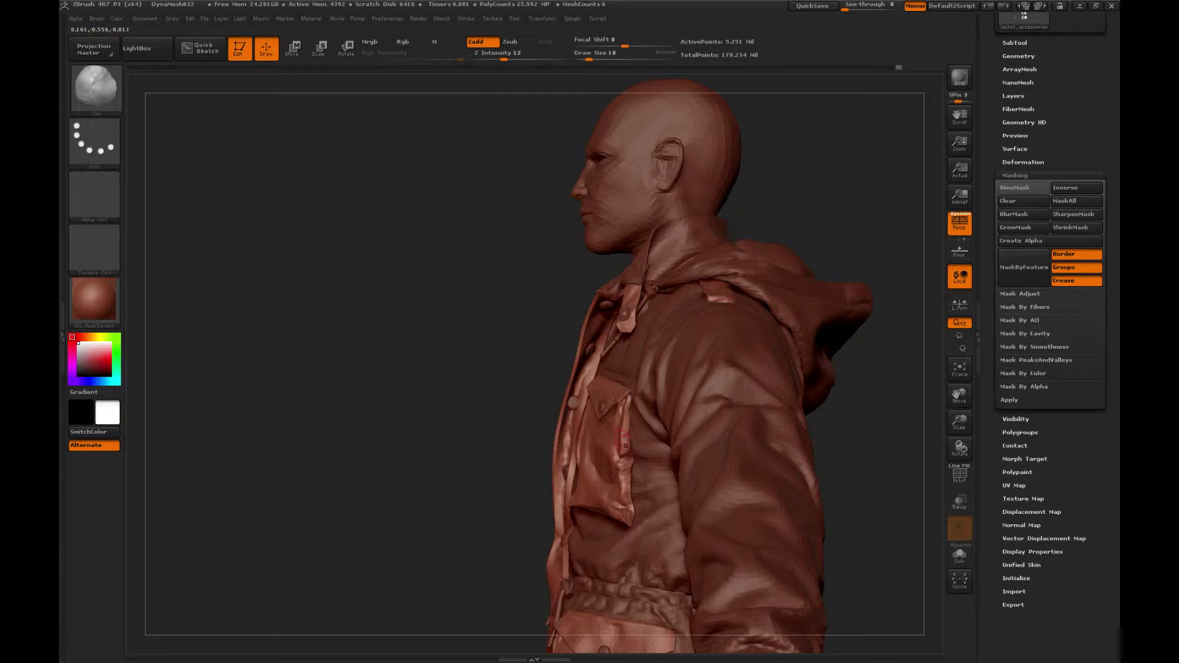
key("ctrl+z")
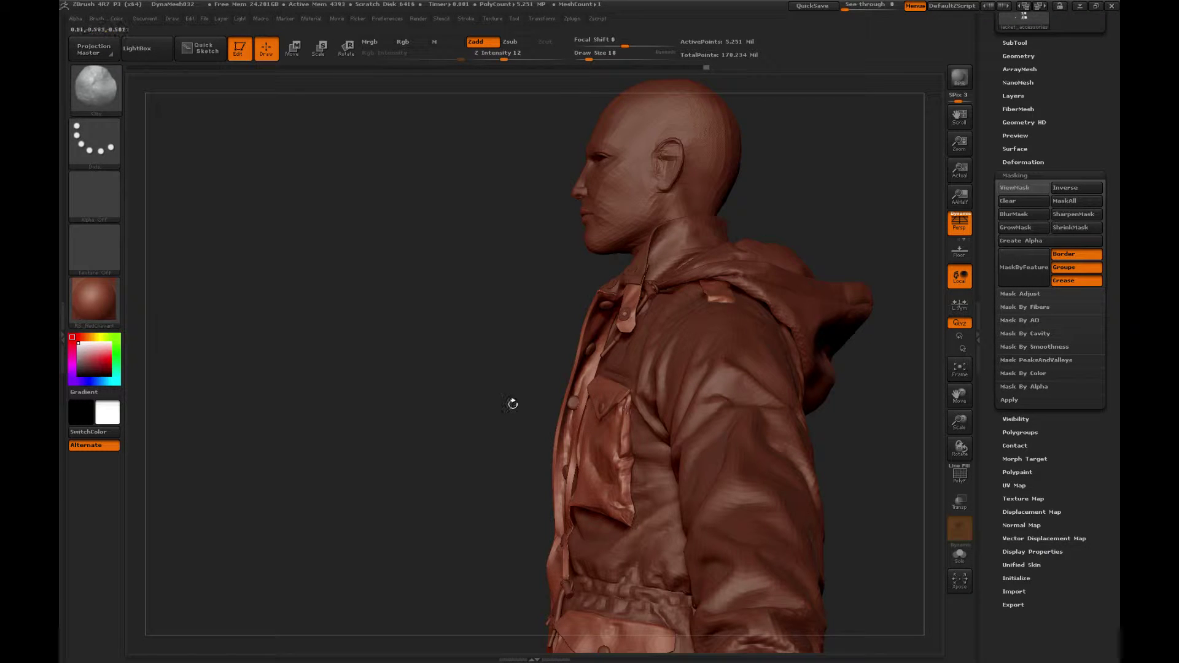
mouse_move(513, 402)
left_mouse_down()
mouse_move(628, 453)
mouse_move(608, 452)
left_mouse_up()
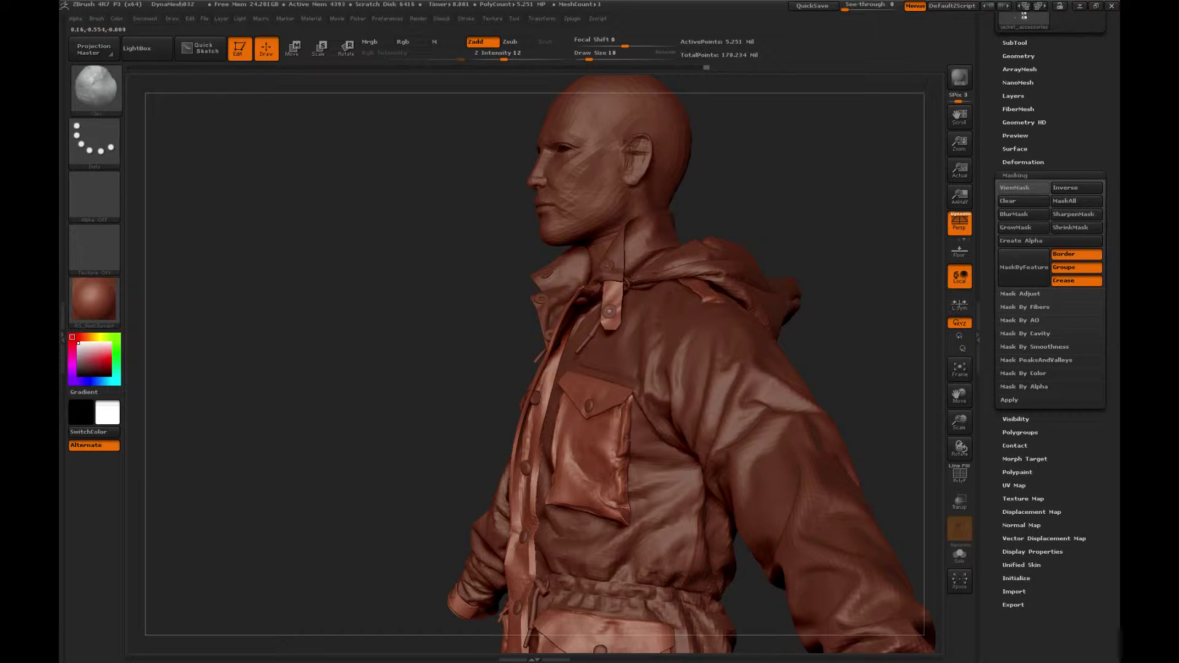
key("ctrl+shift+z")
key("ctrl+z")
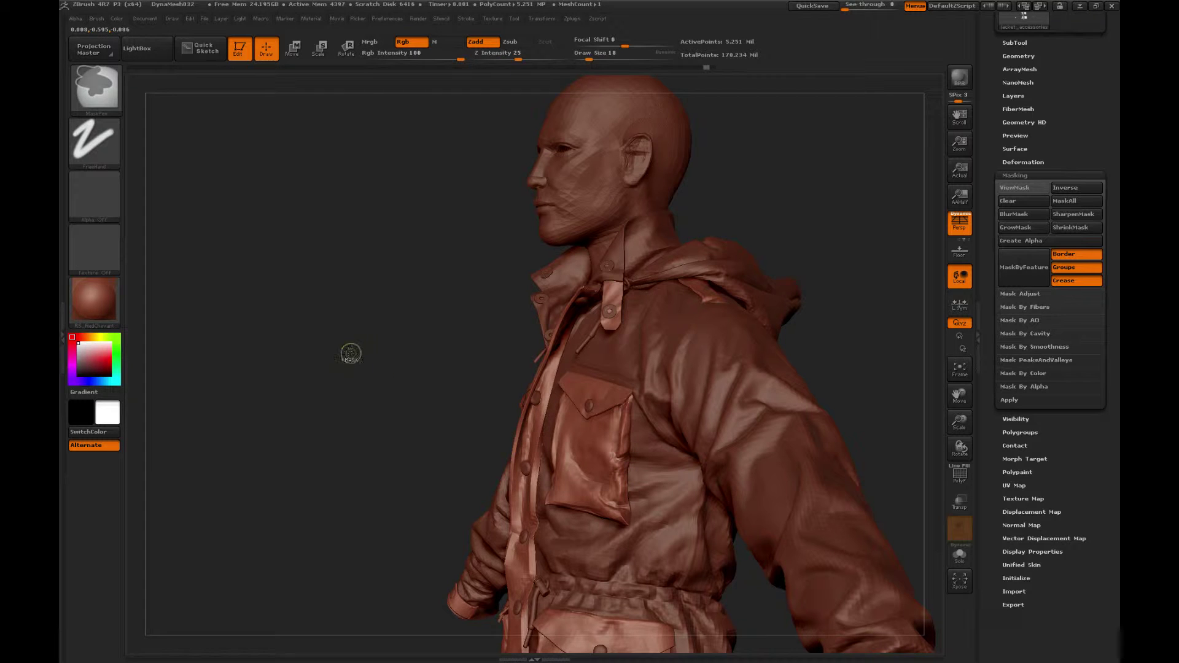
Step: Rework the left chest pocket's outer edge with the Standard and Clay brushes at draw size 18, smoothing below the flap
left_click_drag(349, 350, 437, 434, "ctrl")
key("b")
left_click(785, 348)
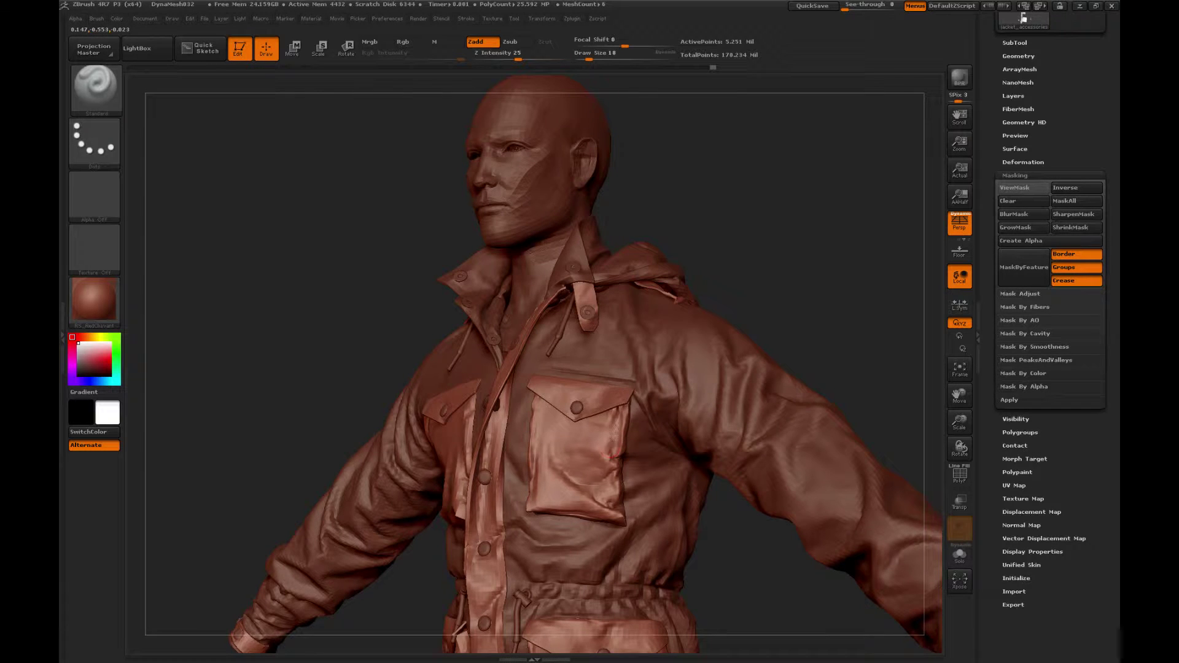
key("b")
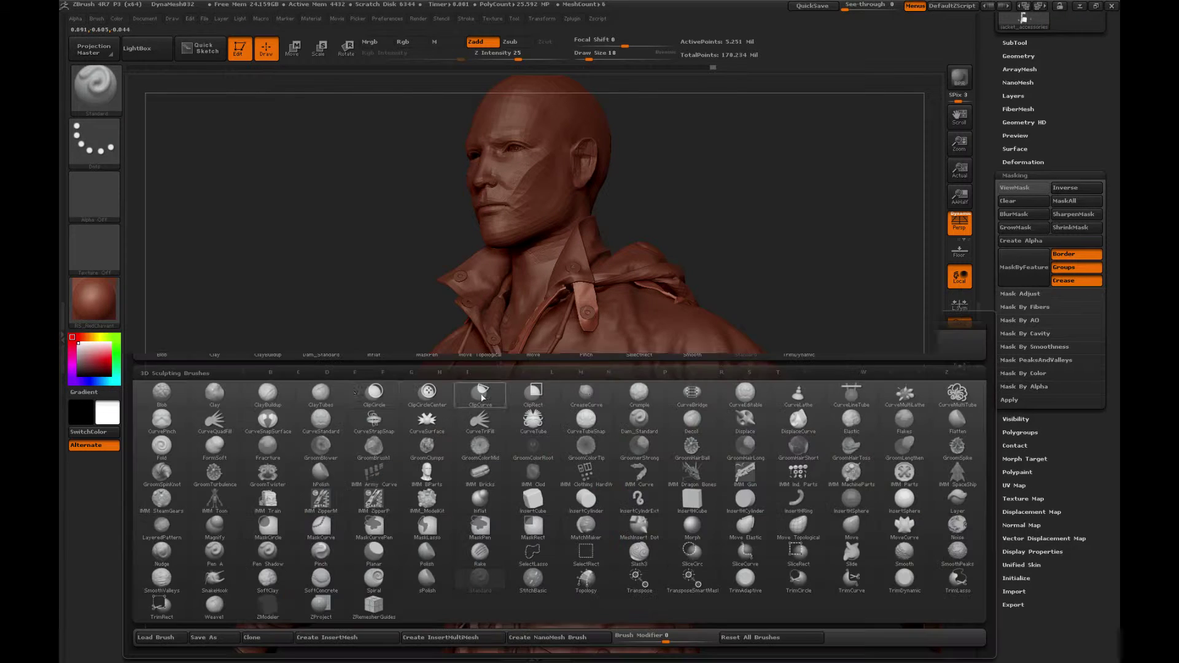
key("c")
key("l")
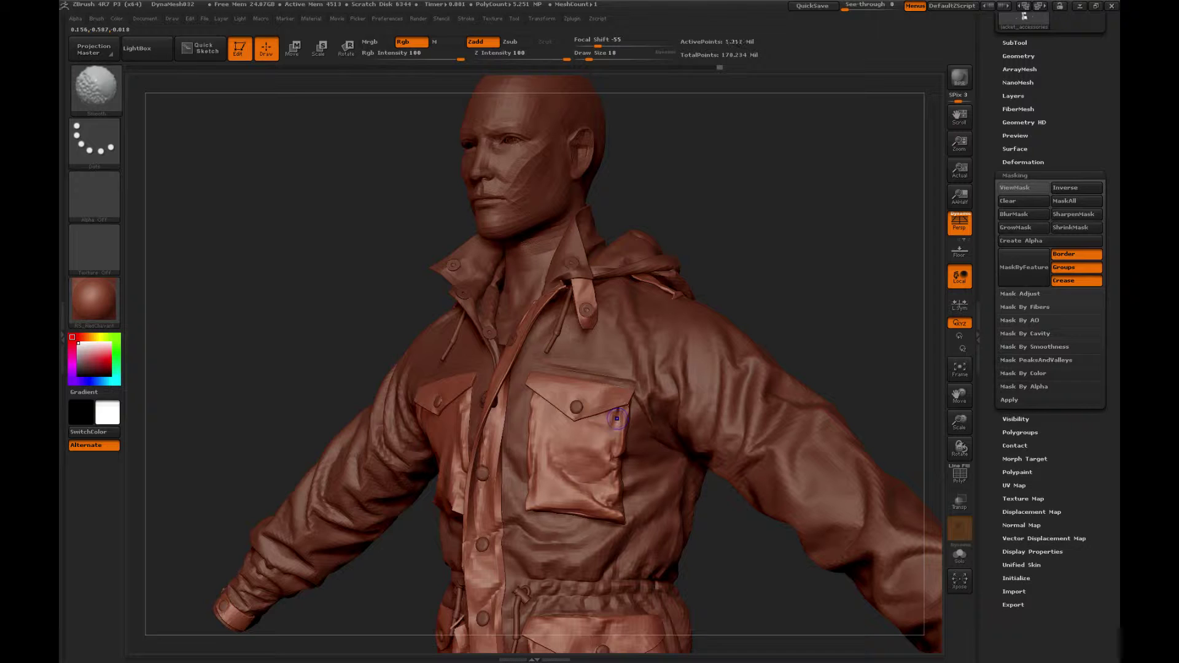
Step: Reshape the left chest pocket's outer and lower edges at a lower subdivision level with the Move brush at draw size 26
key("b")
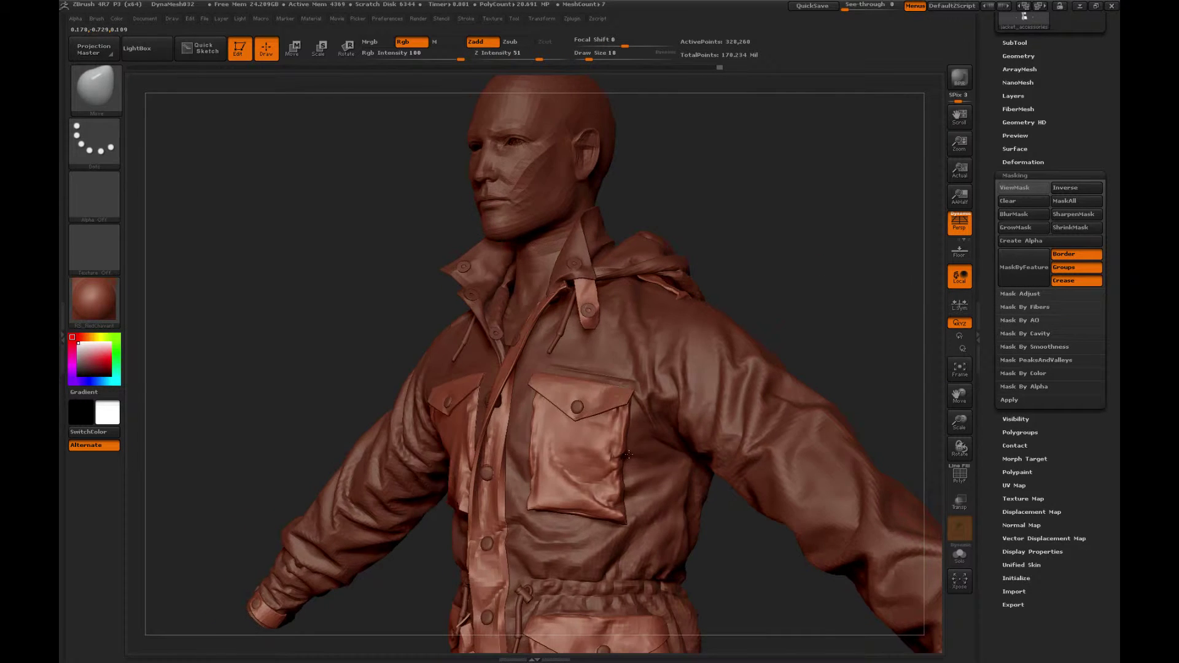
left_click_drag(808, 277, 634, 449, "alt")
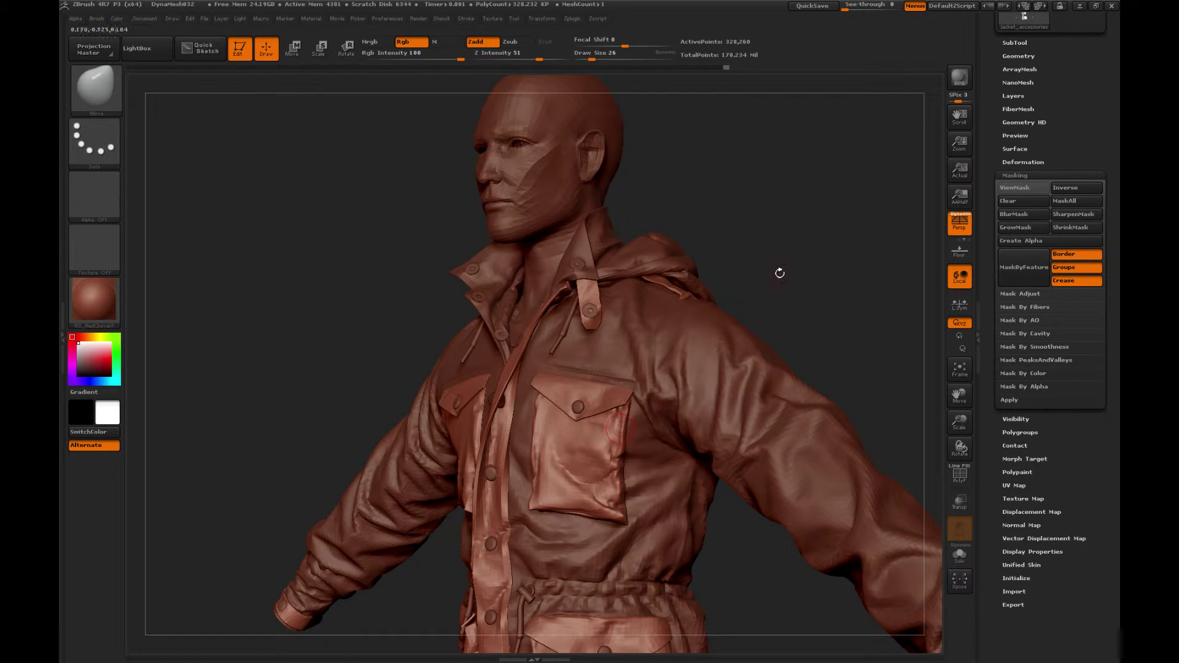
left_click_drag(779, 271, 629, 487)
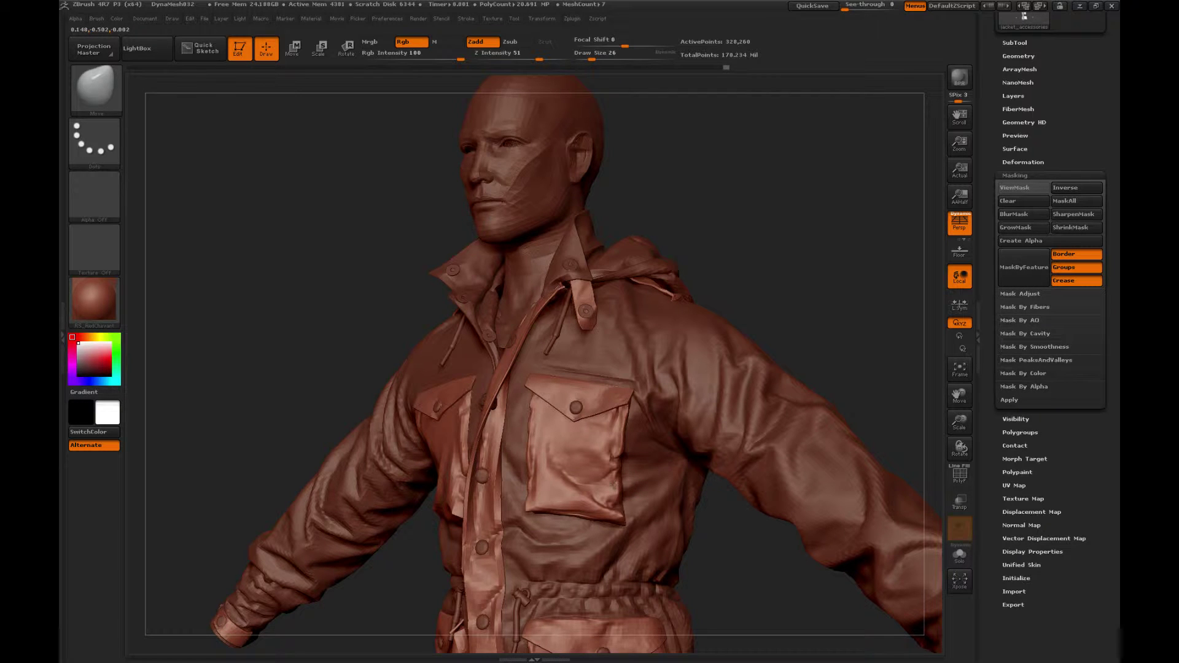
mouse_move(750, 305)
left_mouse_down("alt")
mouse_move(753, 195)
mouse_move(782, 200)
left_mouse_up("alt")
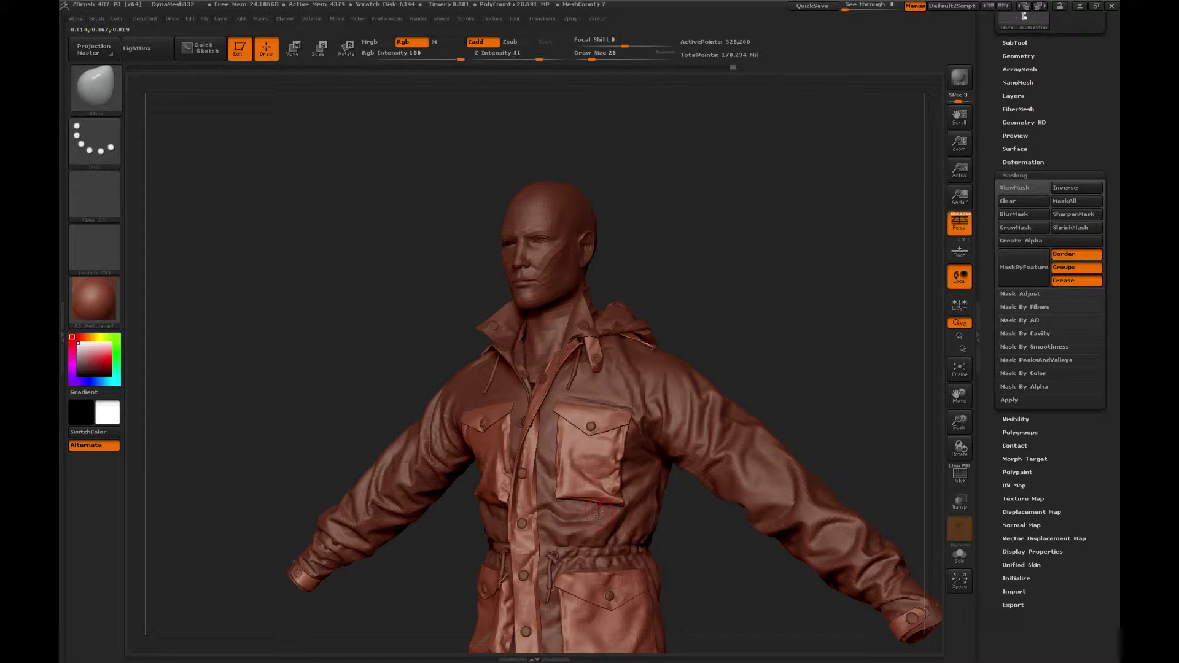
right_click_drag(602, 512, 574, 483)
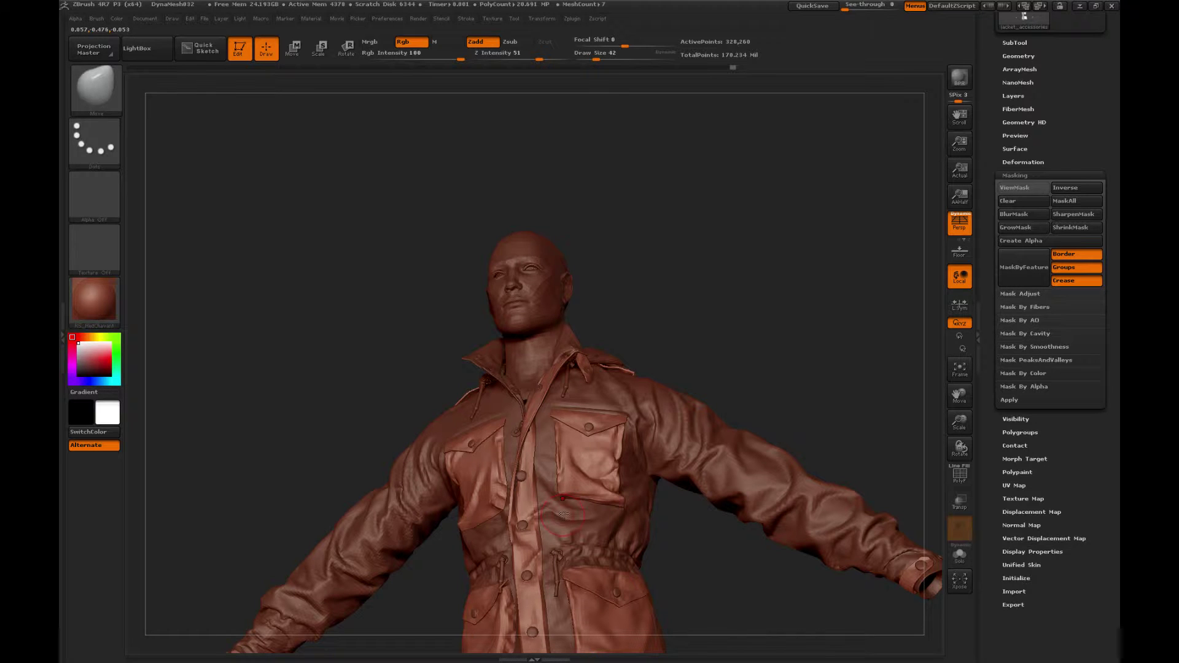
Step: Reshape the left chest pocket's lower outer edge with the Move brush at draw sizes up to 54, and undo the last stroke
key("bracketleft")
left_click_drag(751, 348, 616, 490)
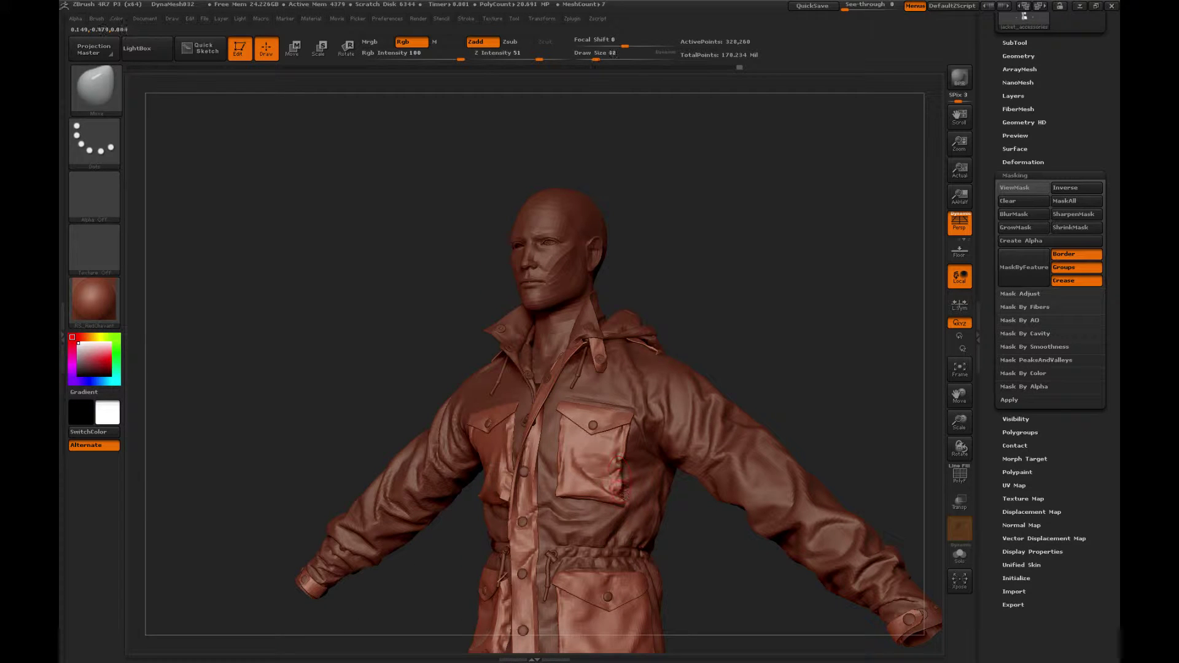
key("bracketright")
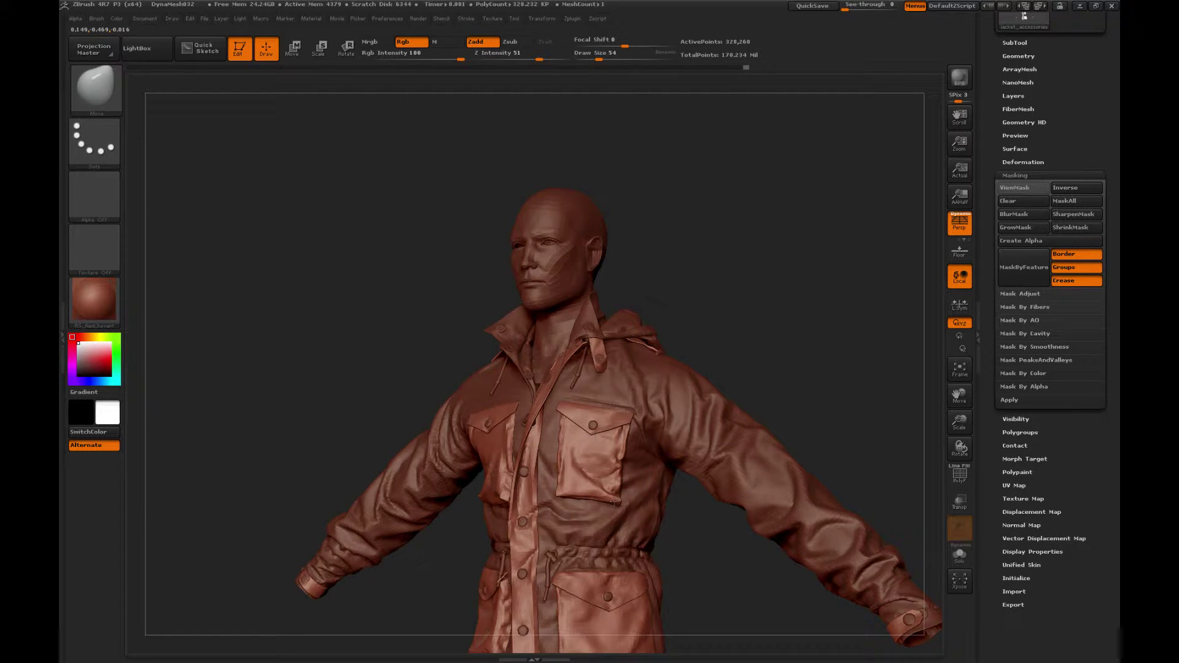
left_click_drag(724, 328, 612, 503)
key("ctrl+z")
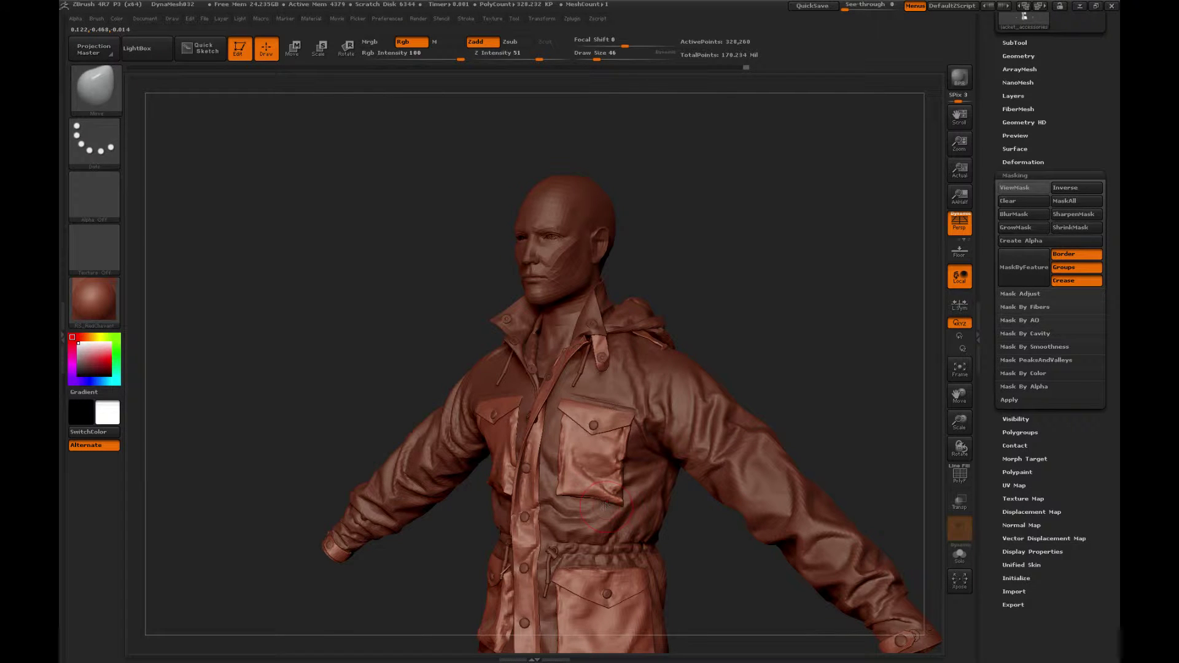
Step: Sculpt the left chest pocket's outer side with the Standard brush at intensity 25 and draw size 22
key("b")
key("s")
key("t")
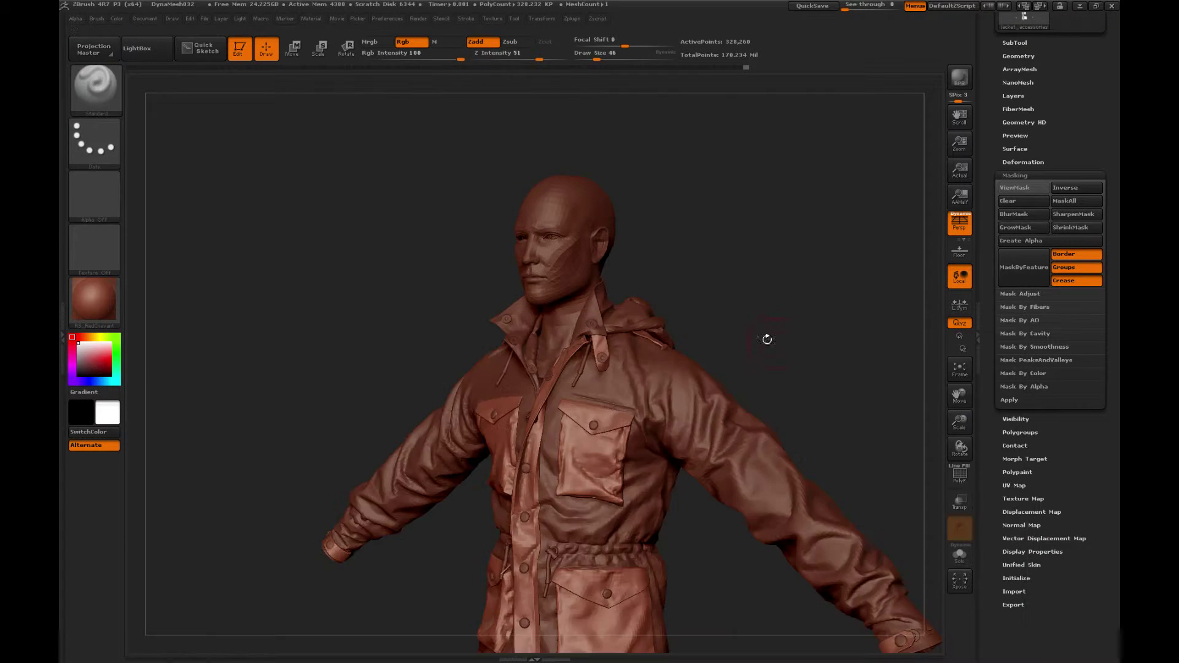
left_click_drag(504, 211, 472, 214)
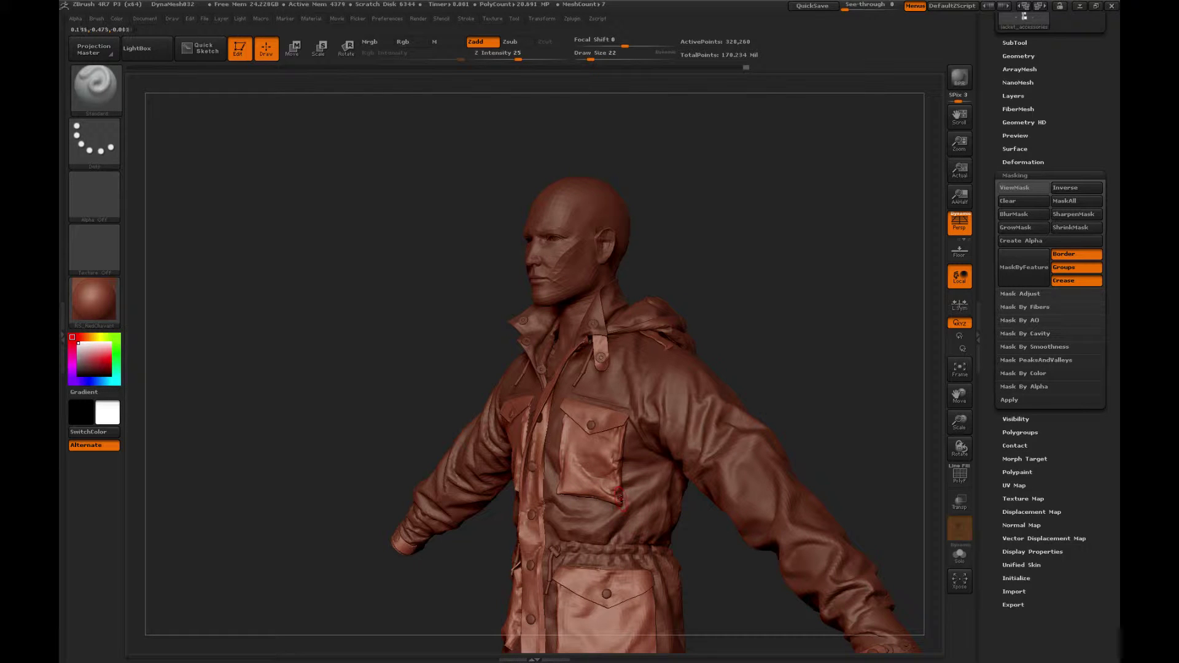
left_click_drag(744, 359, 676, 362)
Step: Build up the left chest pocket's lower outer edge with the Clay brush at intensity 12 and draw size 14
key("b")
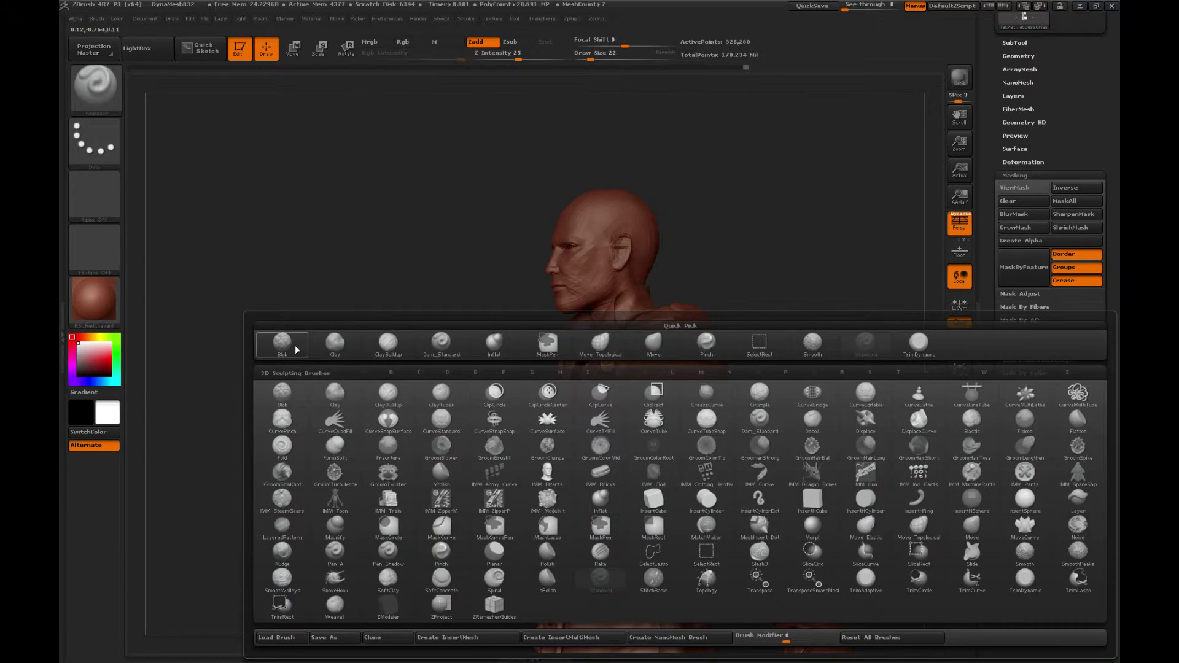
key("c")
key("l")
left_click_drag(798, 345, 823, 344)
key("bracketleft")
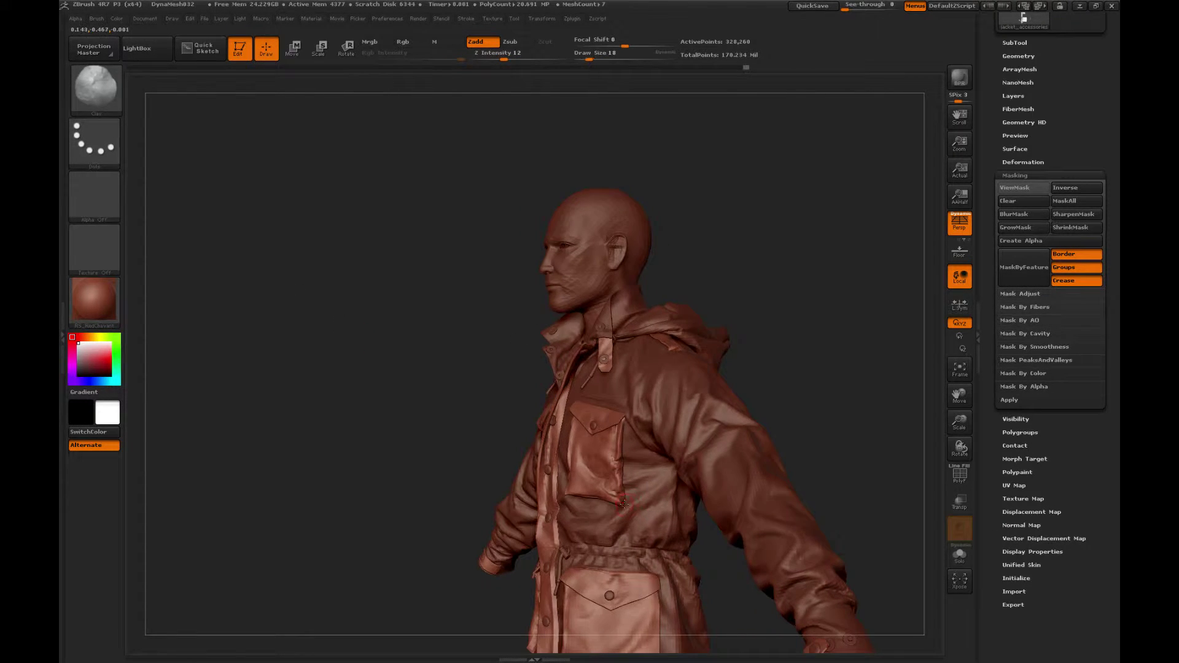
left_click_drag(617, 493, 613, 491)
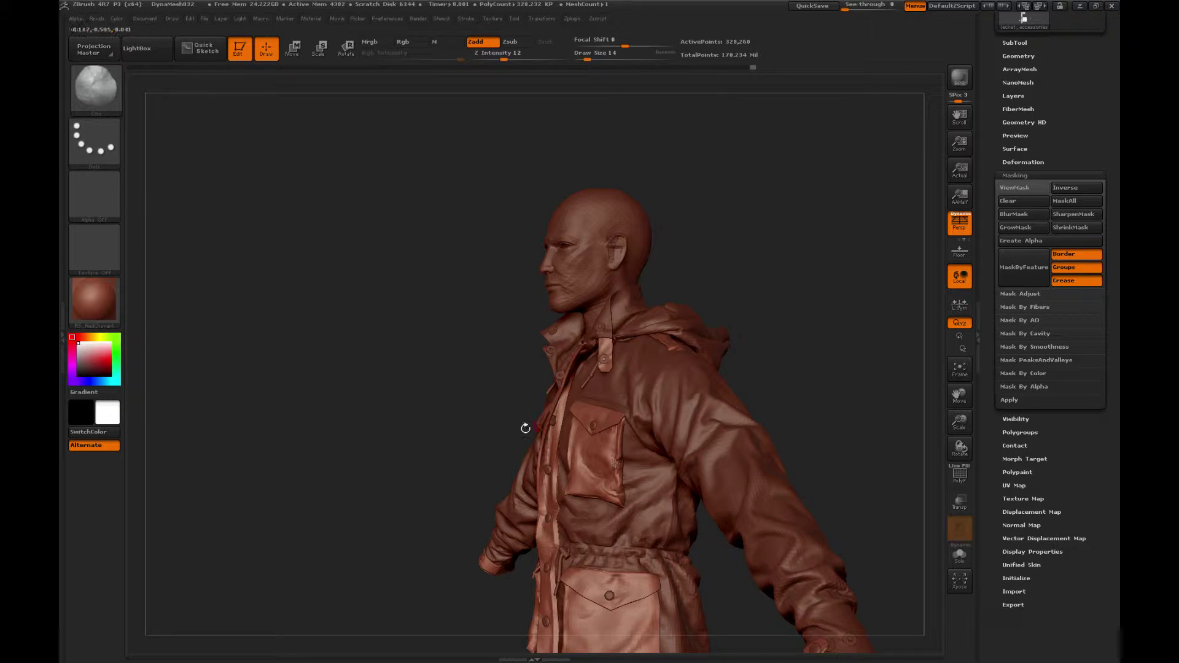
left_click_drag(524, 429, 605, 433)
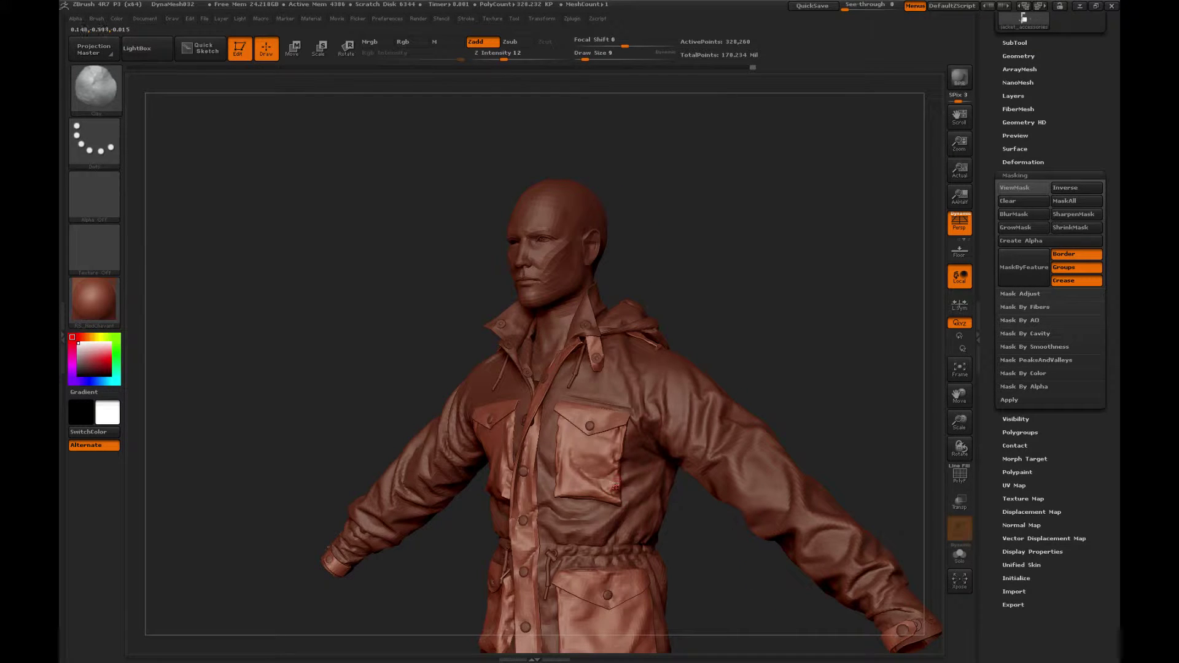
left_click(613, 437)
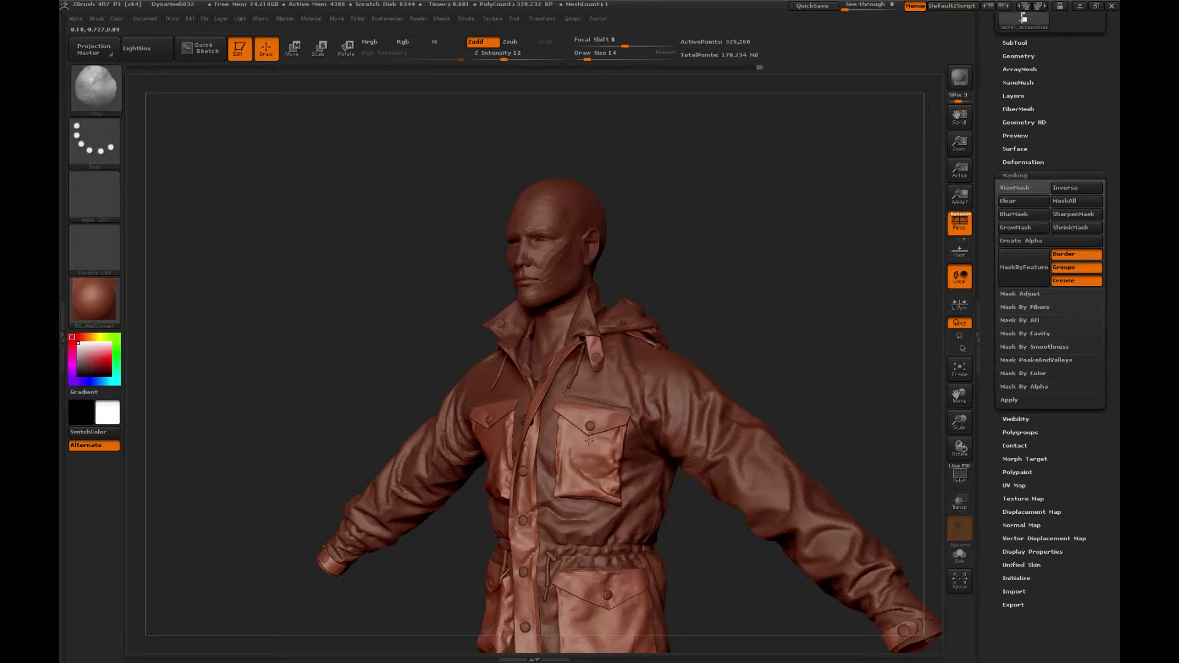
Step: Sharpen the fold along the left chest pocket's outer edge with the Pinch brush at intensity 20 and draw size 14
right_click_drag(577, 405, 642, 399)
key("b")
key("p")
key("i")
left_click_drag(675, 329, 614, 488)
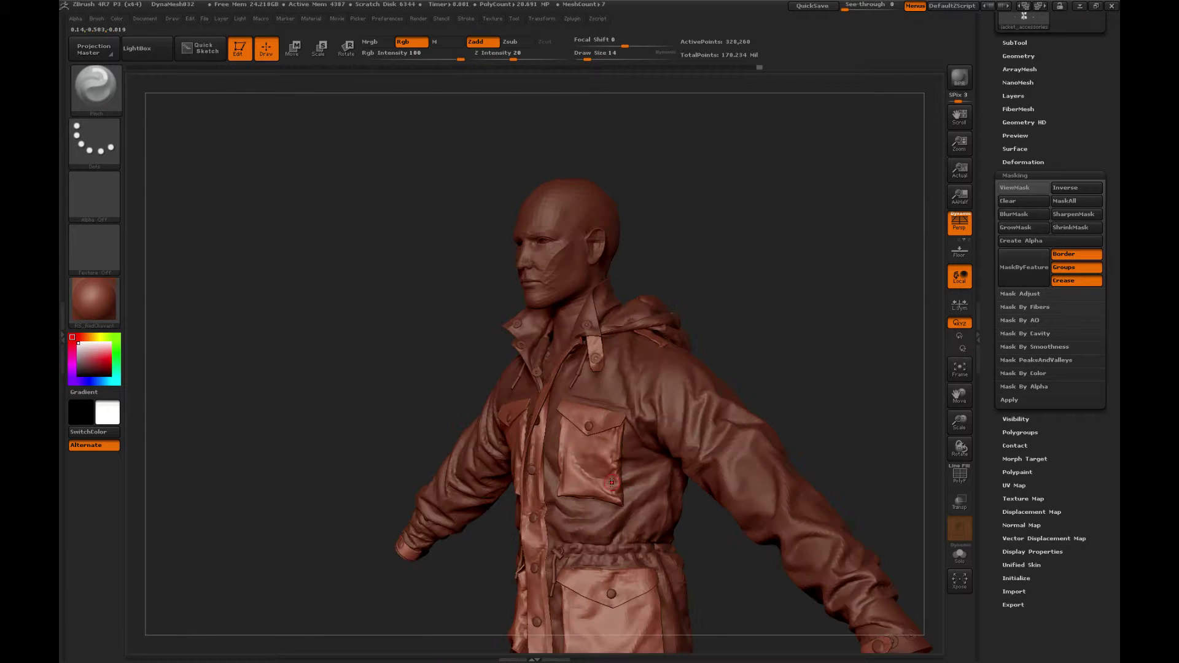
left_click_drag(760, 310, 612, 484)
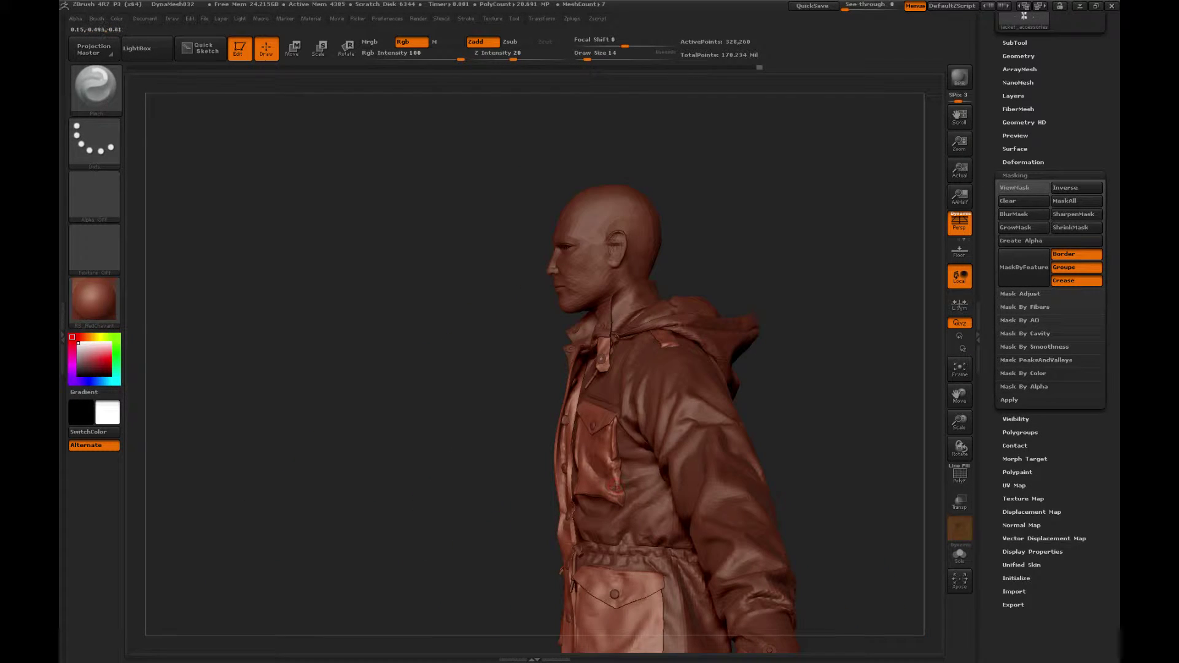
Step: Adjust the left chest pocket's lower side profile in side view with the Move brush at draw size 26
key("b")
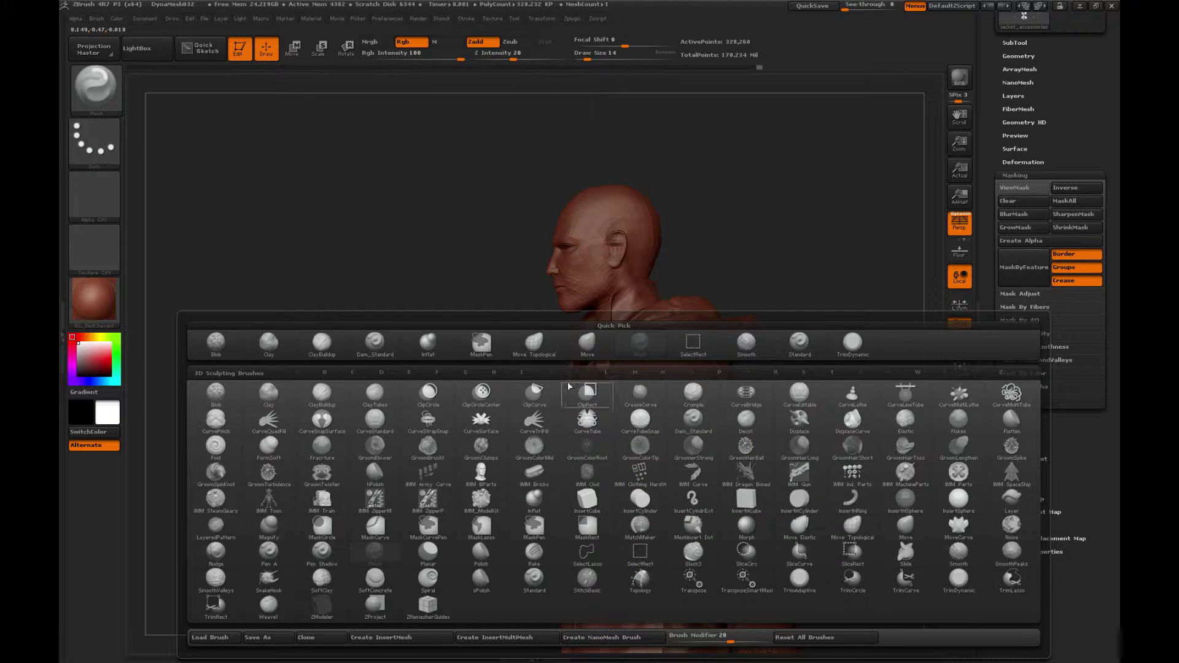
left_click(533, 343)
mouse_move(828, 329)
left_mouse_down()
mouse_move(921, 430)
mouse_move(950, 491)
left_mouse_up()
key("b")
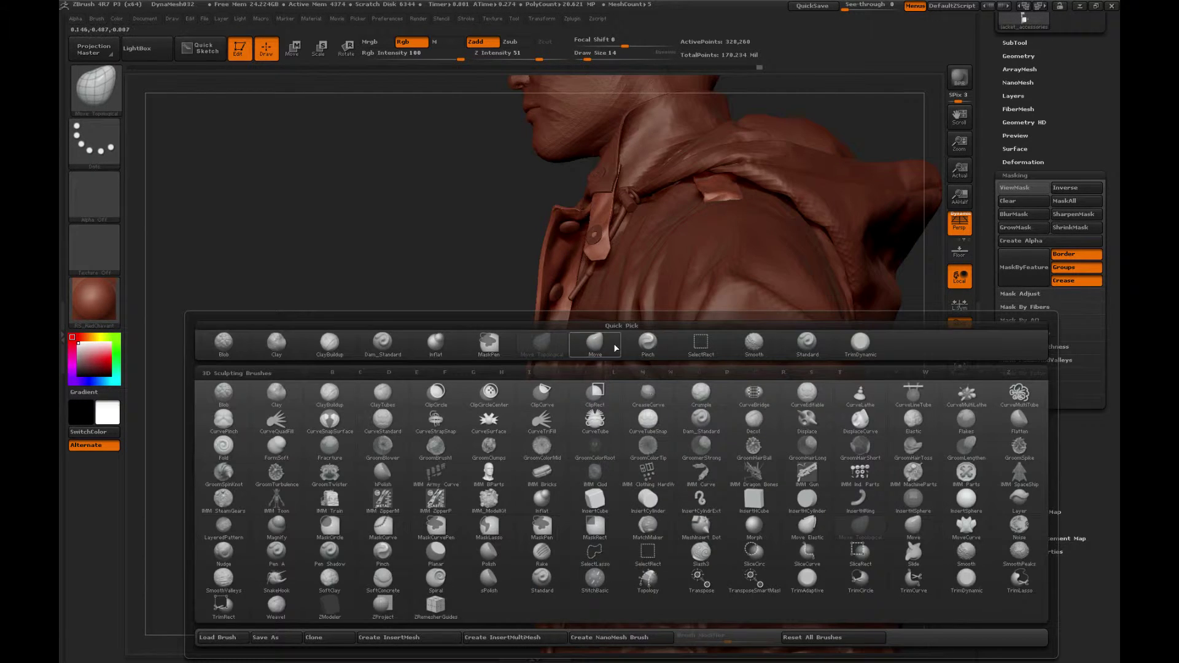
left_click(615, 348)
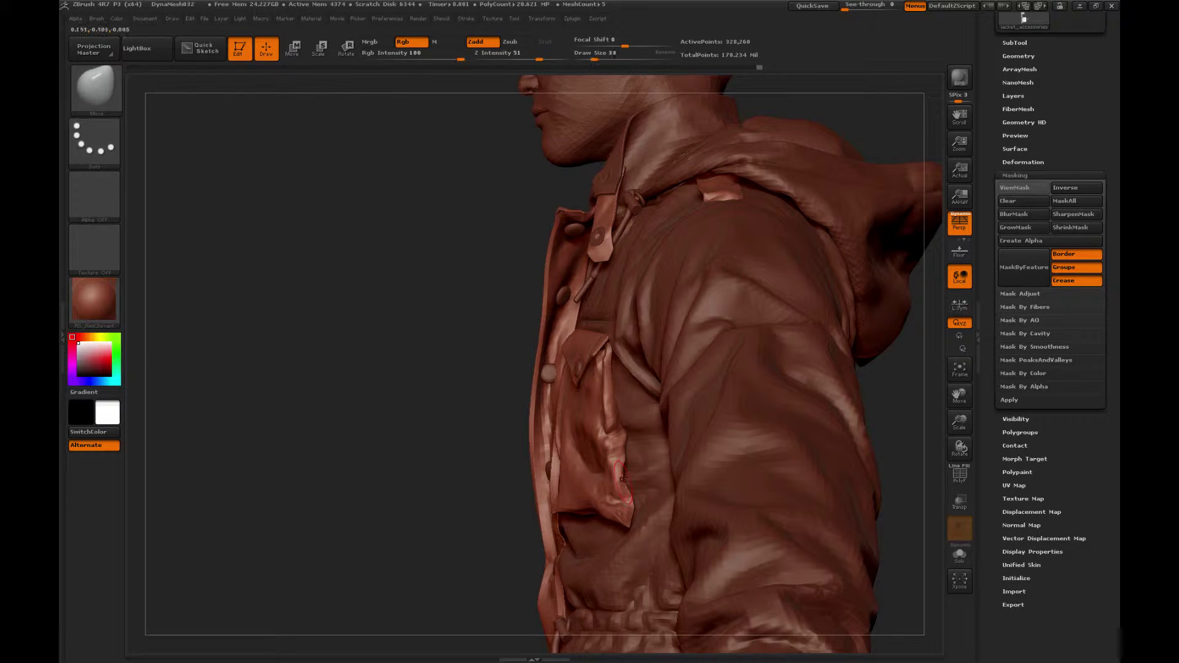
mouse_move(623, 475)
left_mouse_down()
mouse_move(626, 465)
mouse_move(623, 488)
left_mouse_up()
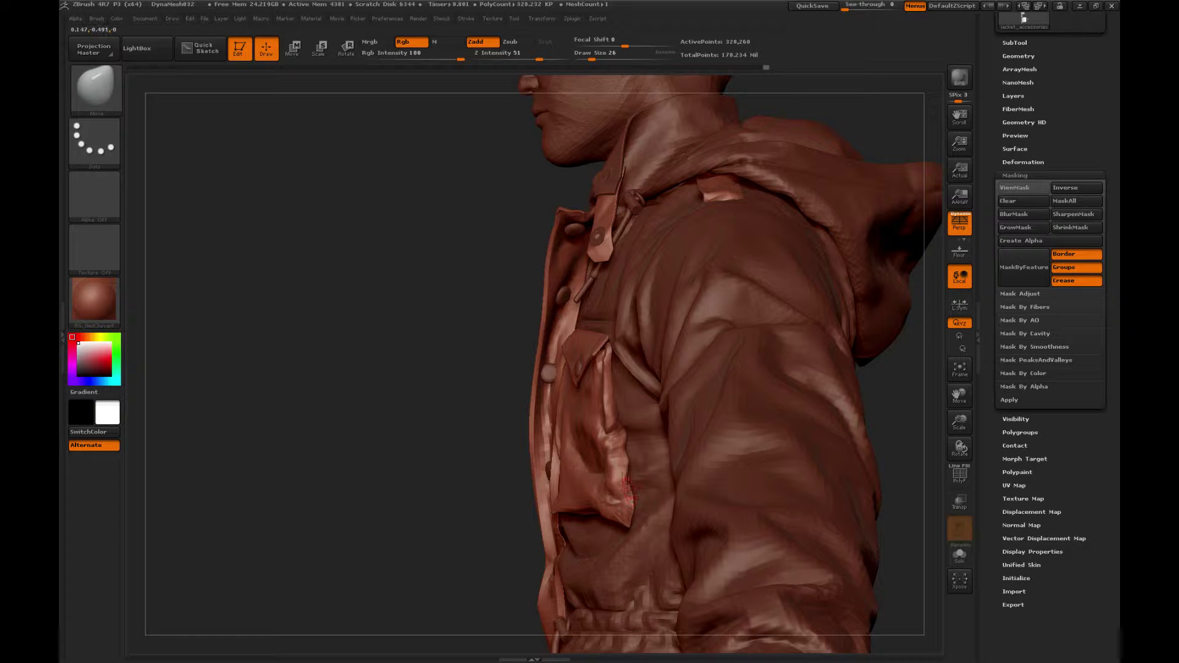
Step: Refine the left chest pocket's outer silhouette from the front with the Move brush at draw size 46
left_click_drag(459, 452, 559, 466)
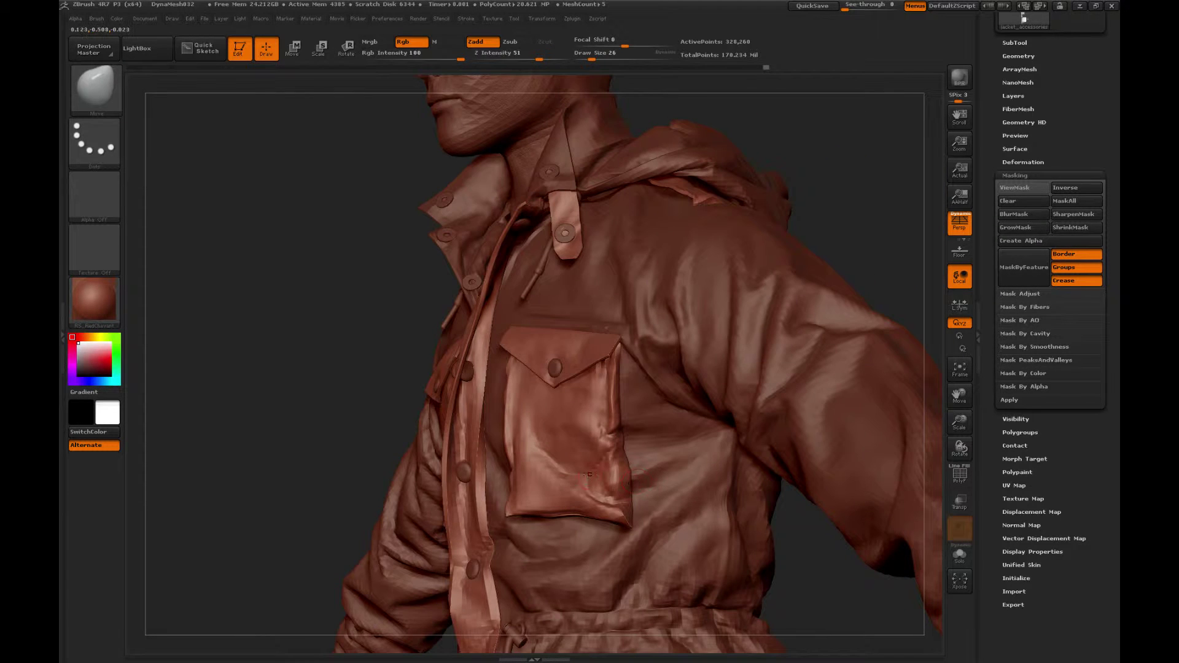
left_click_drag(345, 418, 442, 429)
key("bracketright")
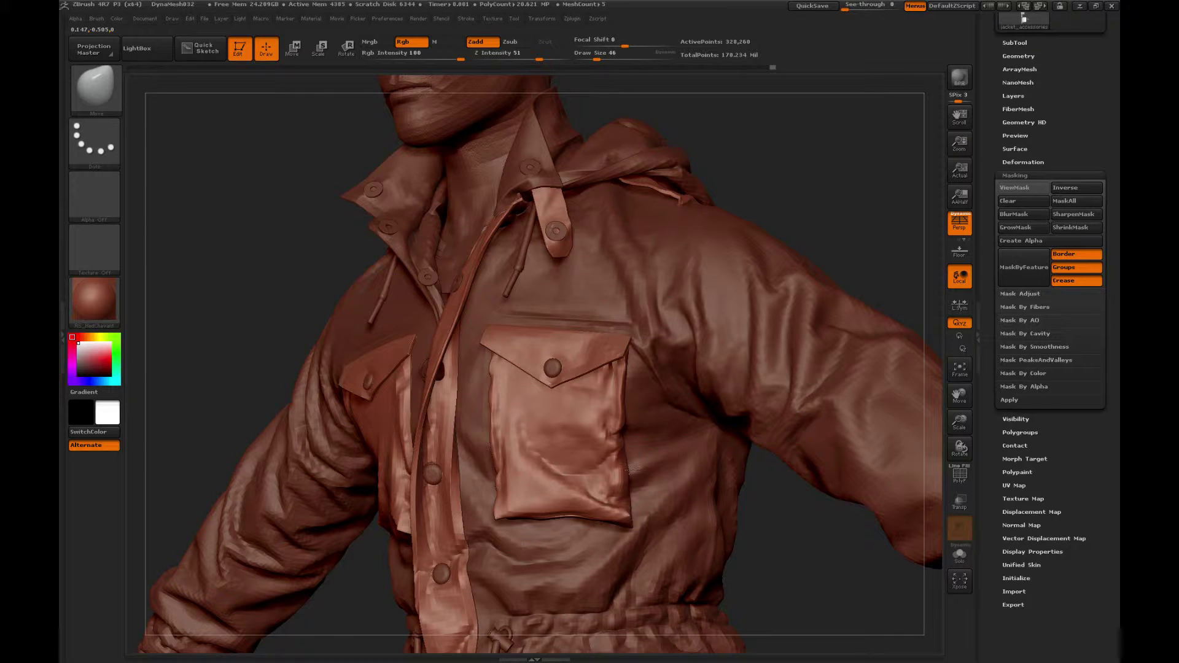
left_click_drag(632, 469, 632, 461)
Step: Sculpt the left chest pocket's lower outer corner and central folds with the Standard brush at intensity 25 and draw size 30
key("b")
key("s")
key("t")
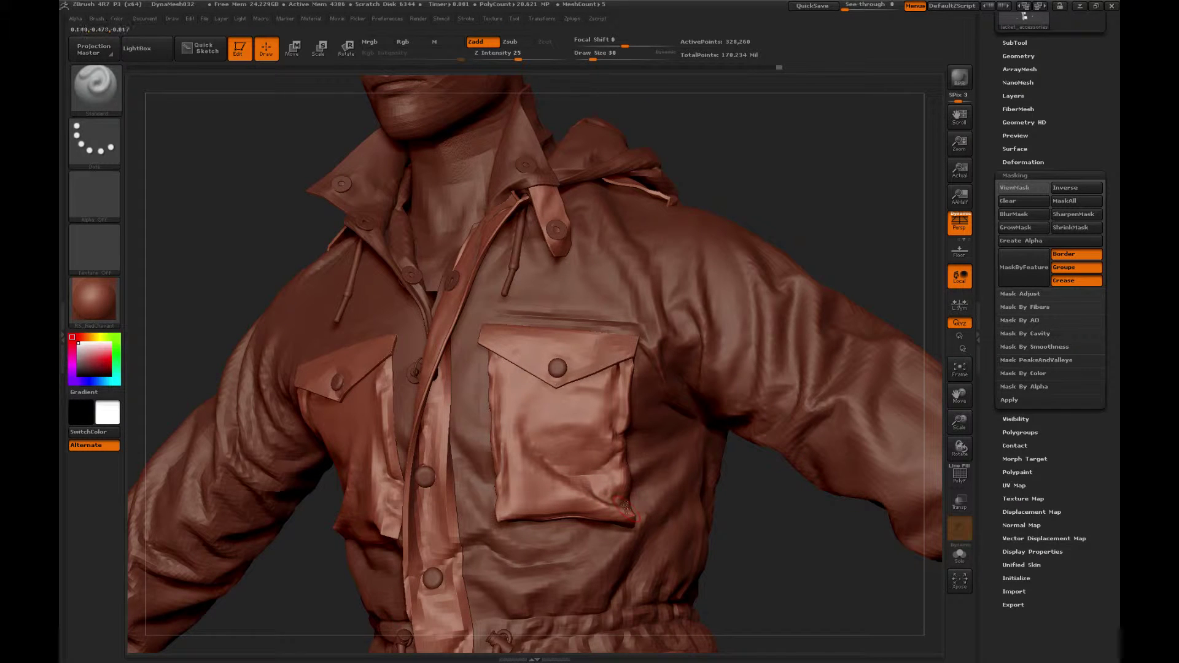
left_click_drag(623, 501, 631, 504)
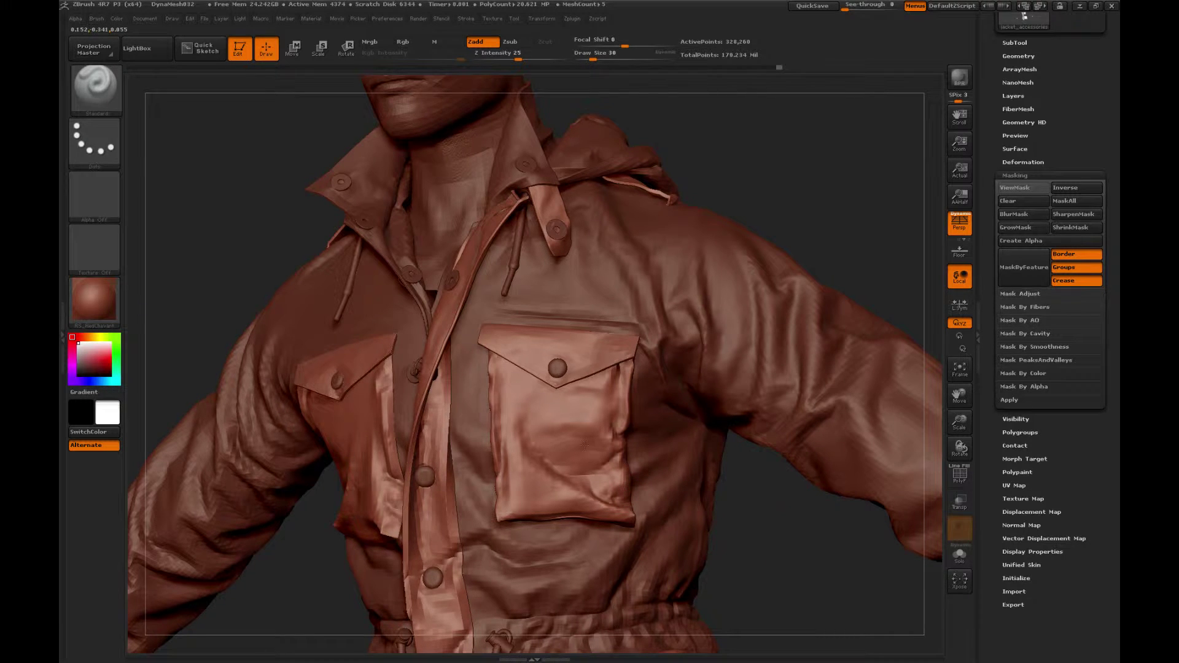
left_click_drag(585, 445, 596, 454)
Step: Build up the left chest pocket's inner edge and lower inner corner with the Clay brush at intensity 12 and draw sizes 22 and 18
key("b")
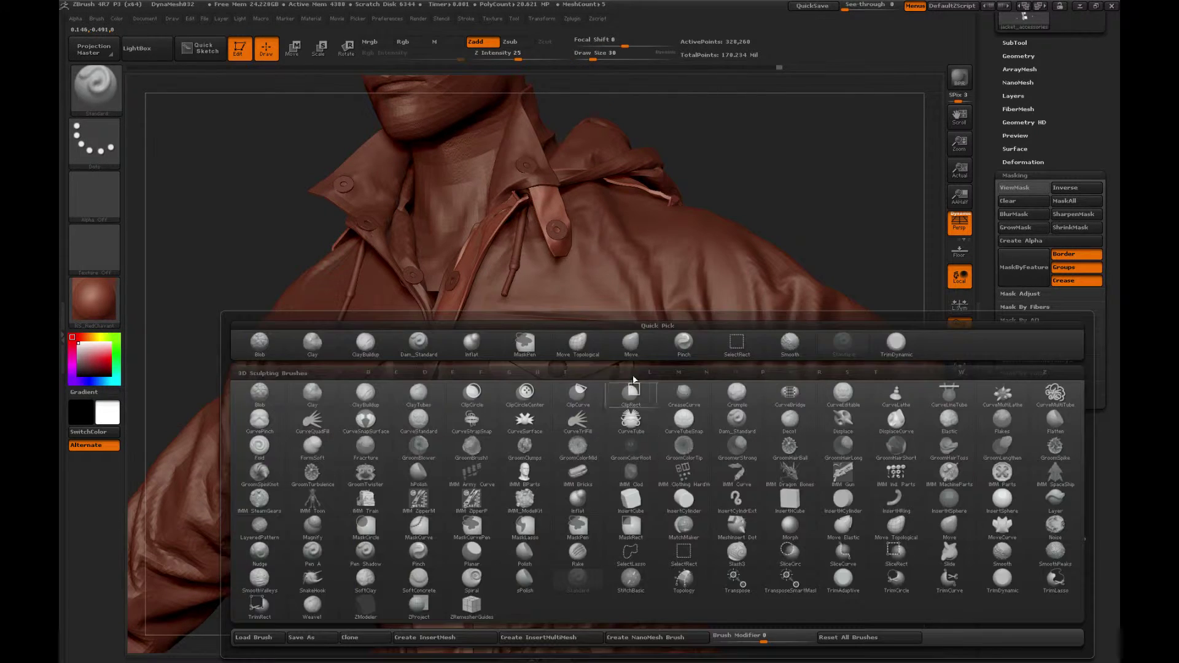
key("p")
key("i")
left_click_drag(959, 422, 925, 332)
mouse_move(737, 361)
left_mouse_down()
mouse_move(748, 370)
mouse_move(726, 363)
left_mouse_up()
key("b")
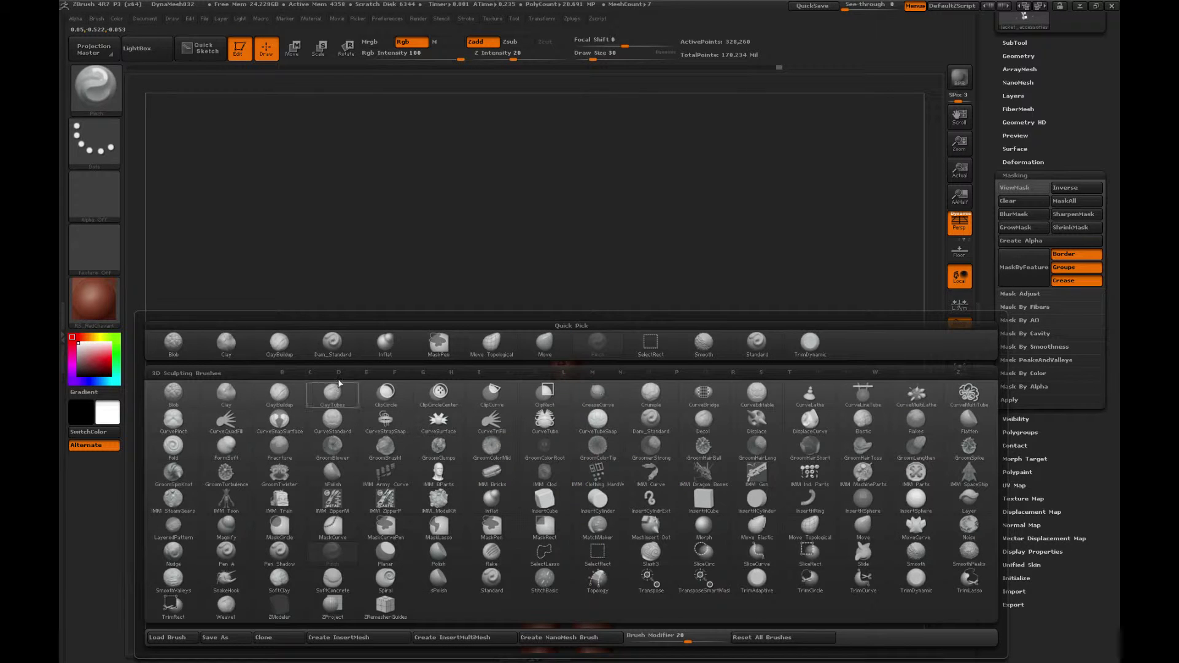
left_click(211, 345)
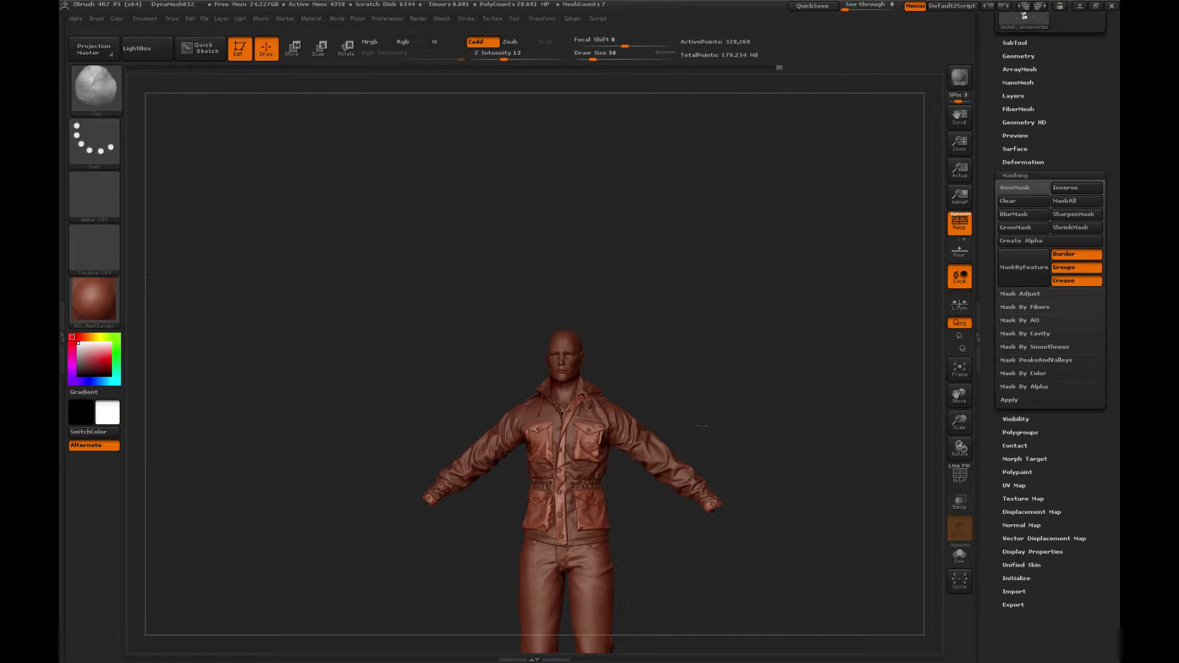
key("f")
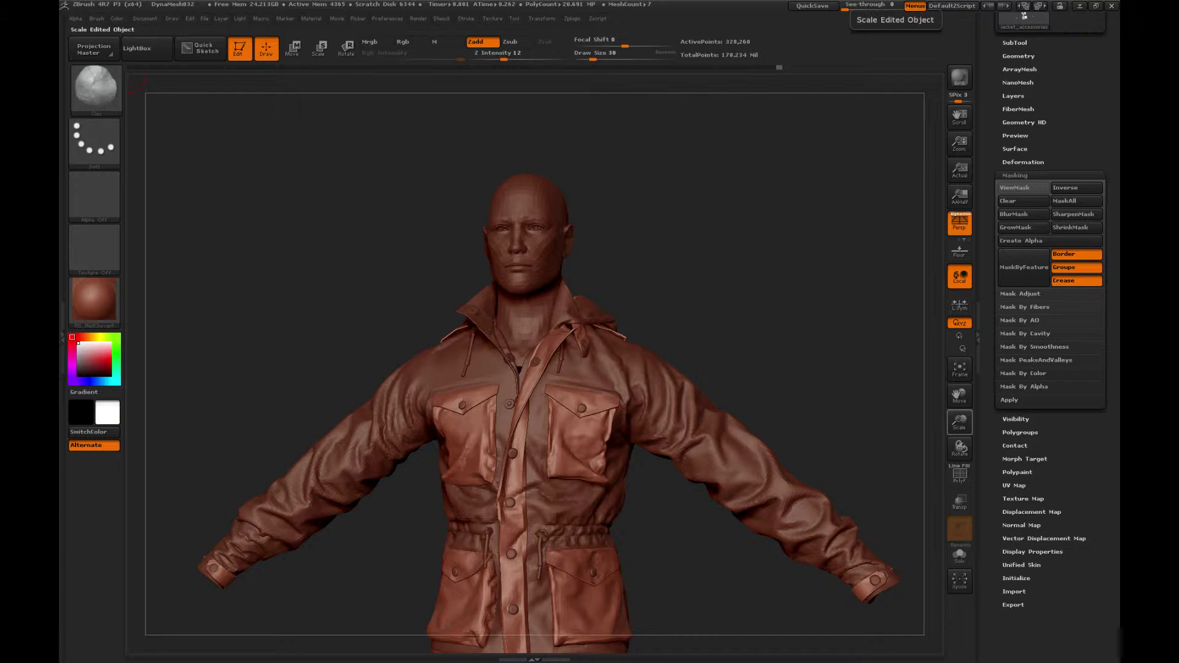
left_click_drag(959, 422, 959, 491)
left_click_drag(483, 507, 479, 515)
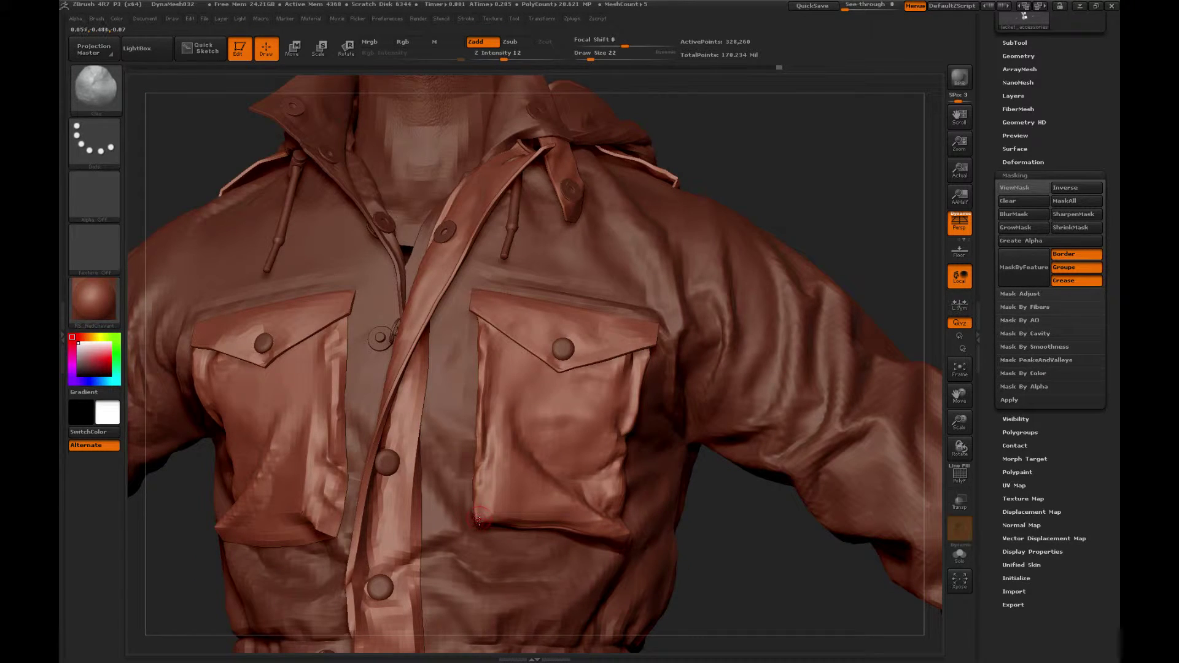
key("bracketleft")
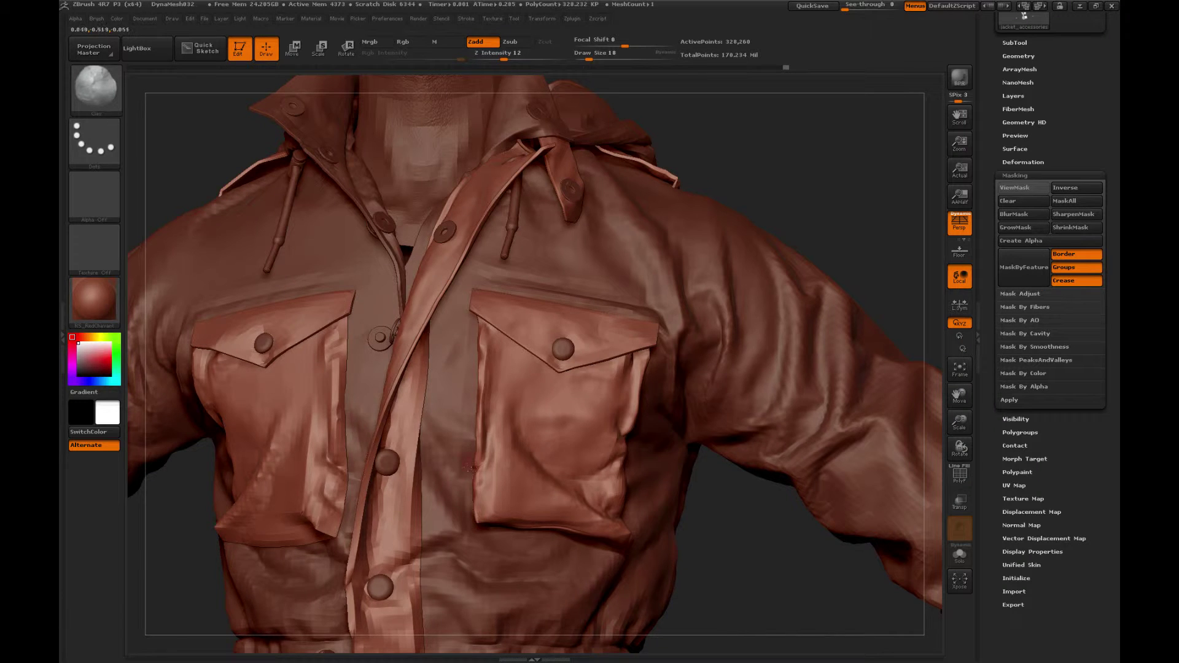
Step: Sculpt small folds along the left chest pocket's inner edge with the Standard brush at intensity 25 and draw size 18
key("b")
key("s")
key("t")
right_click_drag(465, 481, 478, 501)
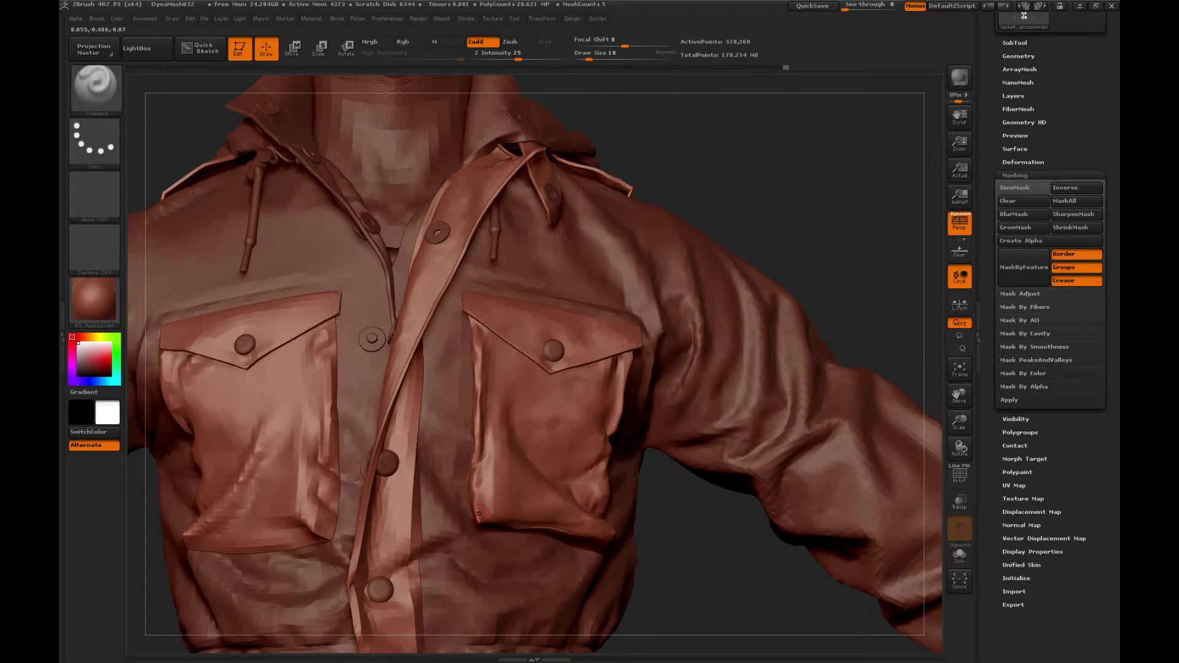
left_click_drag(476, 404, 476, 460)
left_click_drag(726, 196, 667, 198)
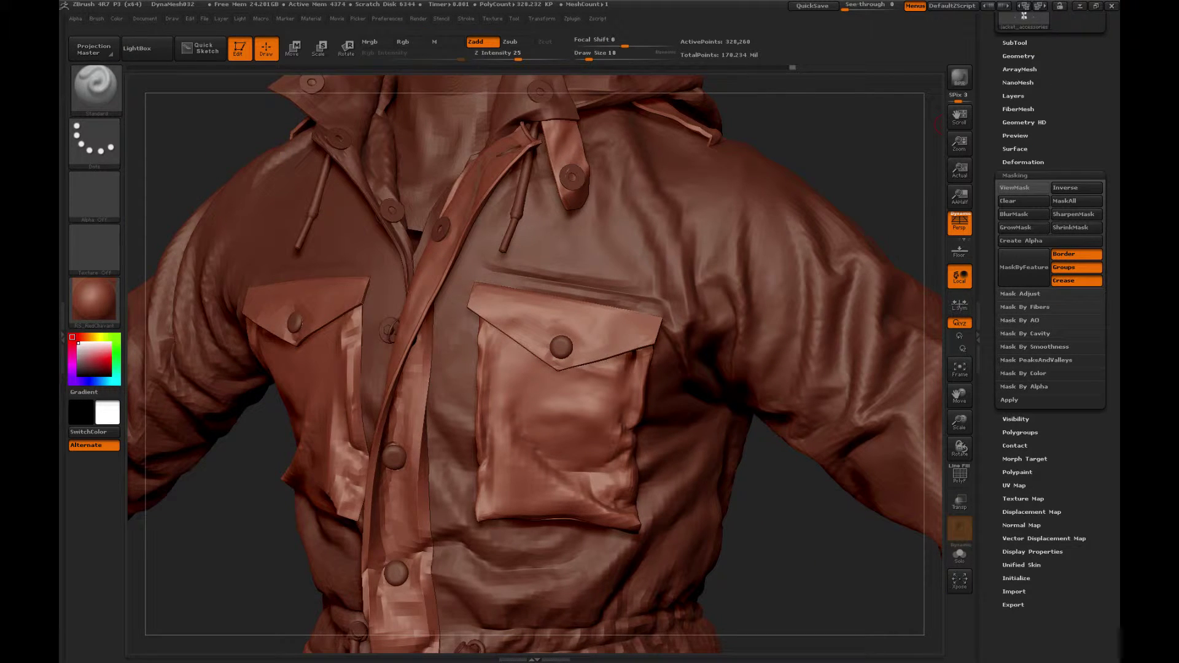
Step: Switch to a higher subdivision level and reshape the left chest pocket's lower outer corner with the Move Topological brush at draw size 54
key("ctrl+d")
left_click_drag(790, 518, 804, 498)
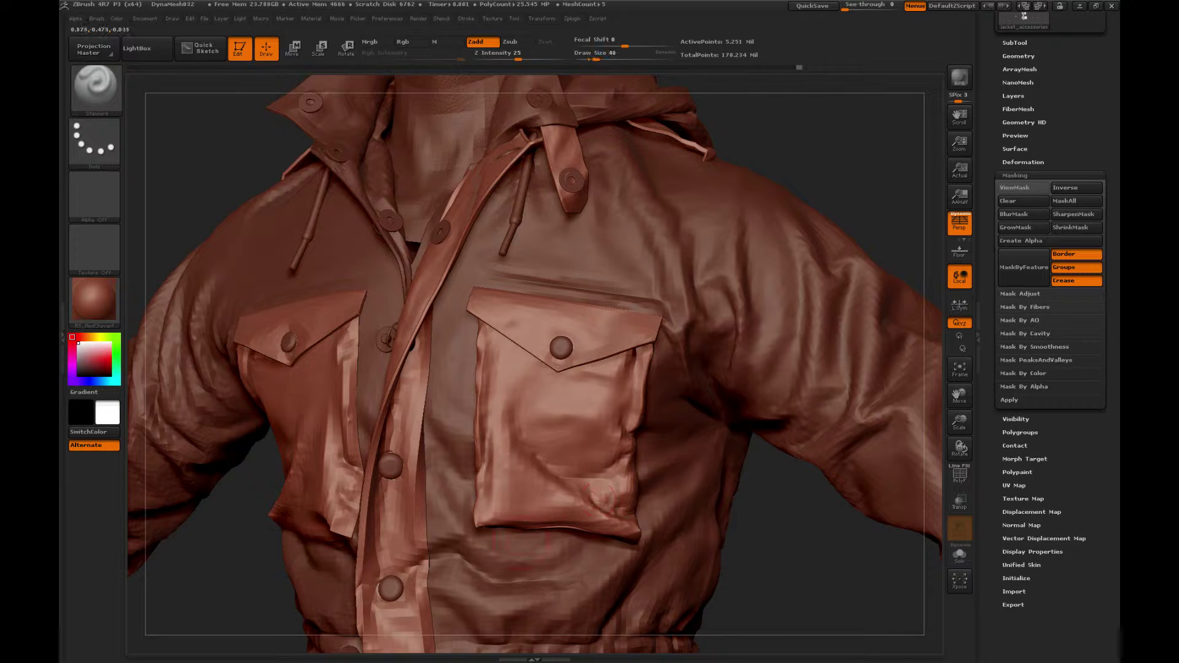
left_click_drag(767, 531, 774, 523)
key("b")
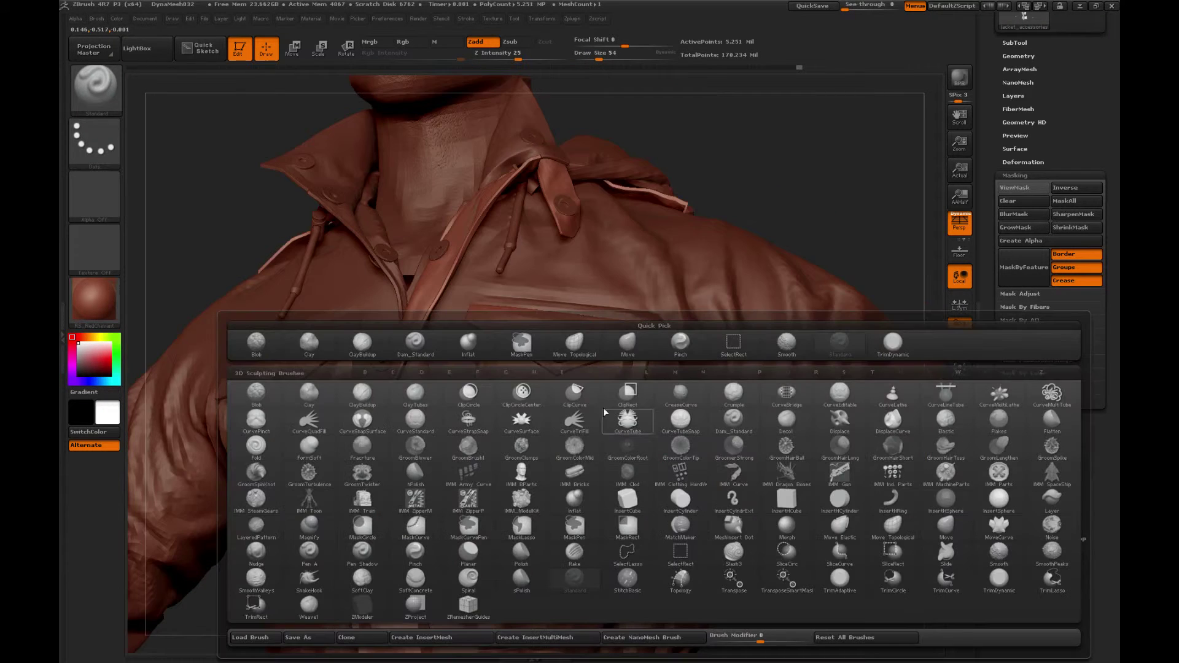
left_click(576, 346)
key("b")
left_click(529, 348)
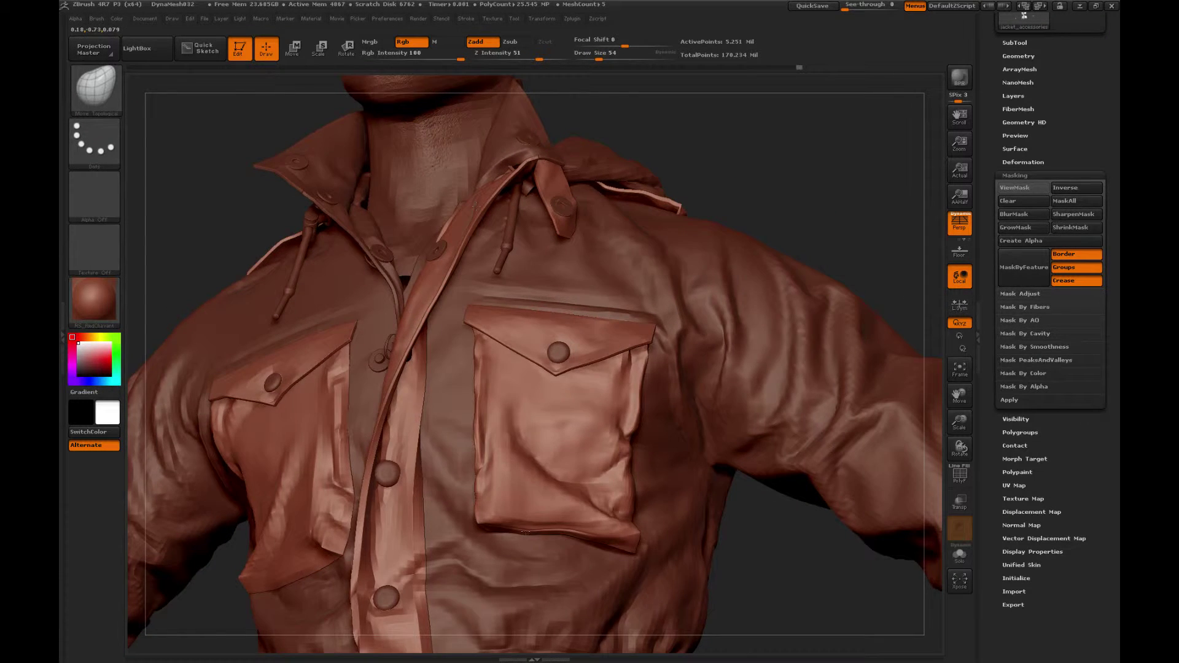
left_click_drag(792, 528, 752, 528)
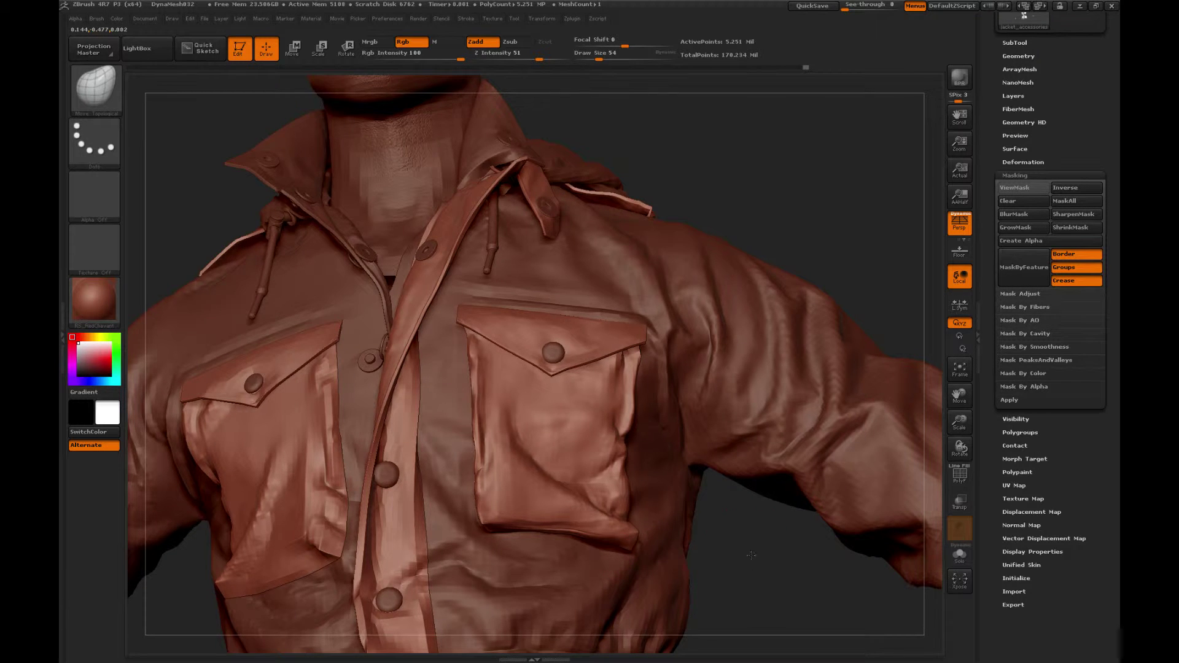
left_click_drag(751, 555, 746, 597)
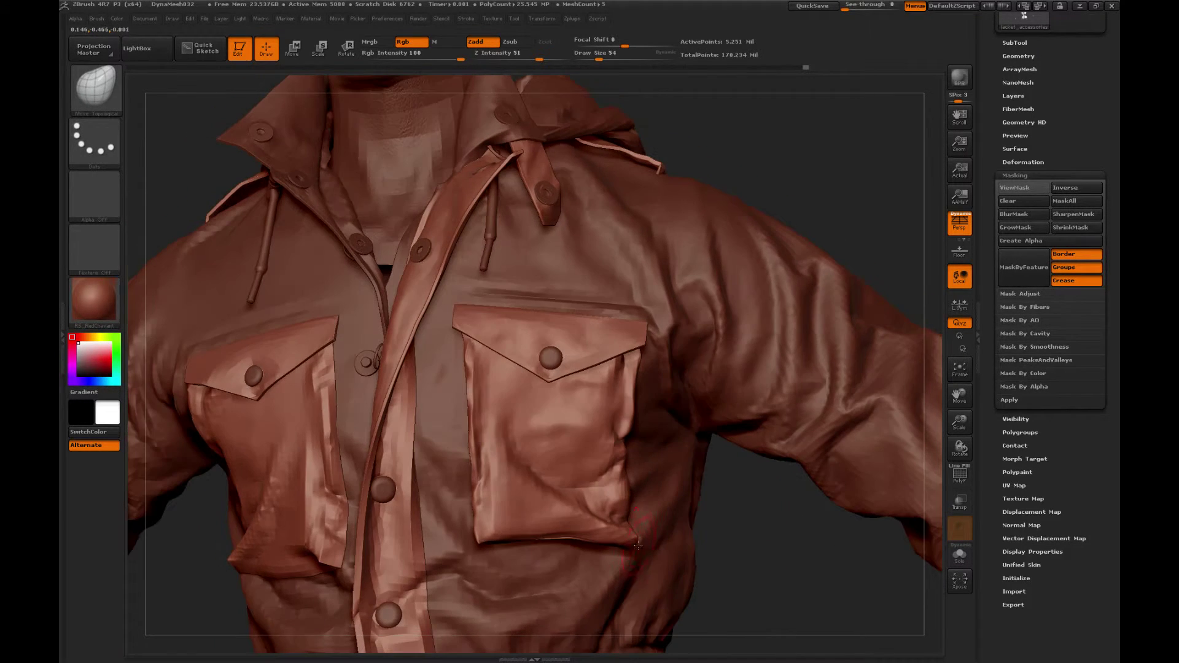
left_click_drag(637, 544, 636, 533)
Step: Reshape the left chest pocket's bottom edge and lower outer corner with the Move brush at draw sizes 42, 82 and 66
key("b")
key("b")
left_click(470, 348)
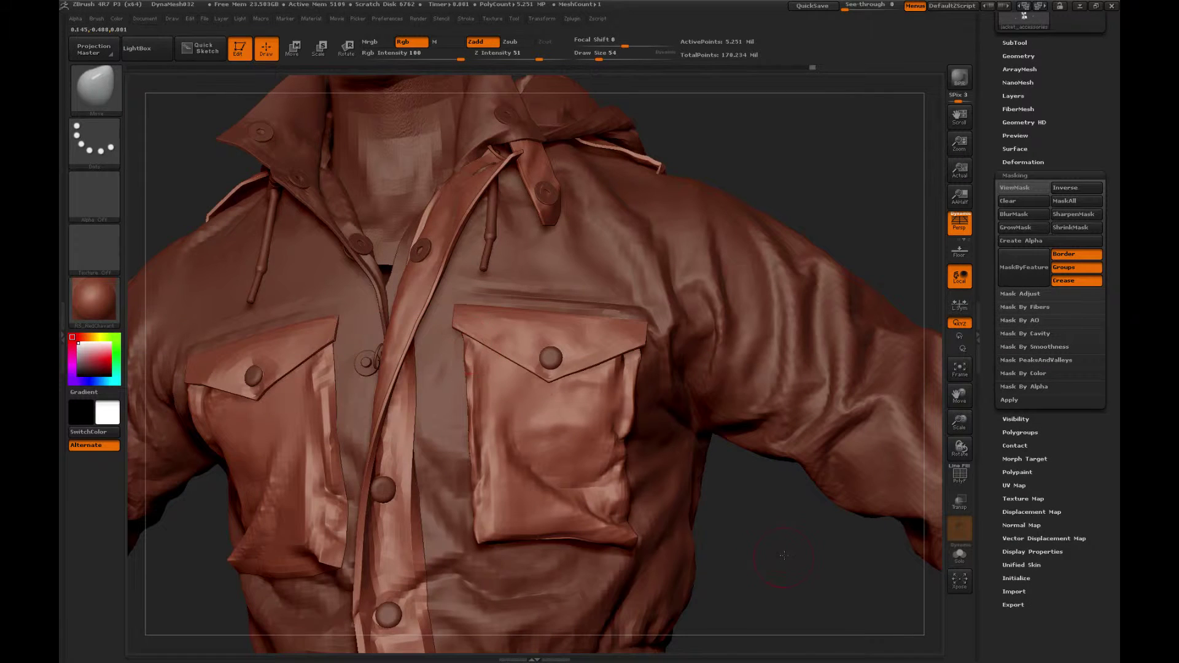
left_click_drag(784, 484, 789, 396, "alt")
key("[")
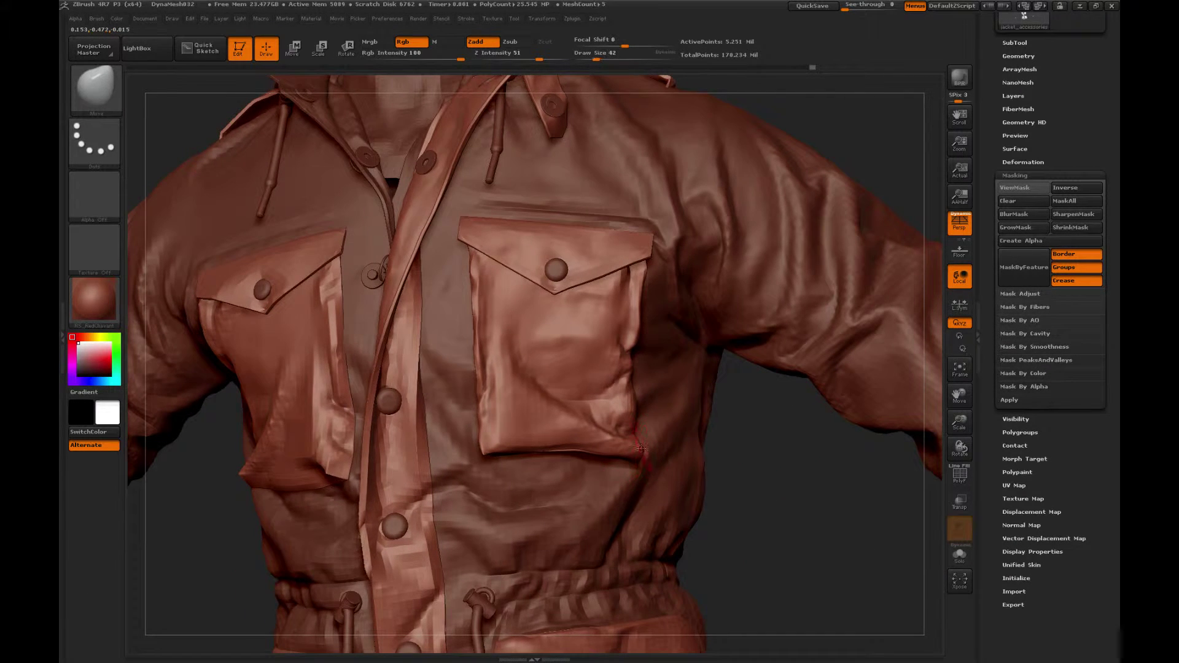
left_click_drag(599, 456, 554, 449)
key("]")
key("bracketright")
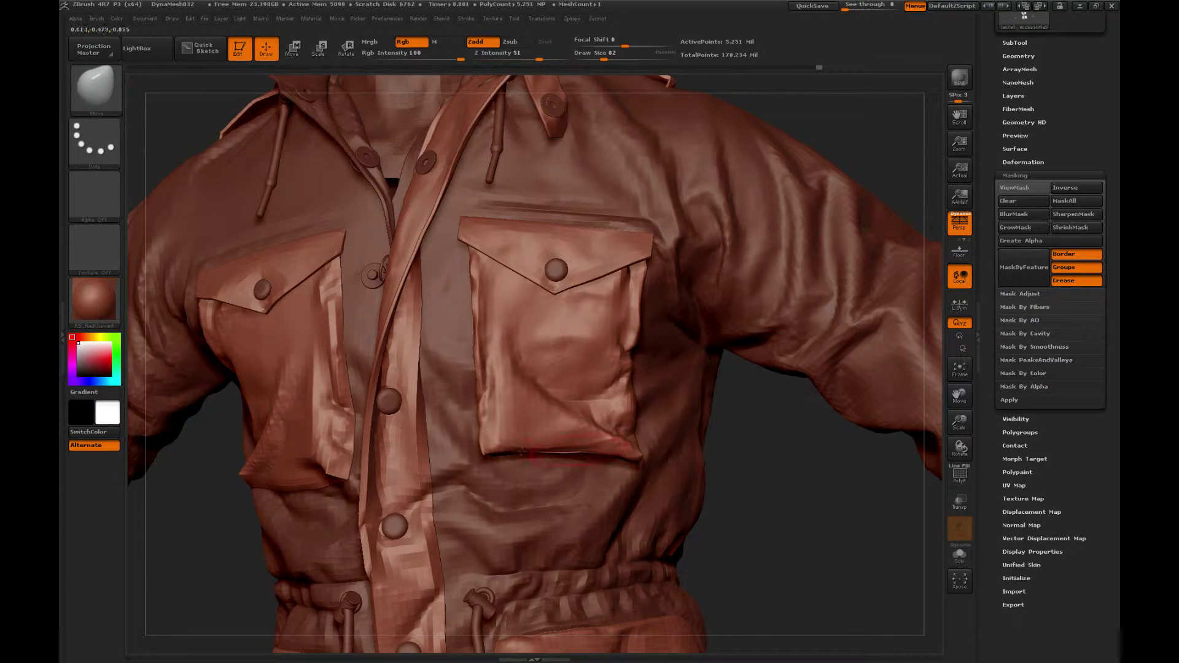
key("bracketleft")
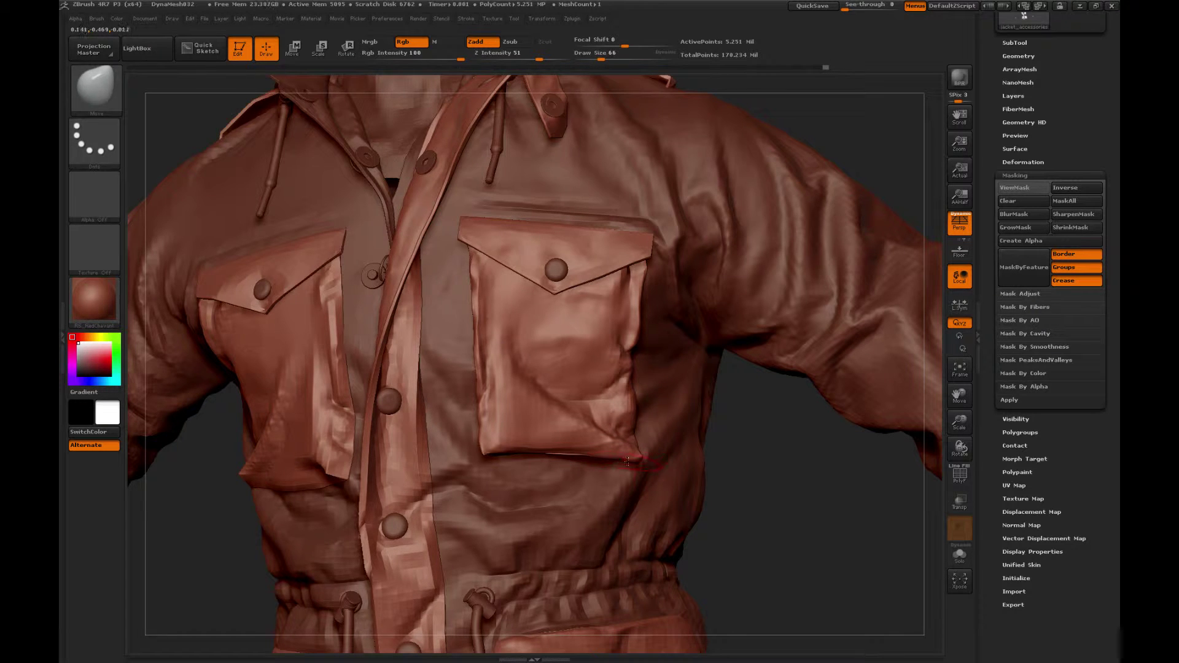
Step: Undo the last two Move strokes and adjust the left chest pocket's silhouette with the Move brush at draw size 74
key("ctrl+z")
key("ctrl+z")
key("bracketleft")
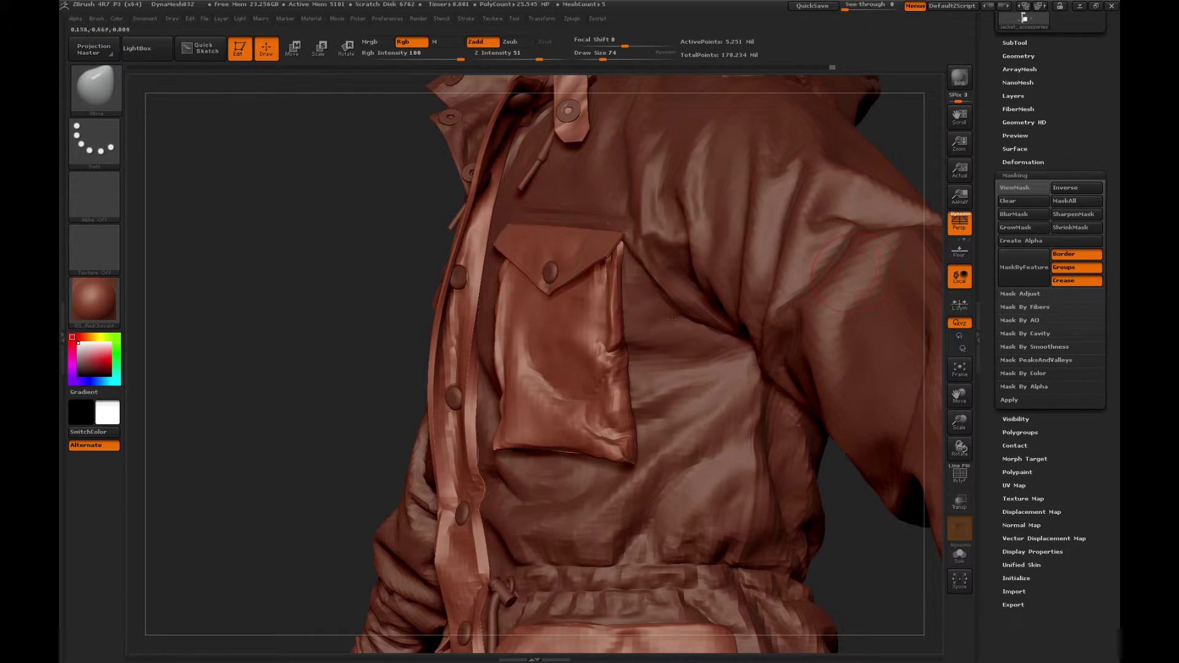
Step: Build up the left chest pocket's outer side with the Clay brush at intensity 12 and draw size 34
left_click_drag(318, 432, 326, 440)
key("b")
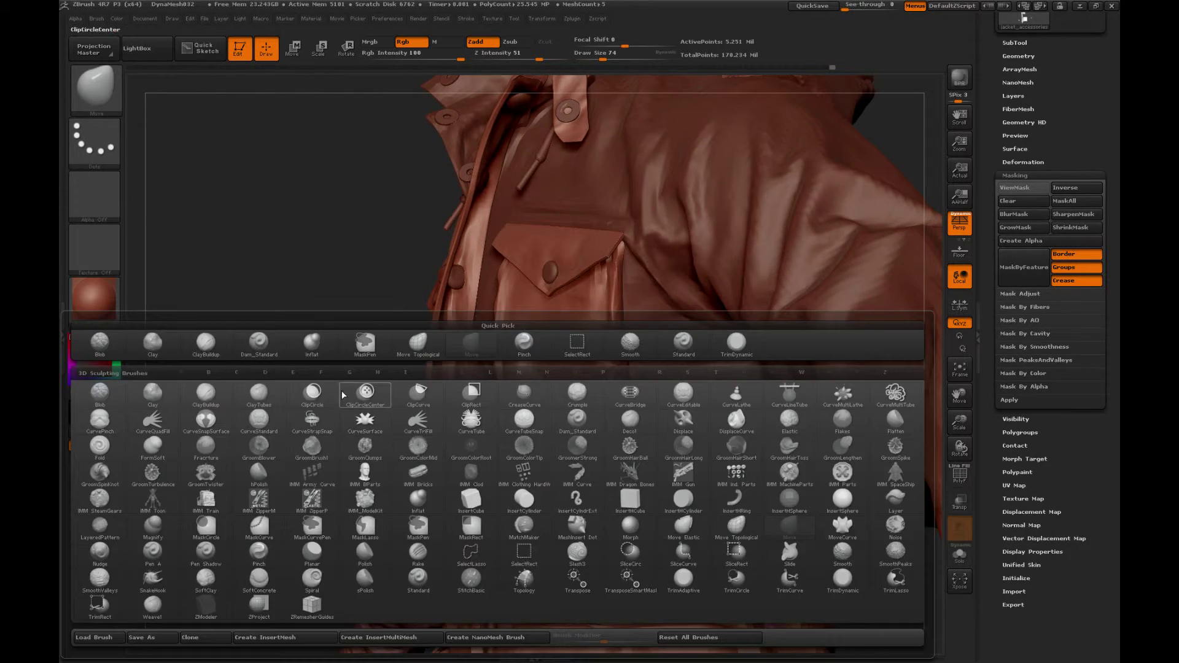
left_click(162, 341)
left_click_drag(251, 275, 602, 364)
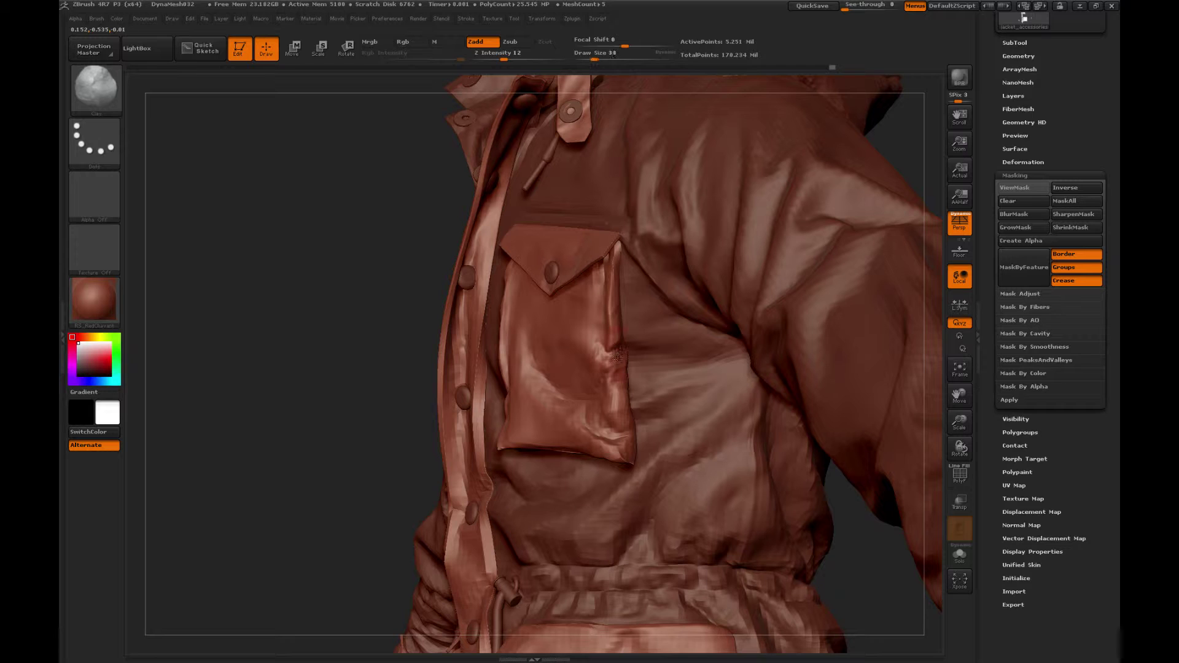
Step: Sculpt folds along the left chest pocket's outer side with the Standard brush at intensity 25 and draw size 34, smoothing them
key("b")
left_click(432, 332)
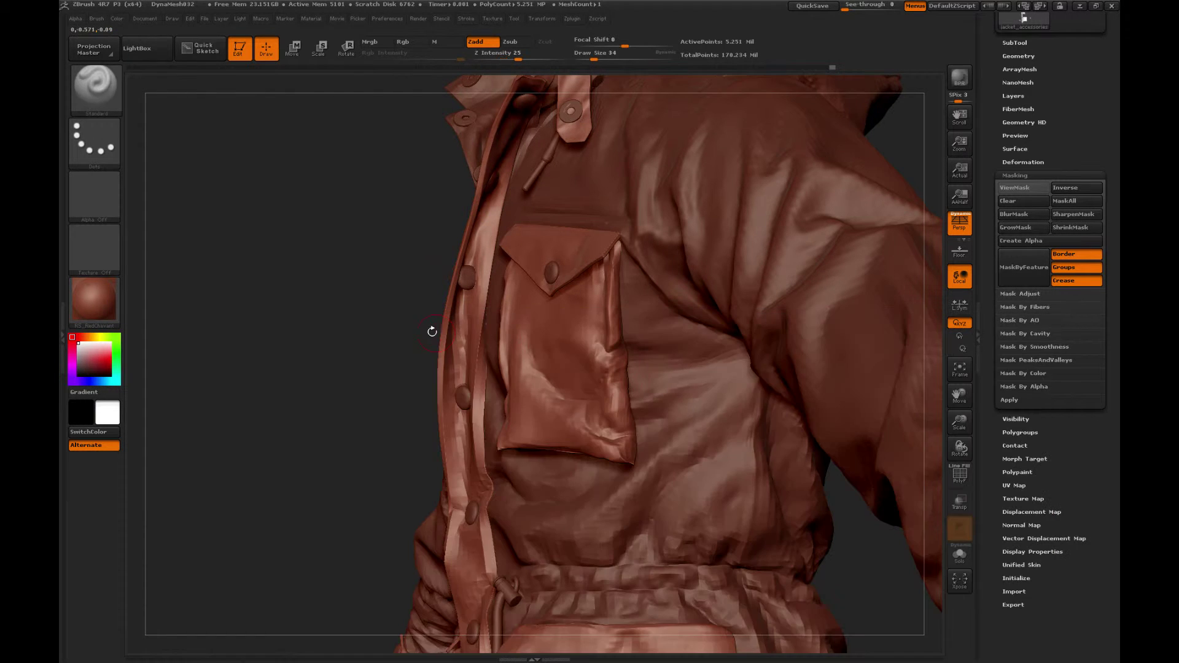
left_click_drag(431, 331, 597, 365)
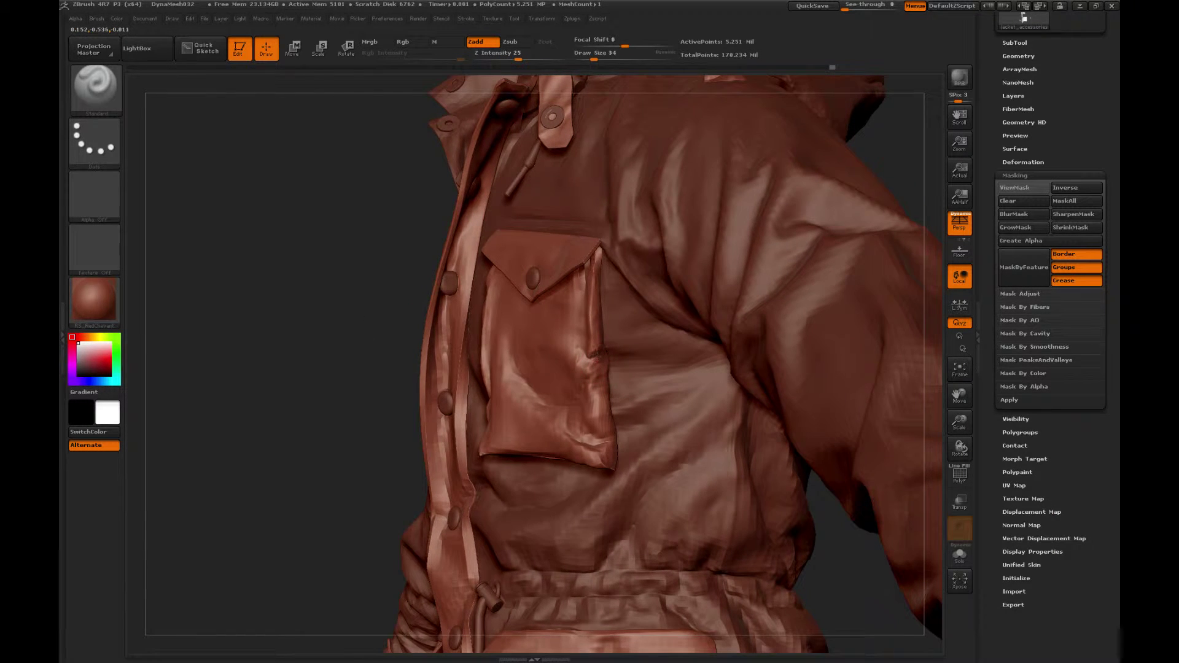
key("shift")
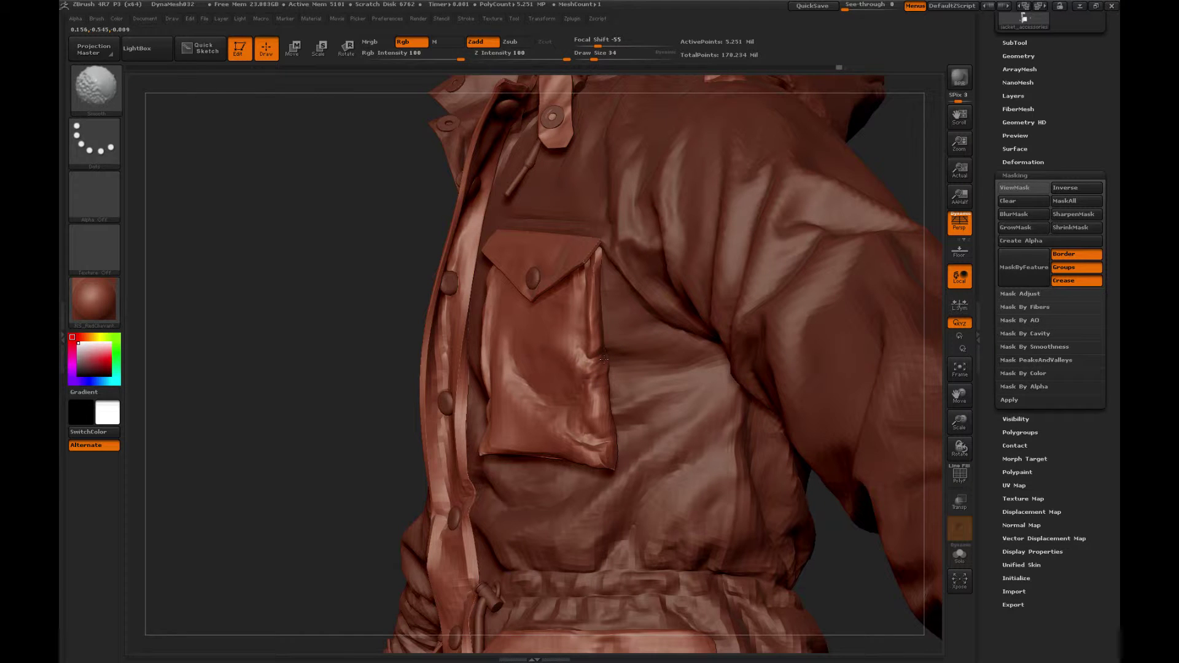
Step: Adjust the left chest pocket's outer edge with the Move brush at intensity 51 and draw size 34
key("b")
key("m")
key("v")
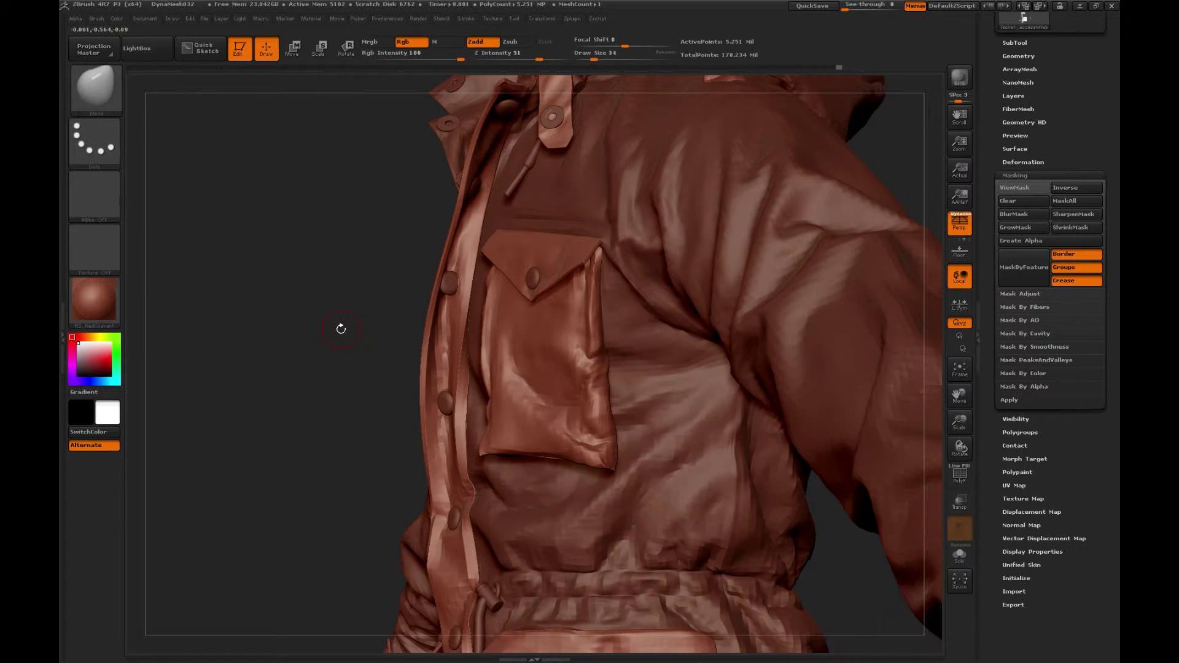
right_click_drag(623, 366, 616, 362)
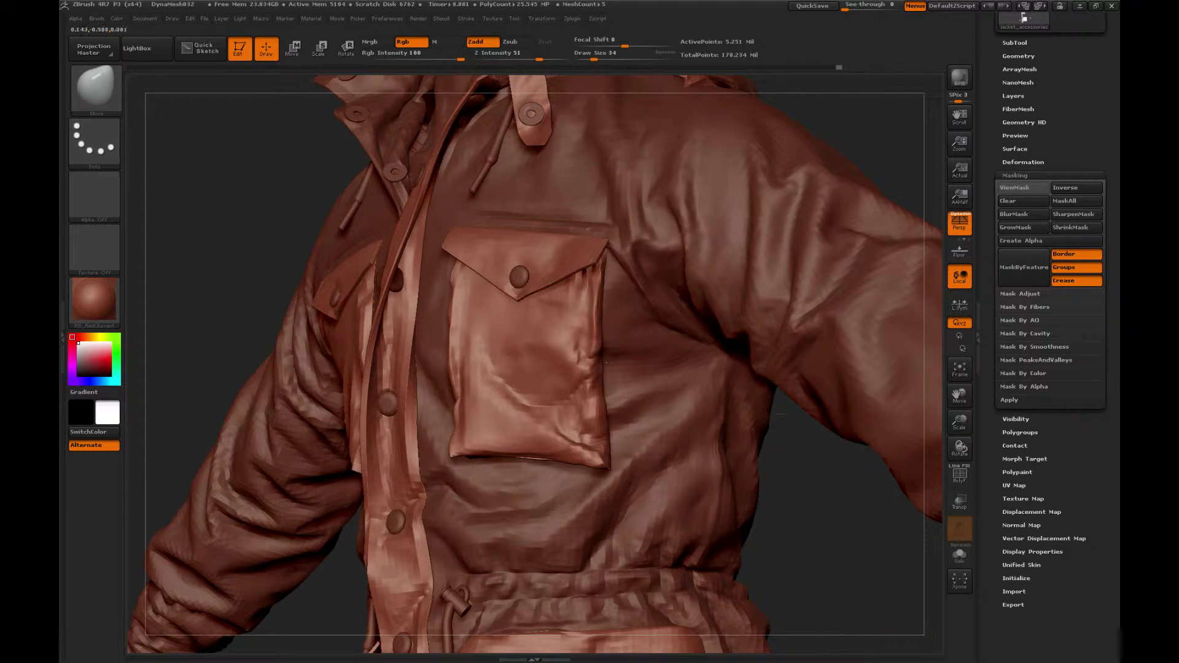
left_click_drag(961, 421, 821, 290)
left_click_drag(771, 239, 767, 296, "alt")
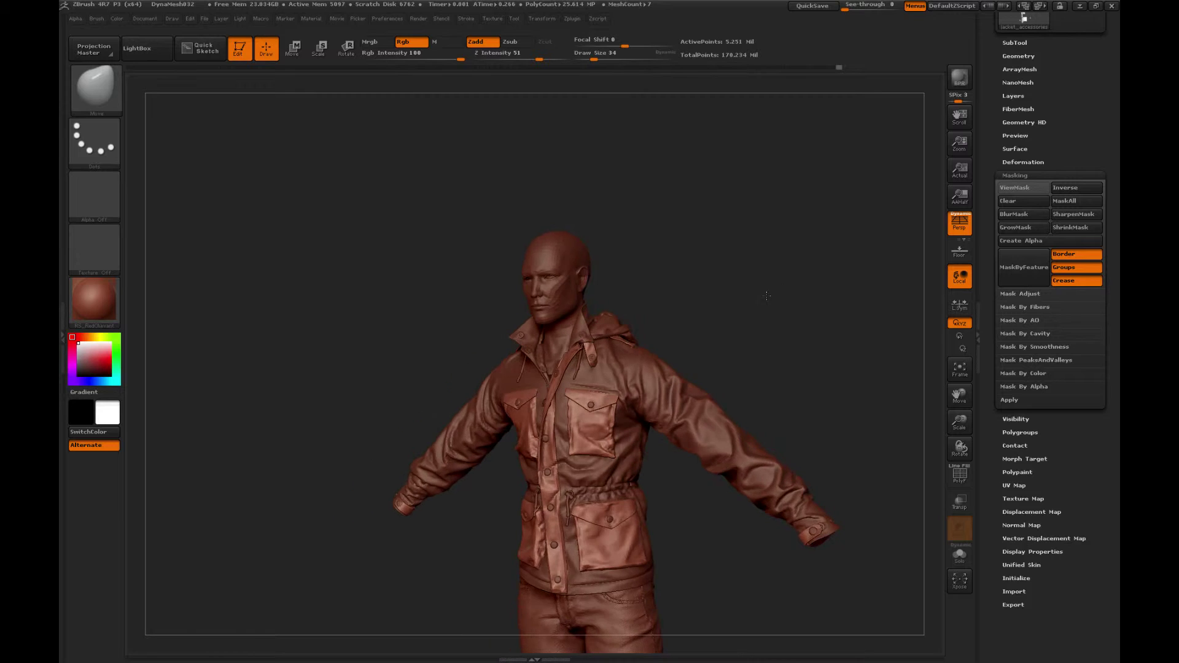
Step: Build up volume on the left chest pocket with the Clay brush at intensity 12, reducing the draw size to 22
key("b")
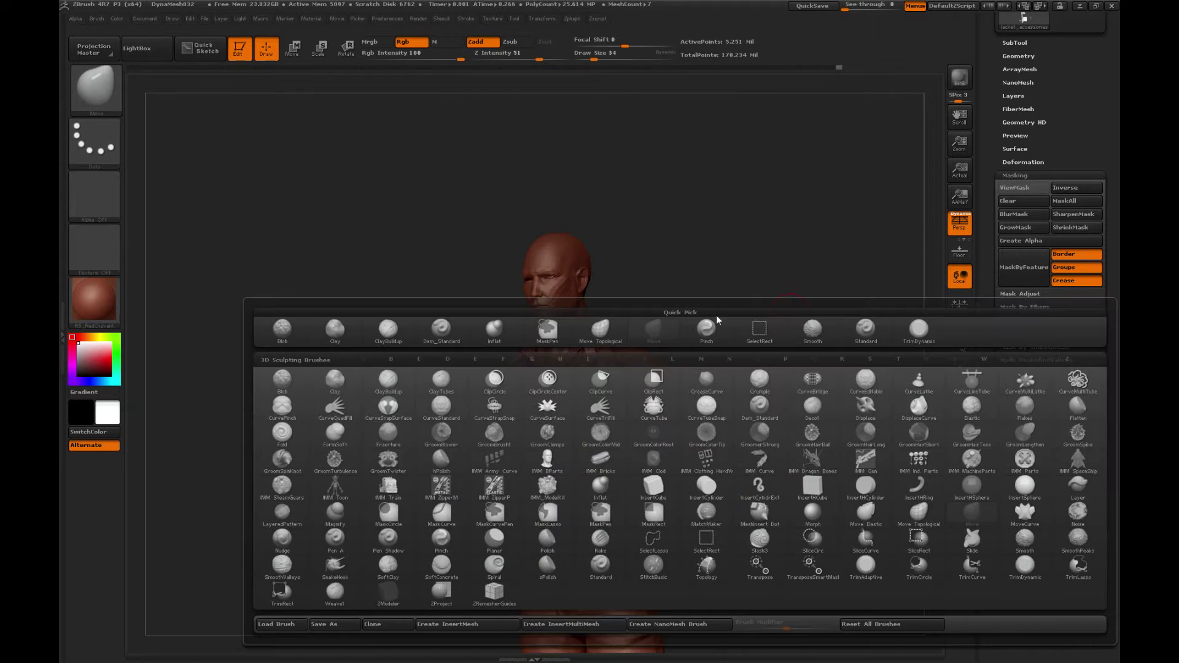
key("c")
key("l")
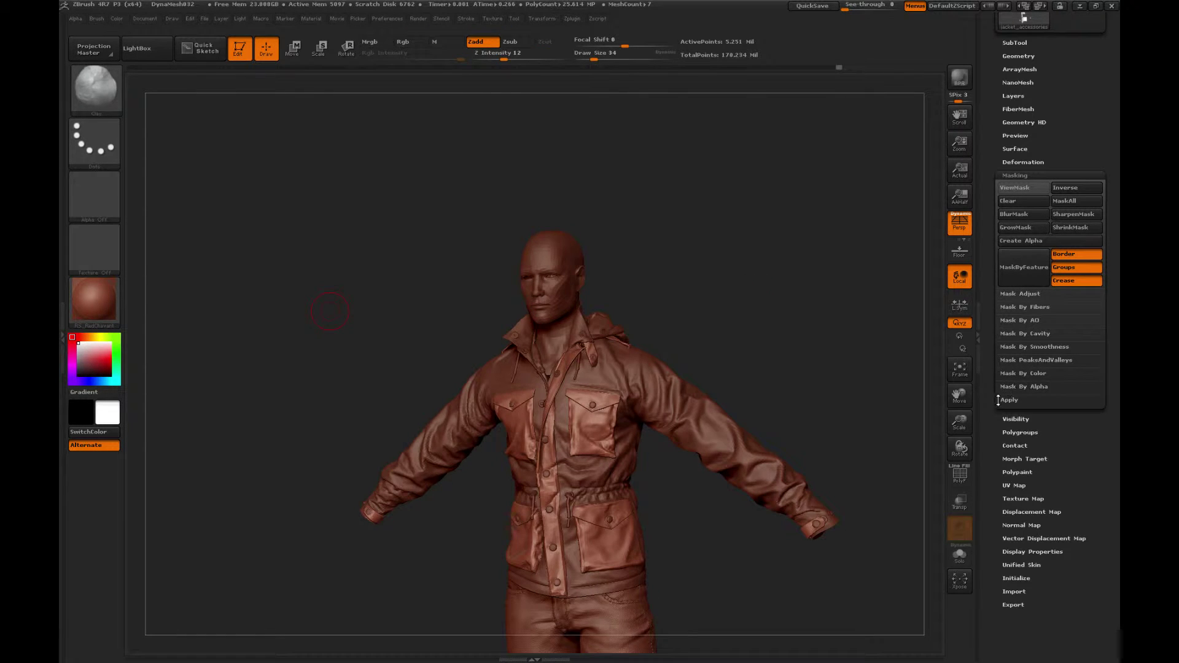
left_click_drag(959, 423, 732, 497)
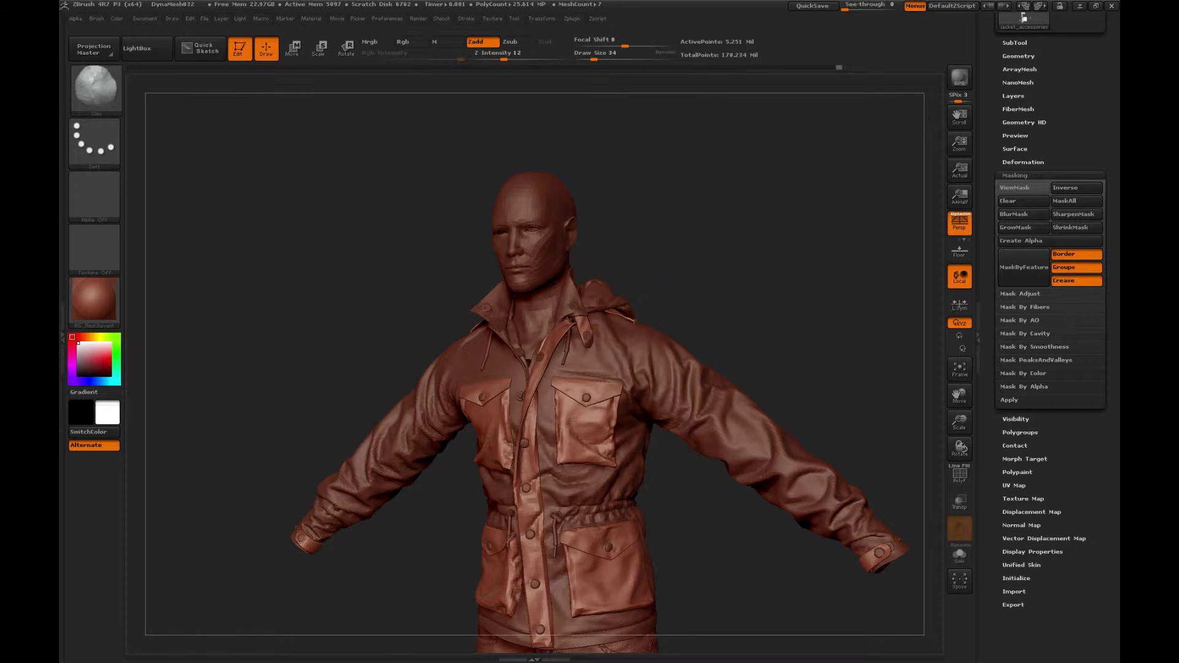
key("bracketleft")
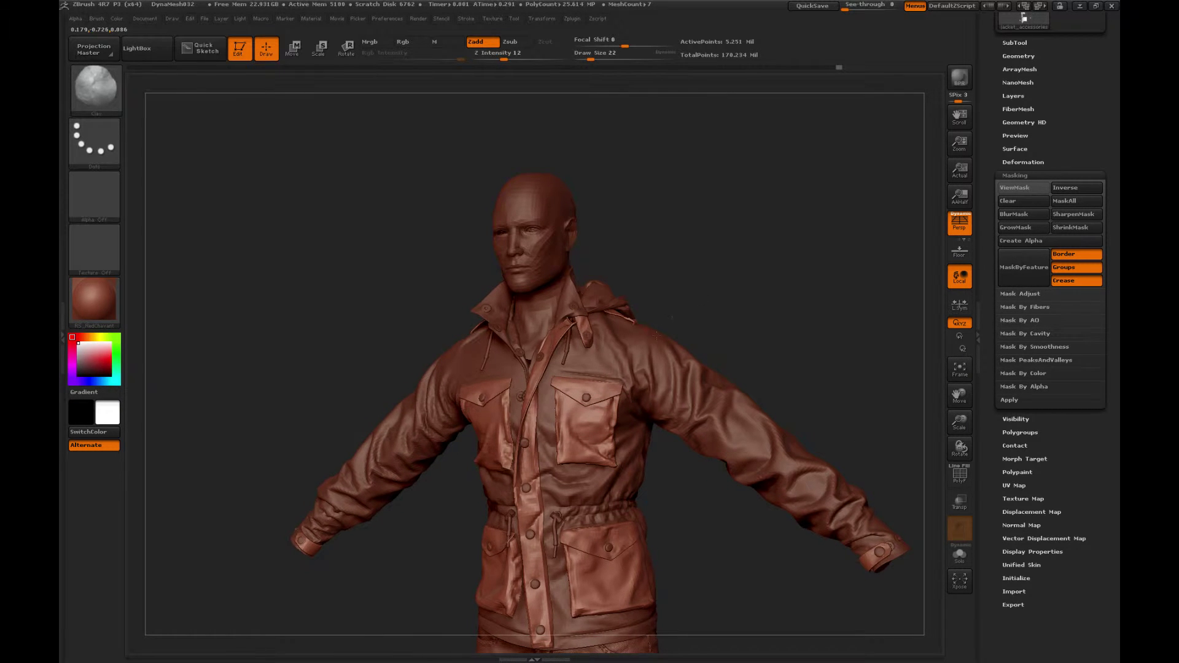
Step: Refine the left chest pocket's folds and outer edge with the Standard brush at intensity 25 and draw sizes 22 and 18
key("b")
key("s")
key("t")
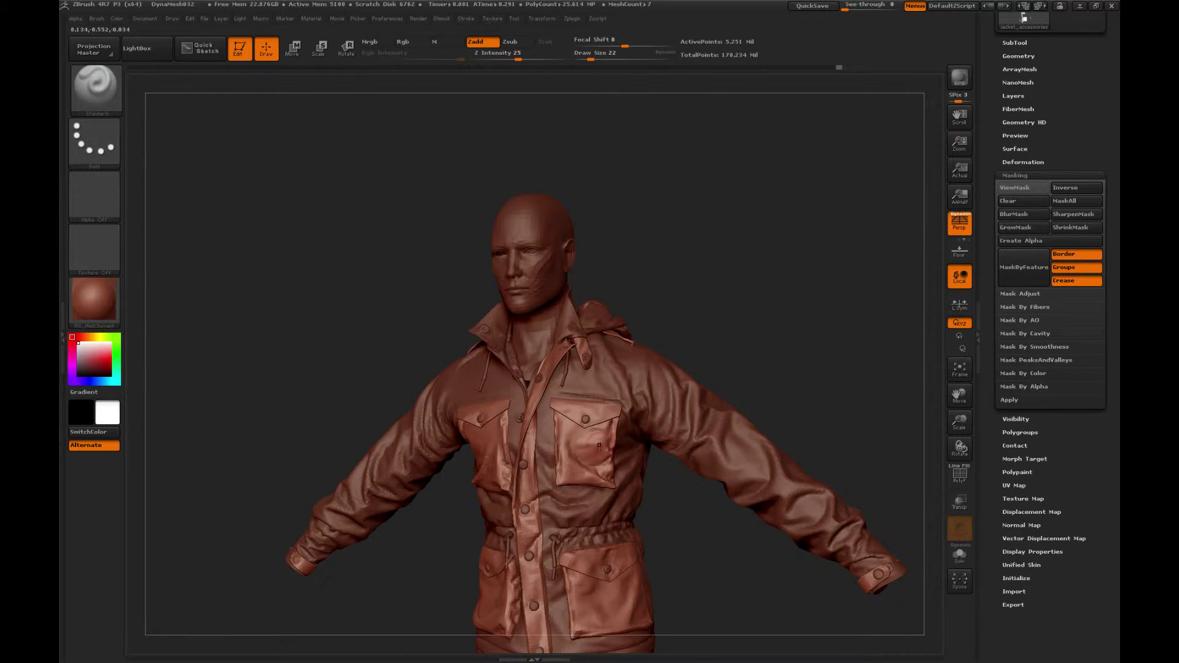
key("bracketleft")
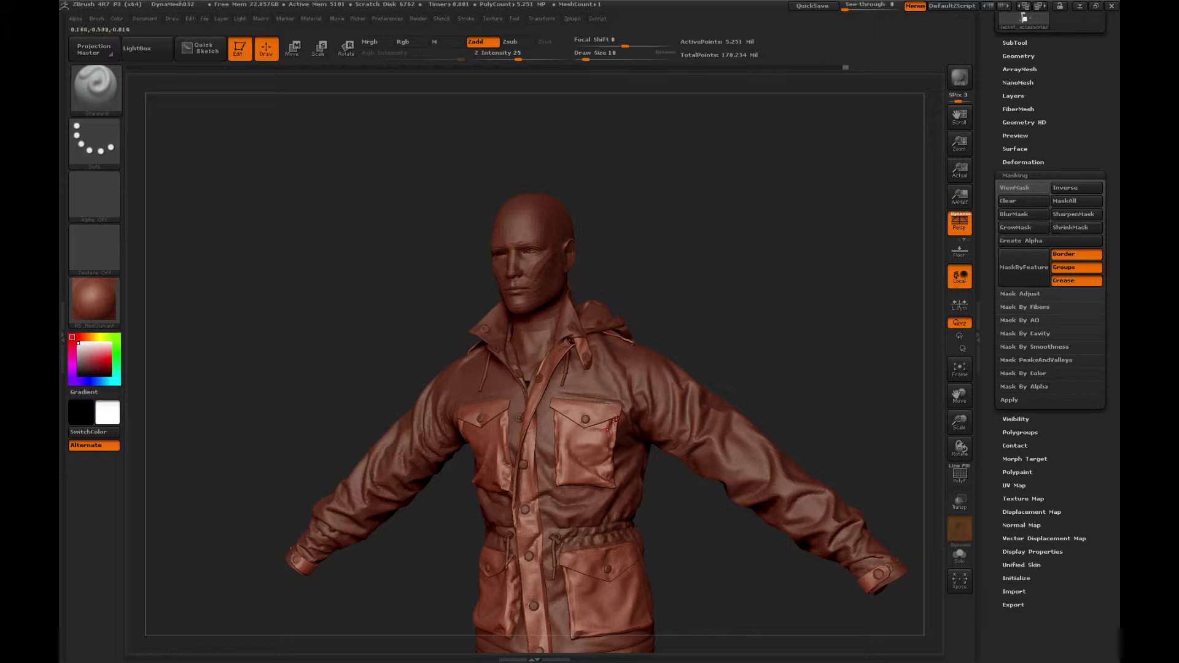
Step: Add volume to the left chest pocket's folds with the Clay brush at intensity 12 and draw size 18
key("b")
left_click(275, 343)
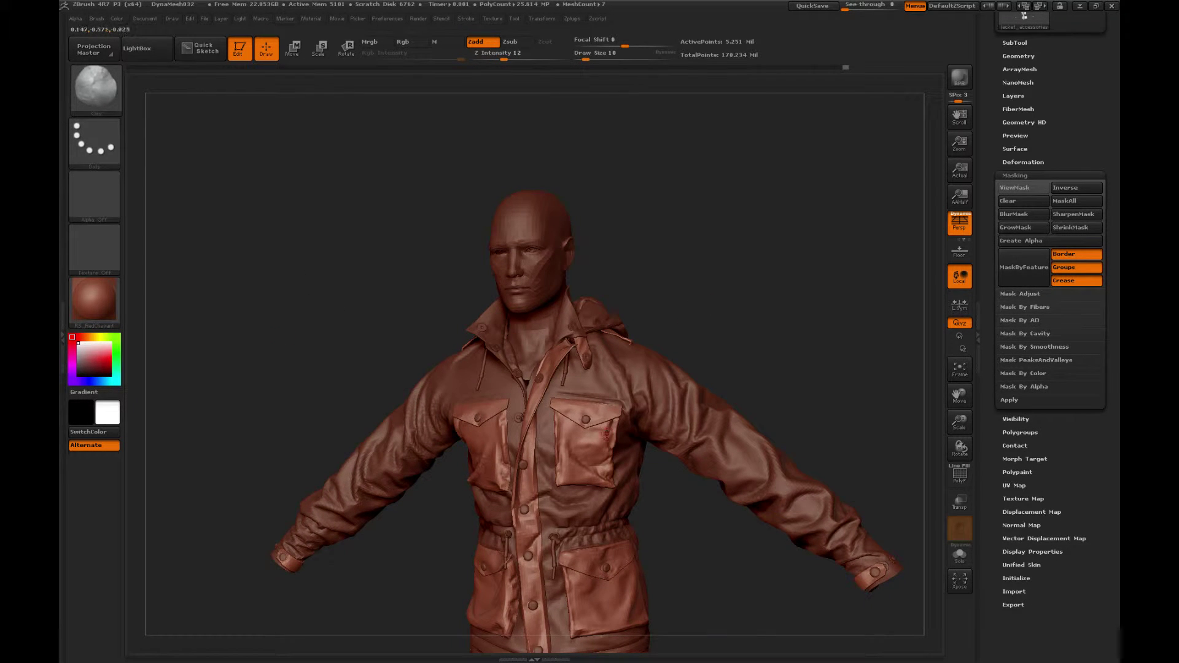
left_click_drag(781, 259, 781, 200, "alt")
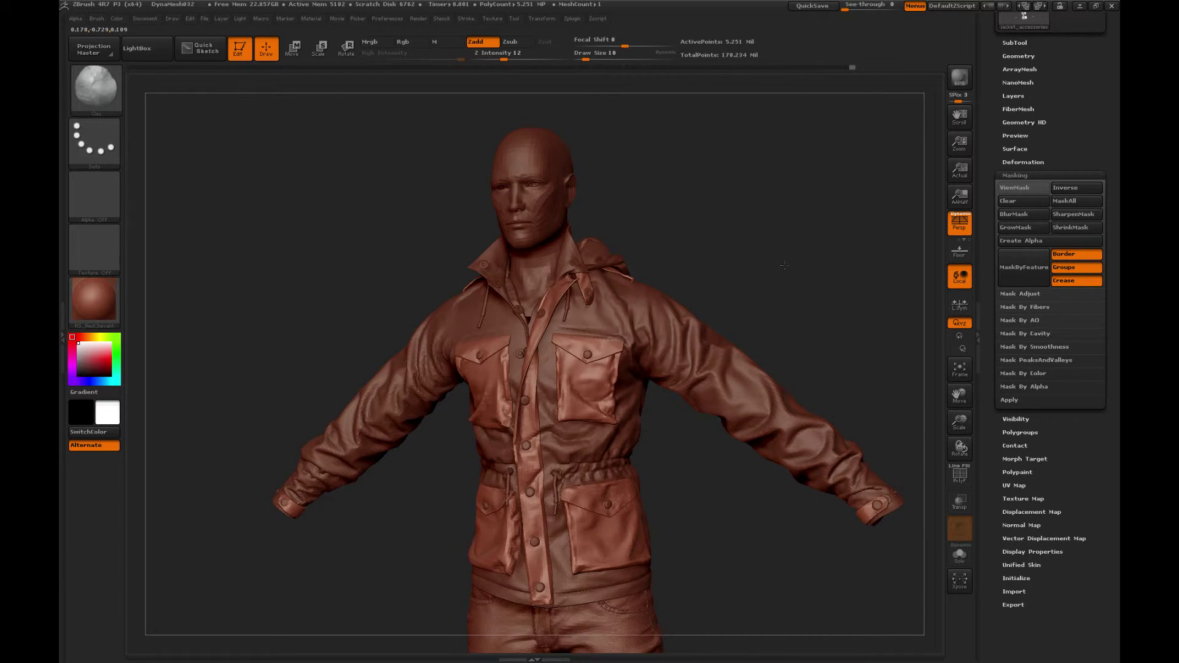
left_click_drag(784, 263, 804, 263)
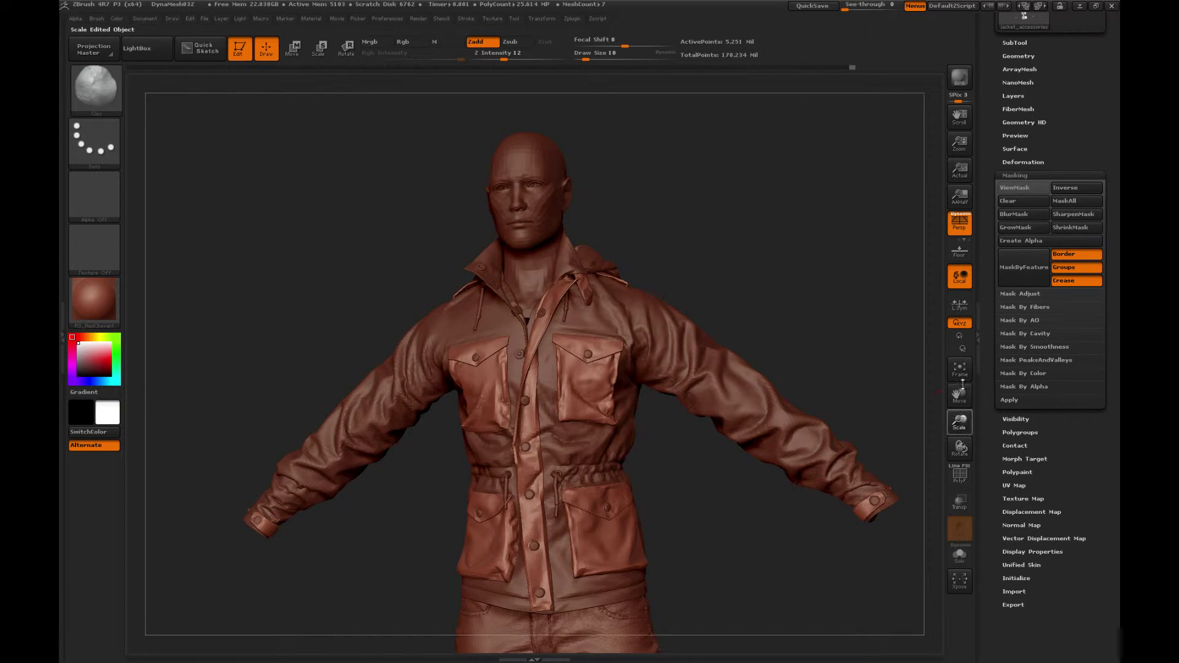
mouse_move(959, 422)
left_mouse_down()
mouse_move(923, 310)
mouse_move(942, 371)
mouse_move(858, 352)
mouse_move(845, 319)
left_mouse_up()
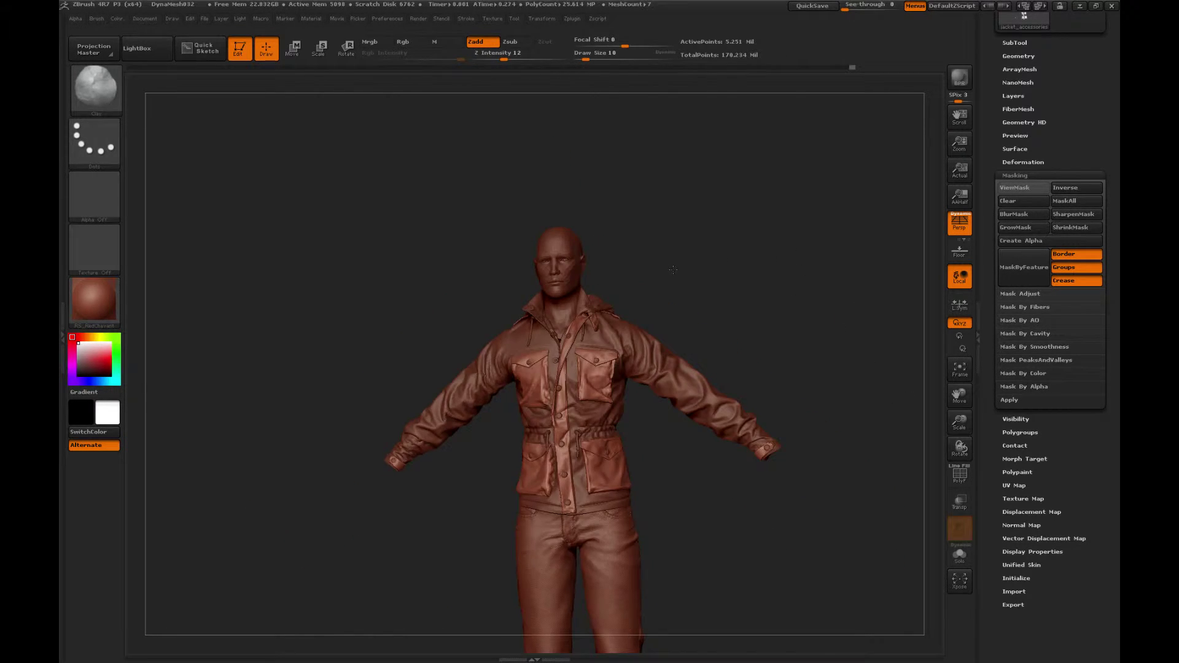
left_click_drag(654, 418, 632, 422)
Step: Strengthen the left chest pocket's folds with the Standard brush at intensity 25 and draw size 22, judging them at full-figure distance
key("b")
left_click(820, 343)
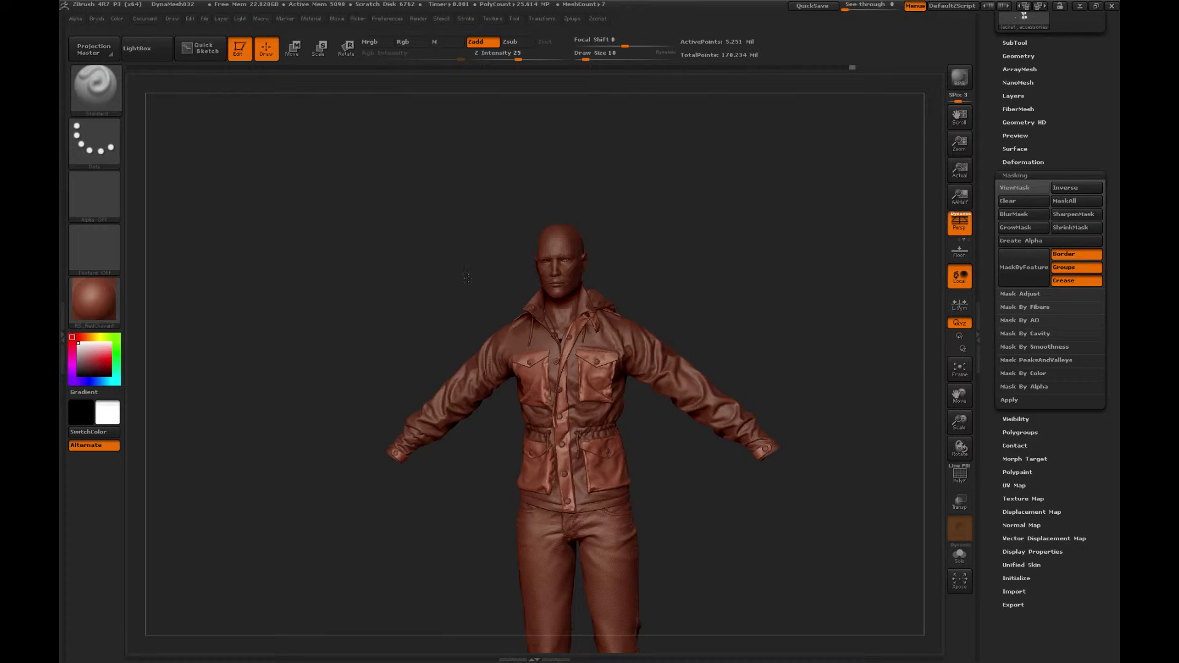
left_click_drag(356, 256, 360, 312, "alt")
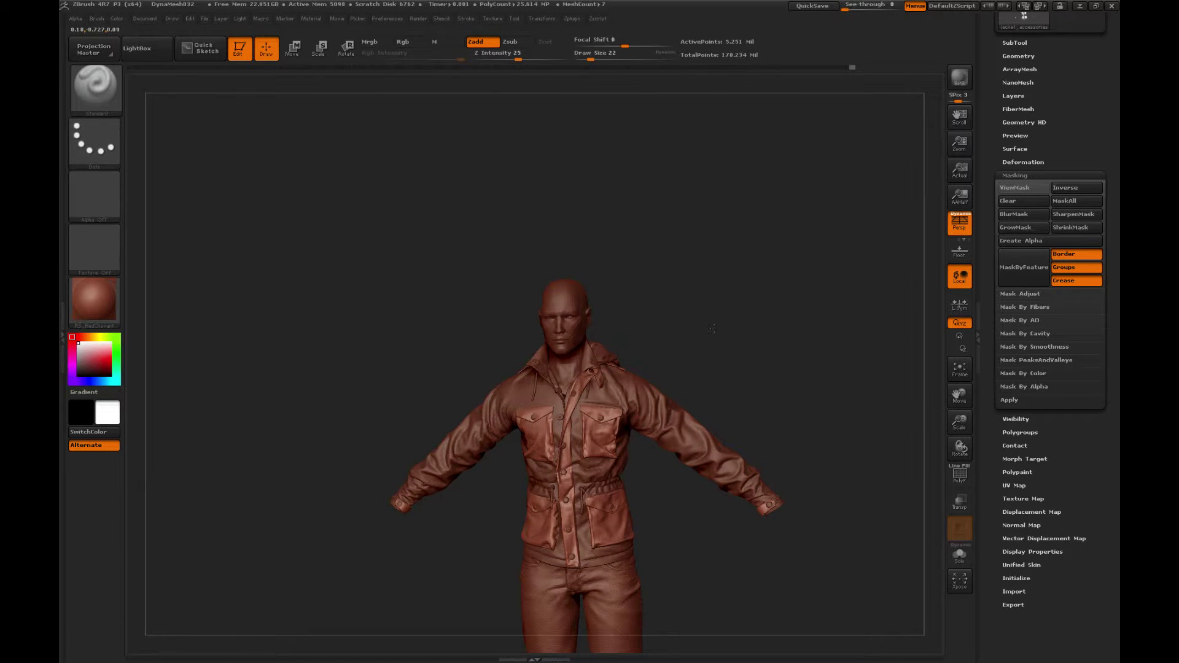
left_click_drag(713, 326, 723, 327)
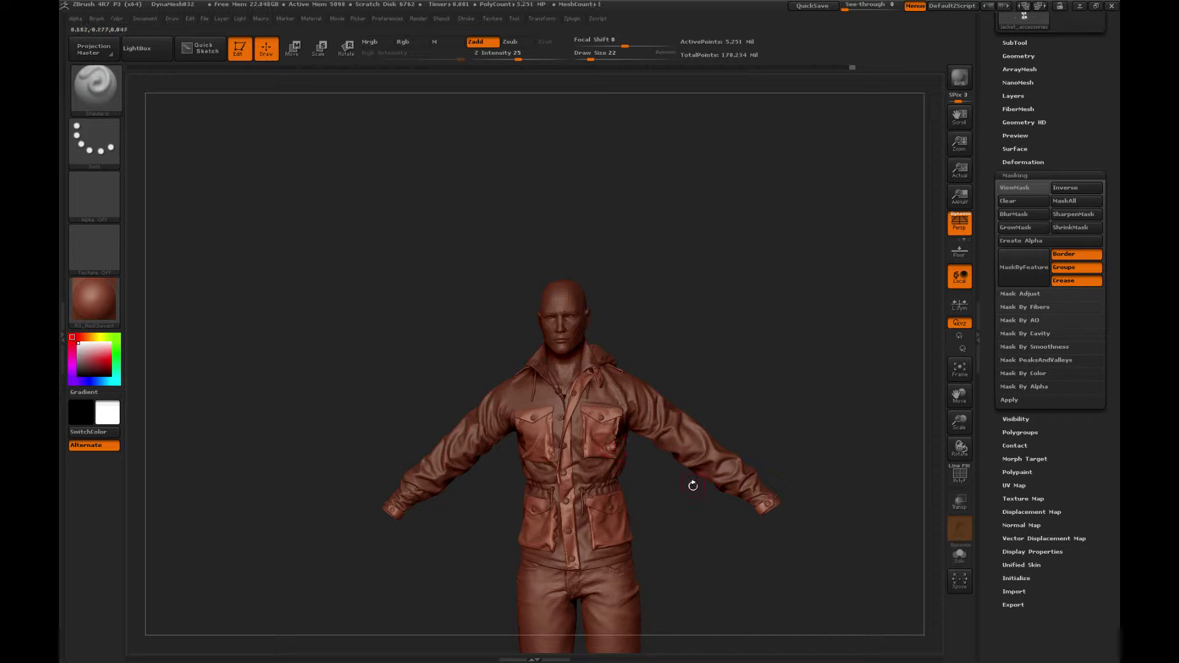
left_click_drag(692, 484, 680, 485)
Step: Select the jacket_main subtool and build up the fabric below the left chest pocket with the Clay brush at intensity 12 and draw size 14
left_click(589, 471, "alt")
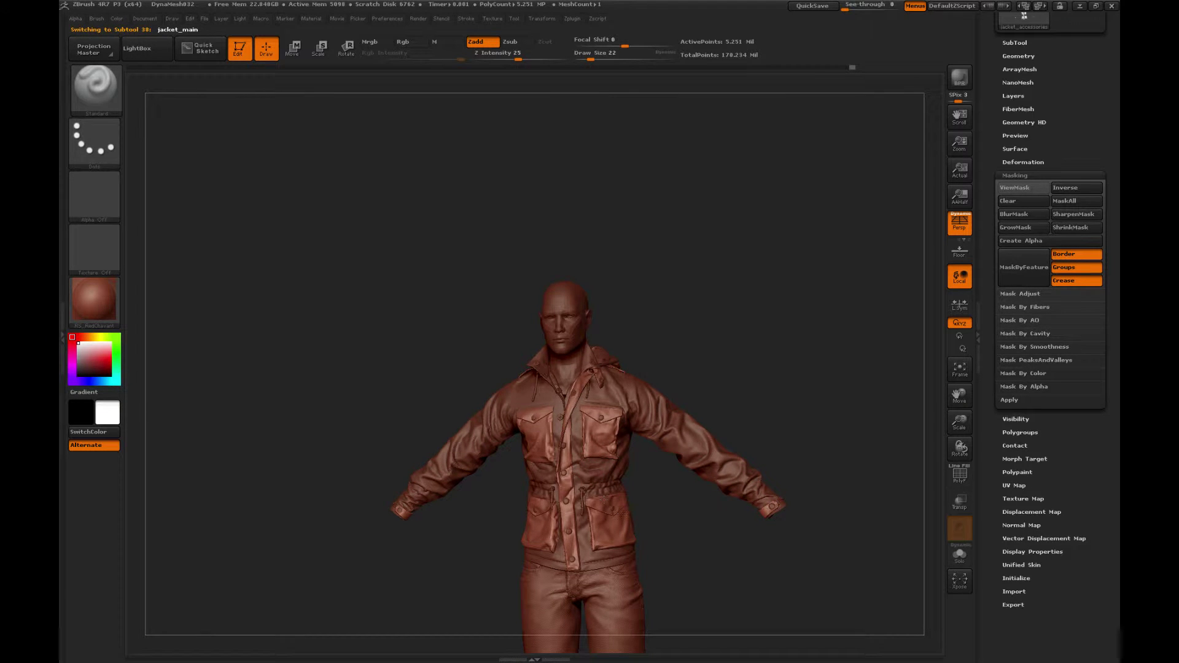
key("b")
left_click(314, 344)
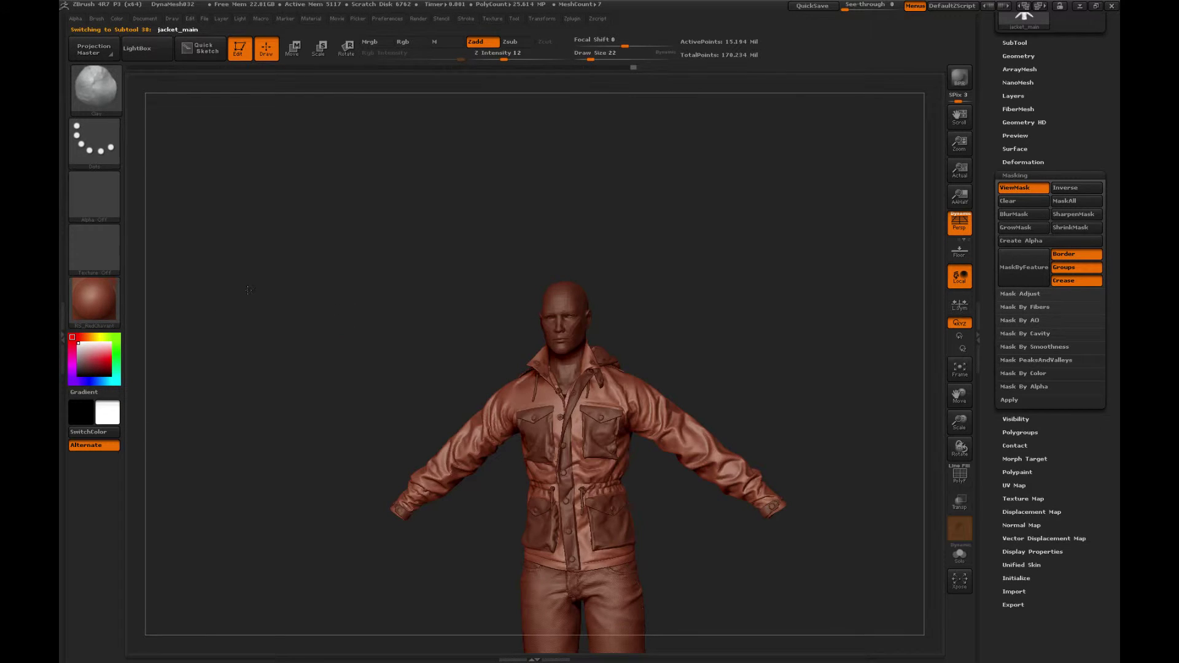
left_click_drag(248, 289, 573, 457)
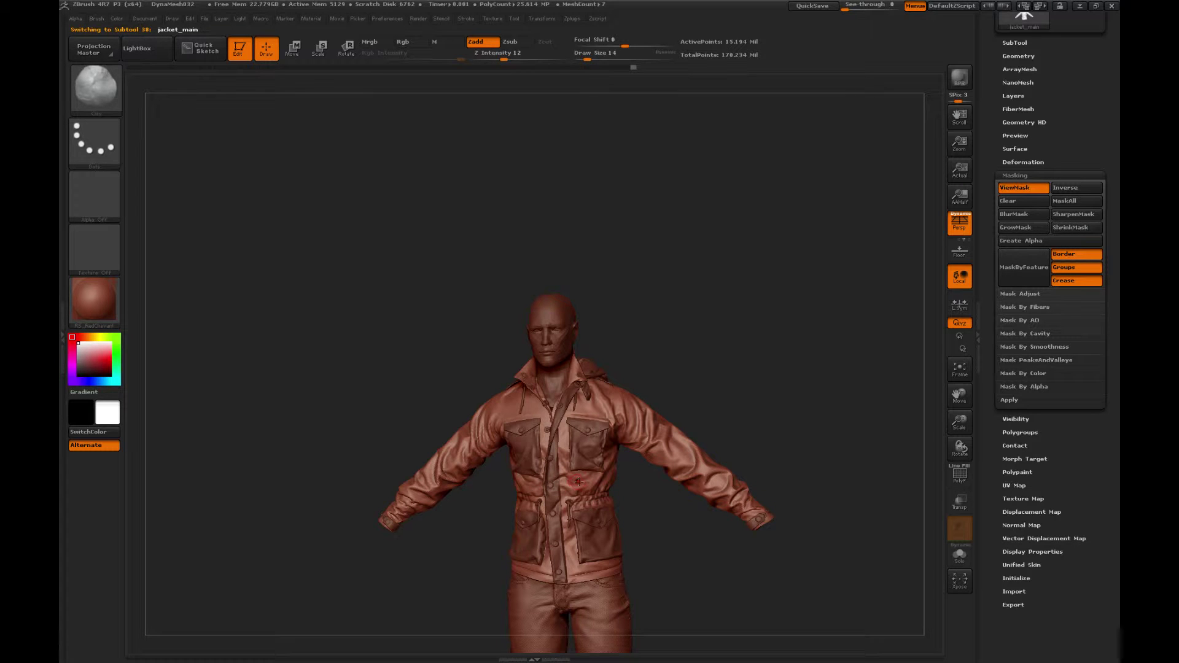
left_click_drag(765, 400, 811, 463)
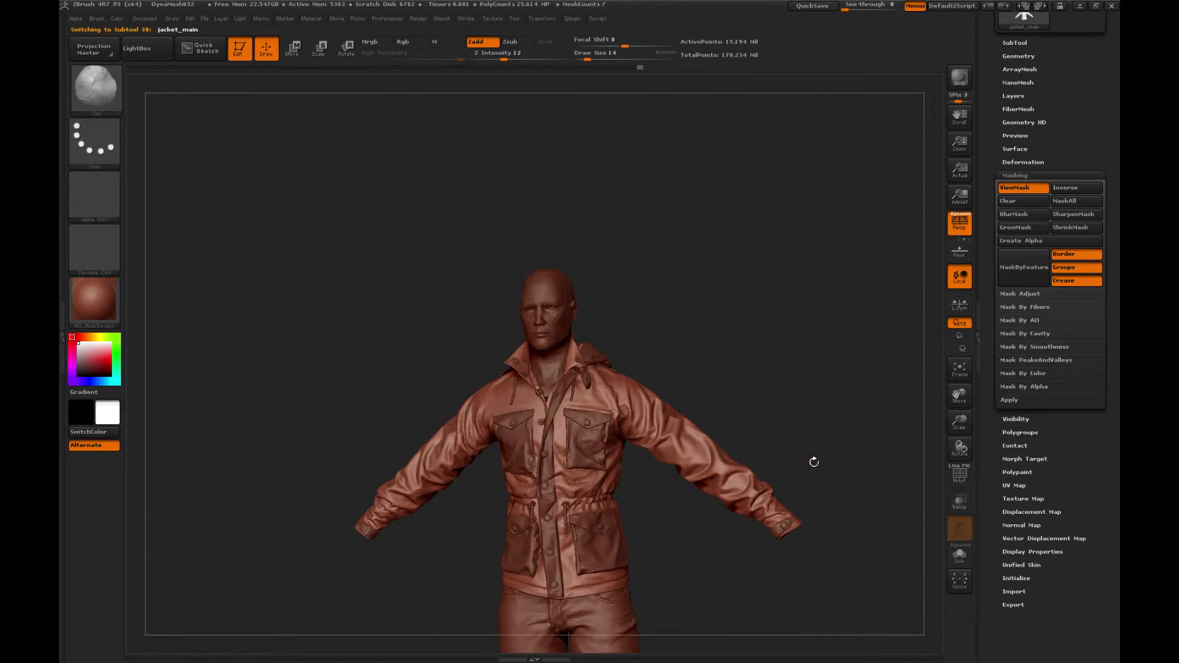
left_click_drag(680, 567, 675, 565)
mouse_move(452, 540)
left_mouse_down("alt")
mouse_move(455, 479)
mouse_move(433, 479)
left_mouse_up("alt")
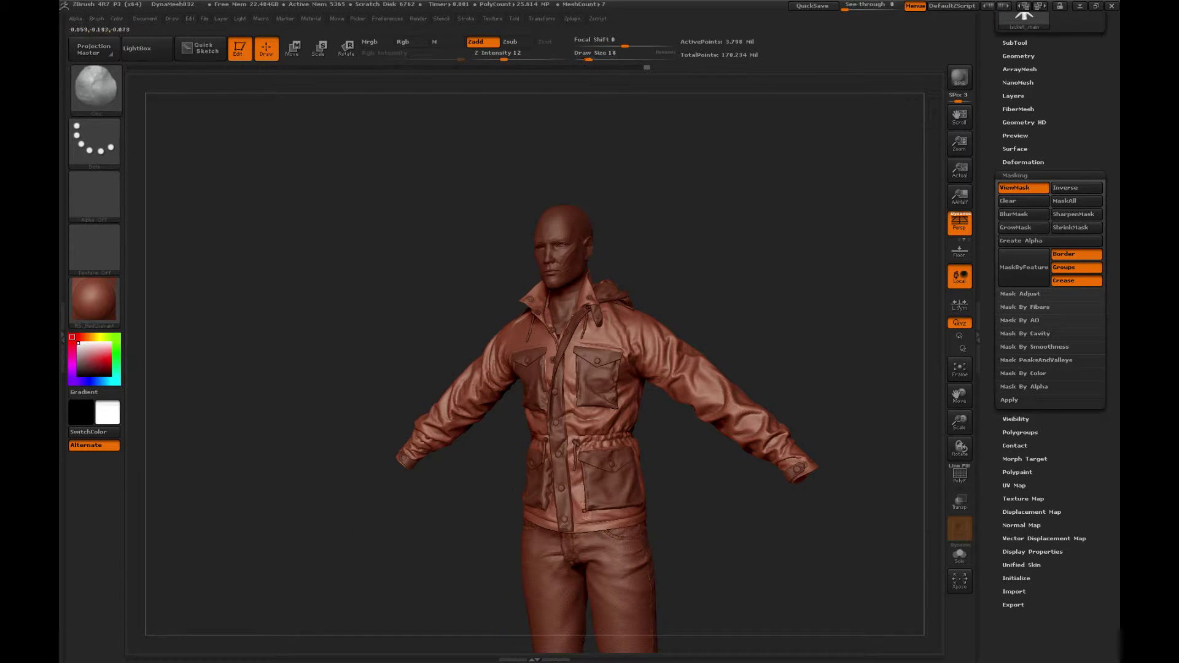
mouse_move(664, 467)
left_mouse_down()
mouse_move(723, 391)
mouse_move(728, 447)
left_mouse_up()
Step: Smooth the main jacket fabric and sculpt folds around the left chest and shoulder with the Standard brush at intensity 25 and draw size 22
key("shift")
key("b")
key("s")
key("t")
left_click_drag(858, 344, 642, 481)
key("bracketleft")
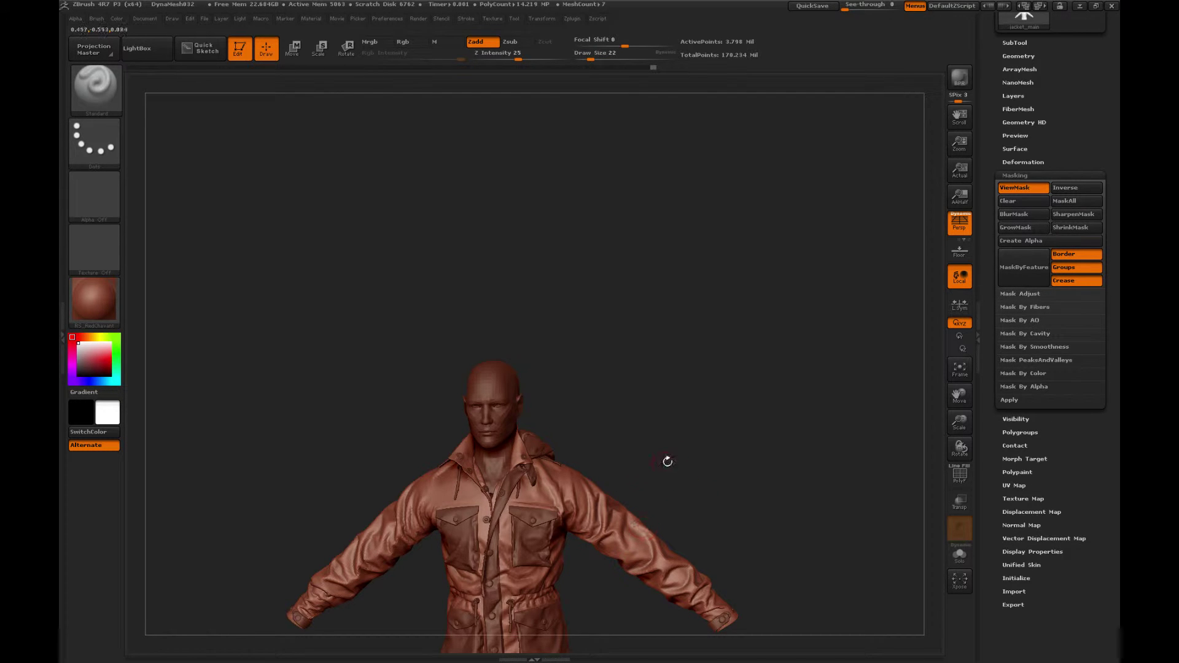
left_click_drag(665, 460, 730, 457)
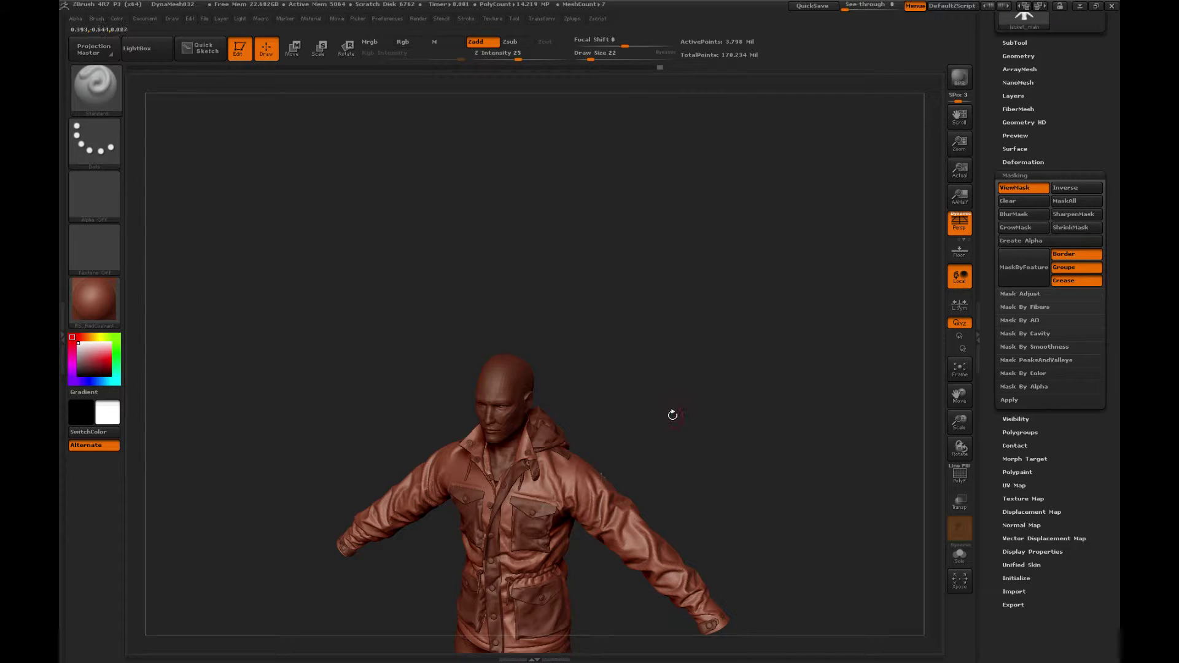
Step: Raise the main jacket to the 15.194-million-point subdivision level and refine its chest and left sleeve folds with the Standard brush at intensity 25
left_click_drag(671, 414, 695, 433)
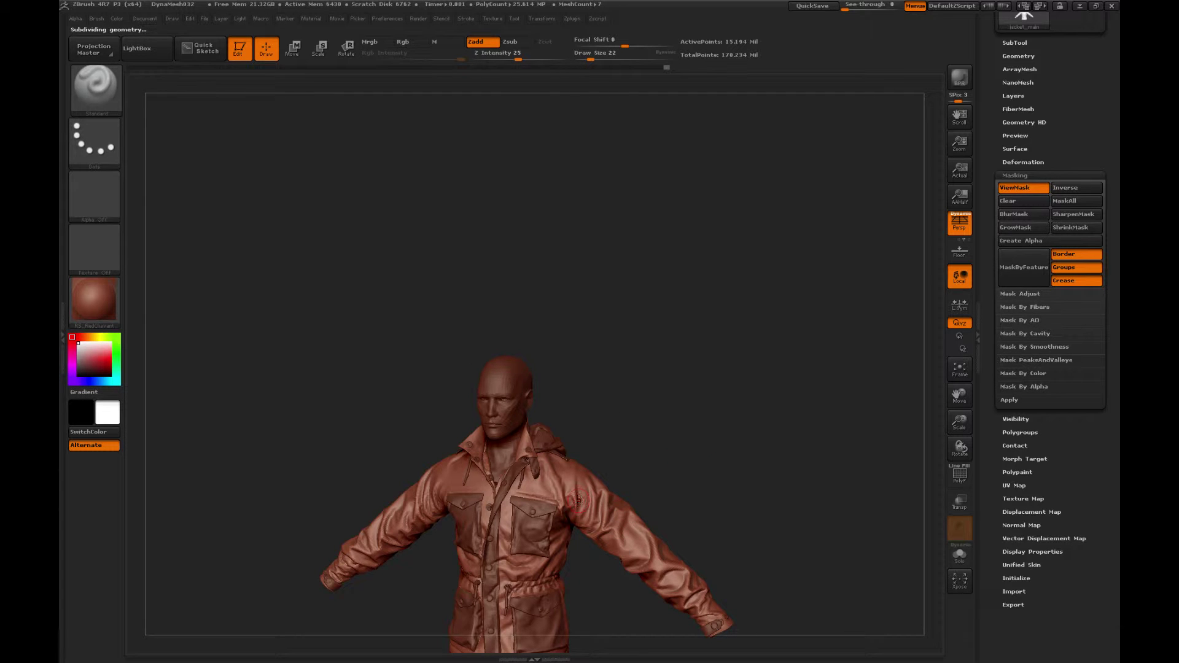
key("shift")
key("b")
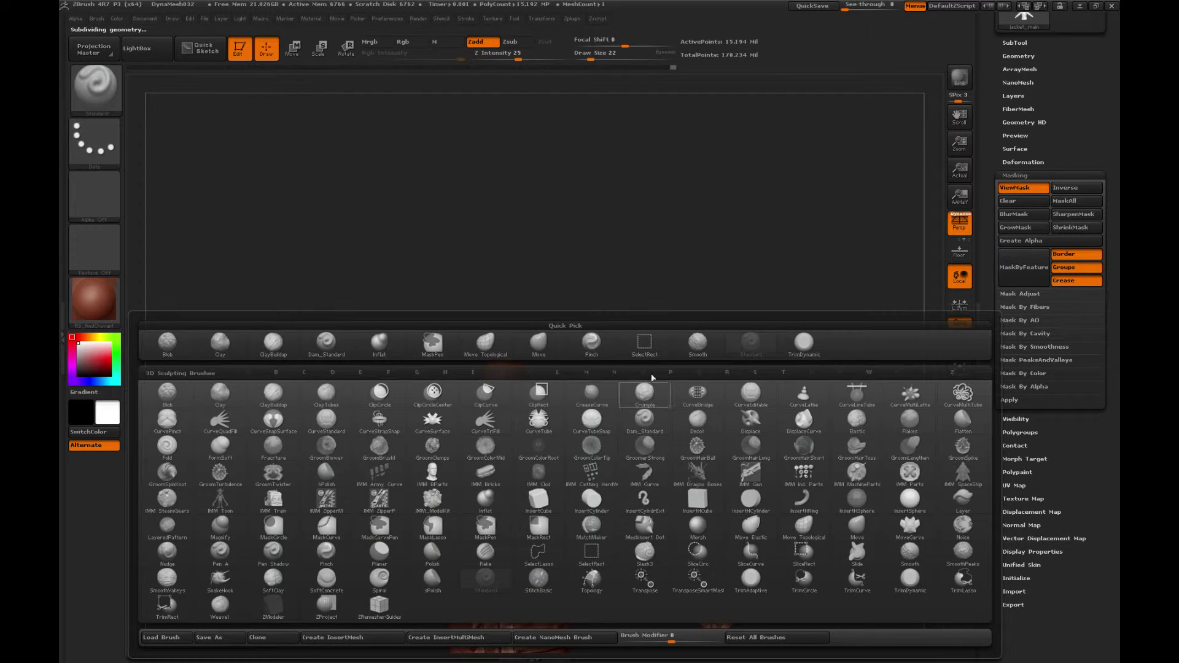
left_click_drag(609, 223, 618, 146, "alt")
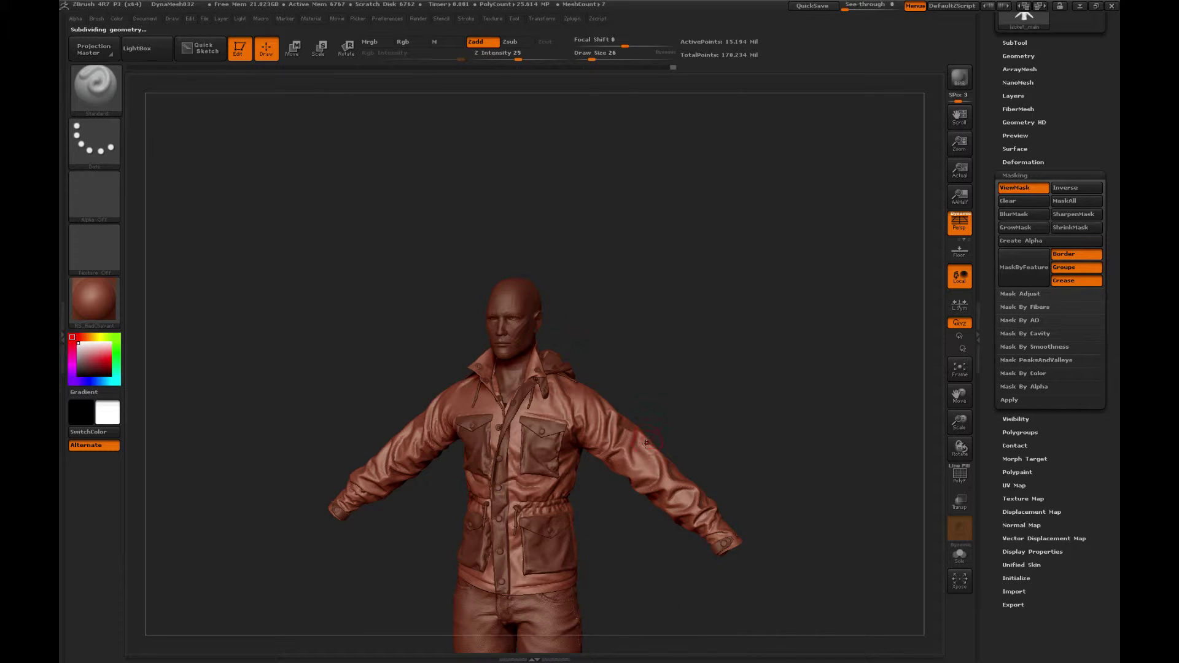
key("shift")
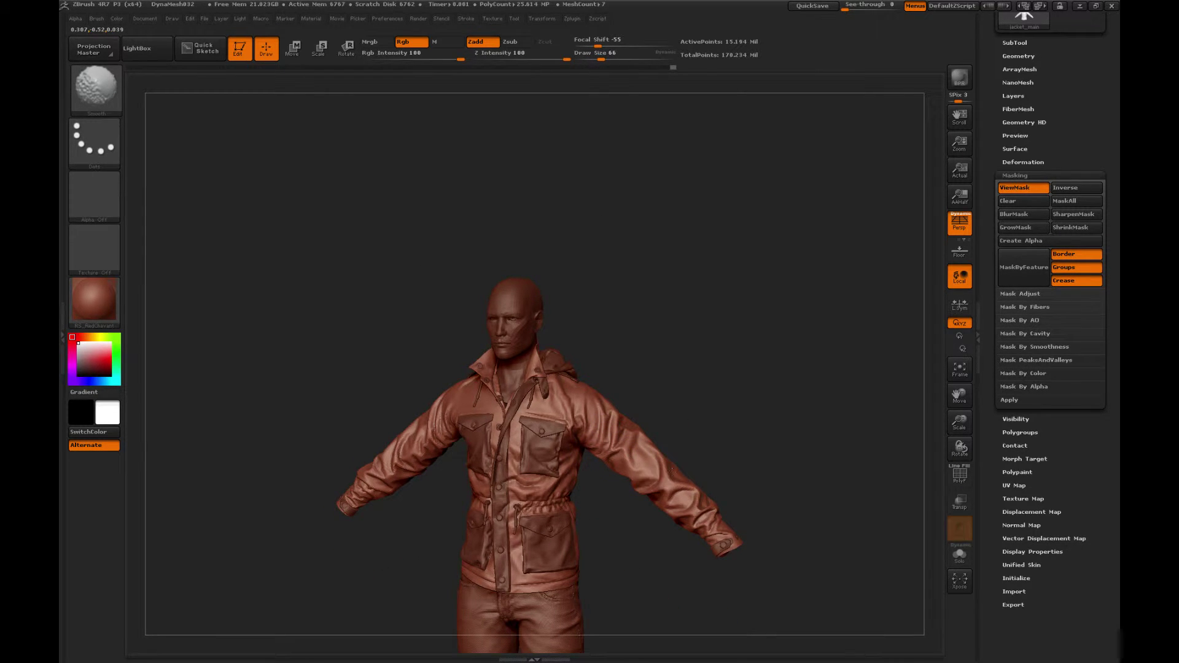
Step: Smooth the main jacket's folds from behind with the Smooth brush at draw size 66
left_click_drag(772, 420, 599, 436)
key("shift")
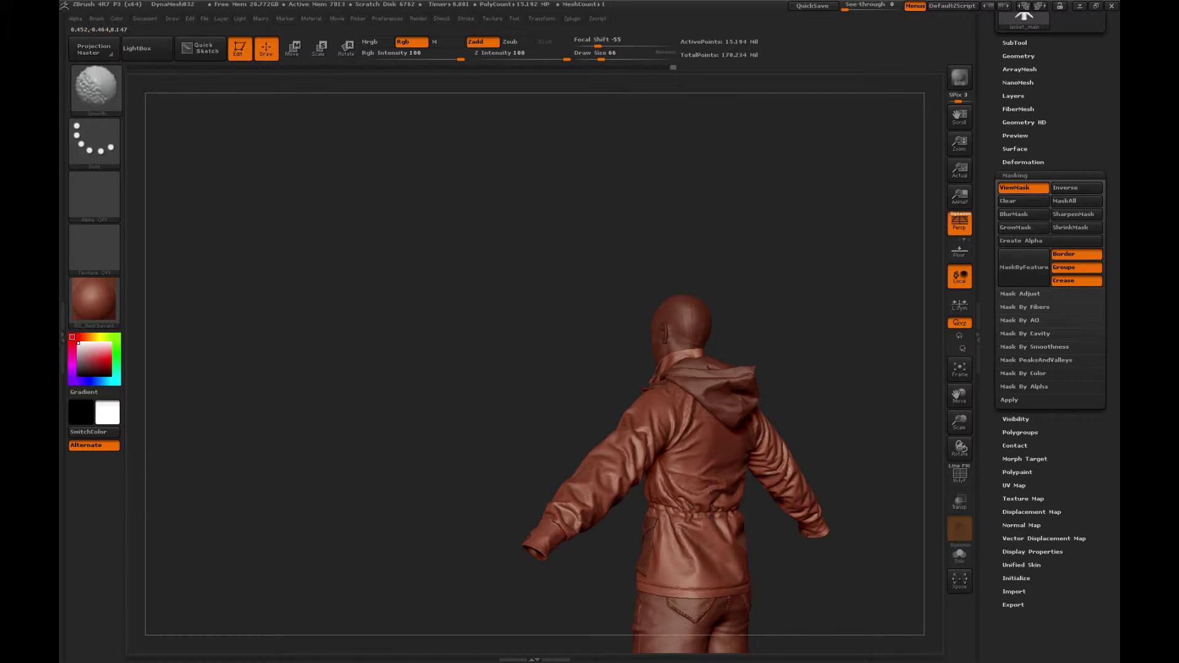
left_click_drag(659, 283, 598, 285)
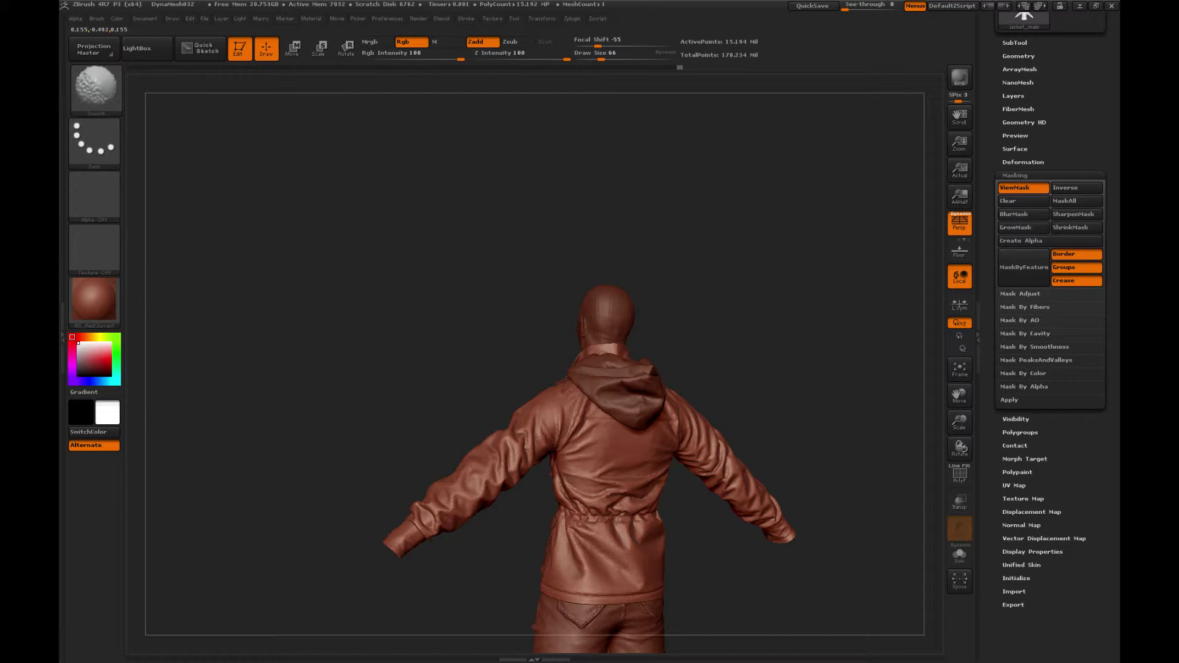
Step: Sculpt and smooth the sleeve and back folds from behind with the Standard brush at intensity 25 and draw size 62
key("b")
key("s")
key("t")
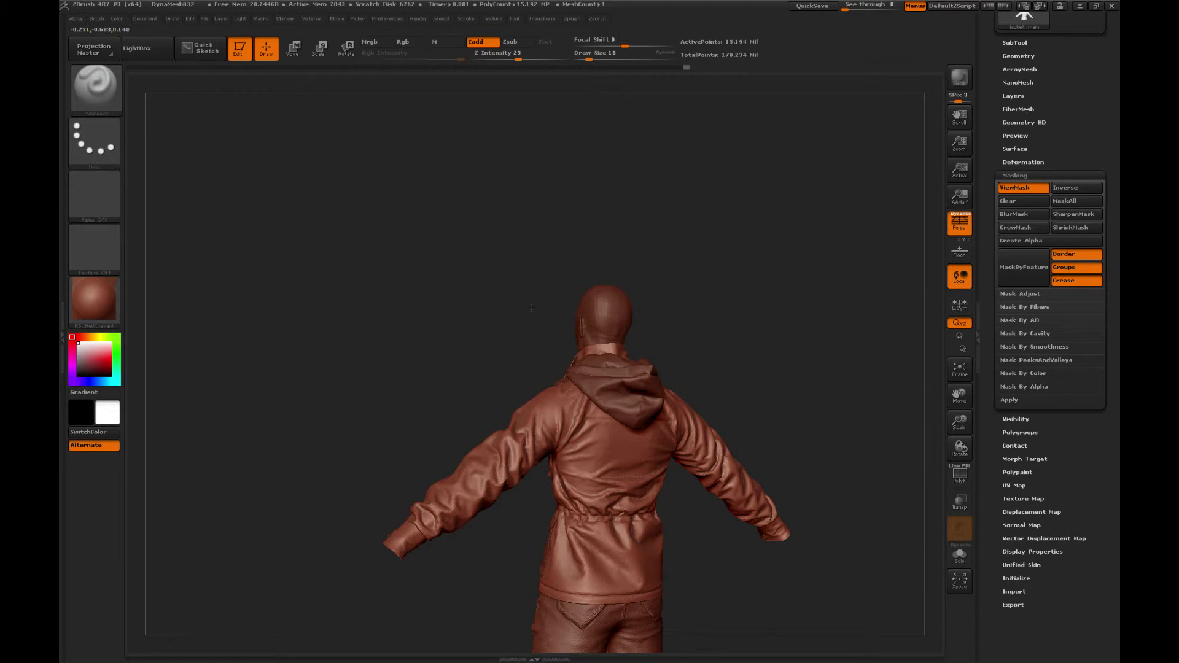
left_click_drag(737, 355, 688, 359)
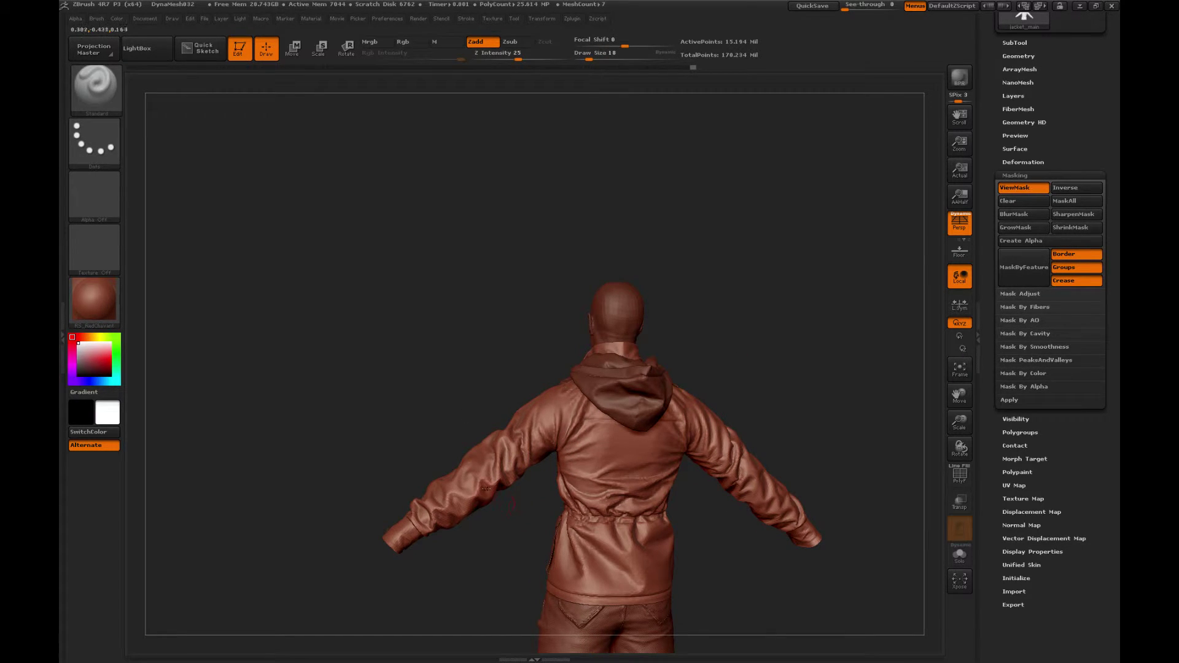
key("bracketright")
key("bracketright")
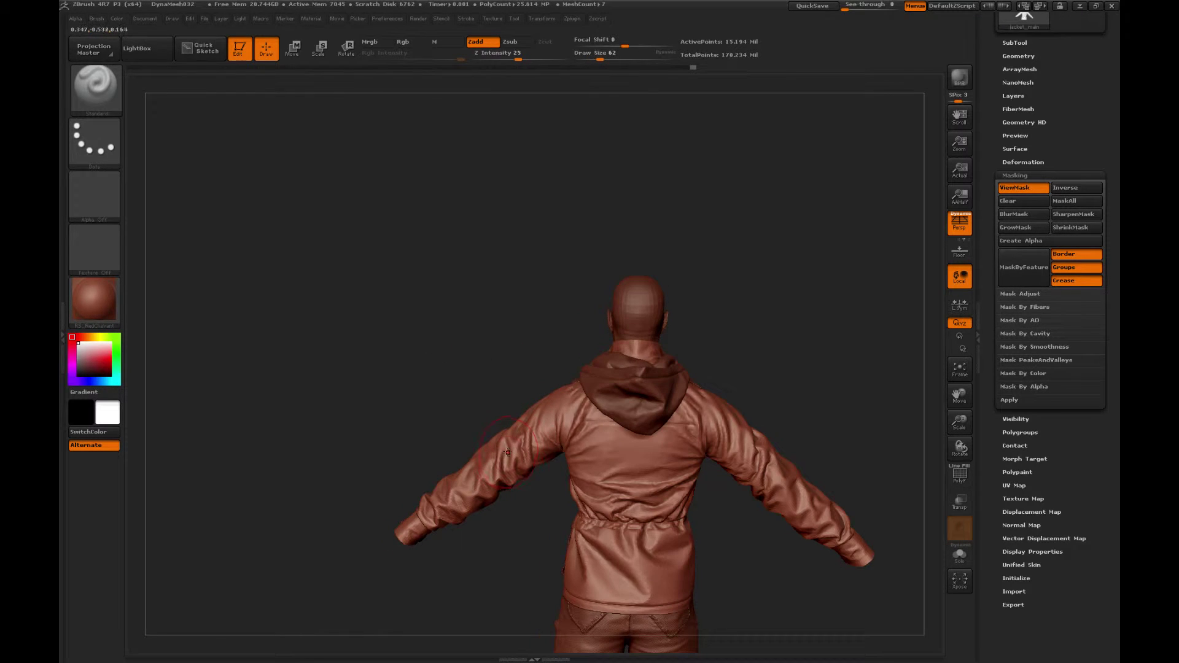
key("shift")
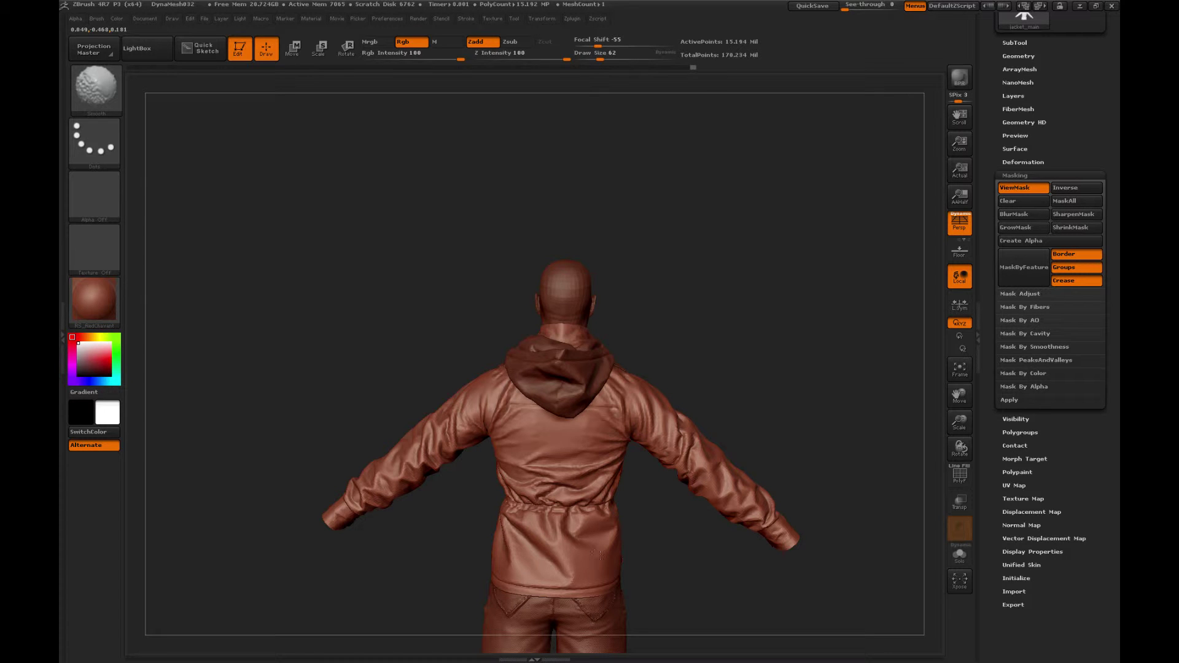
left_click_drag(632, 554, 640, 501, "alt")
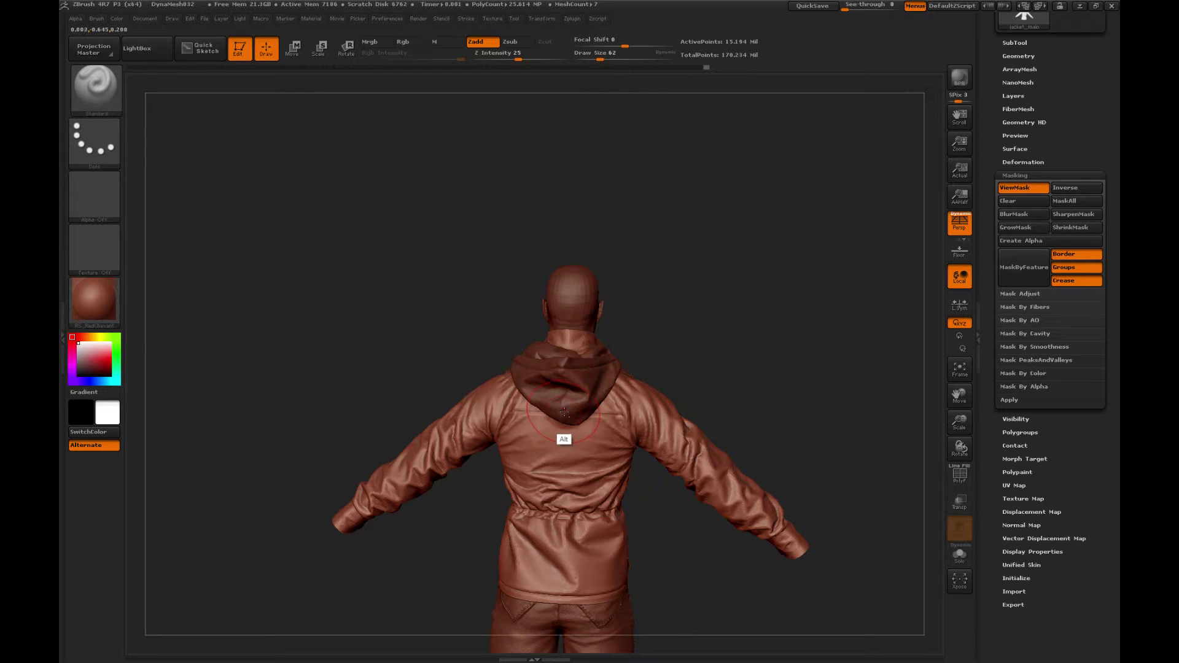
left_click(565, 416, "alt")
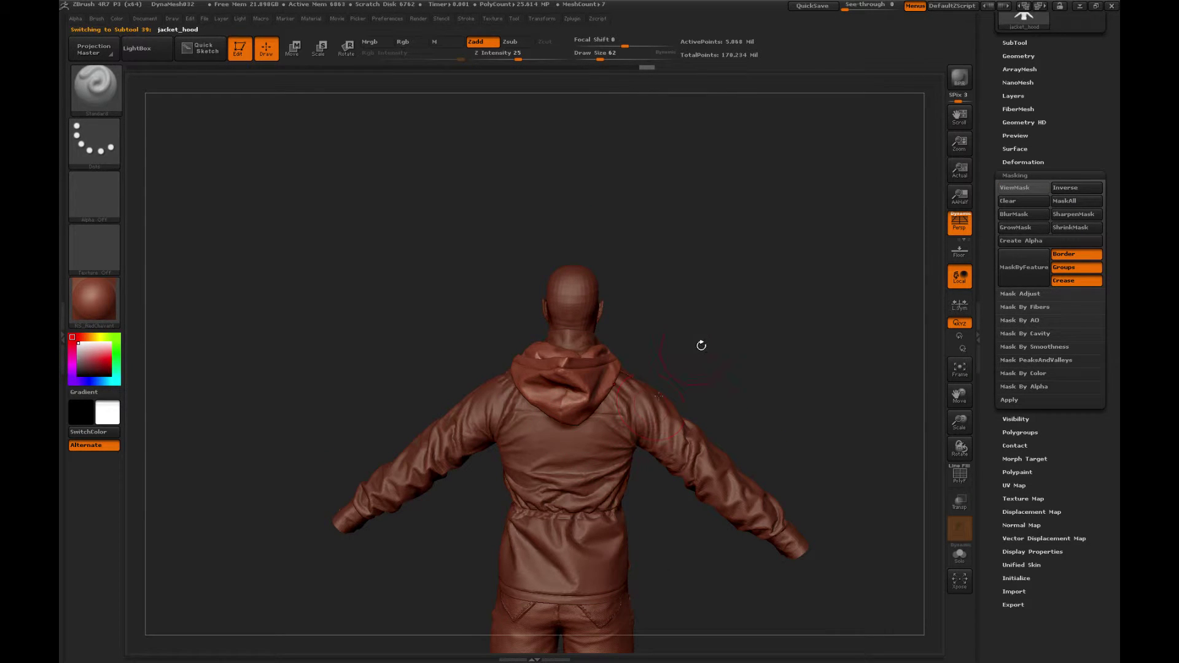
left_click_drag(660, 303, 653, 253, "alt")
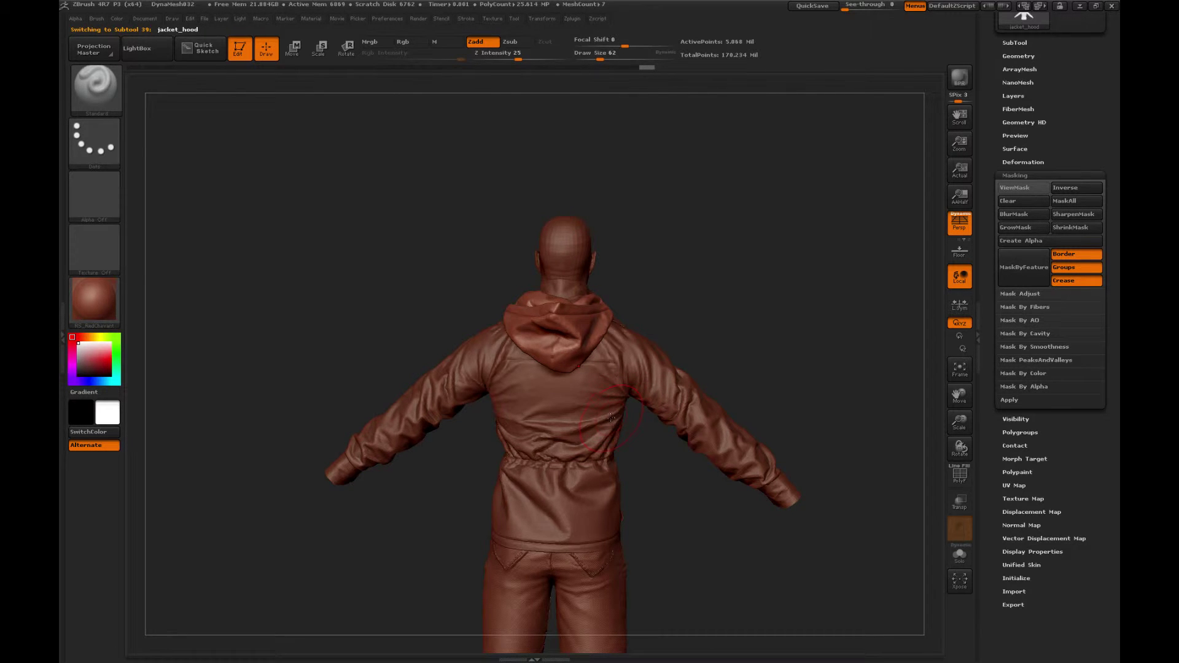
left_click(585, 478, "alt")
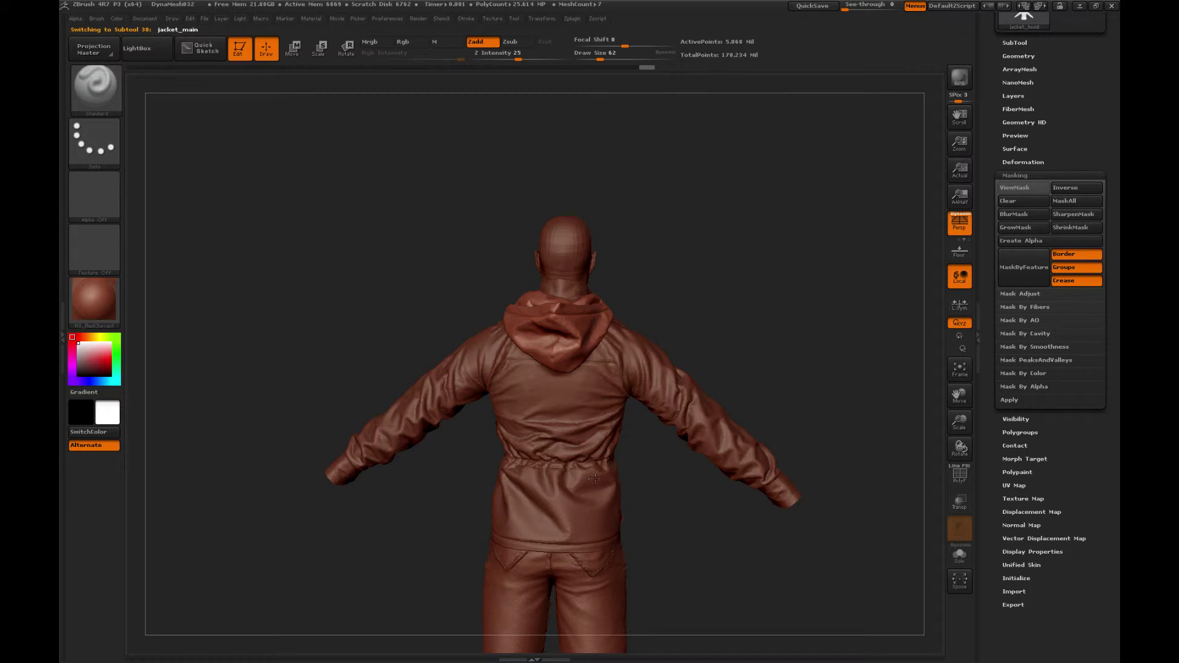
Step: Smooth the lower back of the main jacket with the Smooth brush at draw size 62
key("ctrl+h")
key("shift")
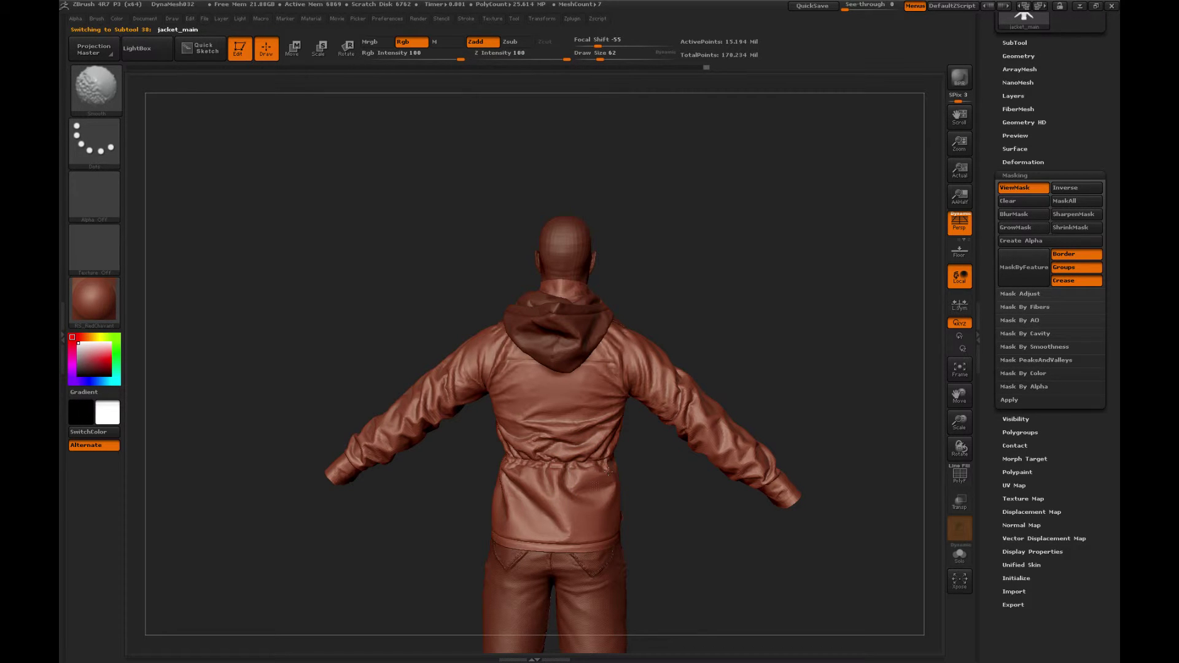
left_click_drag(663, 503, 575, 534)
key("shift")
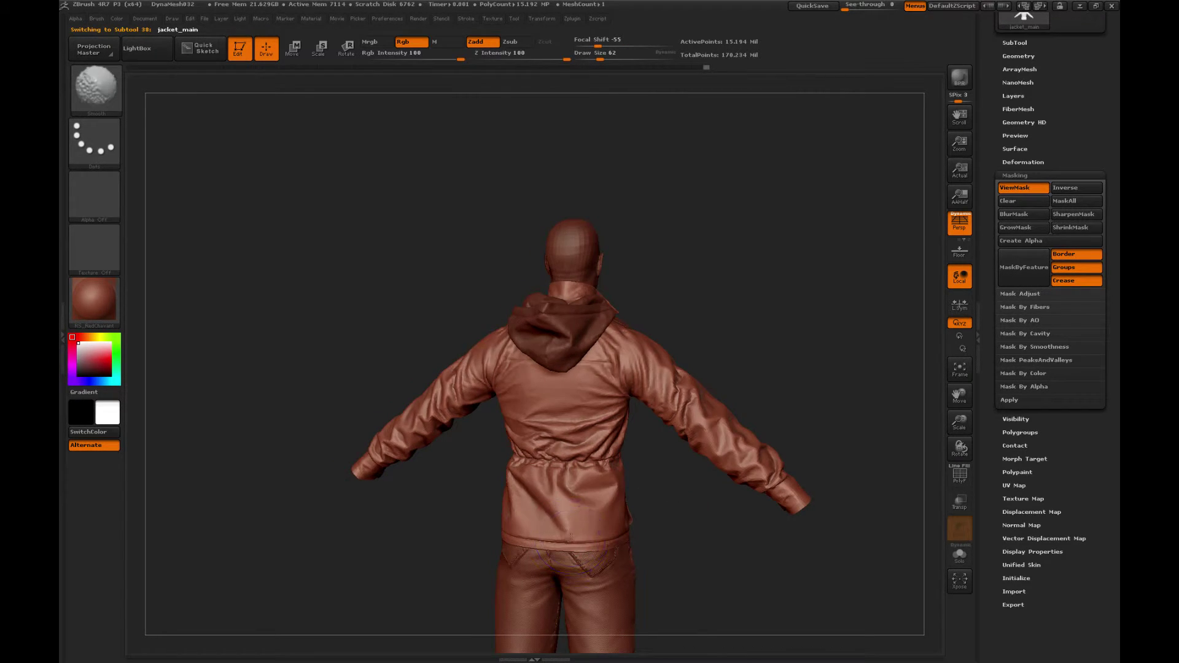
Step: Sculpt the folds on the jacket's lower back with the Standard brush at intensity 25 and draw size 42, smoothing the result
key("b")
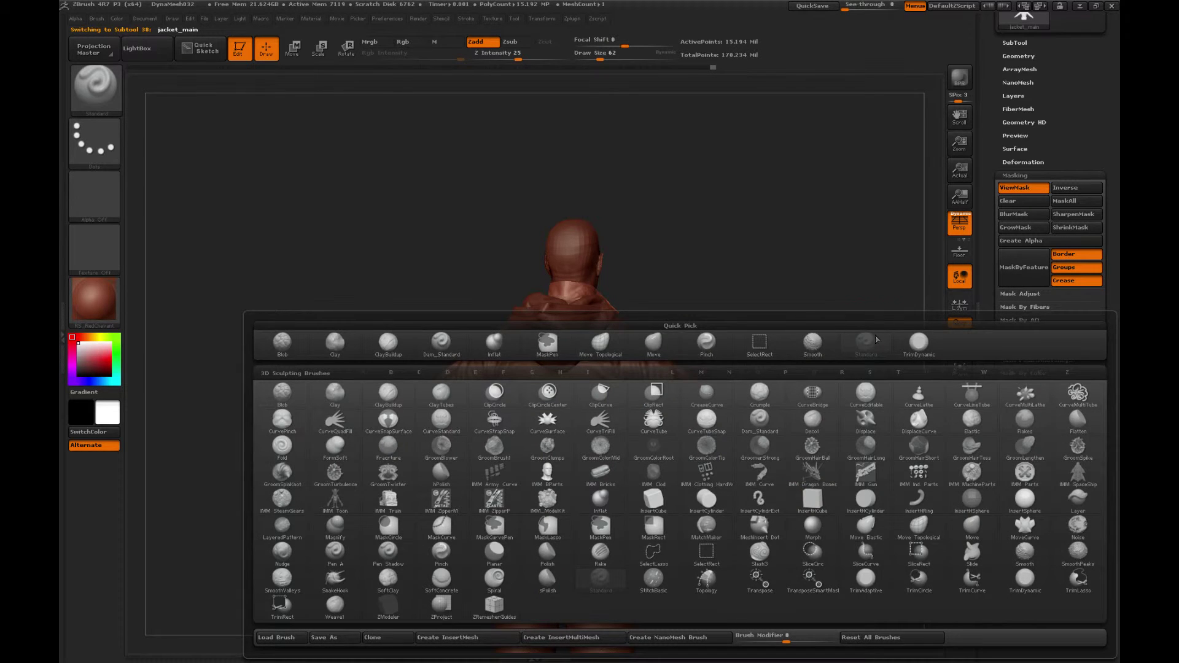
left_click_drag(682, 509, 603, 515)
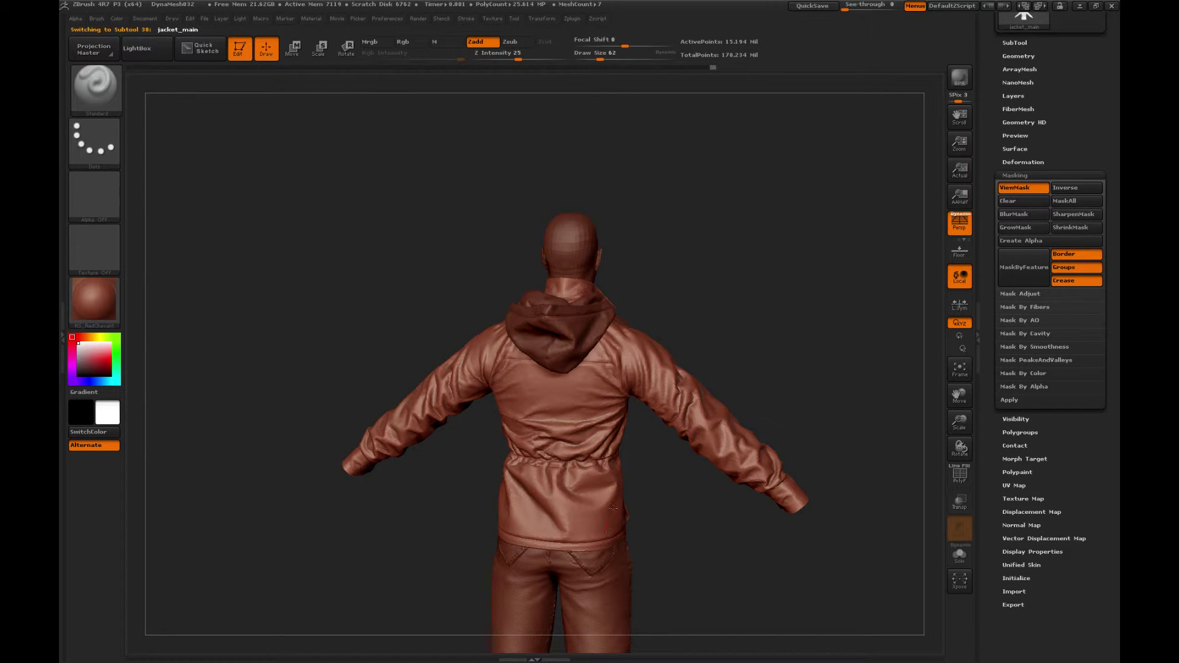
key("ctrl")
key("bracketleft")
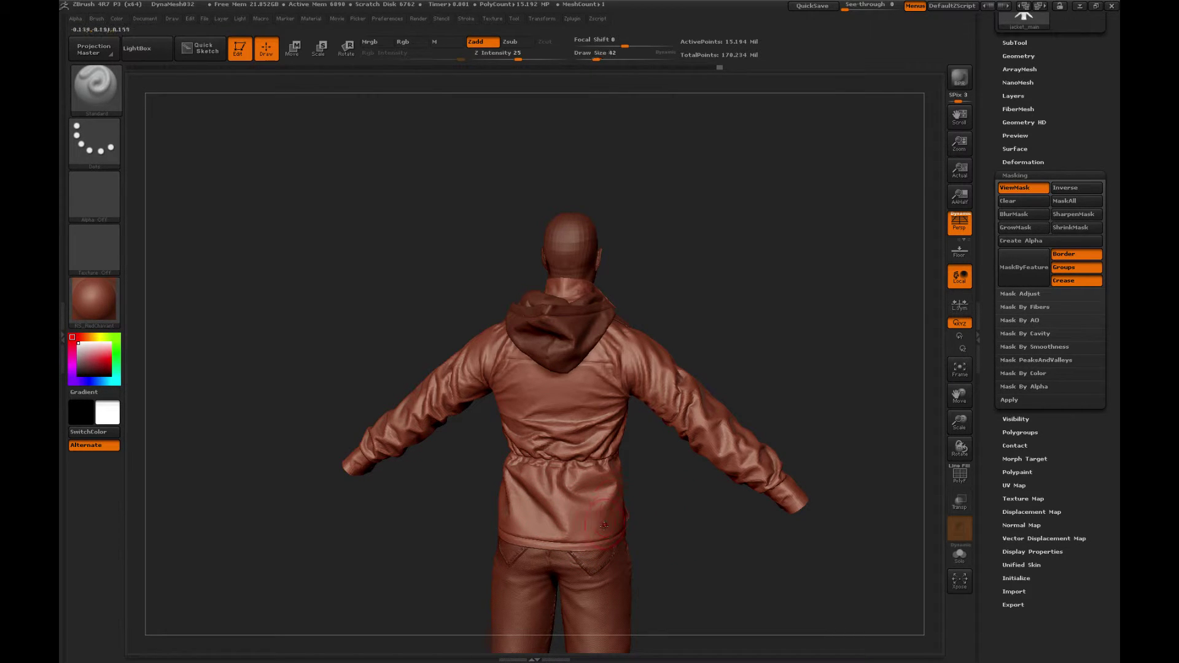
mouse_move(662, 490)
left_mouse_down("alt")
mouse_move(653, 529)
mouse_move(665, 523)
mouse_move(665, 560)
mouse_move(707, 573)
left_mouse_up("alt")
key("shift")
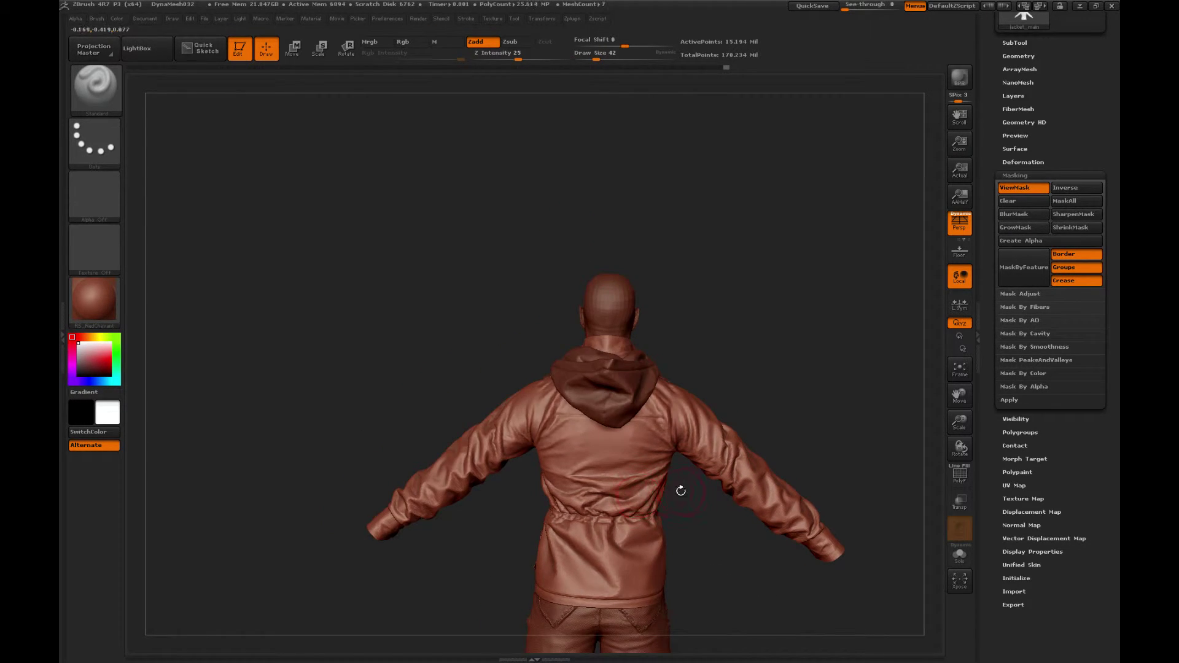
Step: Isolate the main jacket in Solo mode and smooth the gathered fabric below the back collar at draw size 42
left_click(959, 554)
mouse_move(959, 448)
left_mouse_down()
mouse_move(965, 467)
mouse_move(960, 447)
mouse_move(813, 442)
mouse_move(688, 411)
mouse_move(646, 392)
mouse_move(681, 353)
left_mouse_up()
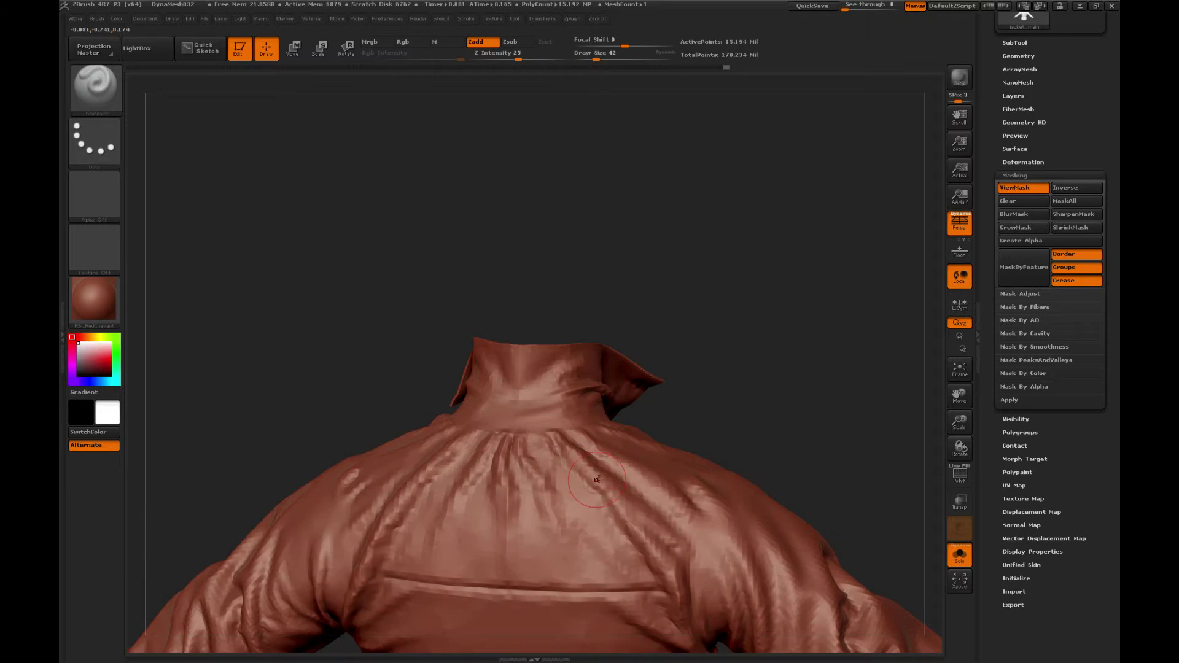
mouse_move(573, 491)
left_mouse_down("shift")
mouse_move(592, 473)
mouse_move(572, 453)
left_mouse_up("shift")
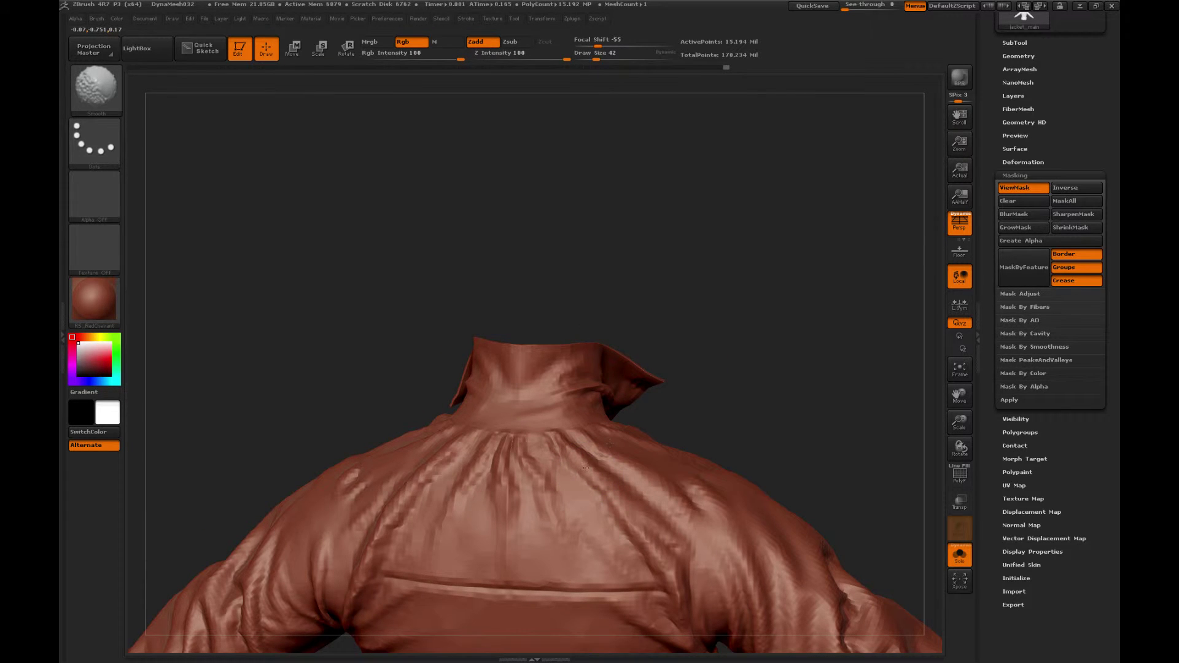
Step: Drop the jacket one subdivision level and shape the gathered folds below the back collar with the Standard brush at intensity 25, smoothing them
key("shift+d")
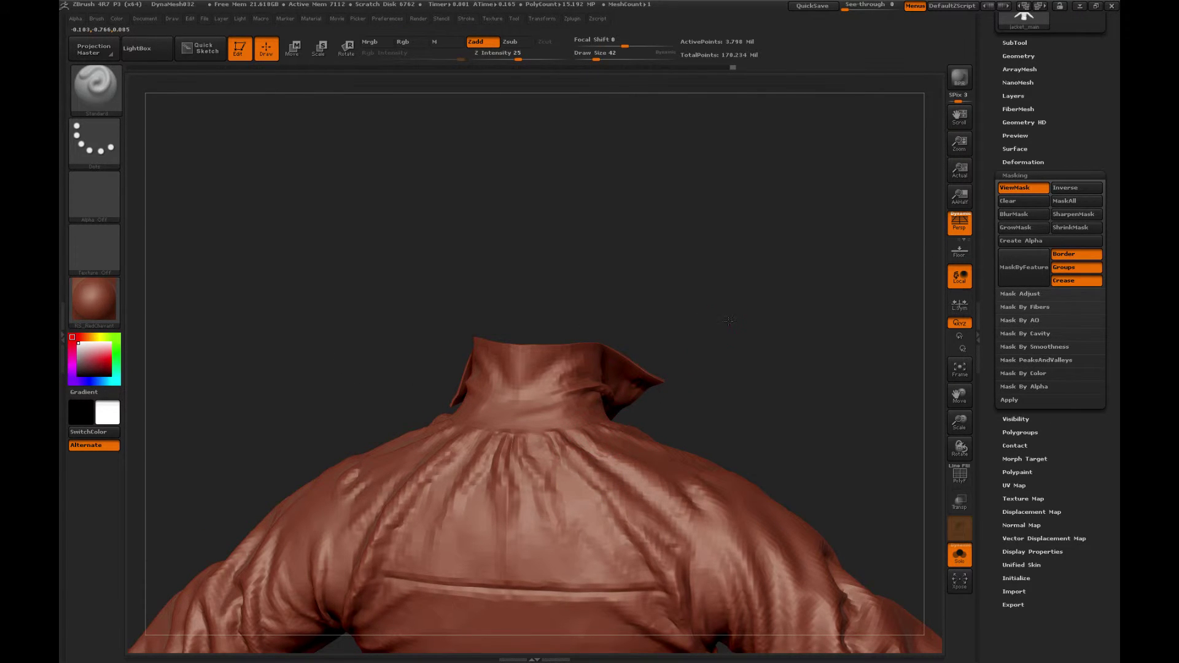
mouse_move(729, 320)
left_mouse_down()
mouse_move(713, 331)
mouse_move(726, 326)
left_mouse_up()
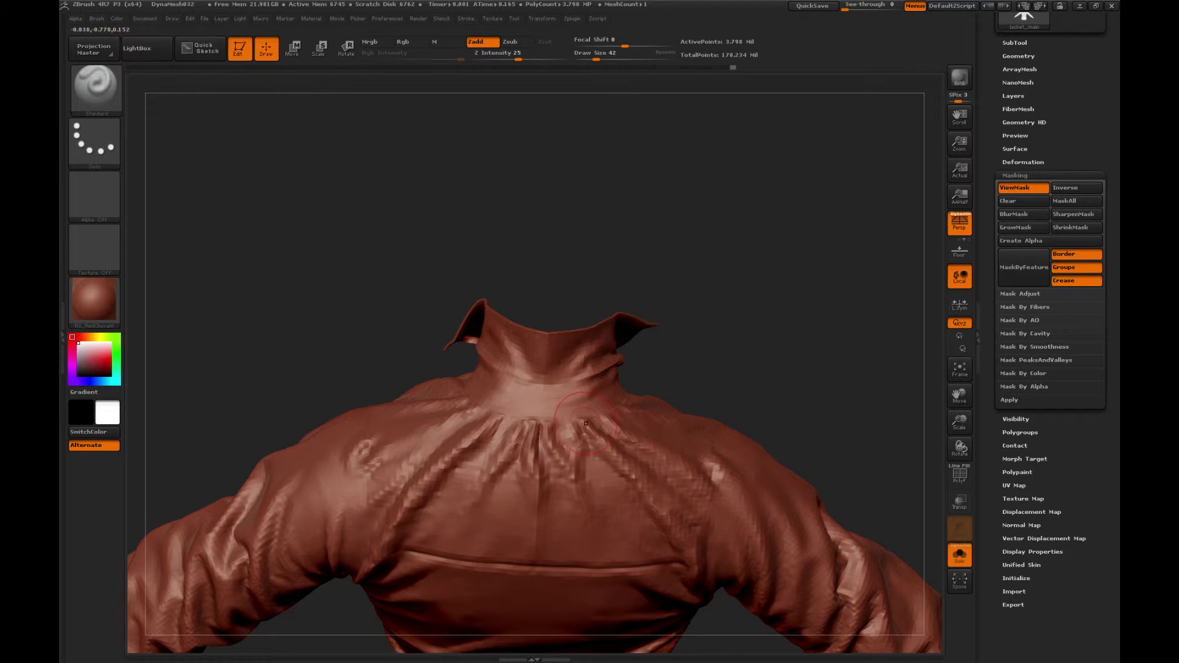
key("shift")
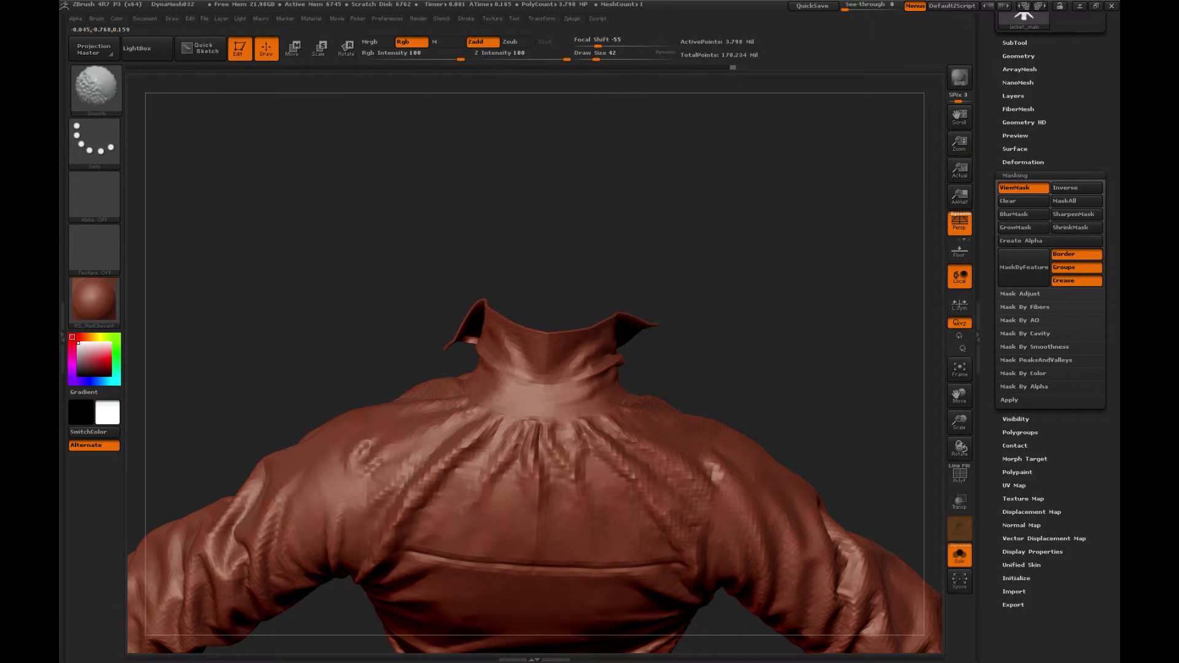
left_click_drag(610, 267, 590, 275)
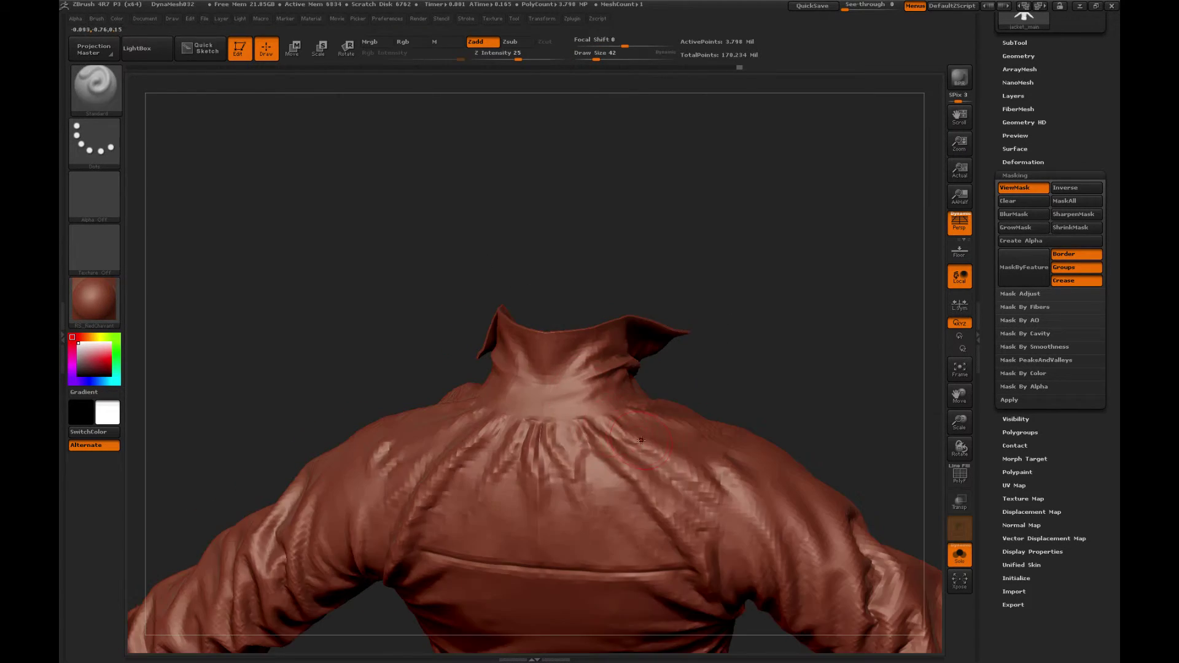
left_click_drag(451, 379, 419, 383)
key("shift")
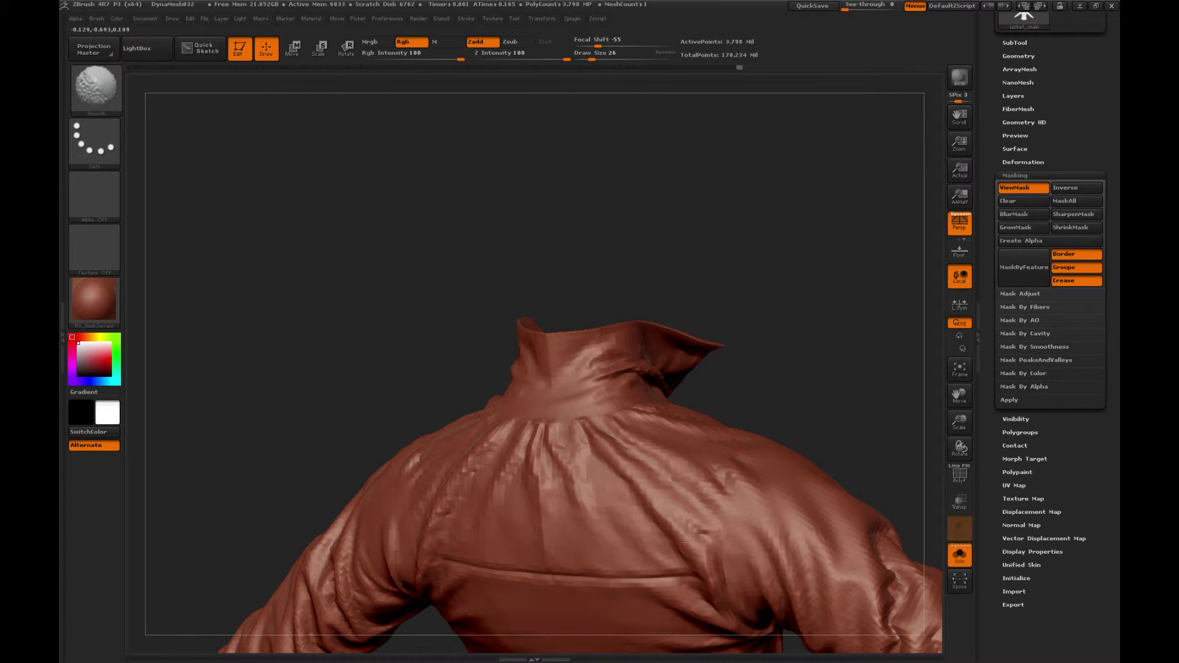
Step: Build up the fabric below the yoke seam on the upper back with the Clay brush at intensity 12 and draw size 26
left_click_drag(742, 341, 726, 261, "alt")
key("b")
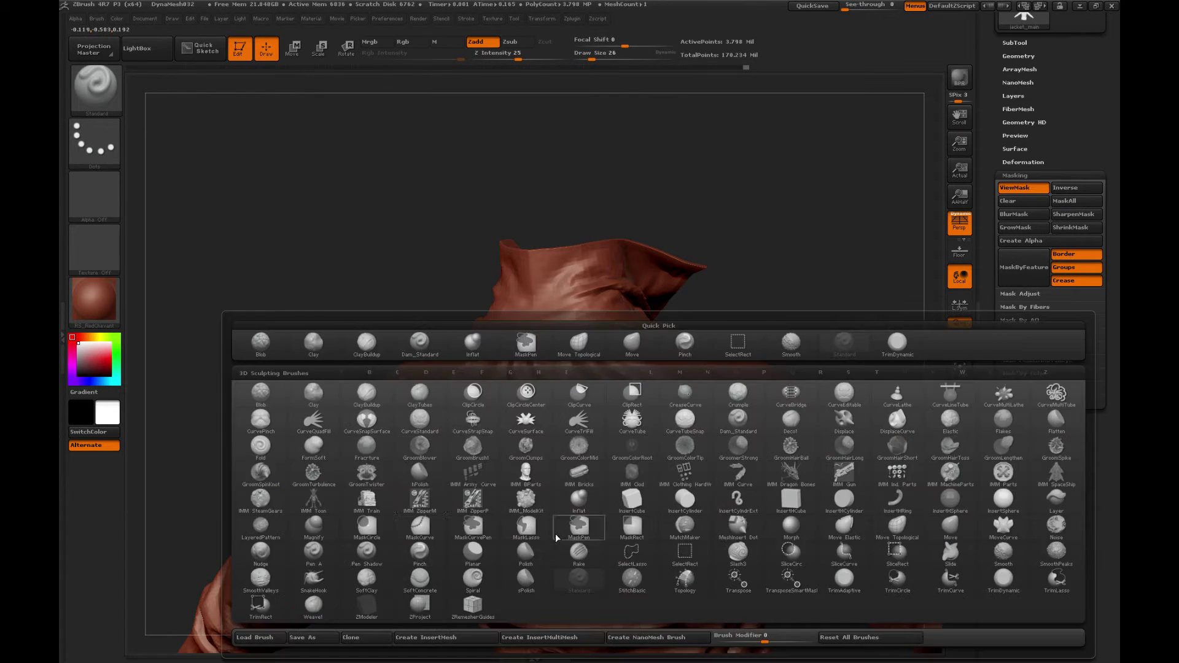
left_click(313, 345)
left_click_drag(307, 310, 303, 336, "alt")
key("shift")
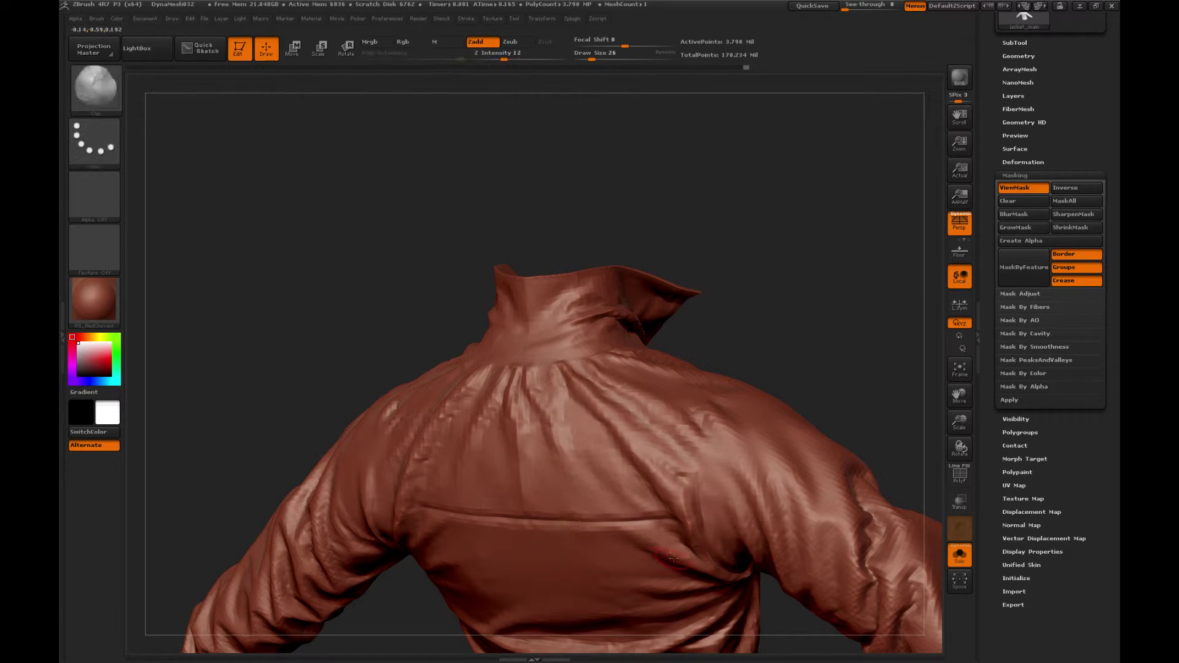
Step: Refine and smooth the upper-back folds around the yoke seam and collar gathers with the Standard brush at intensity 25 and draw size 26
key("b")
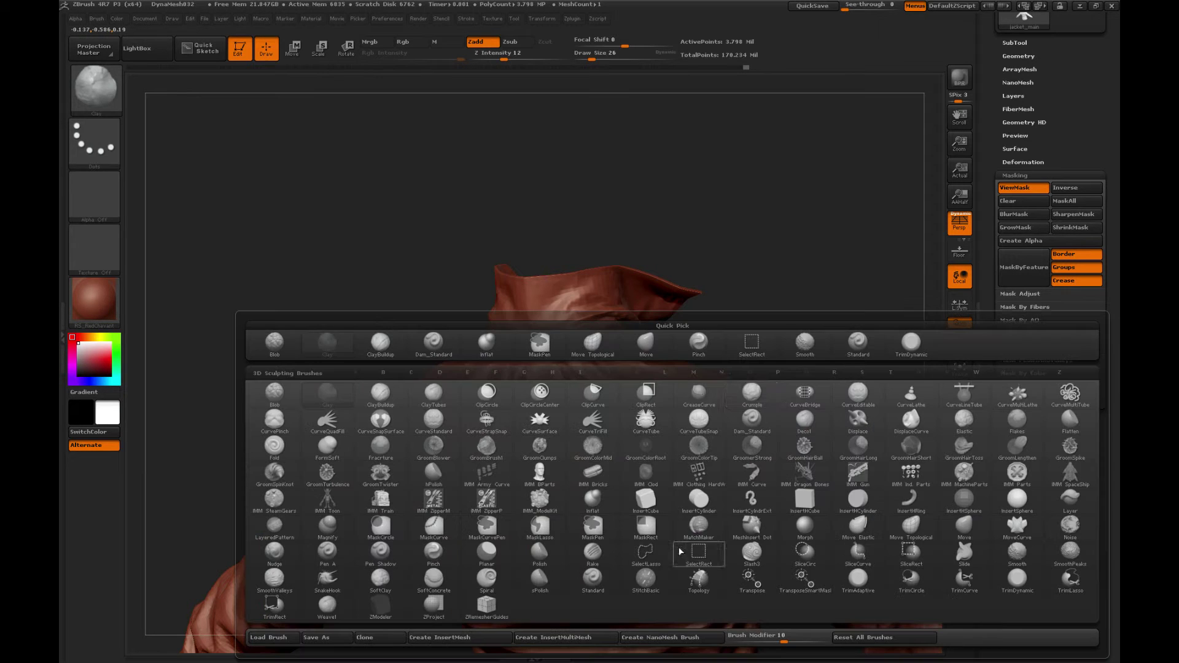
left_click(853, 342)
left_click_drag(813, 285, 756, 229, "alt")
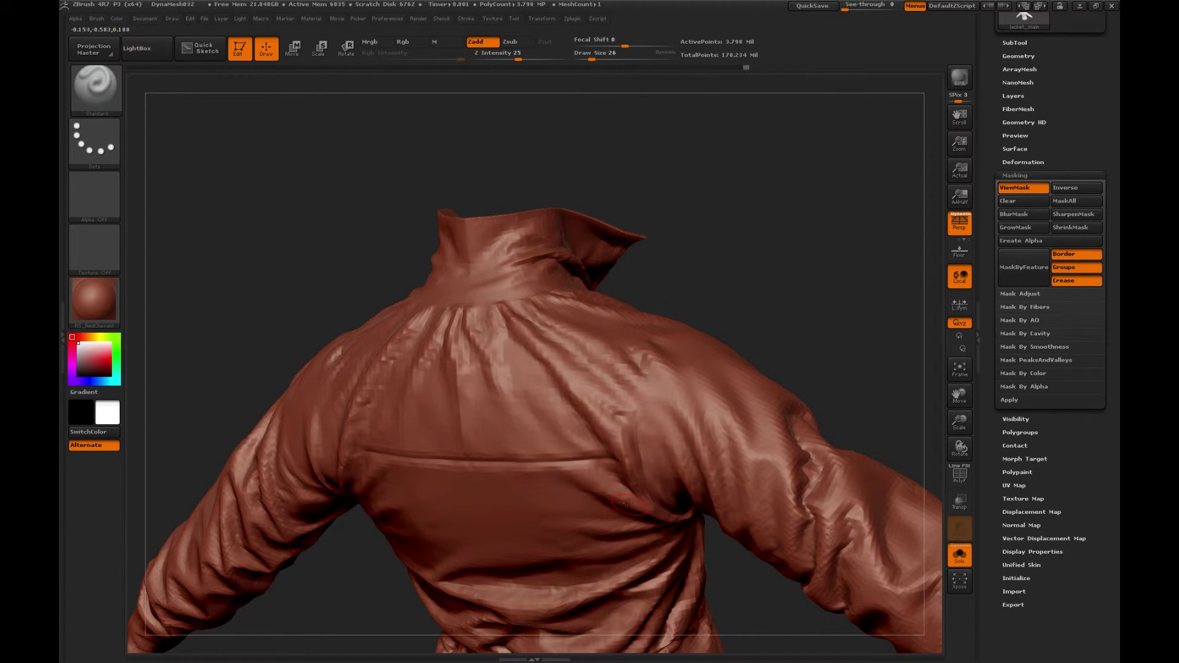
mouse_move(516, 210)
left_mouse_down("alt")
mouse_move(535, 339)
mouse_move(555, 375)
left_mouse_up("alt")
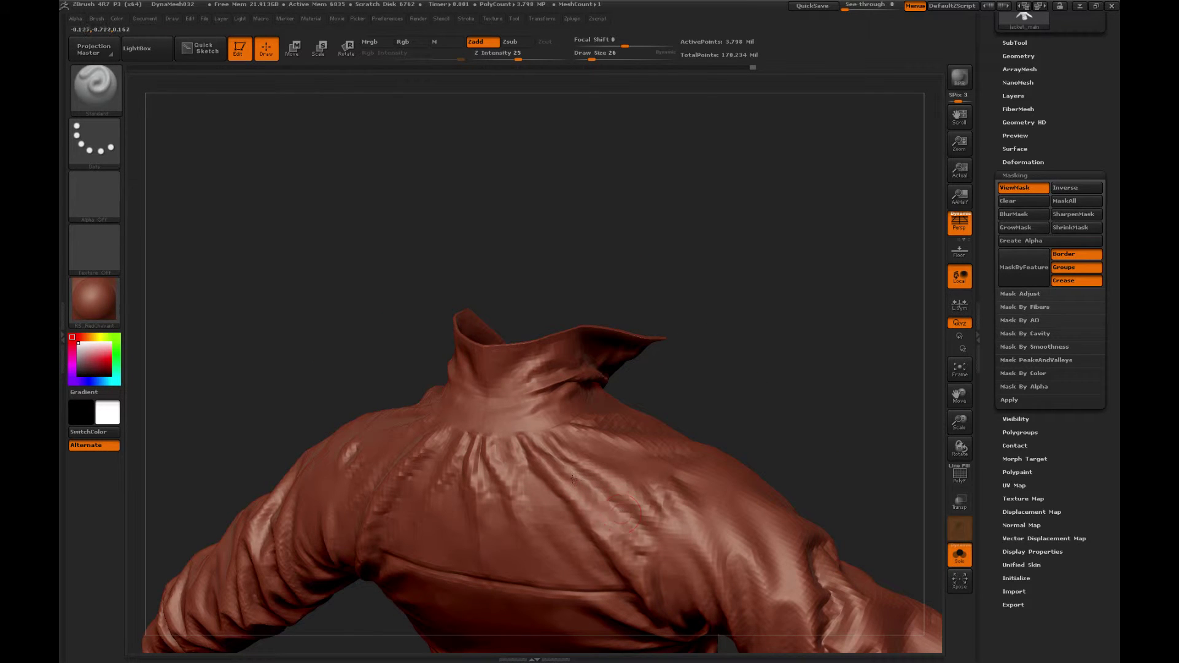
key("shift")
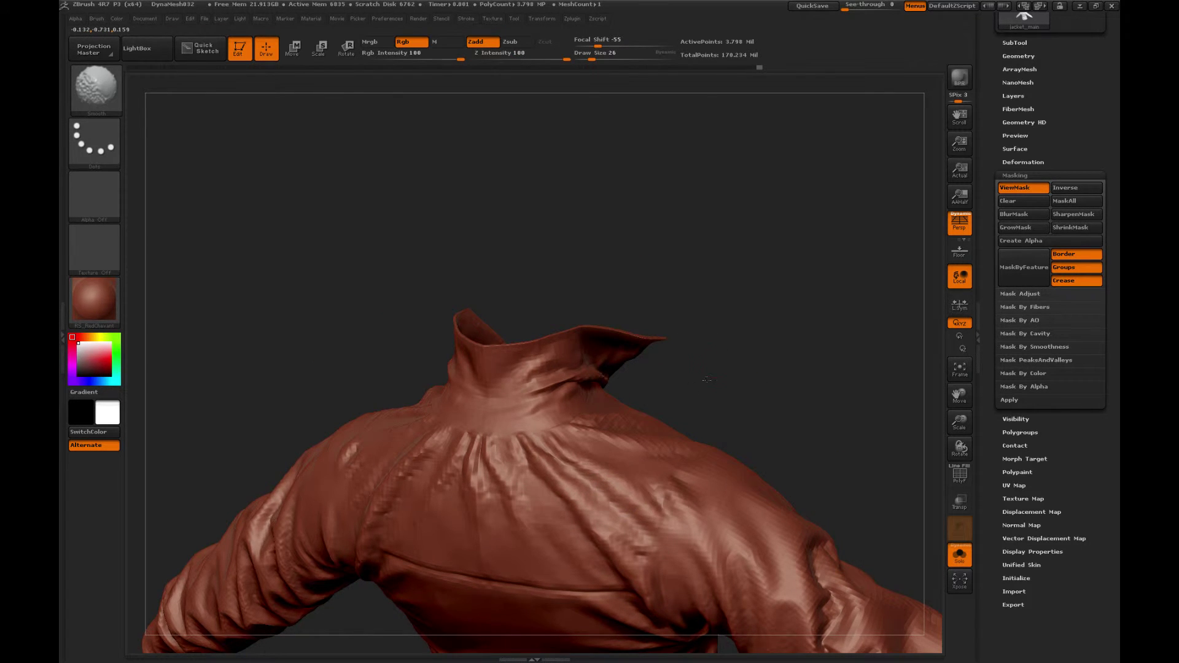
left_click_drag(706, 379, 666, 496)
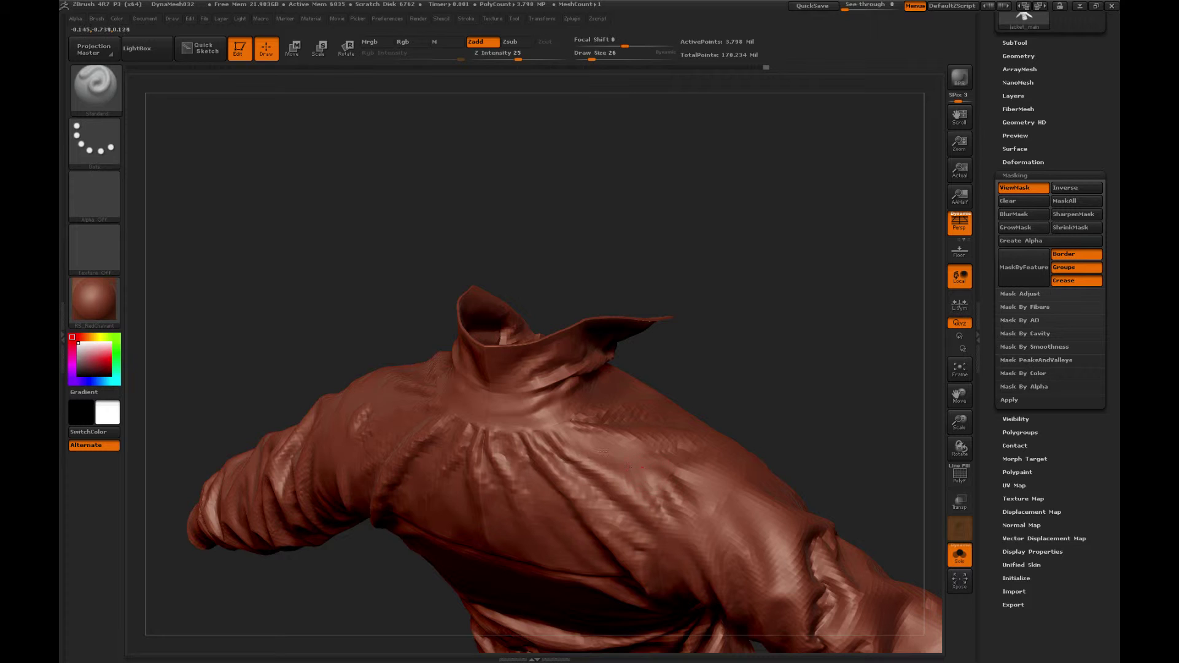
key("shift")
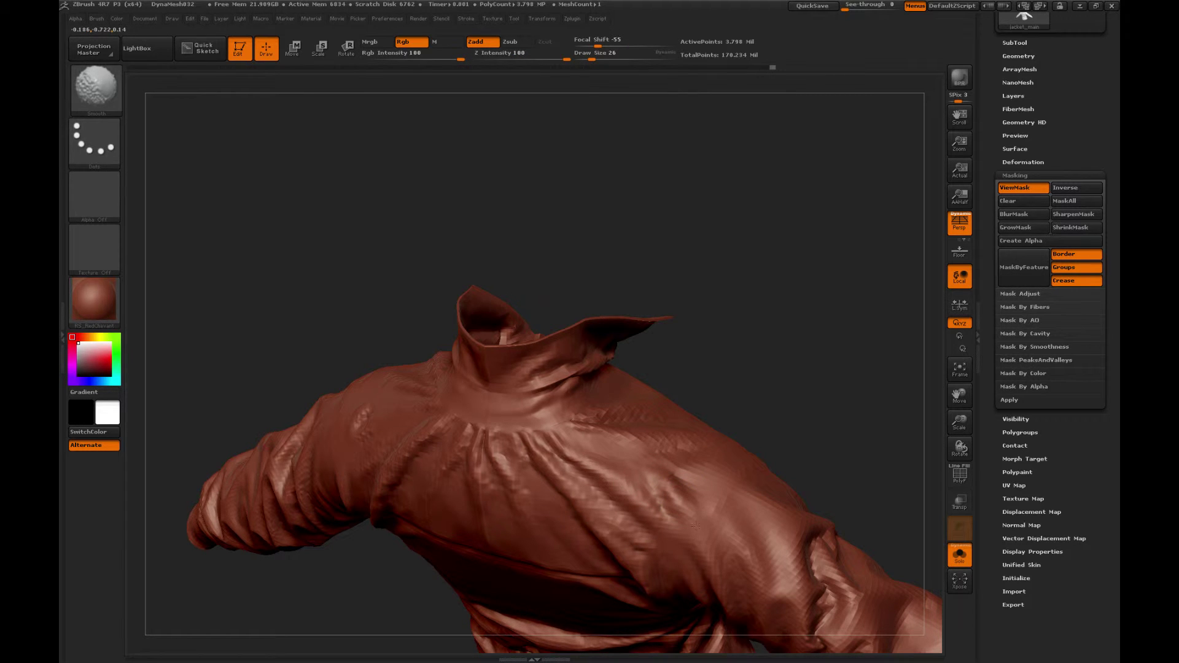
Step: Smooth the outer back face of the standing collar and the neck area below it at draw size 26
mouse_move(725, 343)
left_mouse_down("alt")
mouse_move(688, 393)
mouse_move(655, 342)
mouse_move(731, 302)
left_mouse_up("alt")
key("shift")
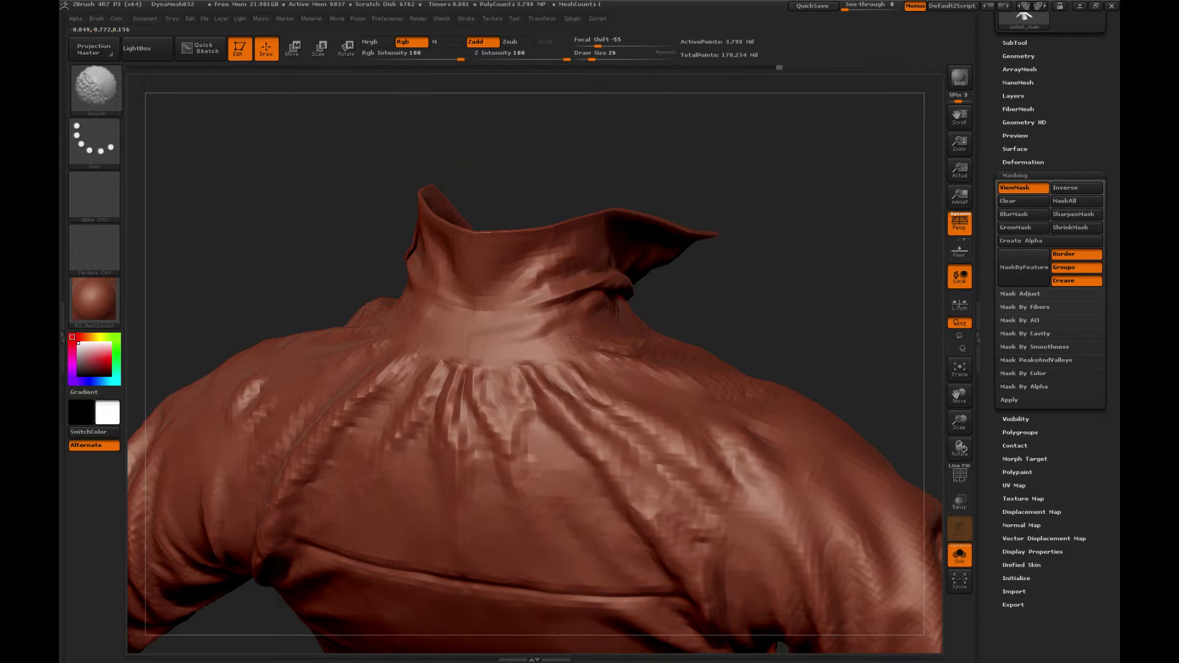
mouse_move(739, 80)
left_mouse_down("alt")
mouse_move(755, 201)
mouse_move(768, 181)
left_mouse_up("alt")
key("shift")
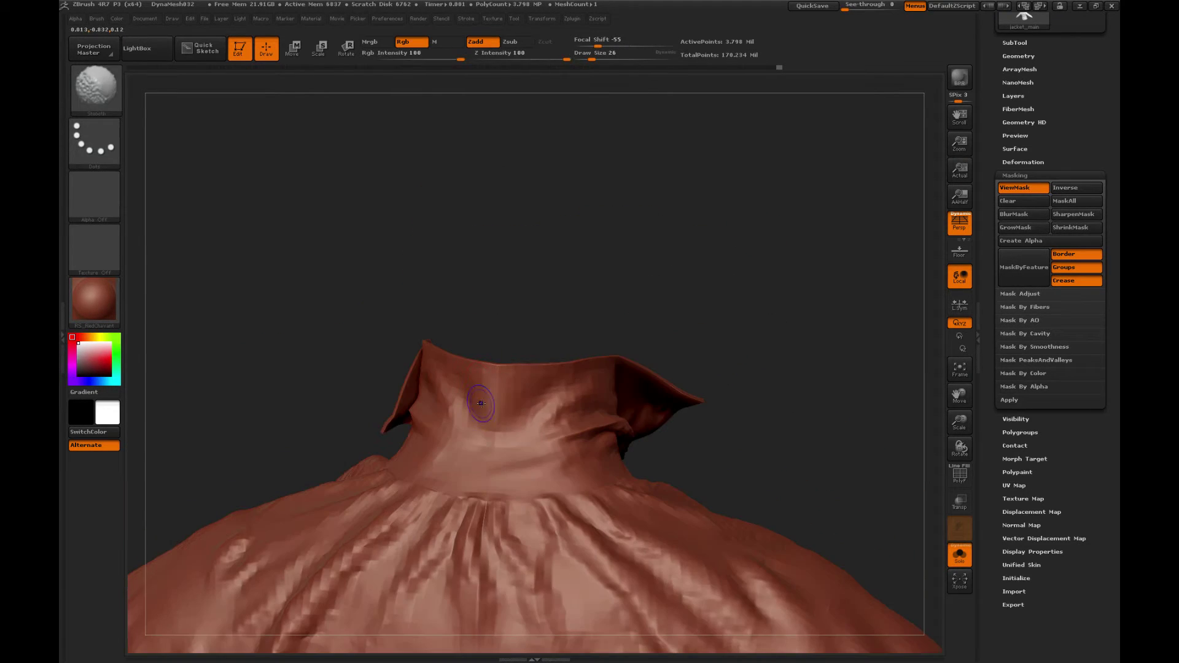
left_click_drag(500, 400, 501, 363)
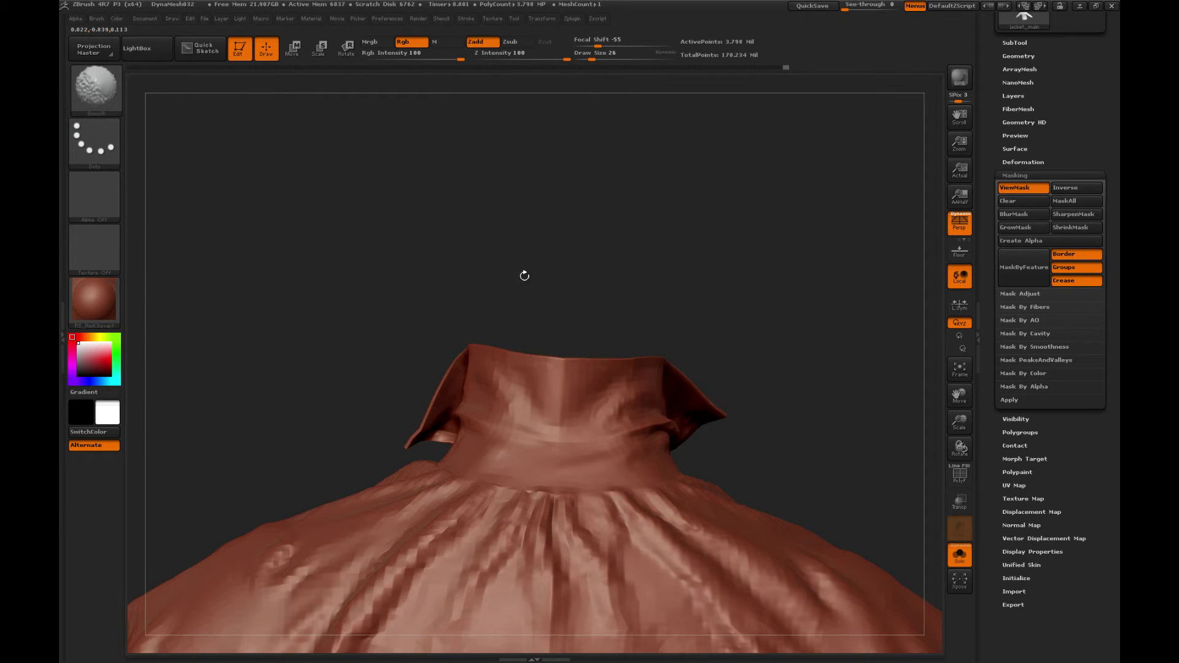
mouse_move(524, 274)
left_mouse_down()
mouse_move(502, 281)
mouse_move(567, 401)
mouse_move(571, 381)
mouse_move(495, 369)
left_mouse_up()
key("shift")
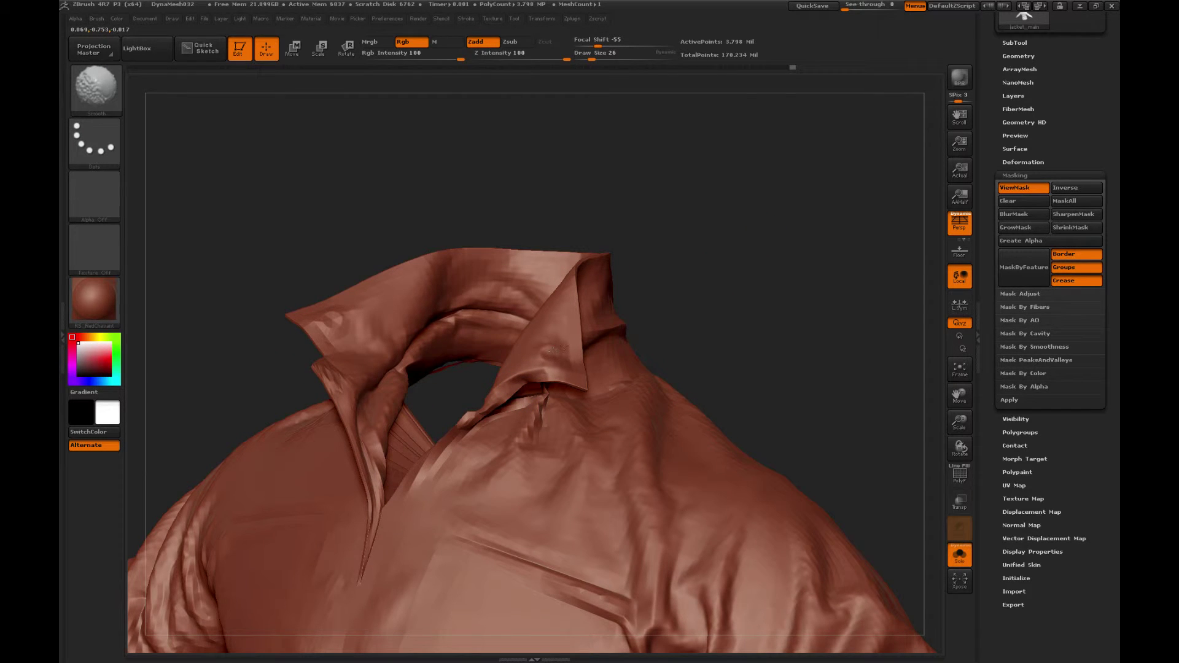
Step: Undo the last stroke inside the collar, then rework and smooth its inner folds with the Standard brush at draw size 54
left_click_drag(690, 283, 425, 360)
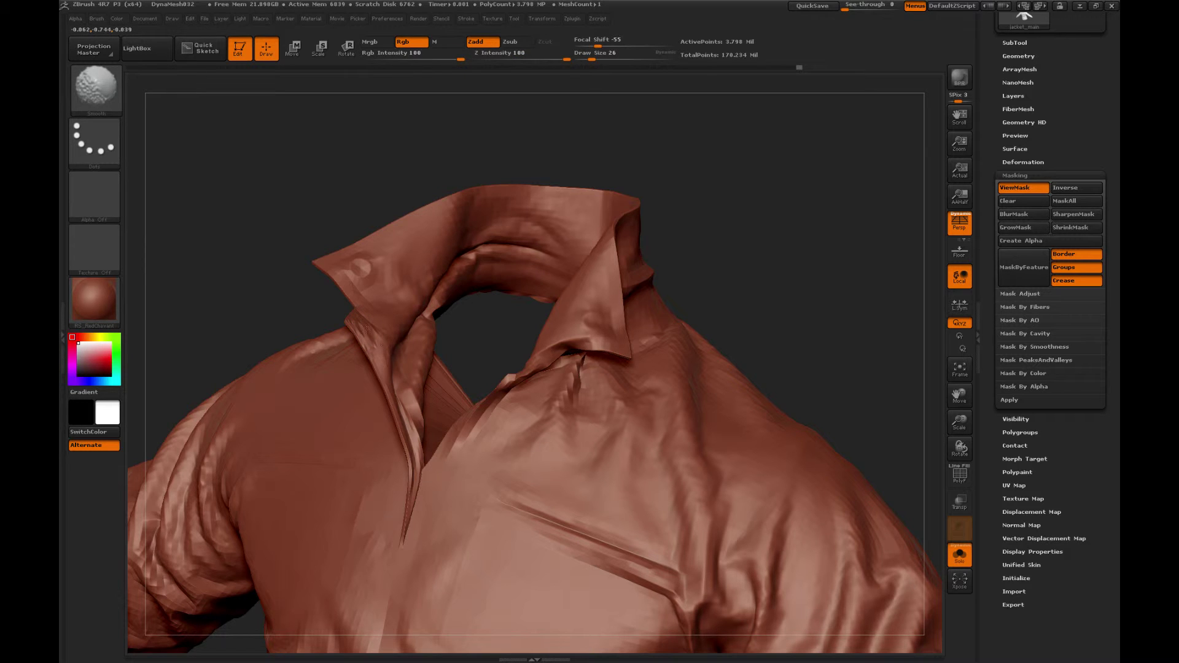
mouse_move(276, 298)
left_mouse_down("shift")
mouse_move(487, 289)
mouse_move(461, 296)
mouse_move(466, 337)
left_mouse_up("shift")
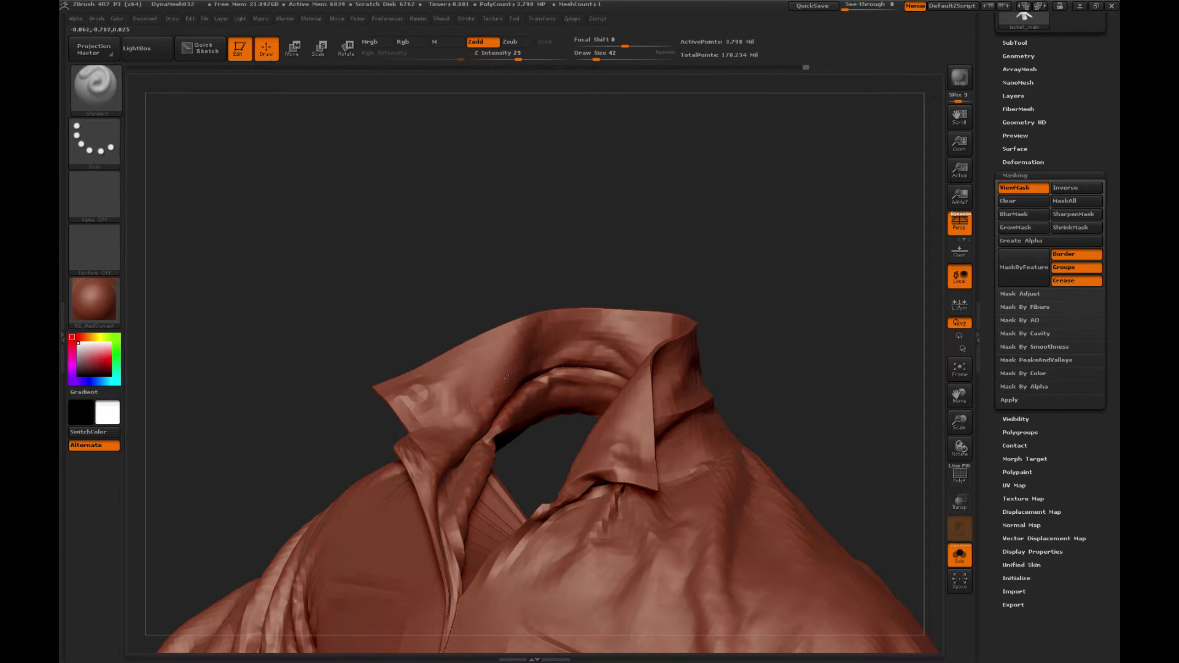
key("ctrl+z")
key("bracketright")
left_click_drag(528, 323, 538, 333)
key("shift")
left_click_drag(640, 324, 646, 320, "shift")
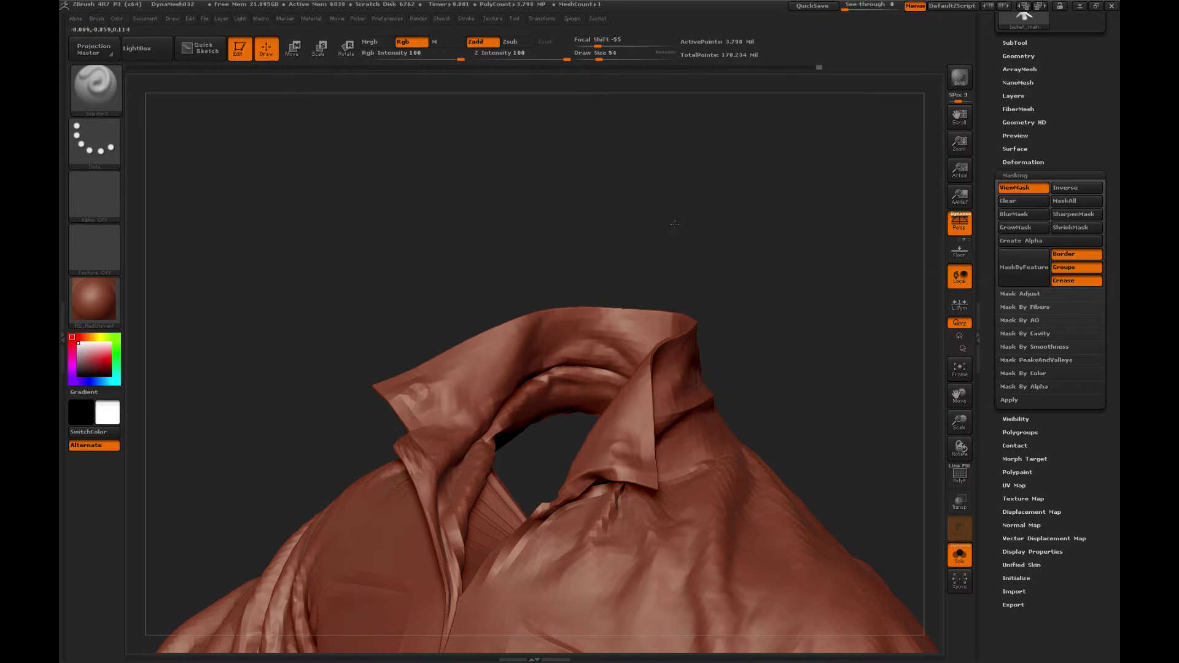
left_click_drag(679, 221, 712, 185)
left_click_drag(510, 356, 523, 342, "shift")
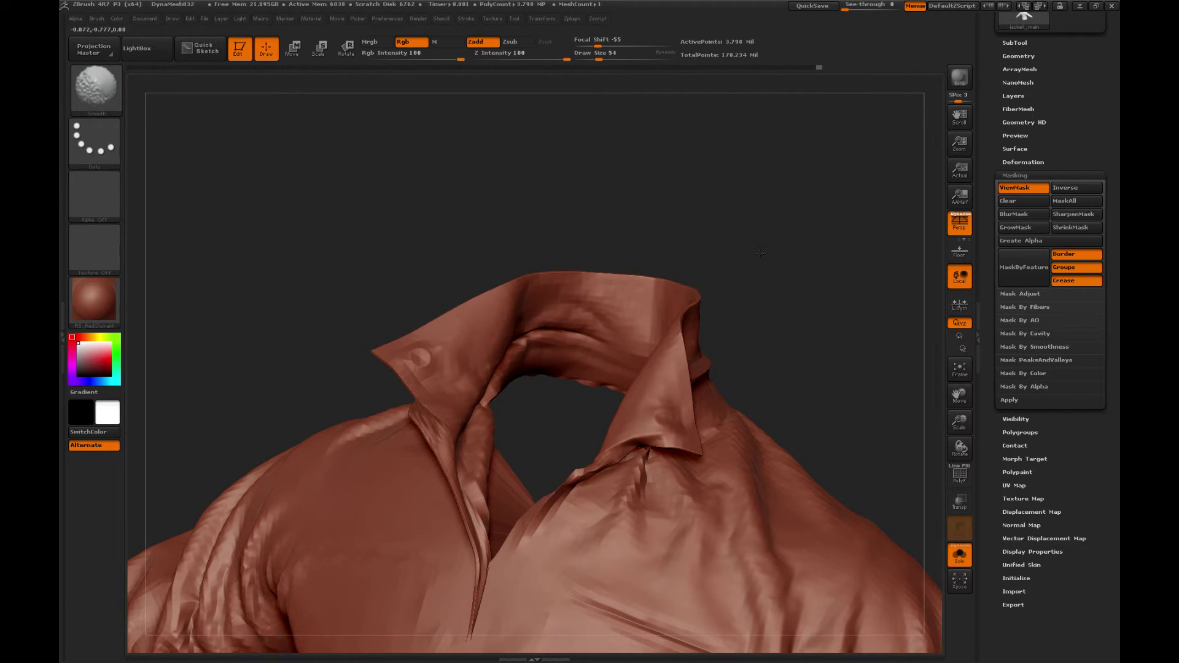
left_click_drag(761, 253, 710, 213, "alt")
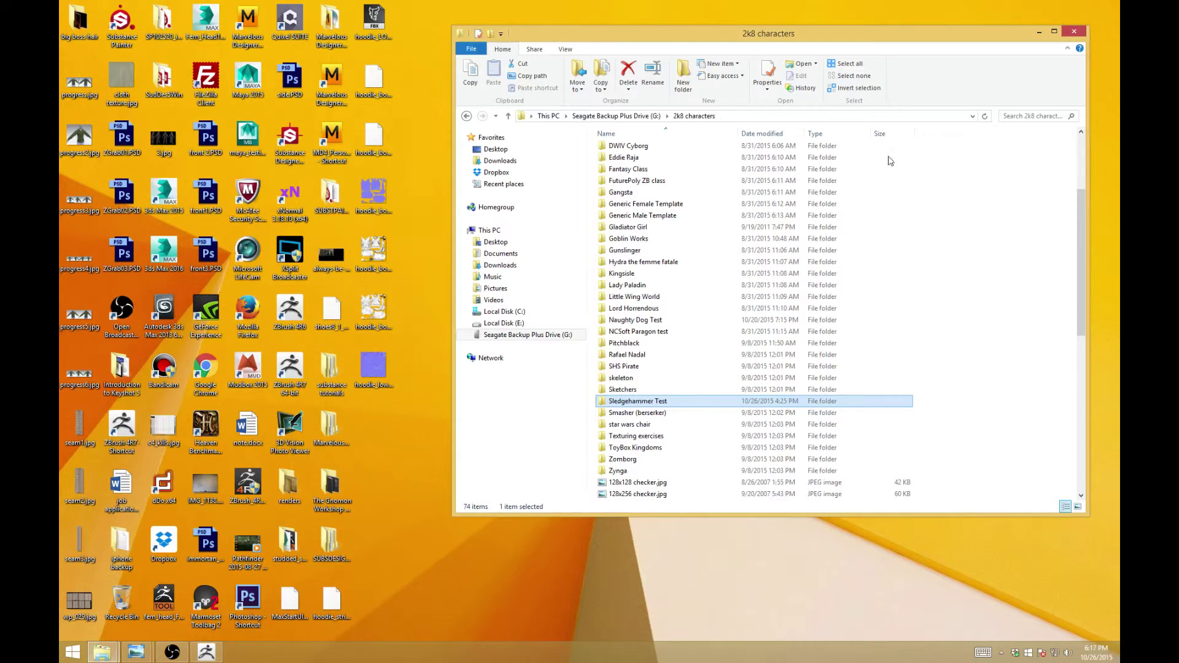
left_click(1079, 6)
left_click(248, 314)
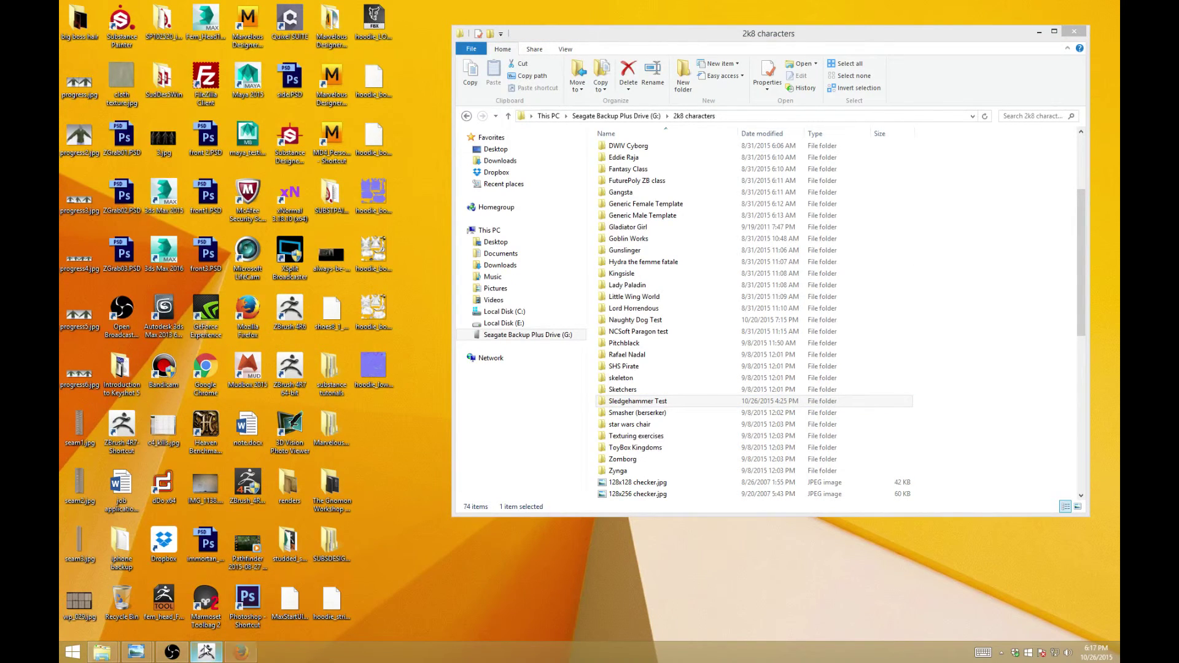
left_click(206, 652)
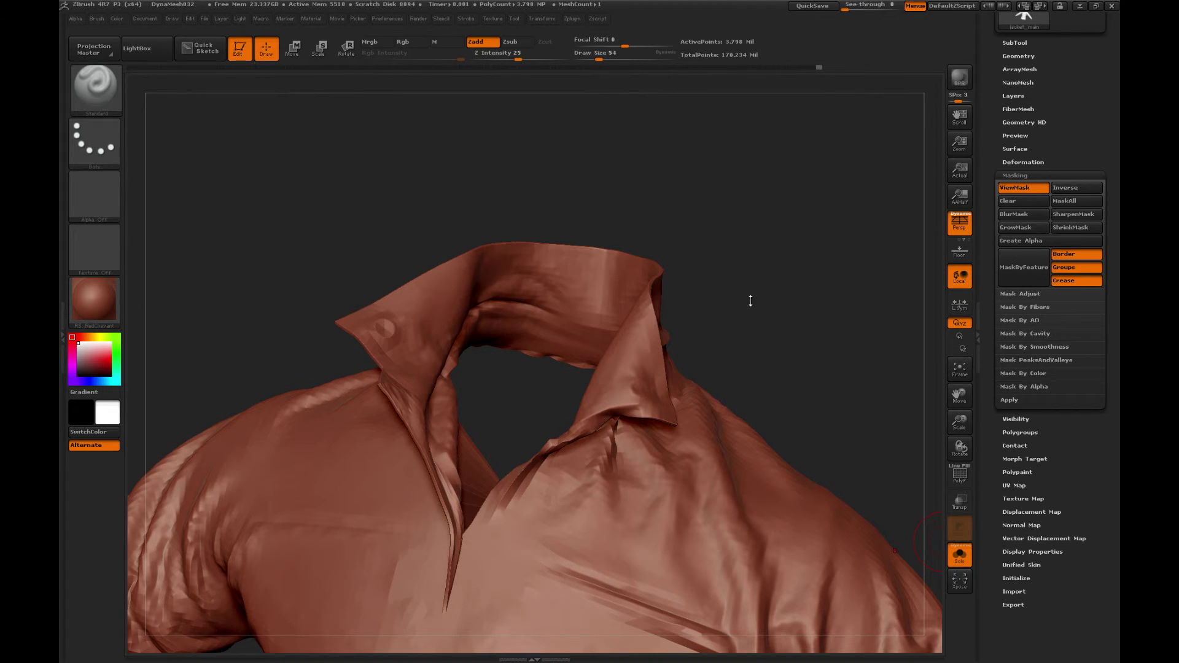
Step: Smooth the inner surface of the raised collar from the open collar flap toward the back at draw size 54
key("shift")
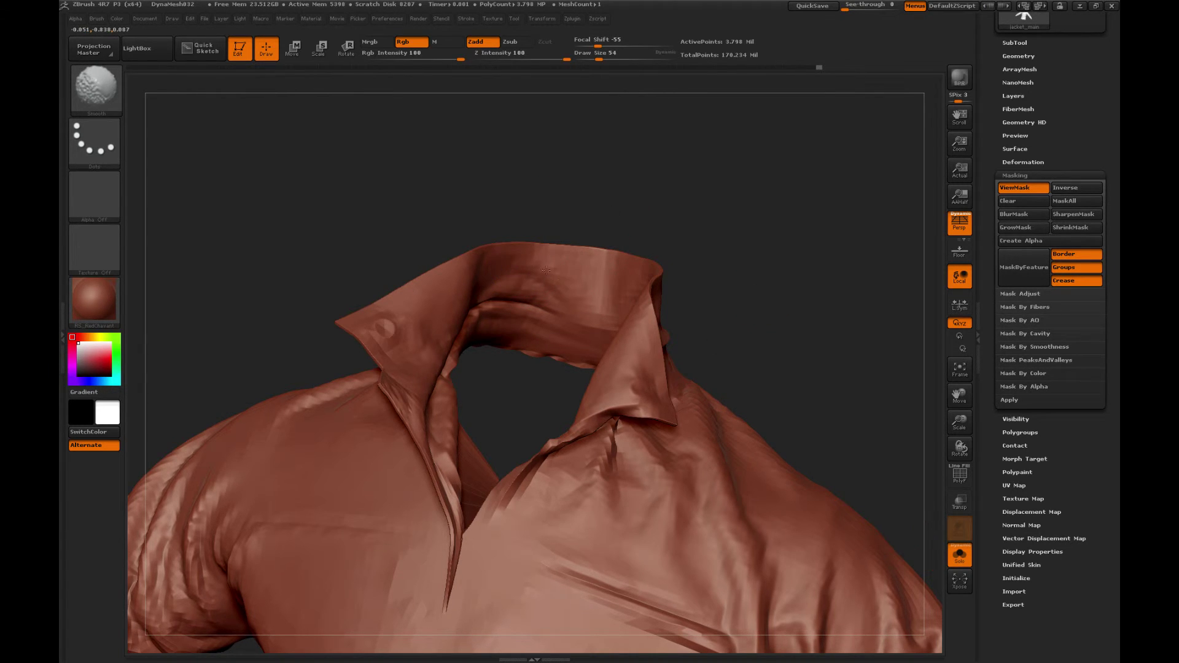
left_click_drag(441, 248, 528, 292)
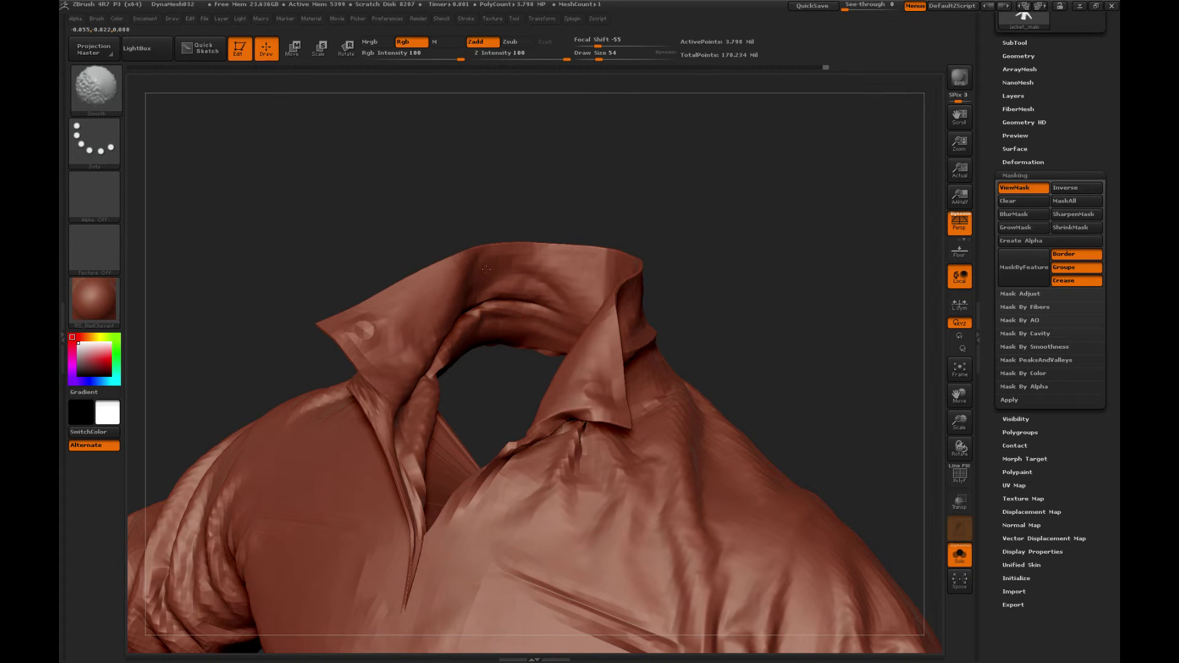
mouse_move(530, 169)
left_mouse_down("alt")
mouse_move(597, 200)
mouse_move(586, 222)
left_mouse_up("alt")
key("shift")
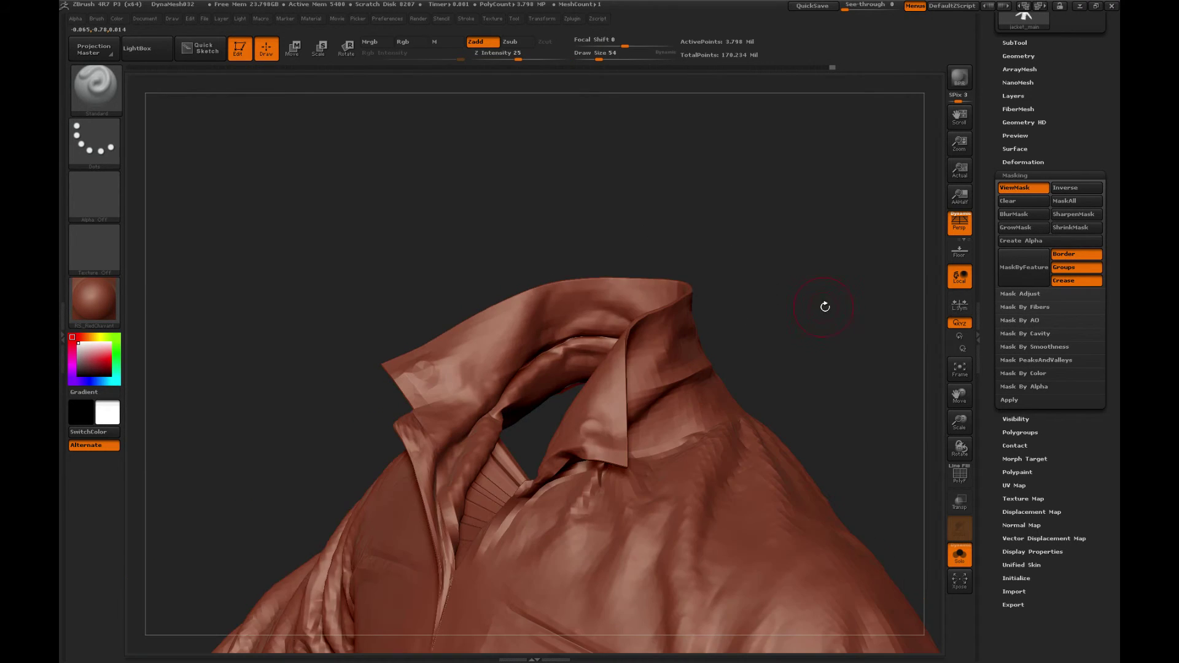
Step: Refine the collar side and smooth the shoulder folds below its seam with the Standard brush at intensity 25 and draw size 30
left_click_drag(823, 305, 555, 414)
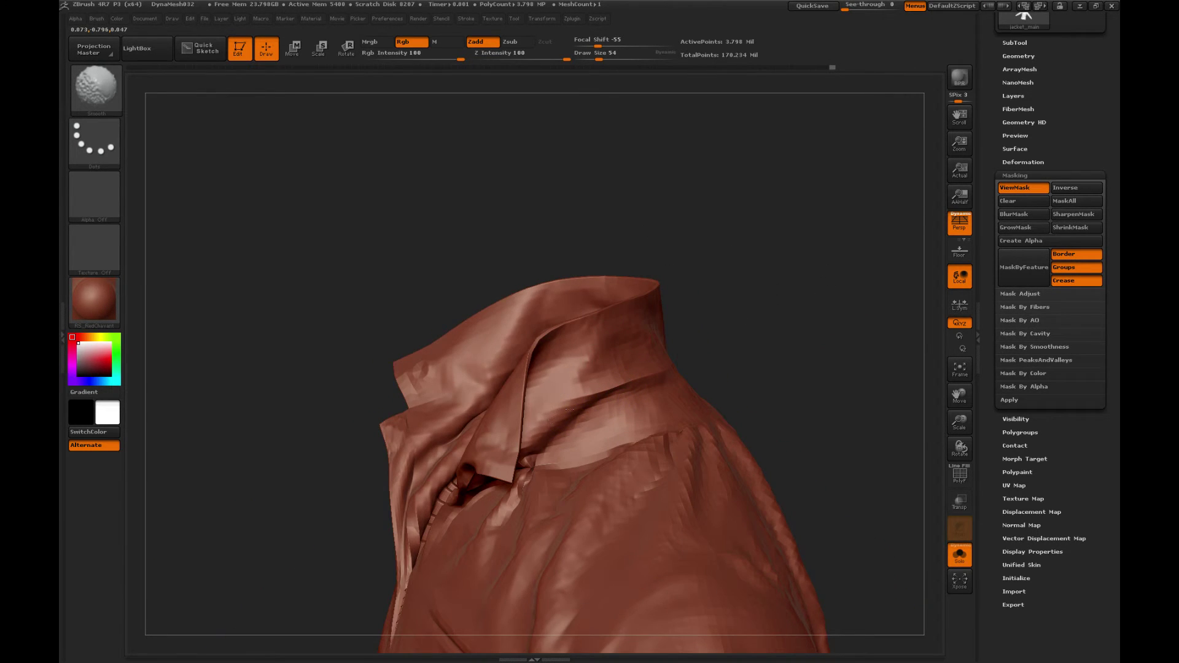
key("b")
key("s")
key("t")
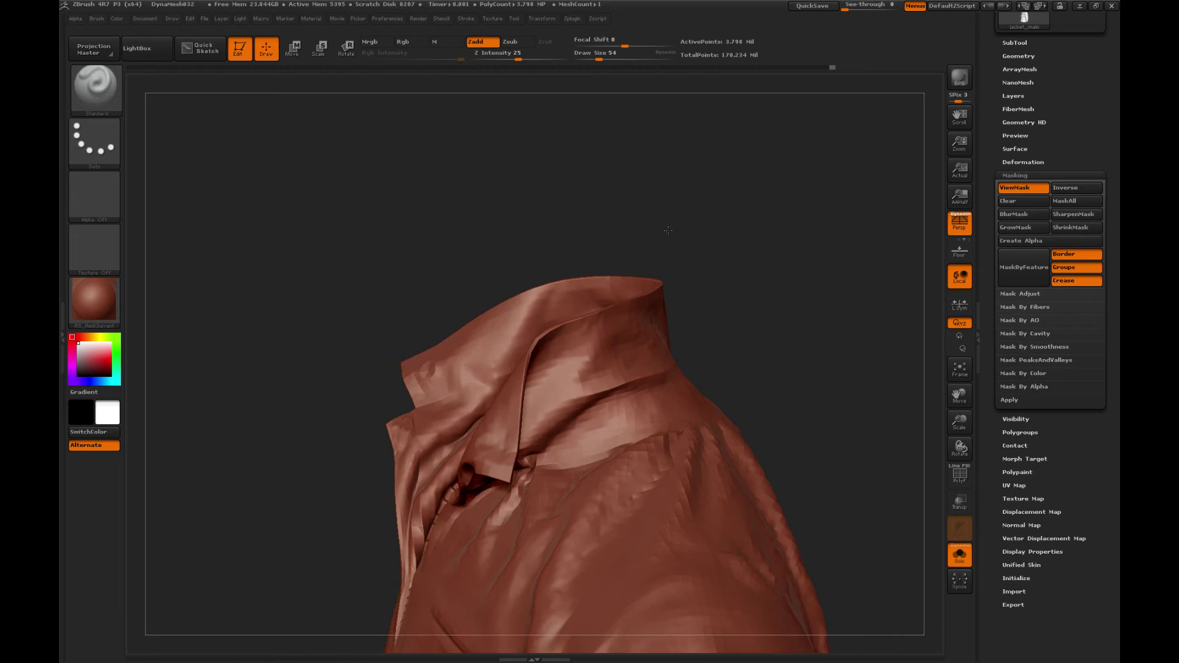
key("bracketleft")
key("bracketleft")
key("bracketleft")
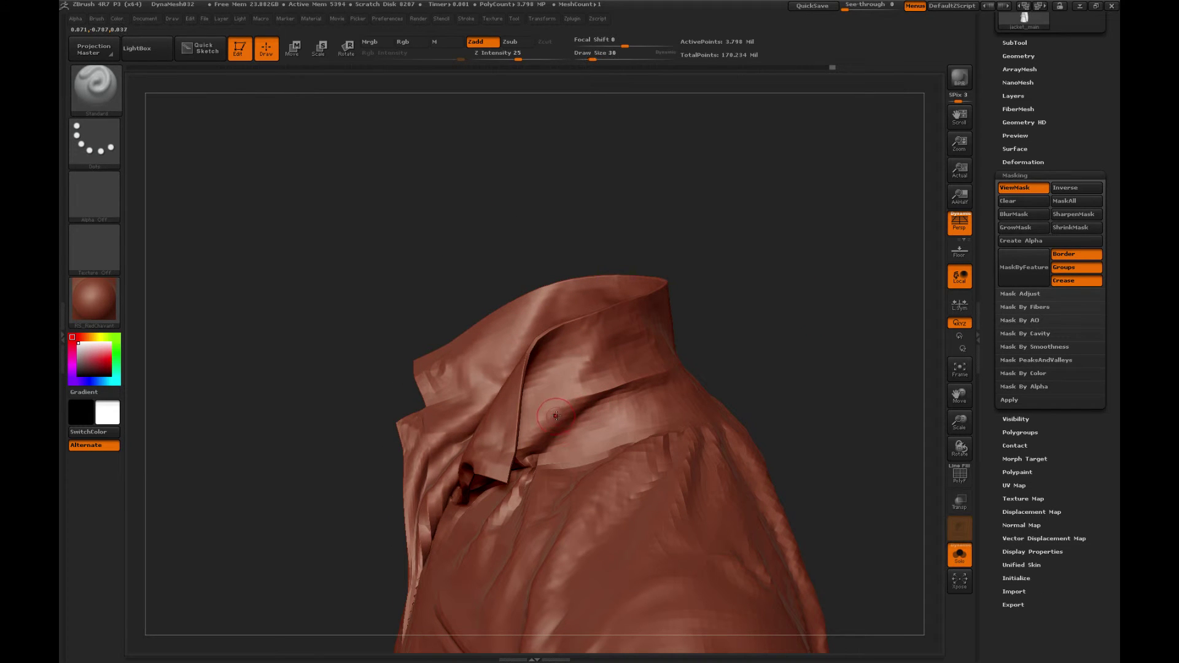
mouse_move(763, 306)
left_mouse_down("alt")
mouse_move(745, 249)
mouse_move(749, 338)
left_mouse_up("alt")
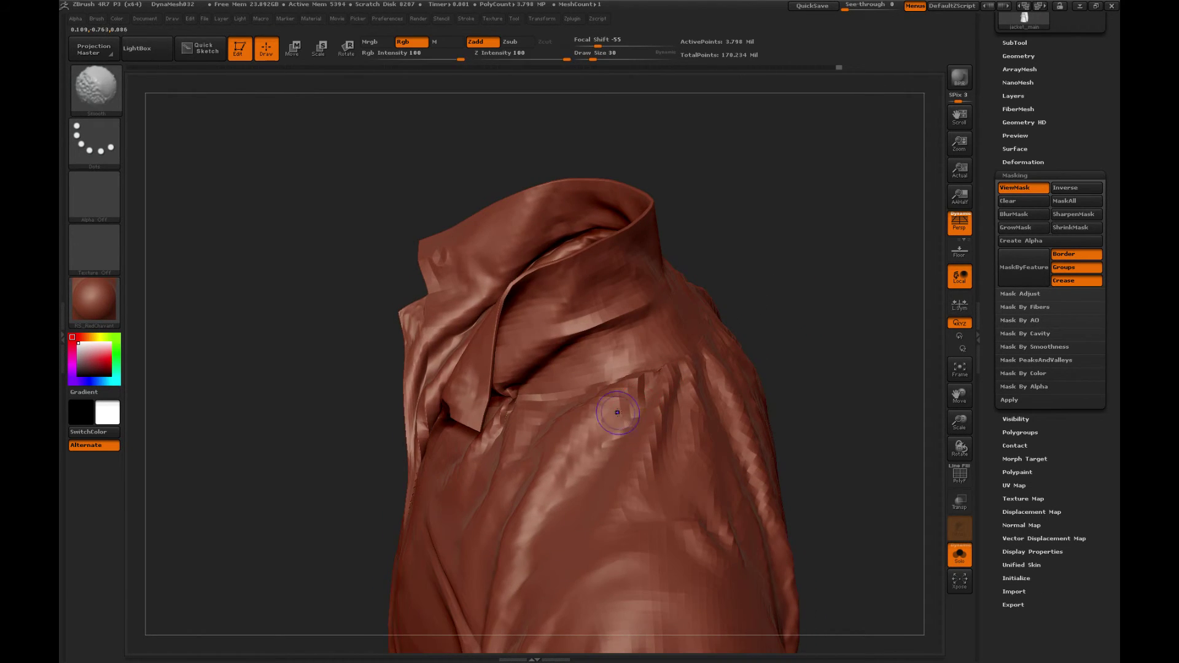
left_click_drag(617, 412, 635, 392, "shift")
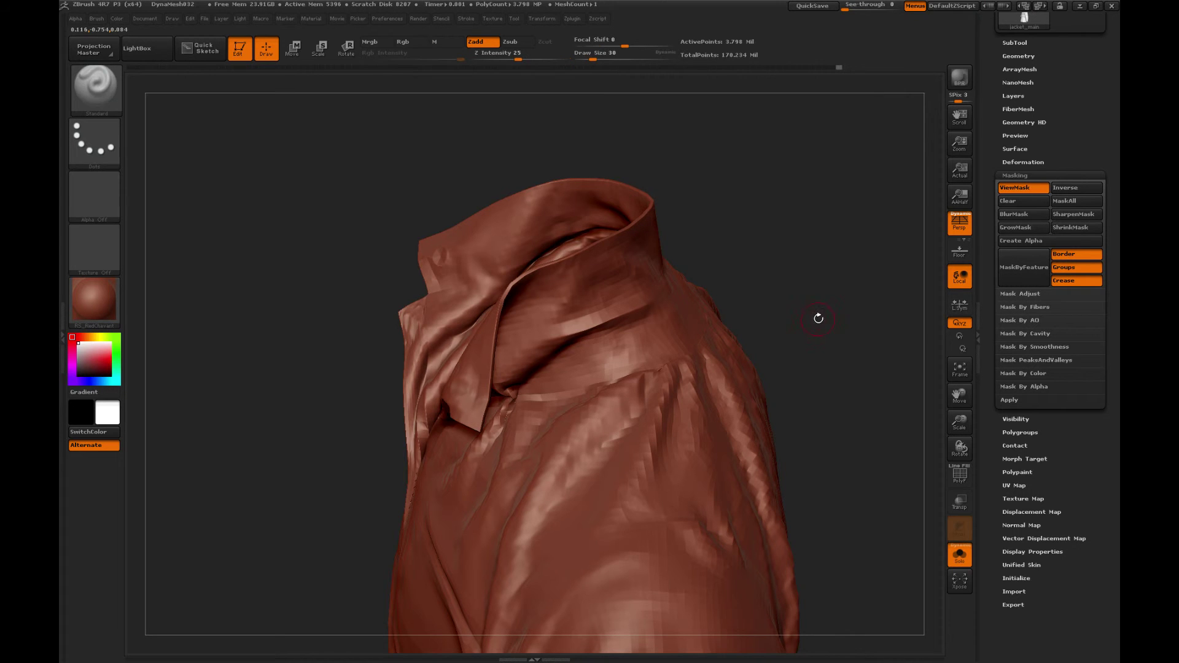
mouse_move(818, 319)
left_mouse_down("alt")
mouse_move(798, 260)
mouse_move(780, 307)
left_mouse_up("alt")
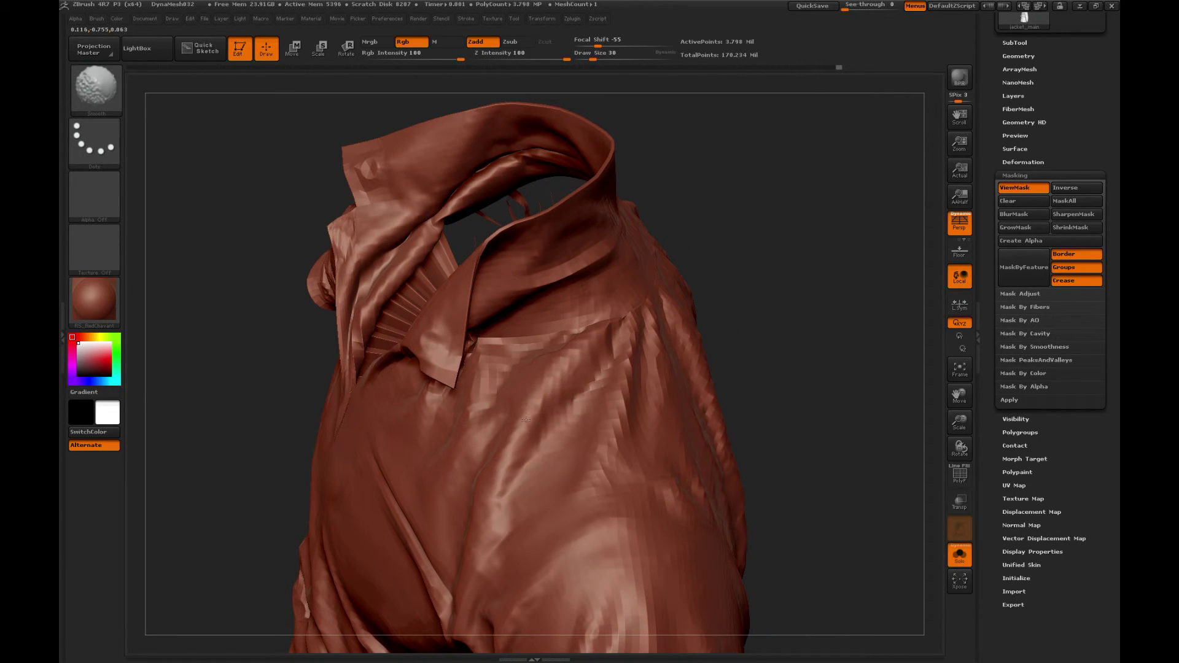
left_click_drag(526, 419, 604, 337)
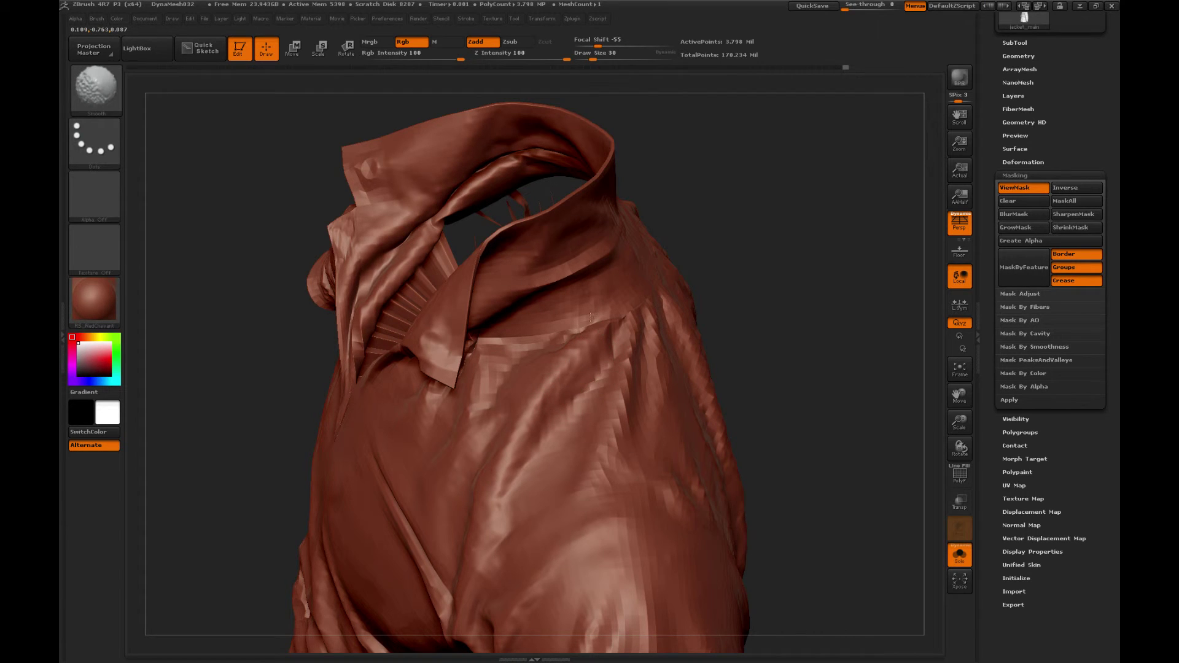
Step: Smooth the outer collar from the side flap round to the back, raising the draw size to 54
left_click_drag(741, 269, 469, 417)
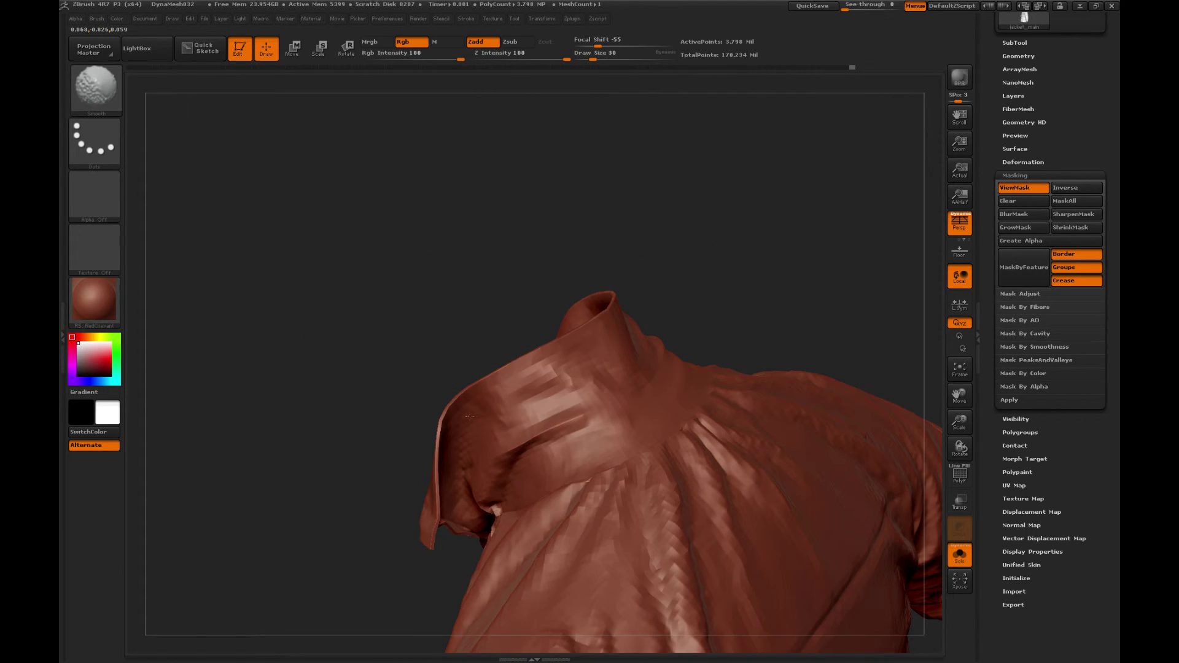
left_click_drag(404, 378, 483, 449)
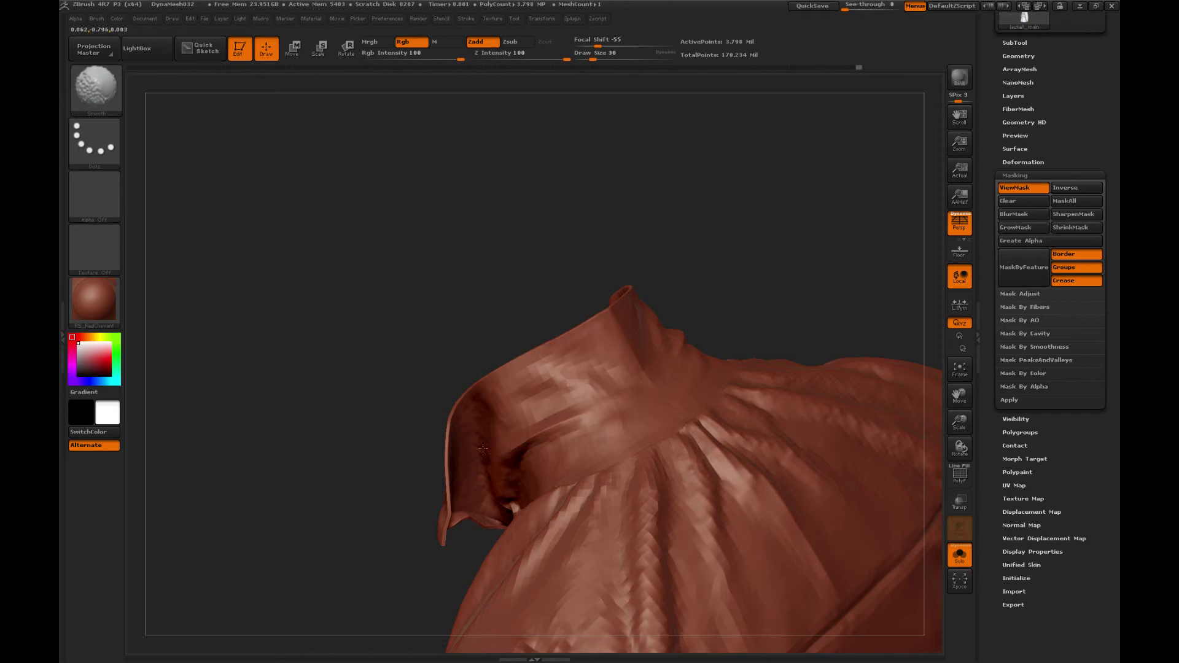
left_click_drag(493, 310, 514, 303, "shift")
left_click_drag(608, 245, 473, 303)
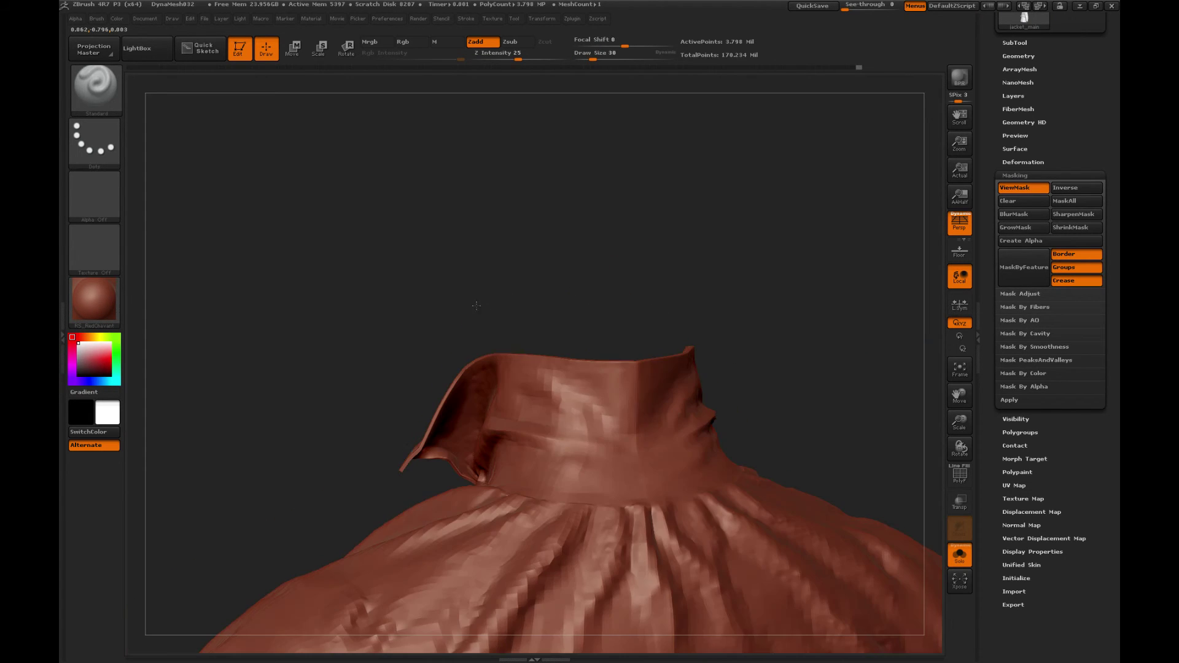
left_click_drag(666, 333, 625, 376)
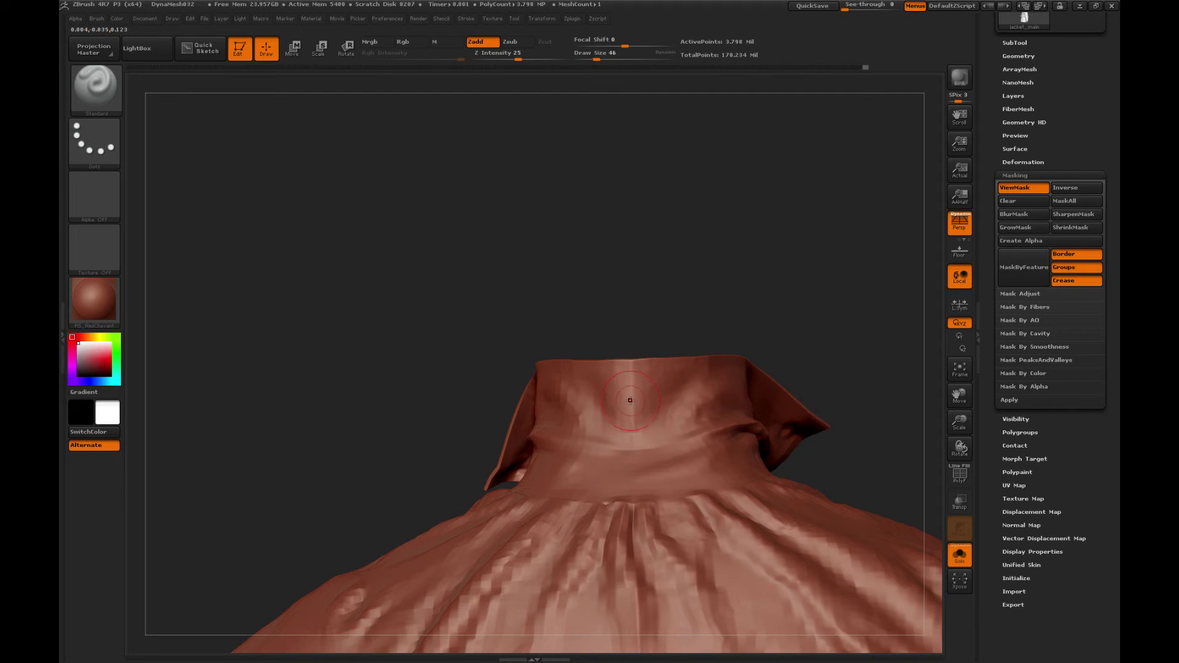
left_click_drag(582, 297, 576, 306)
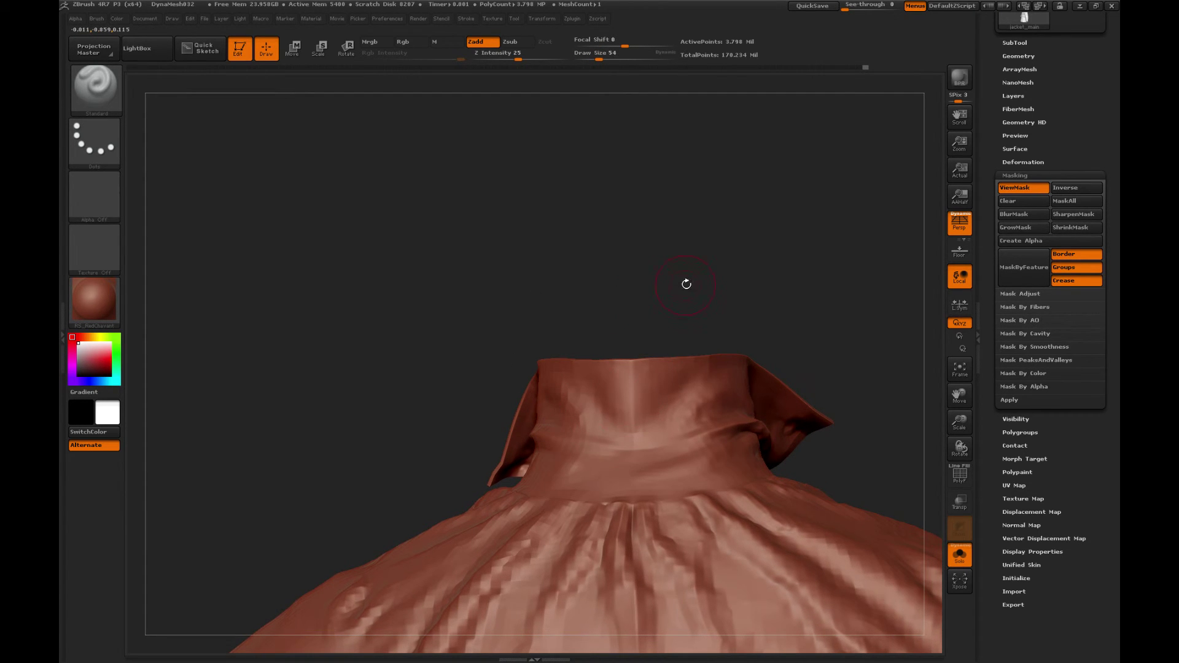
left_click_drag(684, 282, 653, 329)
Step: Smooth the gathered upper back and the folds toward the left sleeve at draw size 54
left_click_drag(692, 180, 652, 59, "alt")
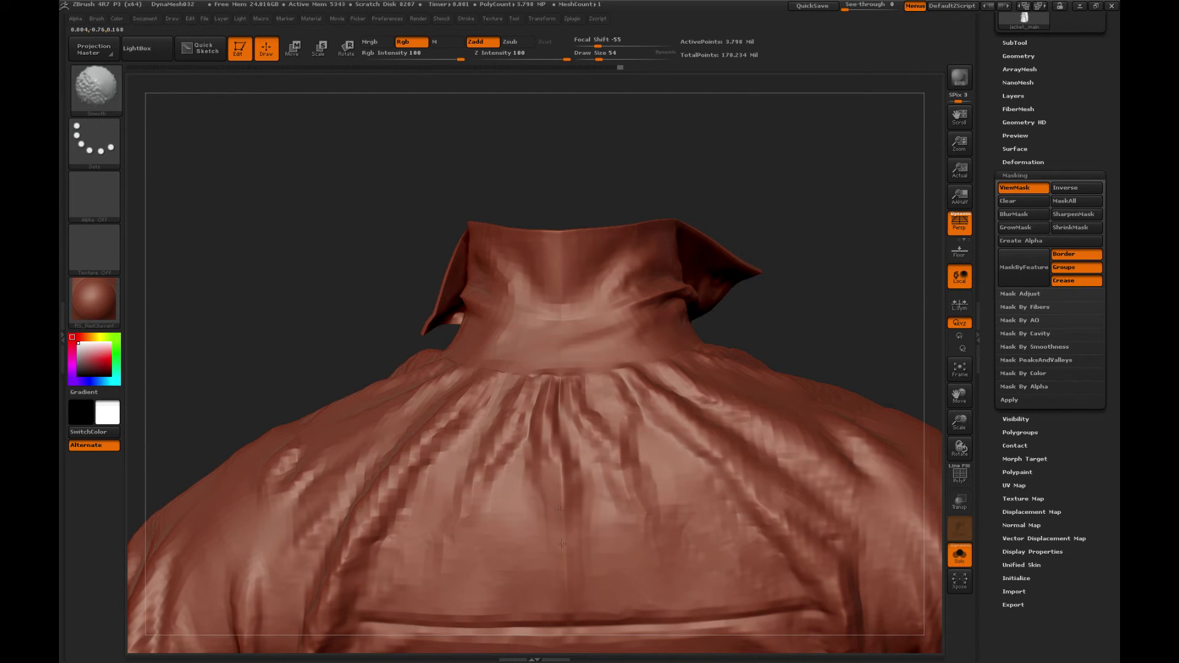
mouse_move(963, 427)
left_mouse_down()
mouse_move(840, 358)
mouse_move(834, 273)
left_mouse_up()
key("shift")
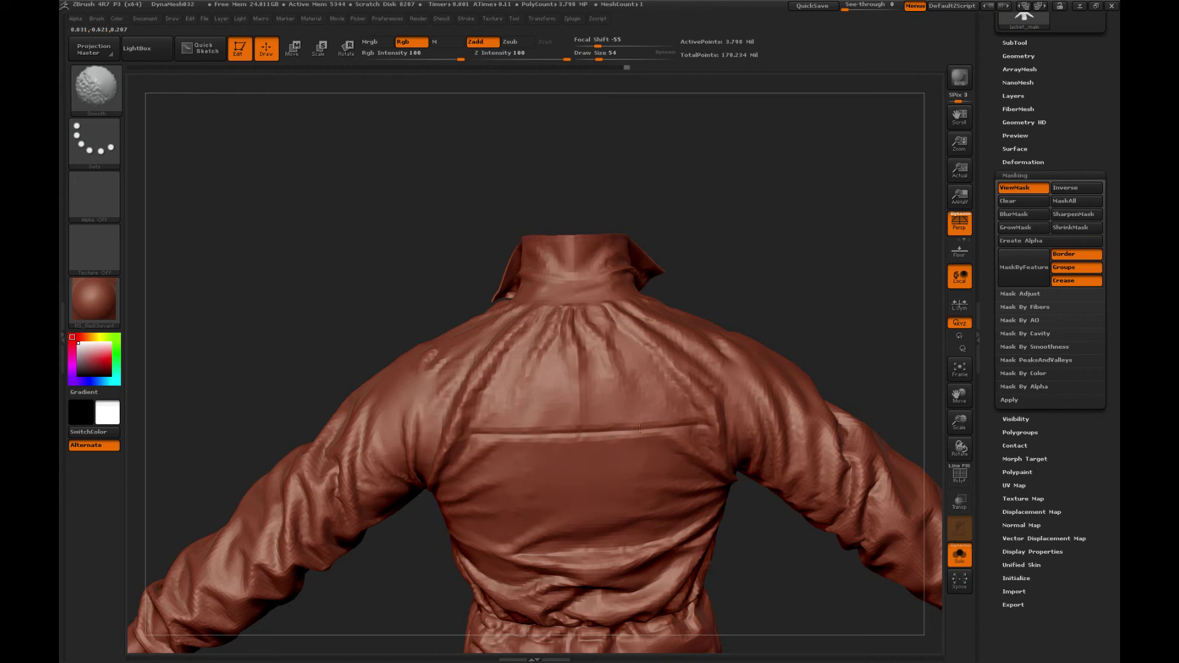
mouse_move(405, 600)
left_mouse_down()
mouse_move(421, 547)
mouse_move(379, 547)
mouse_move(476, 394)
left_mouse_up()
key("shift")
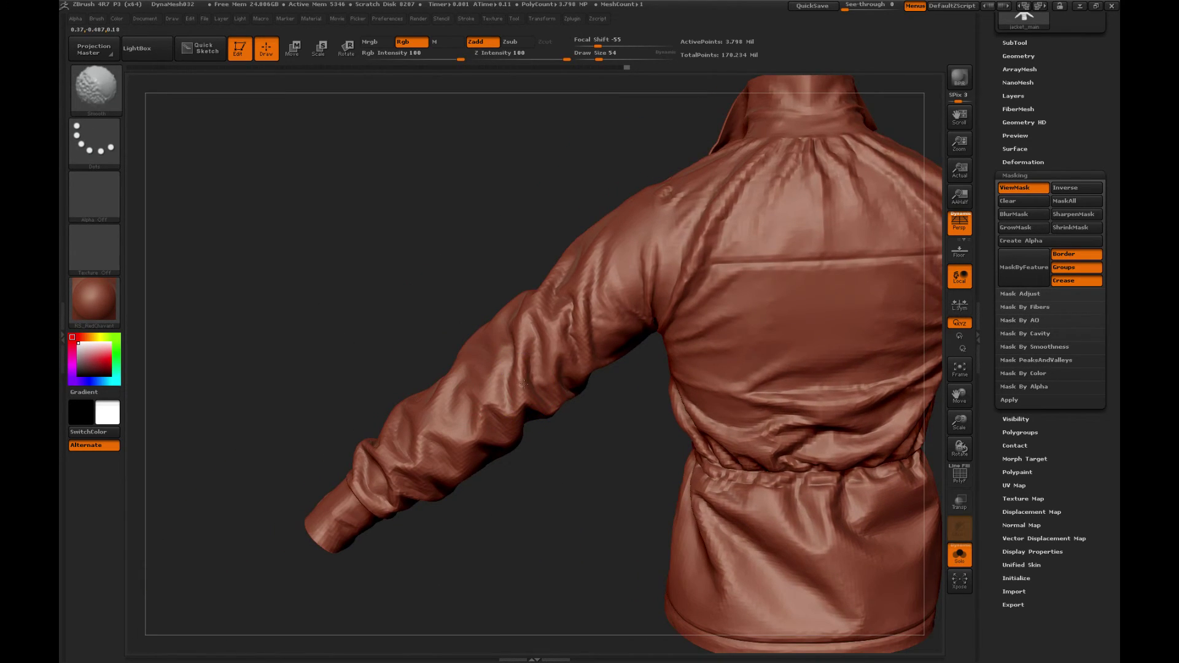
Step: Shape and smooth the folds on the back of the left upper sleeve near the armpit with the Standard brush at intensity 25
left_click_drag(595, 421, 513, 439)
key("shift")
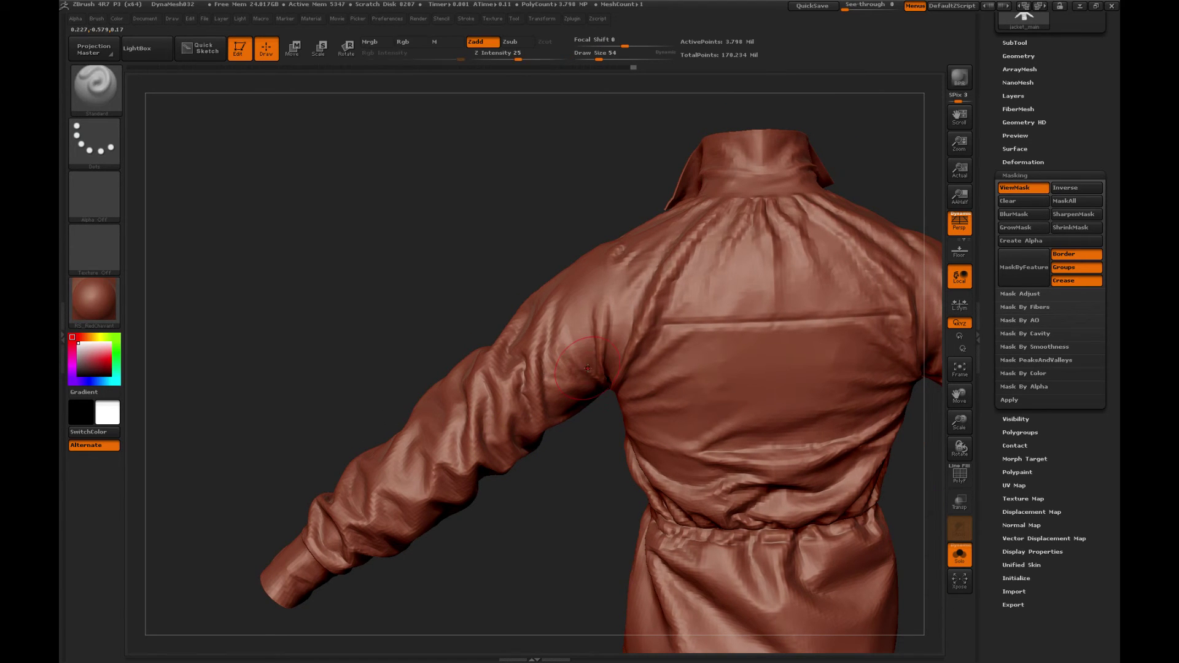
left_click_drag(562, 354, 585, 341)
key("shift")
left_click_drag(475, 273, 491, 325, "alt")
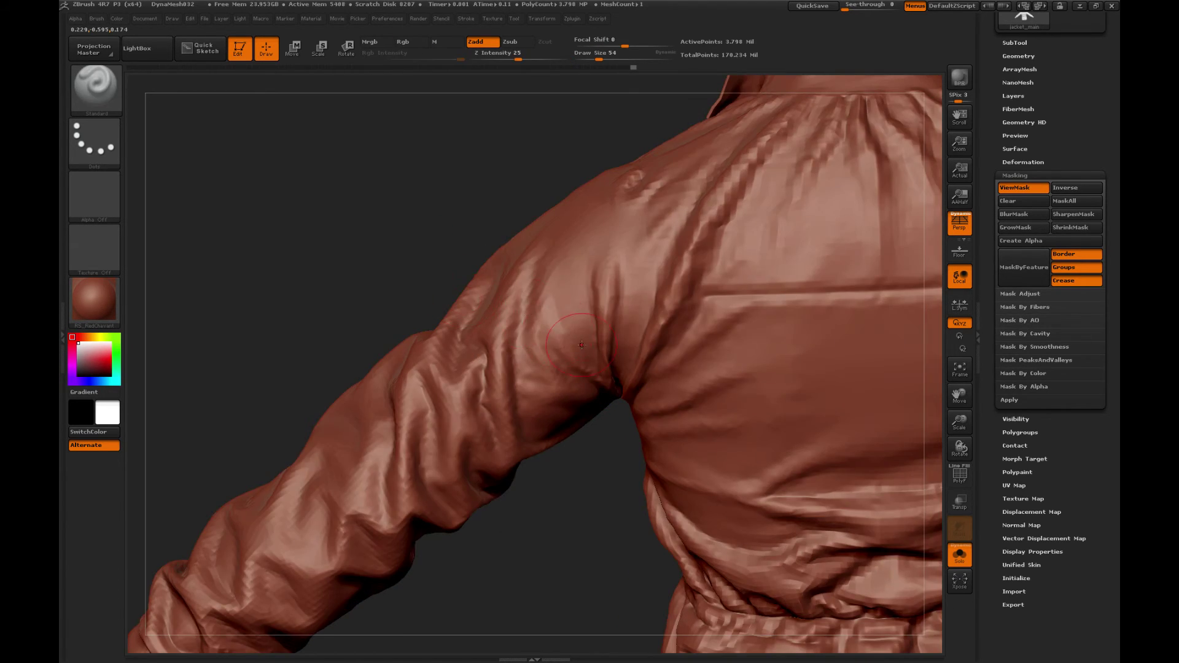
left_click_drag(595, 502, 533, 495)
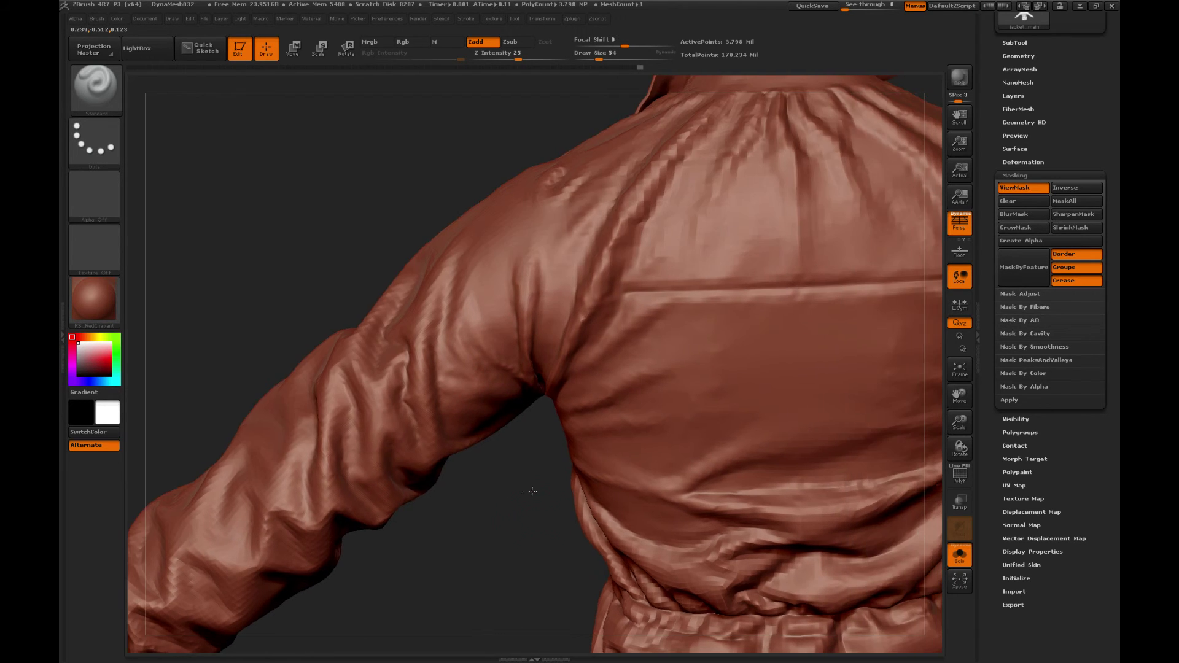
Step: Build up the back of the left sleeve near the armpit with the Clay brush at intensity 12 and draw size 42
key("ctrl")
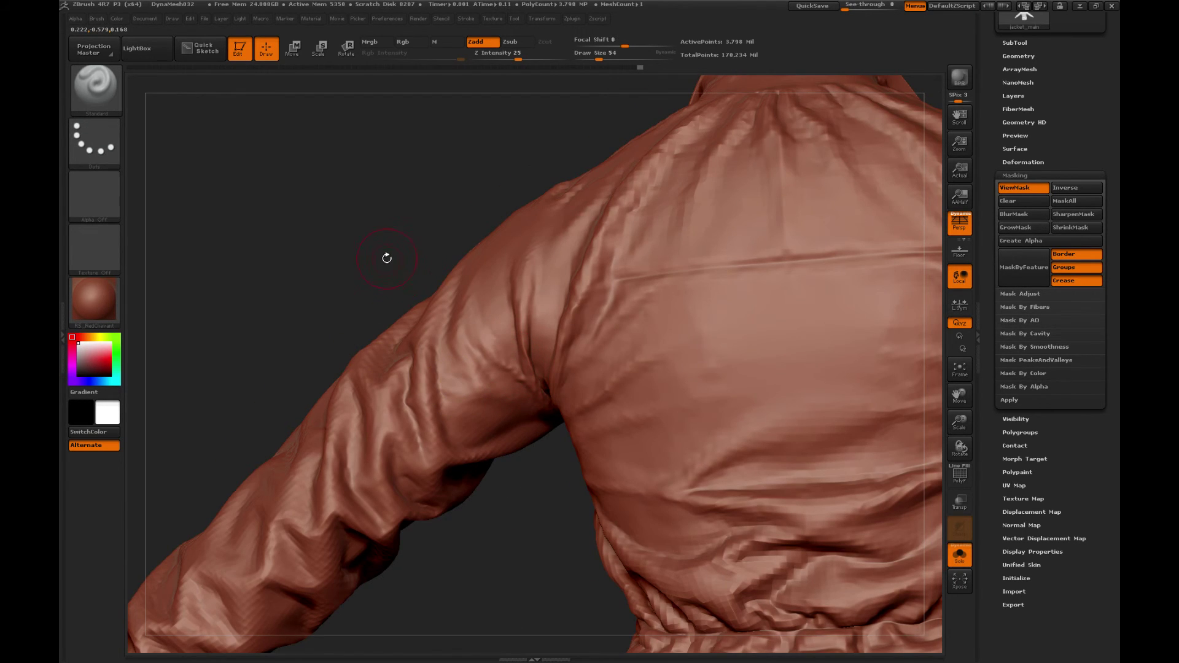
left_click_drag(387, 258, 497, 363)
key("ctrl")
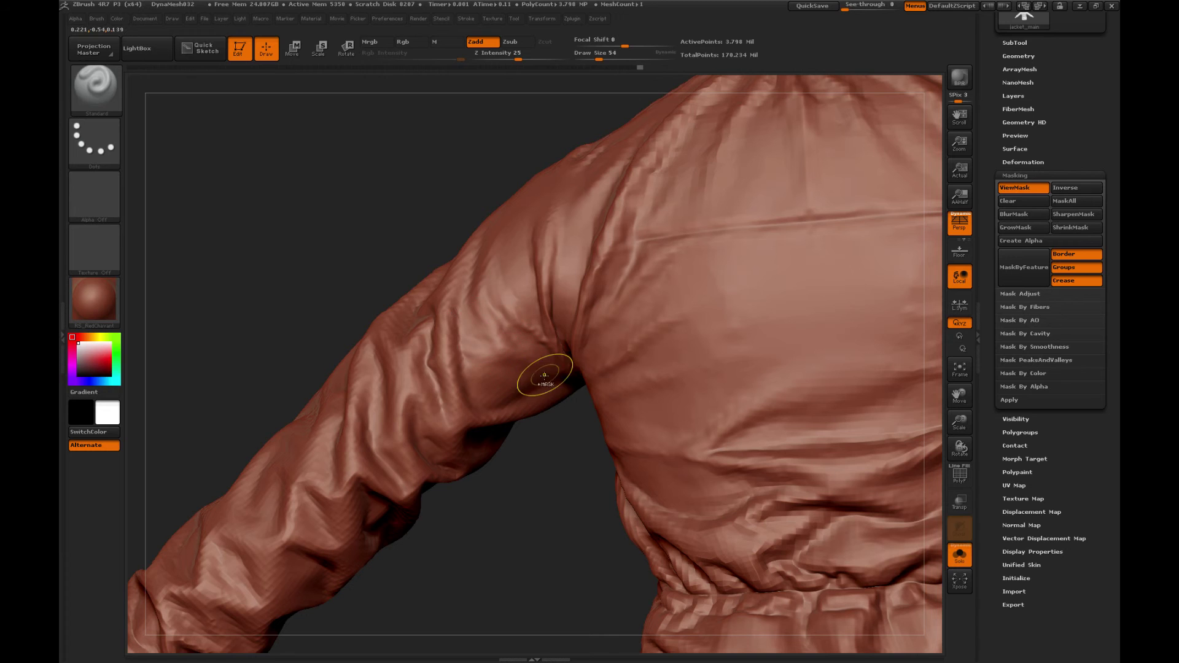
key("bracketleft")
key("b")
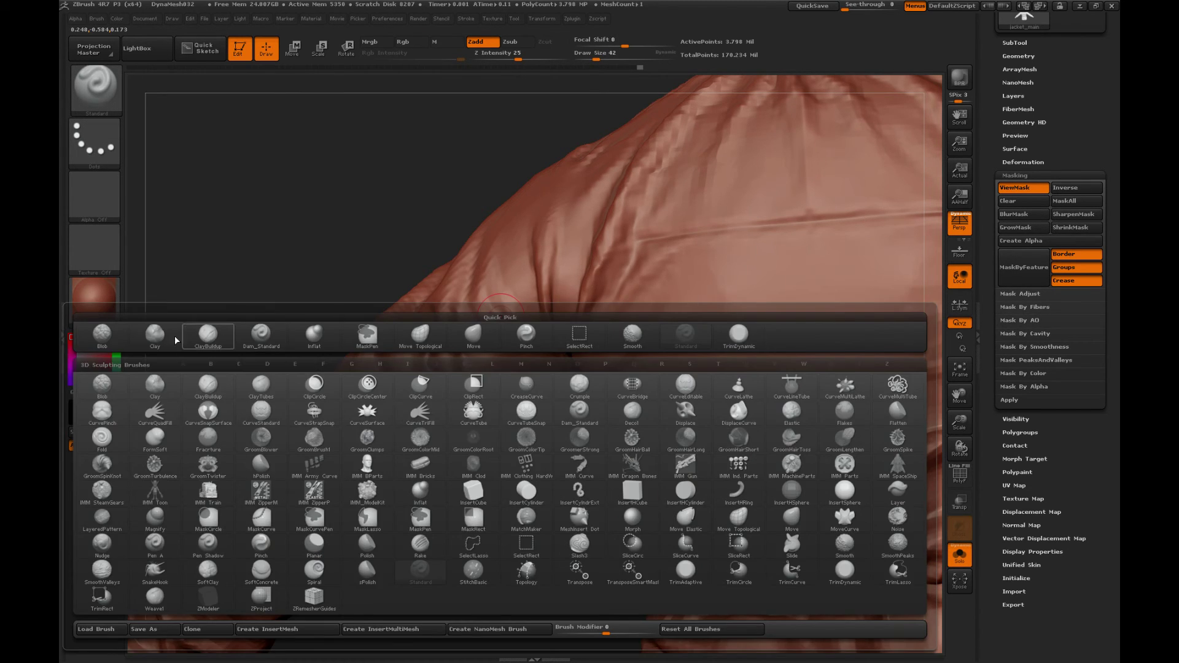
left_click(157, 337)
mouse_move(398, 194)
left_mouse_down("alt")
mouse_move(352, 226)
mouse_move(489, 393)
left_mouse_up("alt")
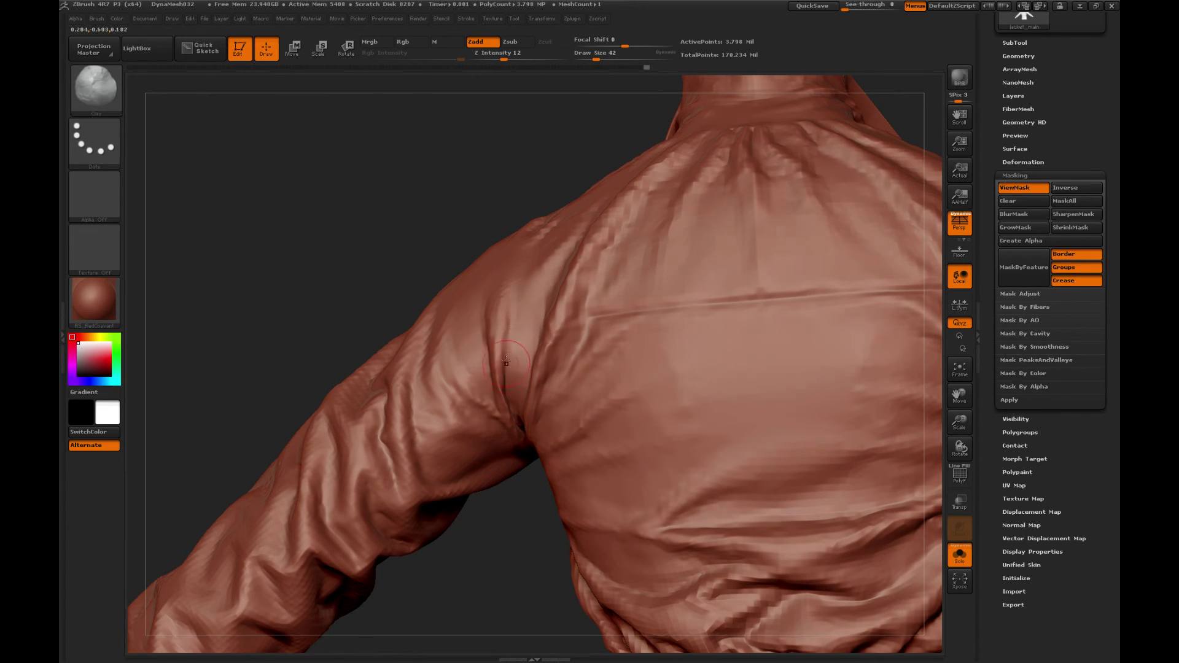
mouse_move(384, 271)
left_mouse_down()
mouse_move(387, 203)
mouse_move(497, 384)
left_mouse_up()
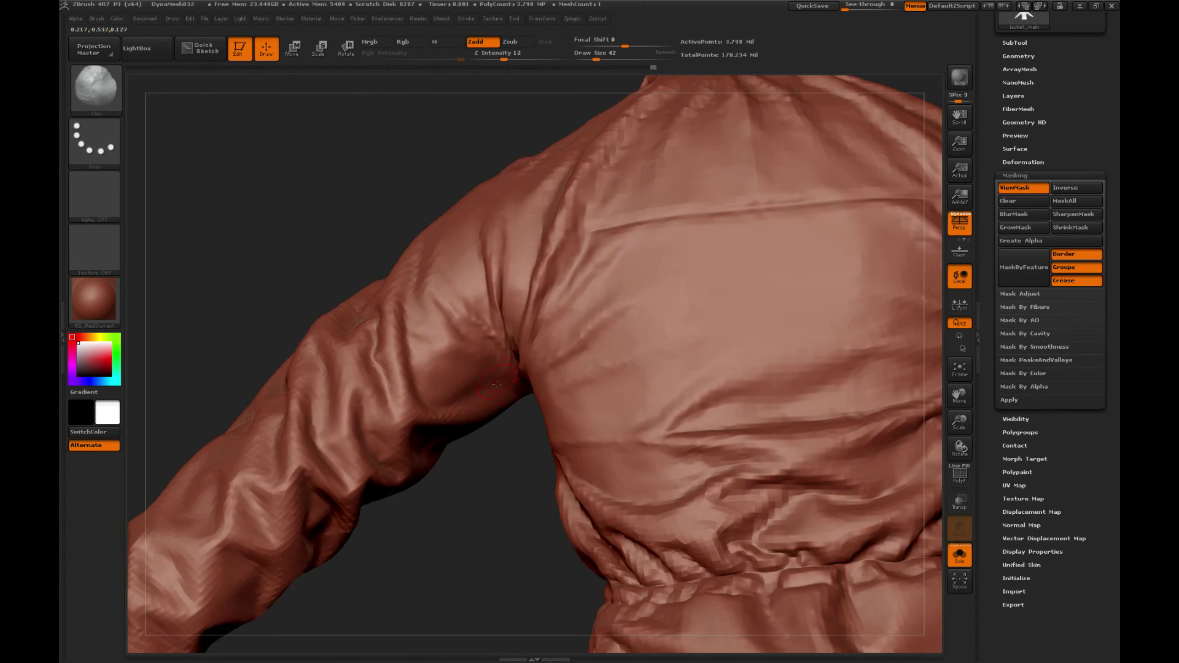
Step: Smooth the left armpit crease where the sleeve meets the back at draw size 42
key("shift")
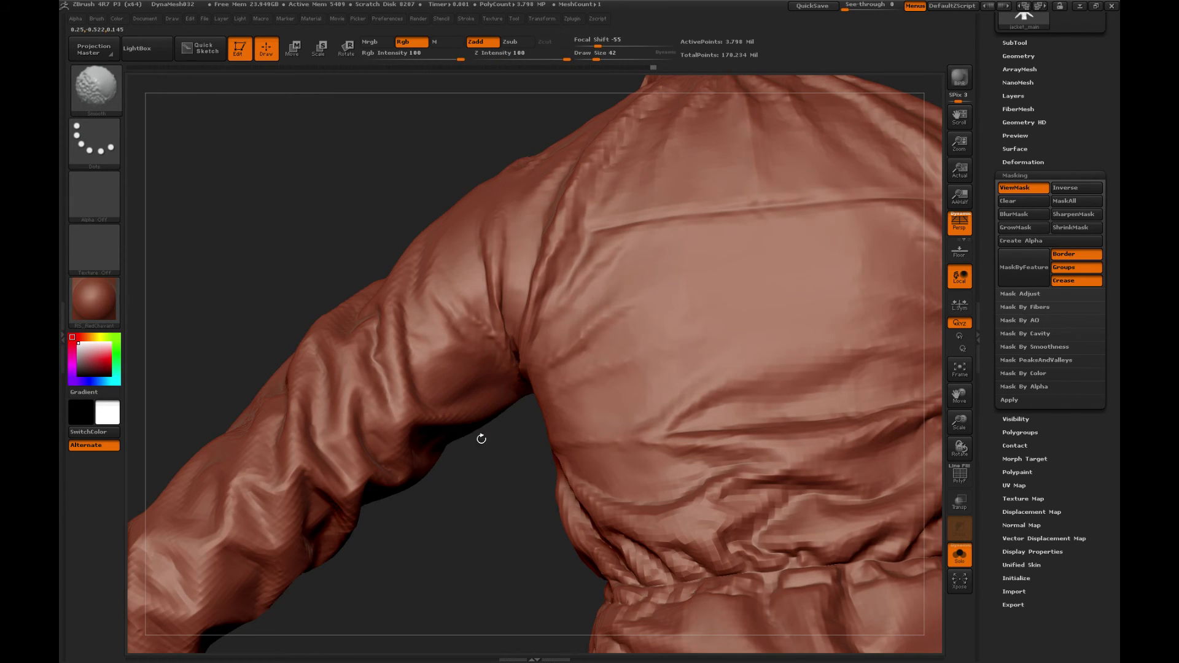
mouse_move(481, 438)
left_mouse_down()
mouse_move(491, 381)
mouse_move(532, 323)
left_mouse_up()
key("shift")
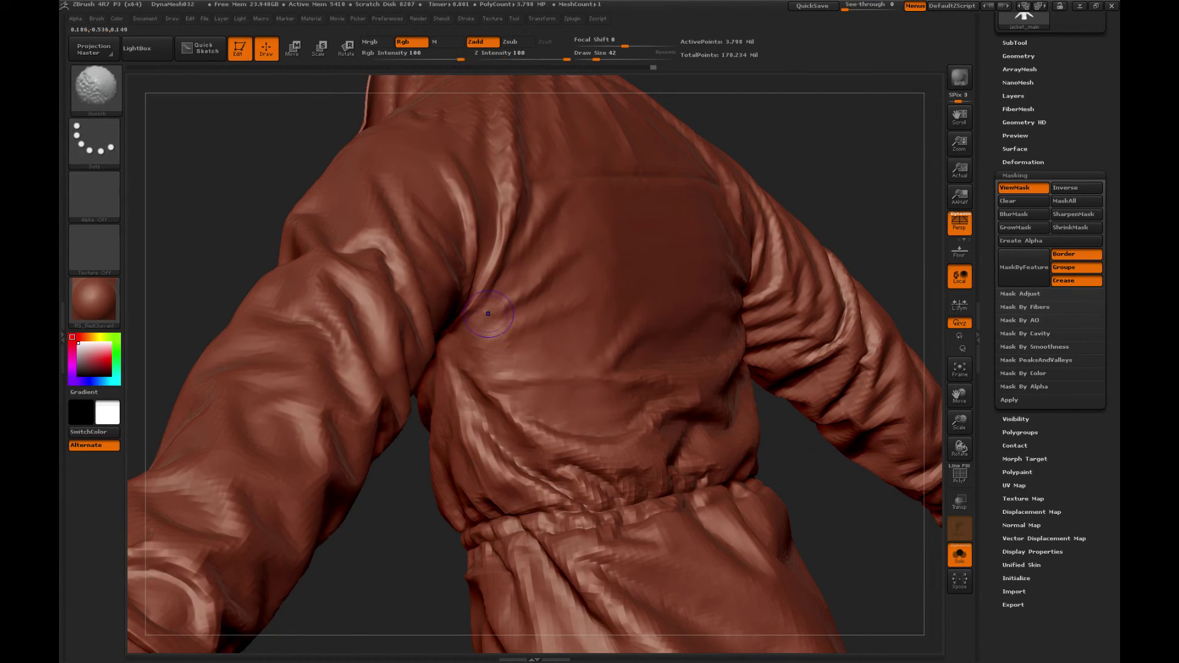
left_click_drag(411, 547, 483, 332)
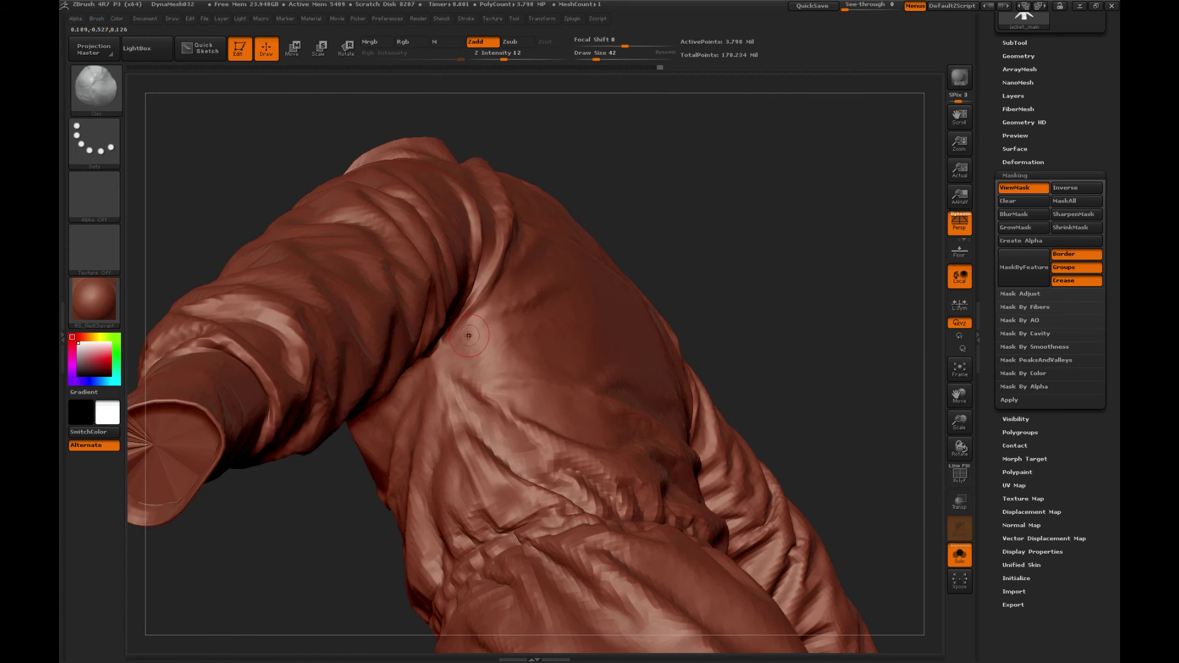
Step: Fill the crease below the left armpit with the Clay brush at intensity 12, reducing the draw size to 26
key("[")
left_click_drag(691, 152, 460, 326)
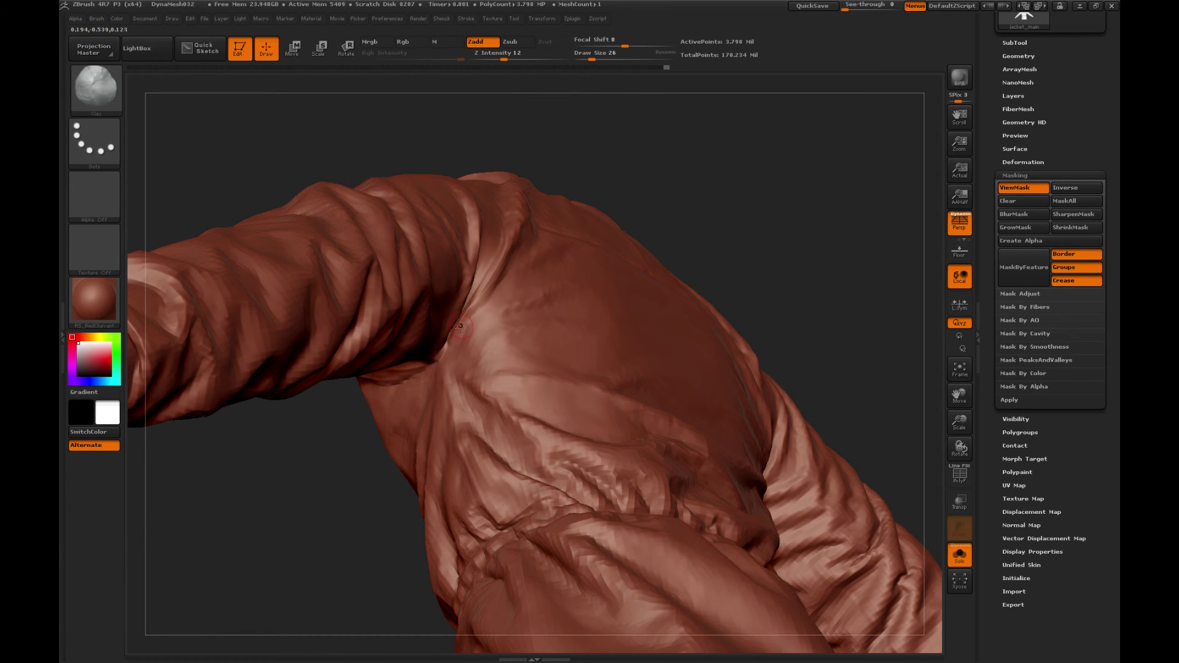
left_click_drag(366, 442, 400, 383)
left_click_drag(592, 321, 506, 371)
Step: Refine the folds under the left arm with the Standard brush at intensity 25 and draw size 26
key("b")
left_click(685, 337)
left_click_drag(647, 273, 461, 347)
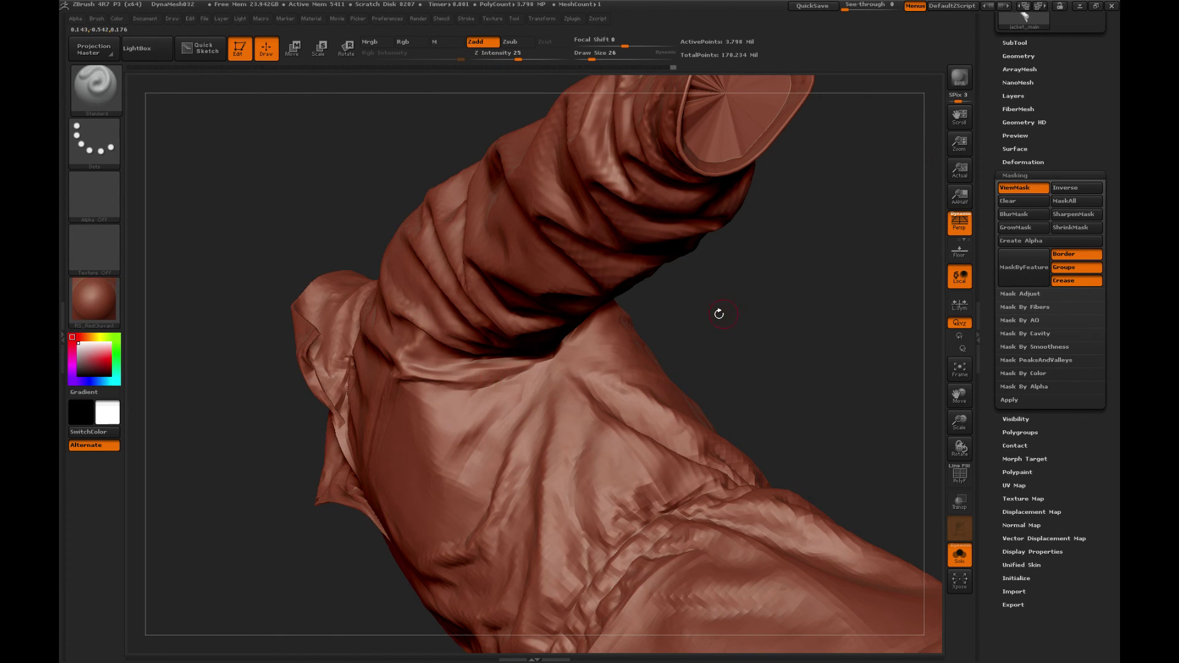
left_click_drag(719, 314, 894, 412)
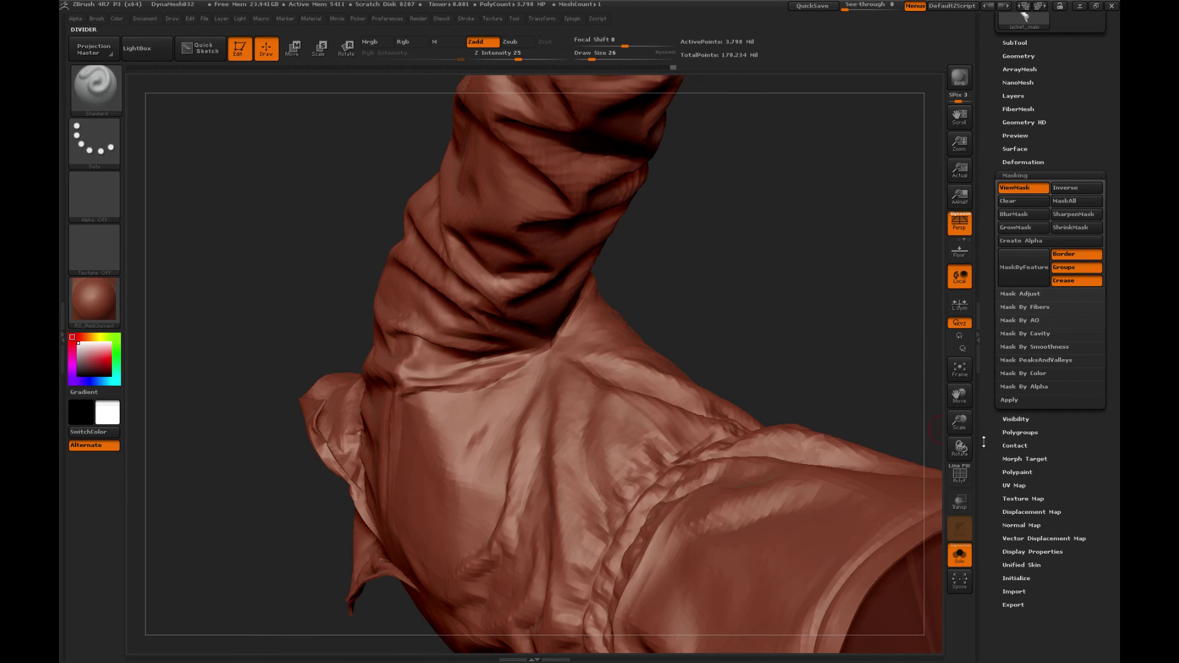
Step: Frame the whole jacket and examine its back, shoulders and collar from behind and above
key("f")
left_click_drag(847, 300, 796, 312)
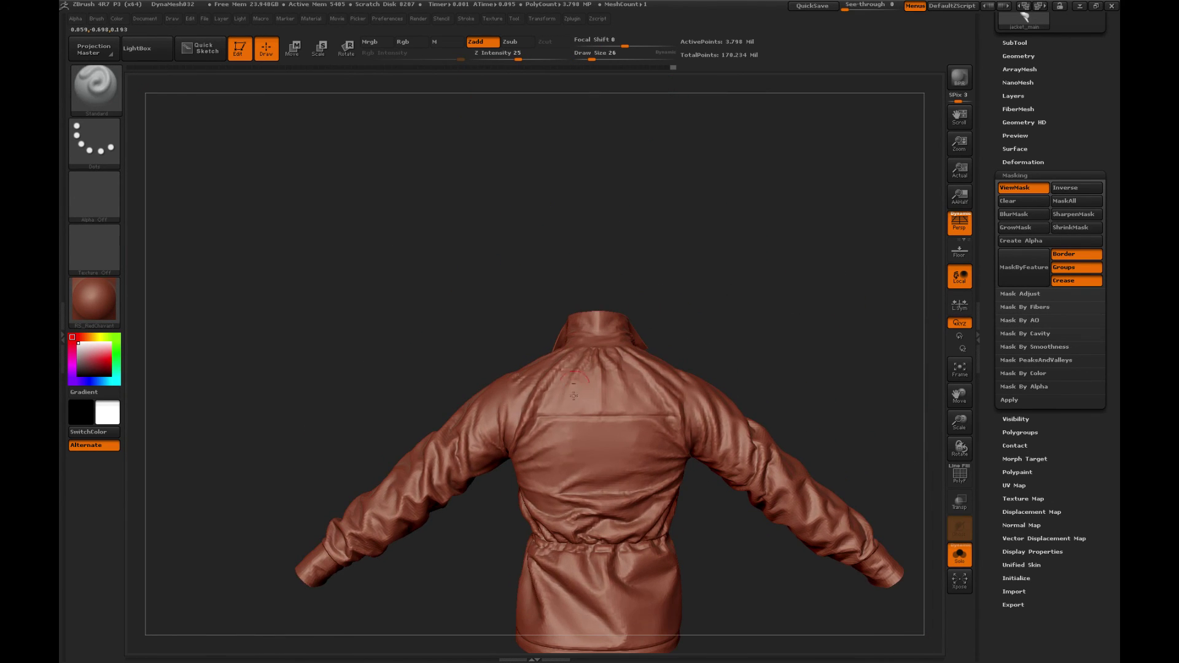
key("shift")
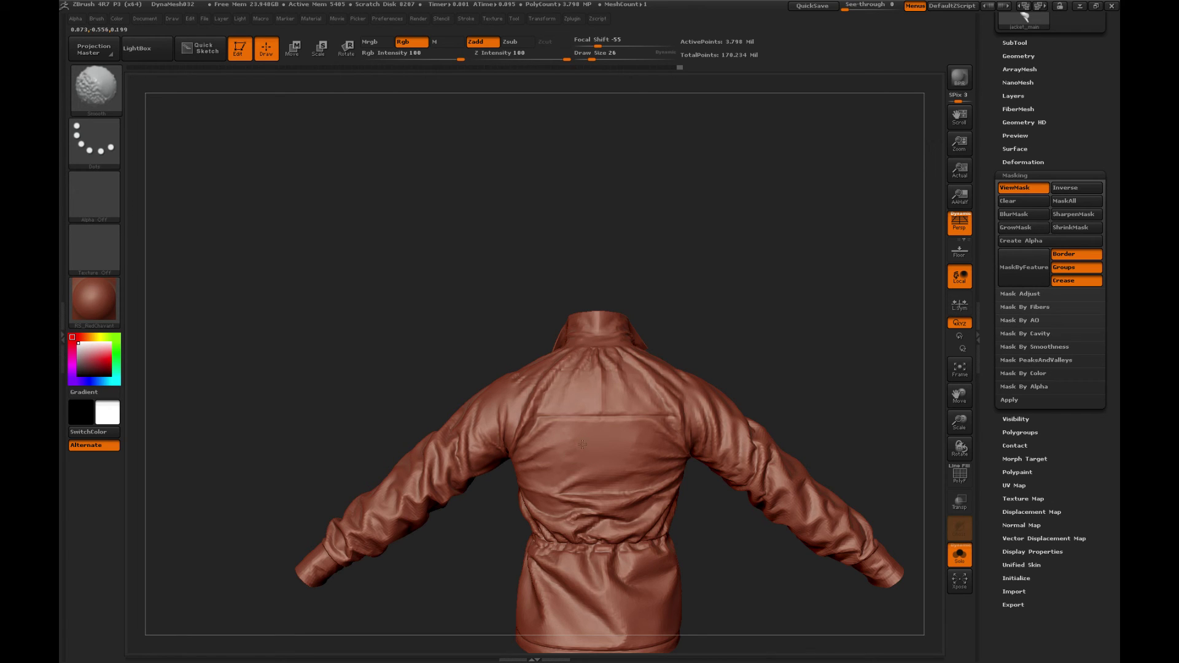
left_click_drag(771, 289, 781, 357, "alt")
left_click_drag(553, 411, 522, 416)
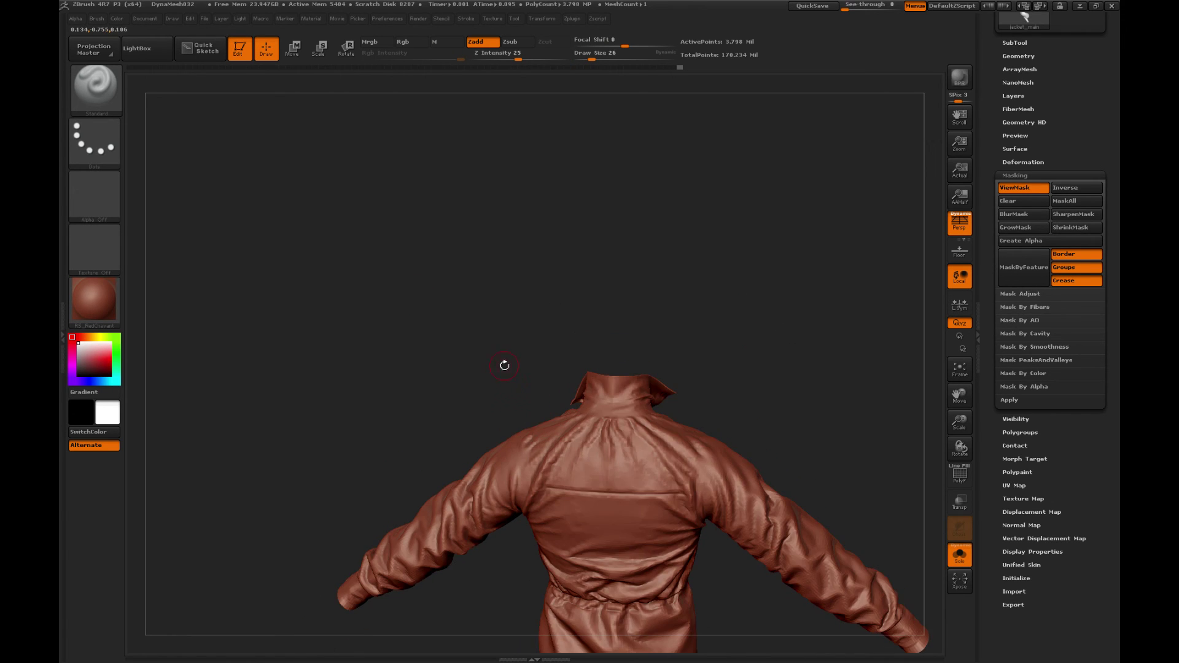
left_click_drag(504, 365, 562, 447)
key("shift")
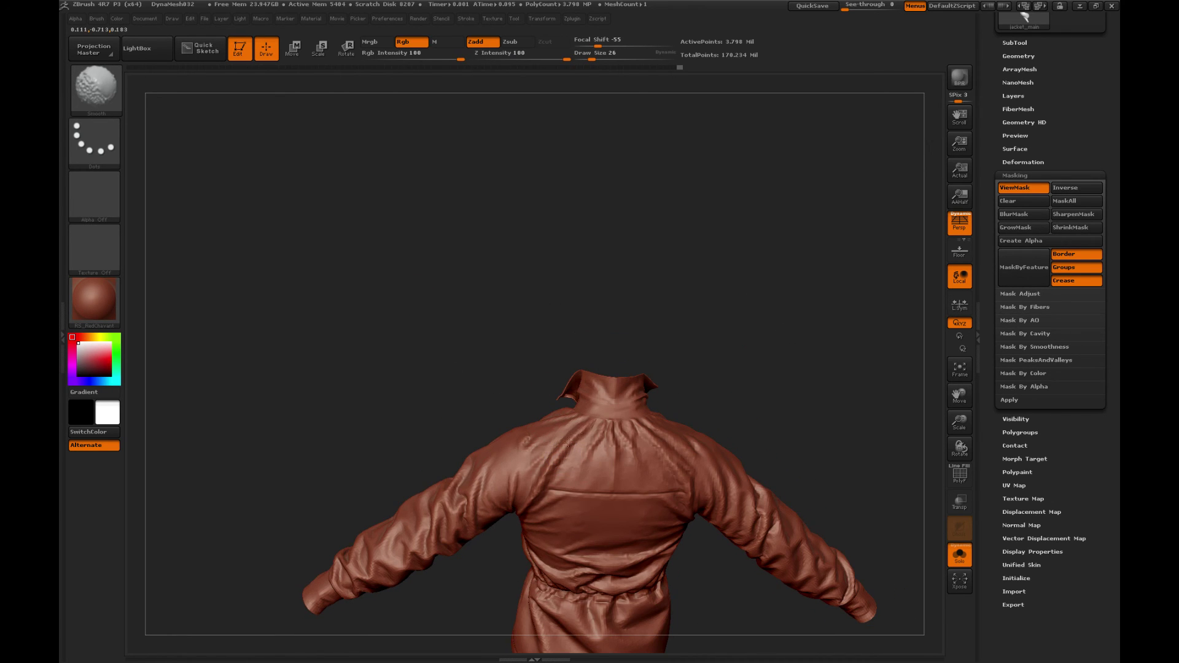
key("shift")
left_click_drag(489, 382, 532, 446)
left_click_drag(745, 326, 726, 319, "alt")
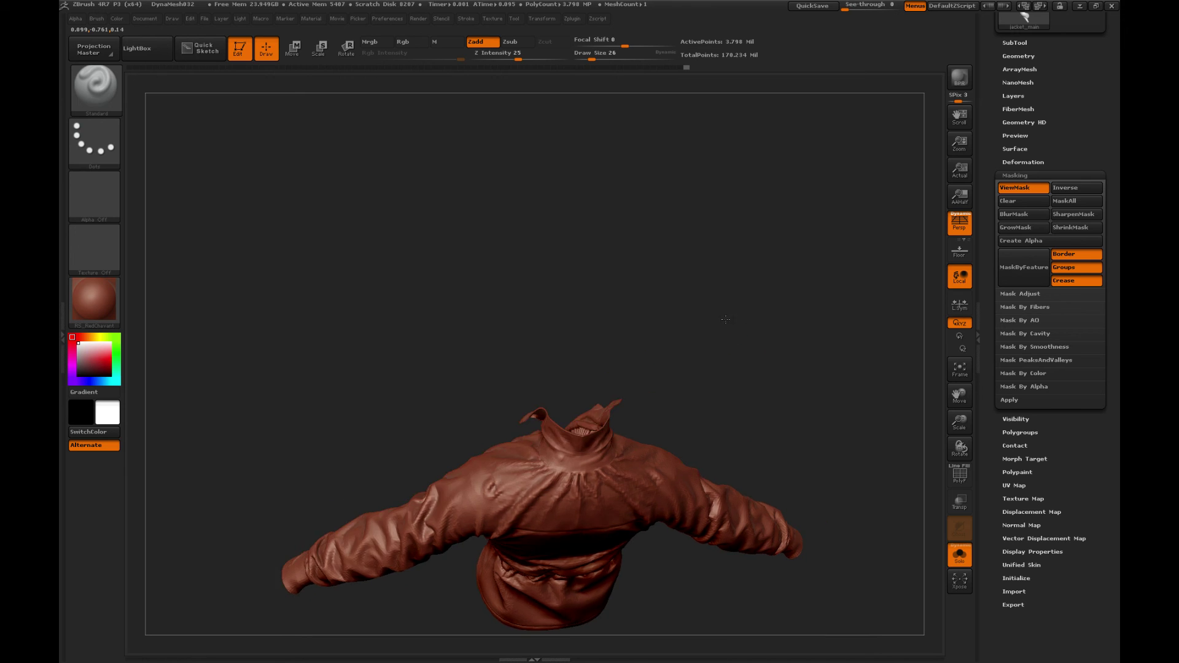
mouse_move(647, 357)
left_mouse_down()
mouse_move(671, 362)
mouse_move(660, 378)
mouse_move(686, 373)
left_mouse_up()
Step: Step the jacket down three subdivision levels for broader shaping of the collar and upper back
key("b")
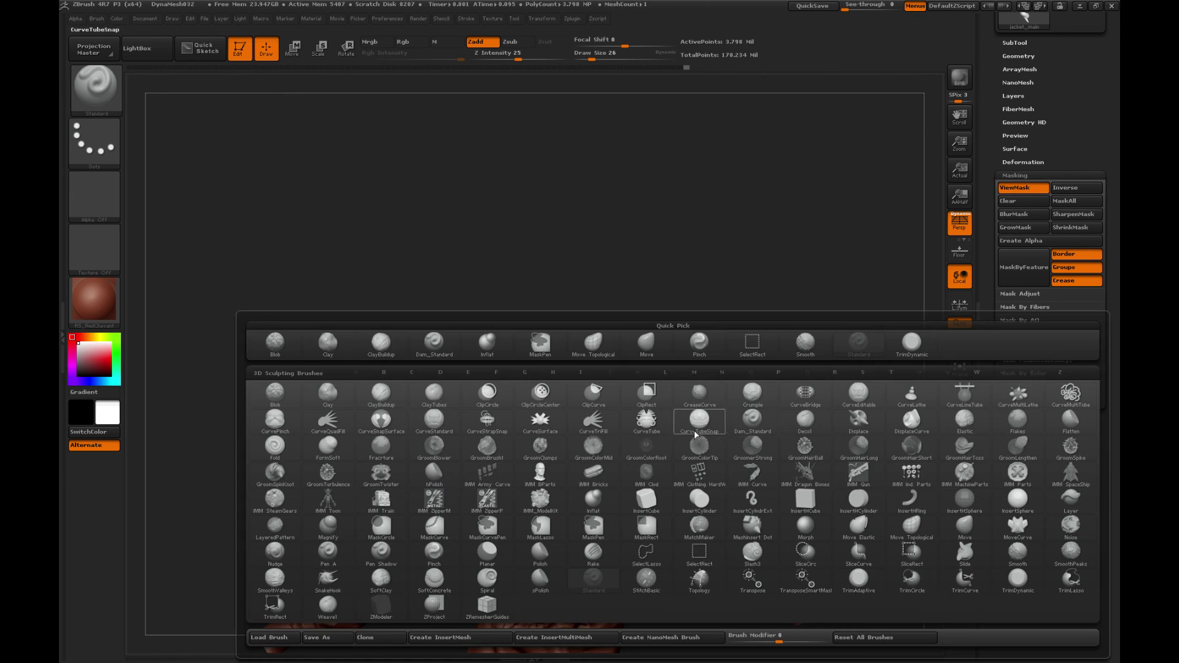
left_click(805, 344)
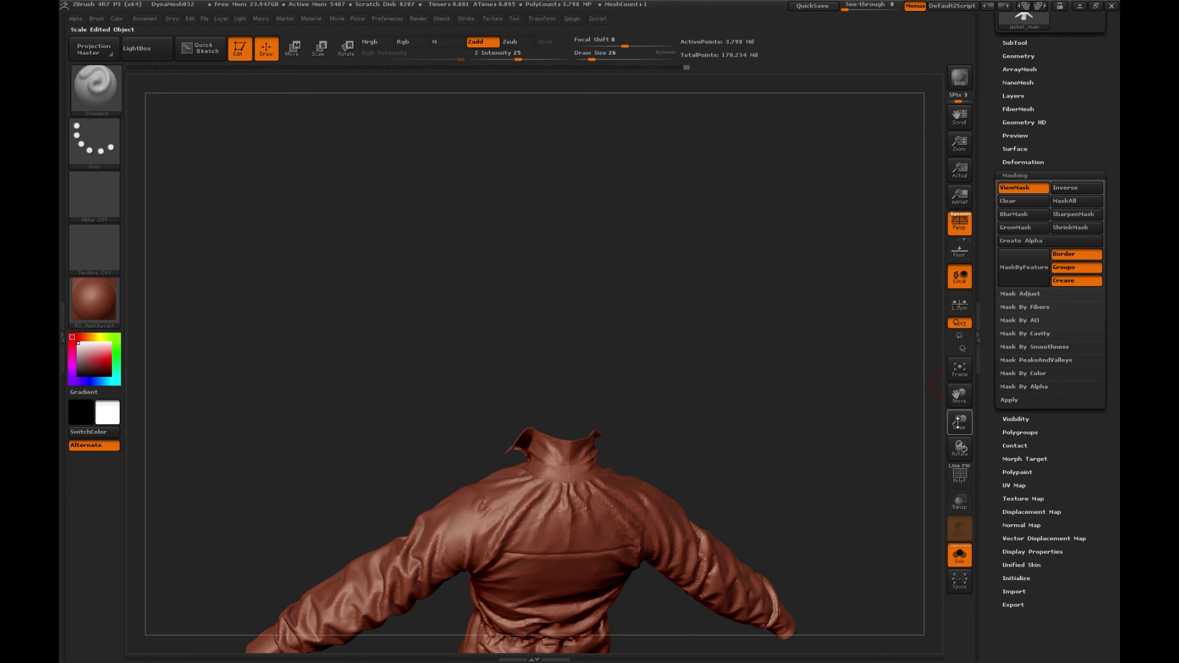
left_click_drag(959, 423, 582, 441)
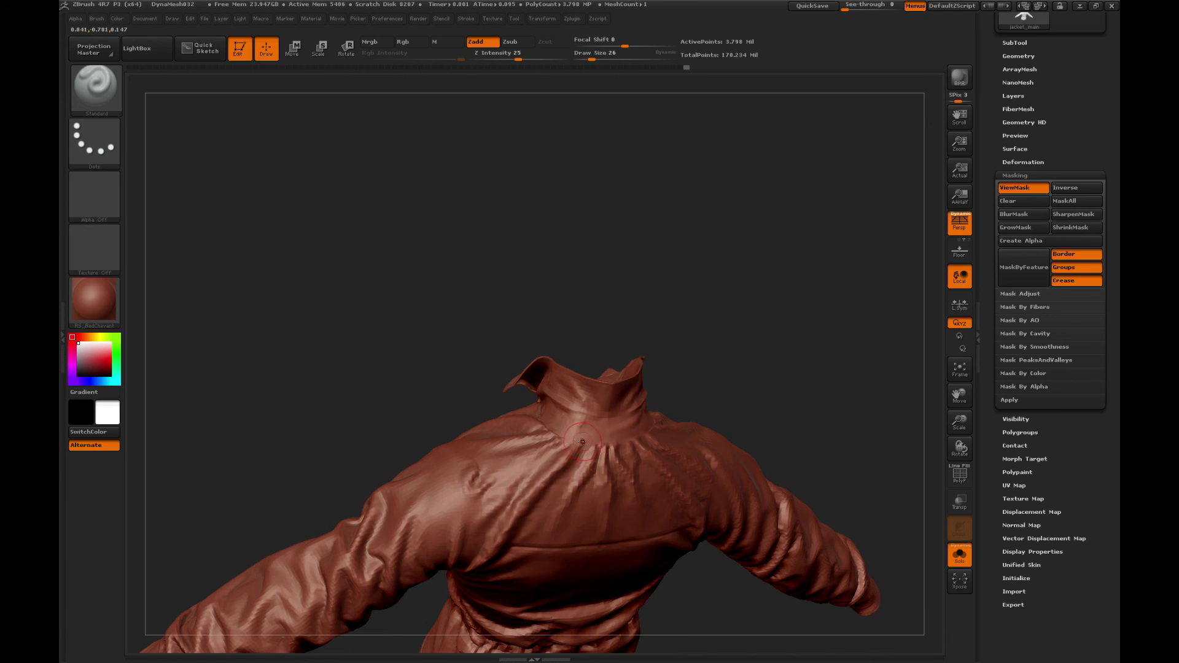
key("shift")
key("shift+d")
key("shift+d")
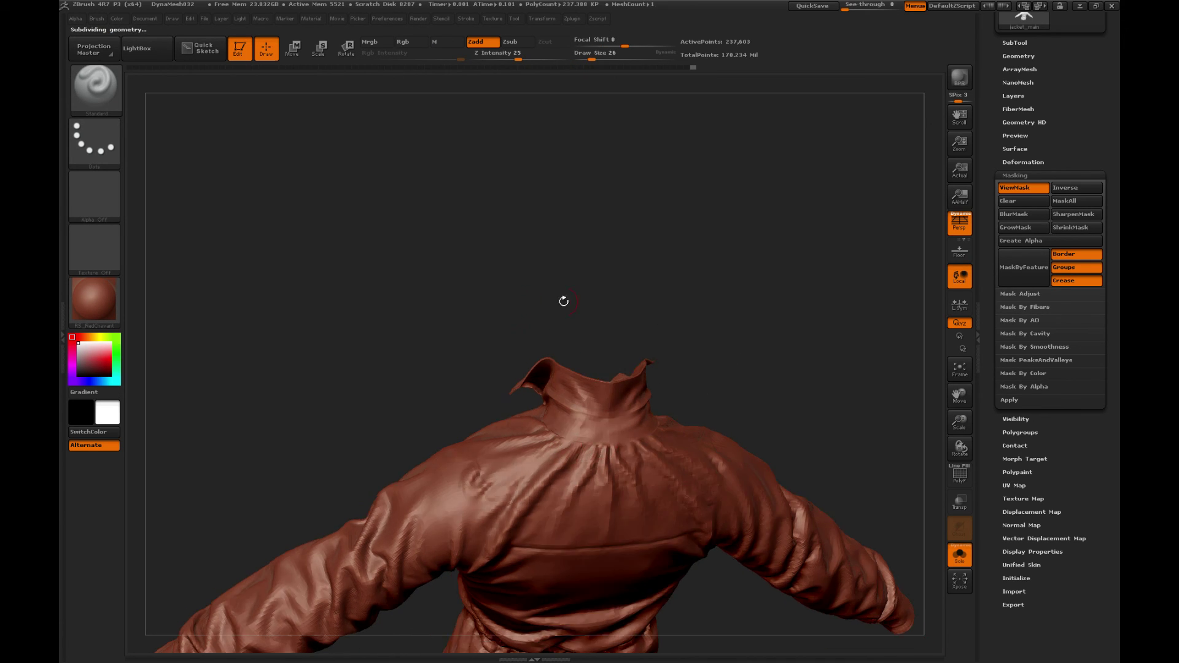
key("shift+d")
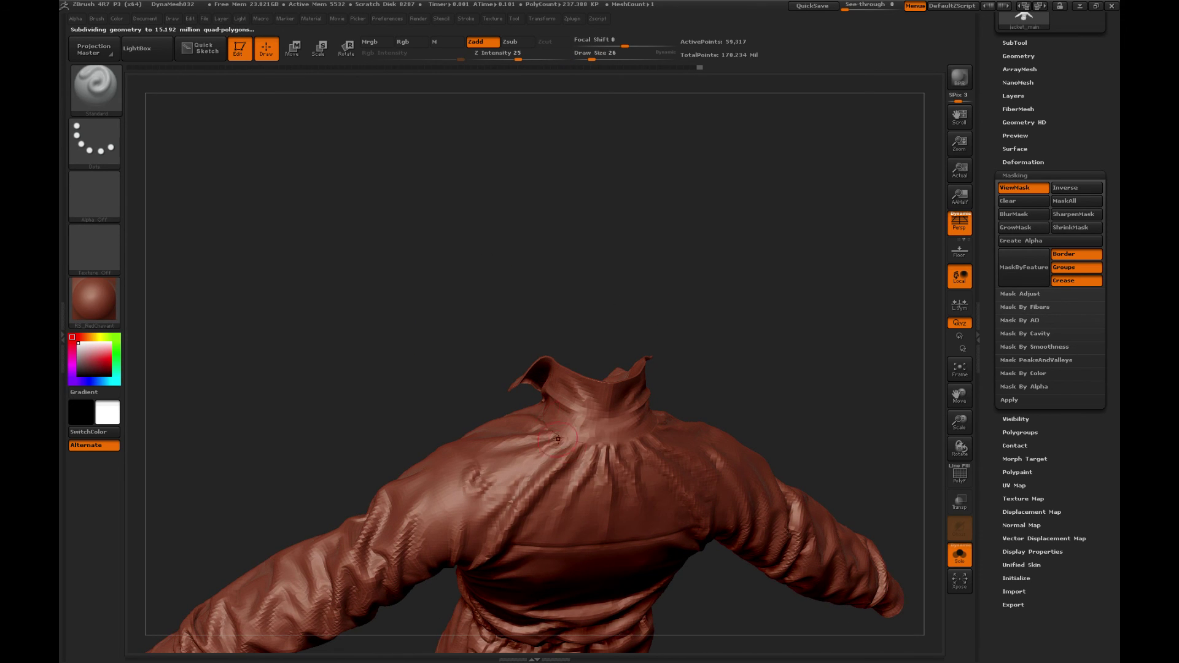
Step: Shape the base of the collar and the gathers below it with the Standard brush at intensity 25 and draw size 22
left_click_drag(702, 350, 607, 378)
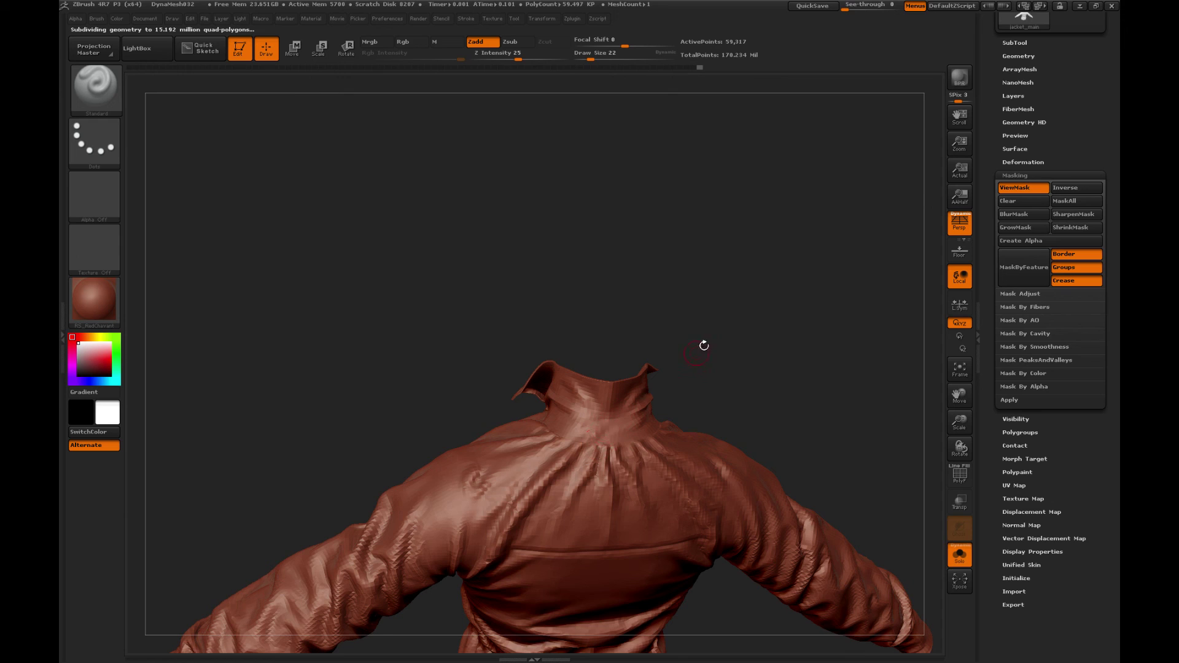
left_click_drag(703, 346, 594, 424)
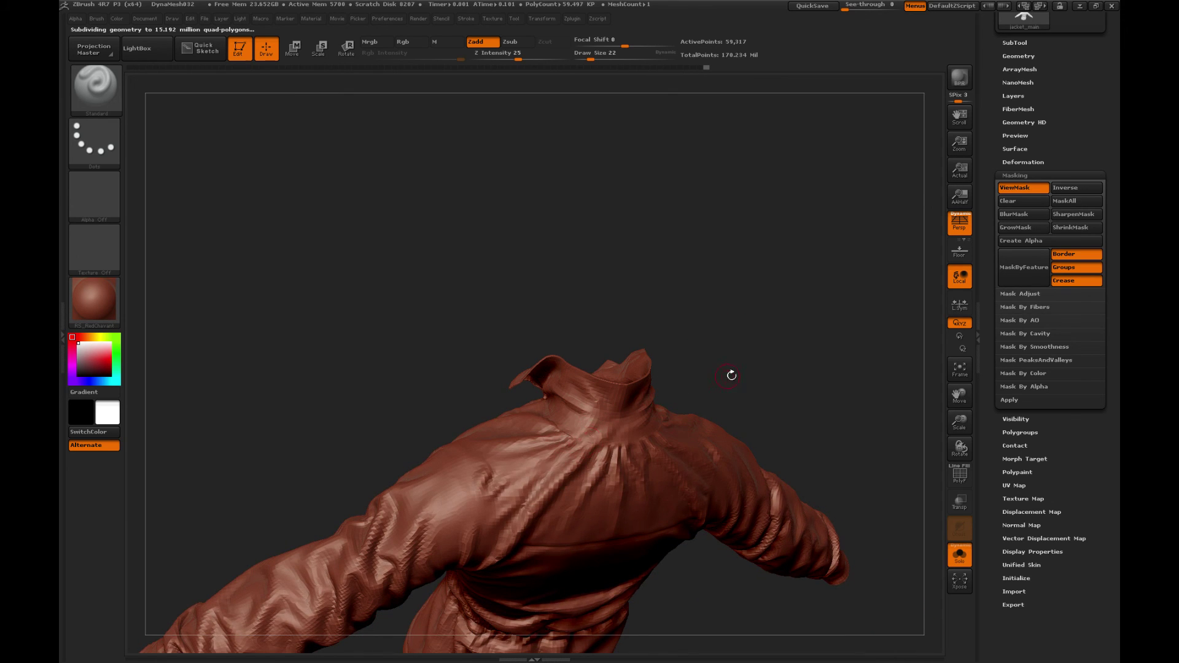
left_click_drag(730, 375, 628, 459)
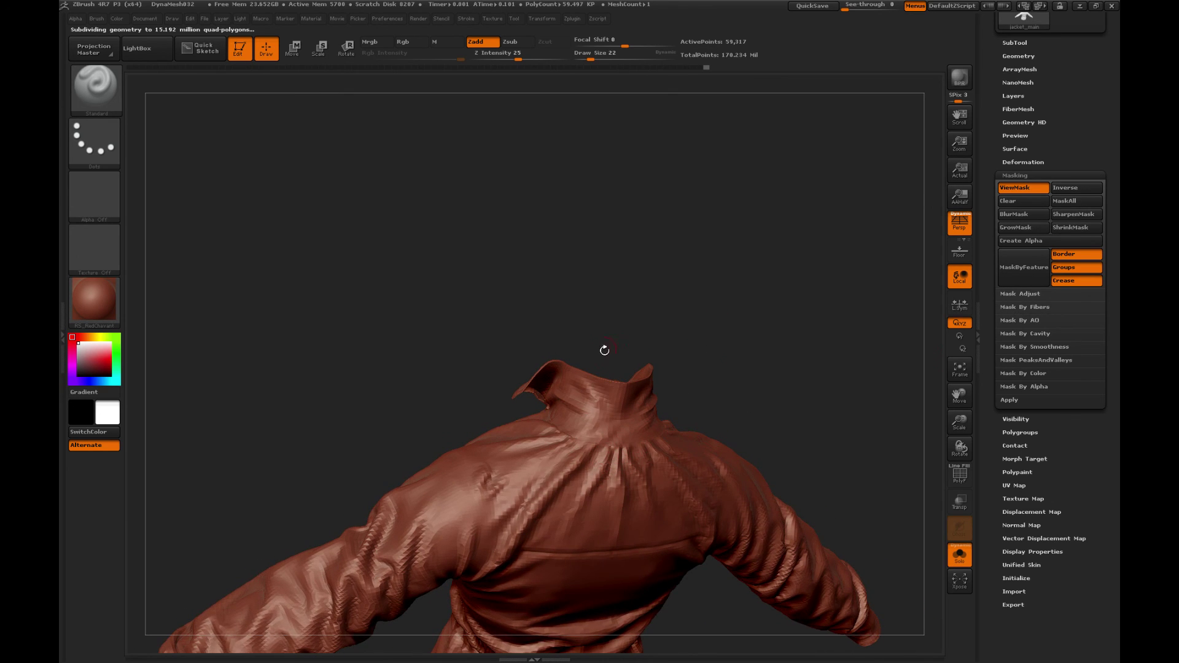